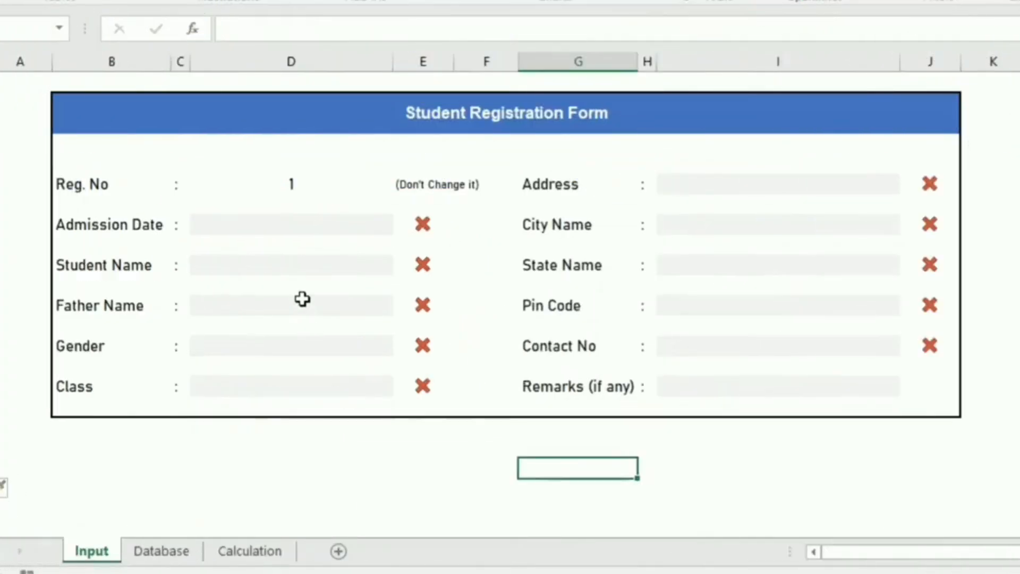
Enter admission date 8/15 so the Admission Date field shows 15-Aug-22
{"action": "left_click", "coordinate": [299, 181]}
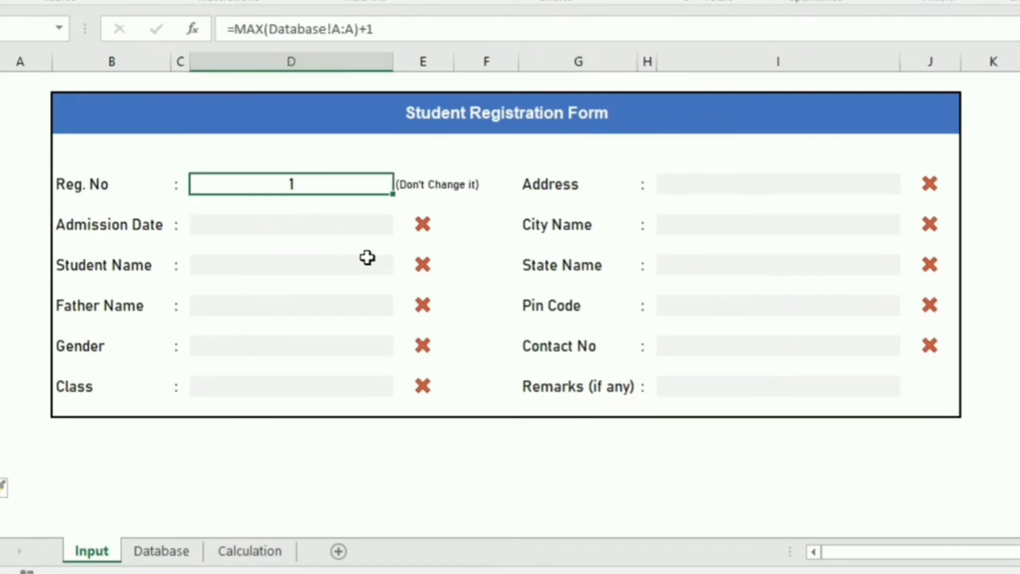
{"action": "left_click", "coordinate": [308, 223]}
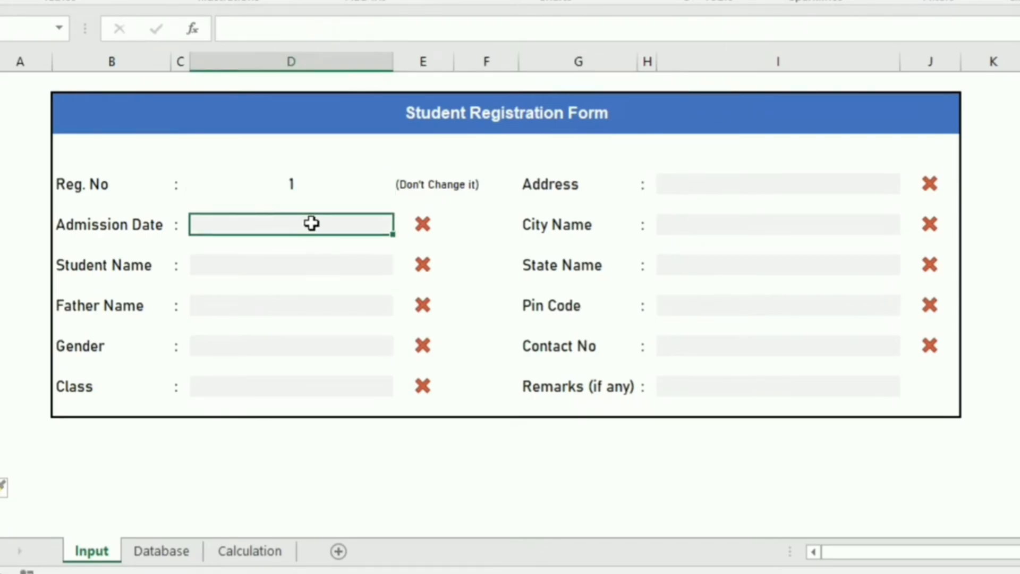
{"action": "double_click", "coordinate": [354, 225]}
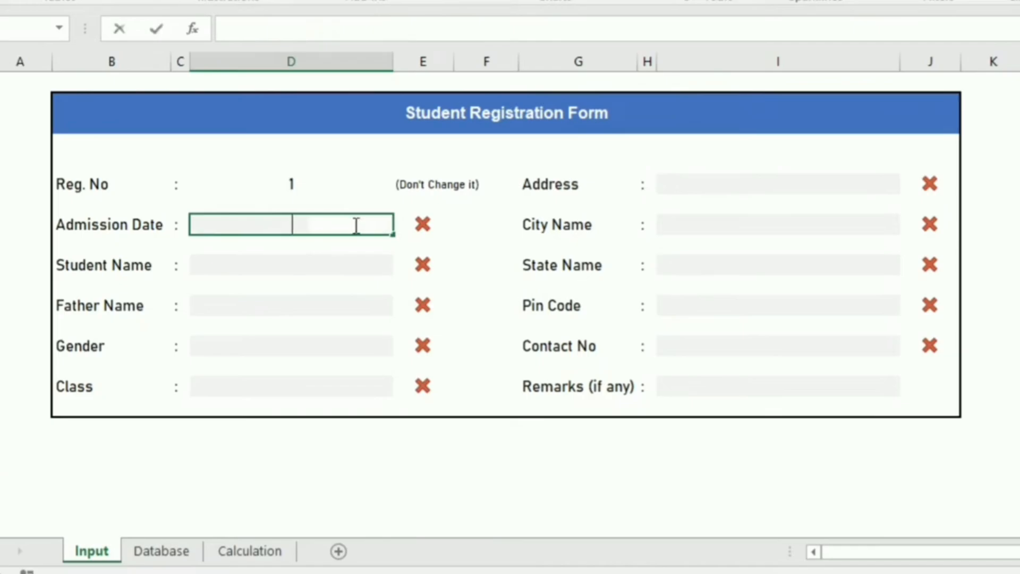
{"action": "type", "text": "8/15"}
{"action": "key", "text": "Return"}
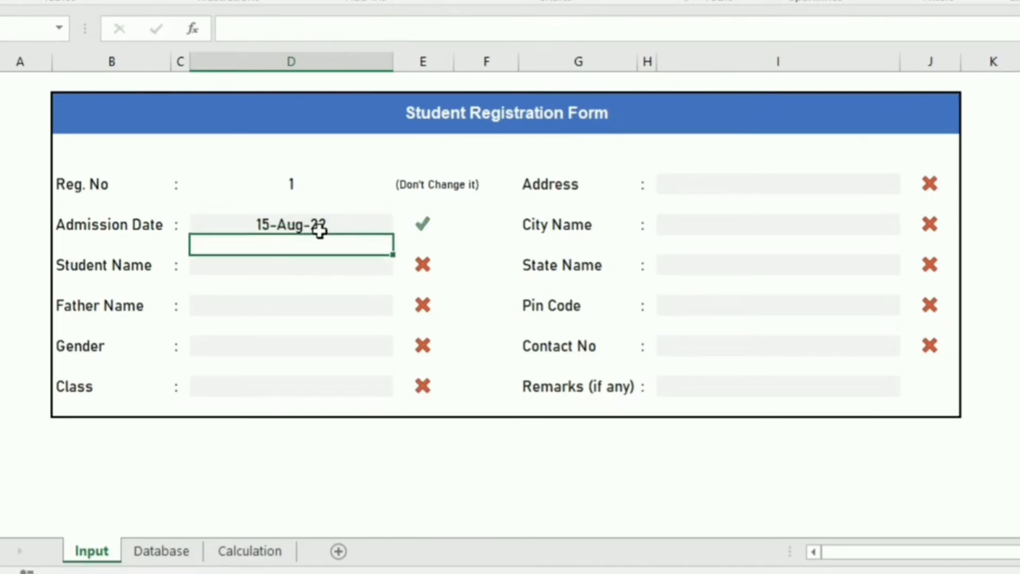
{"action": "left_click", "coordinate": [341, 222]}
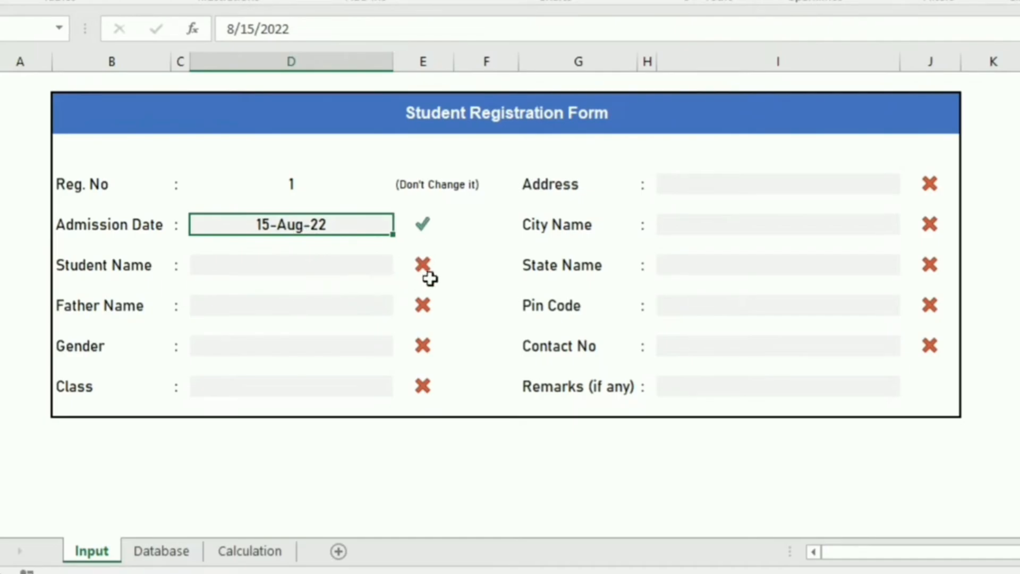
Fill in the student's name and the father's name fields
{"action": "left_click", "coordinate": [239, 274]}
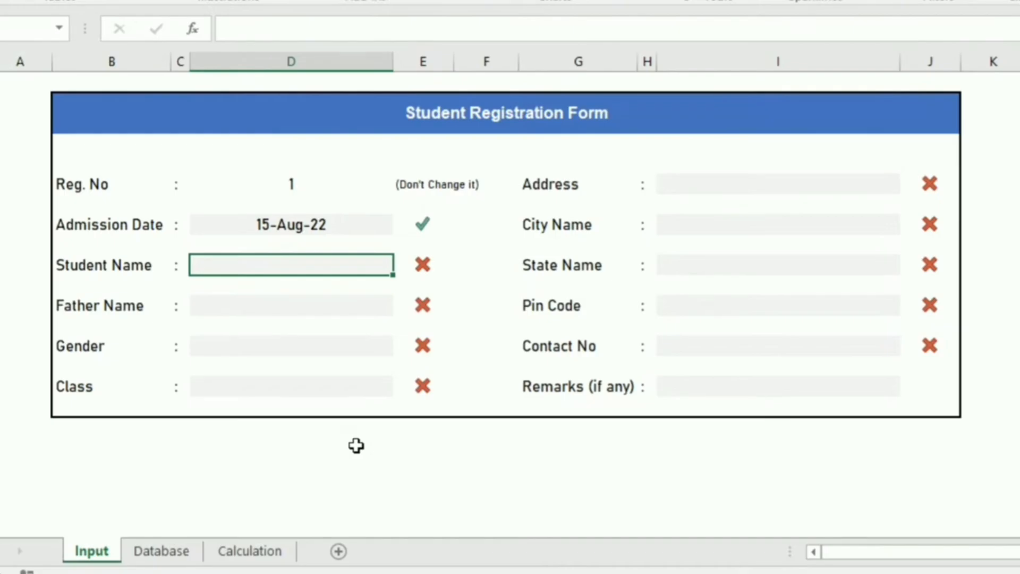
{"action": "type", "text": "Hari"}
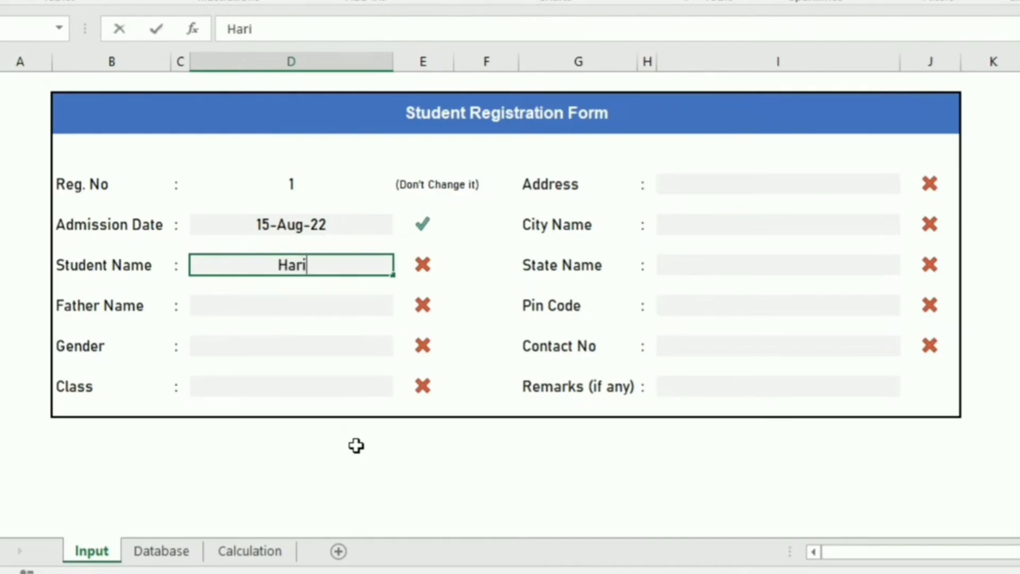
{"action": "key", "text": "Tab"}
{"action": "key", "text": "Return"}
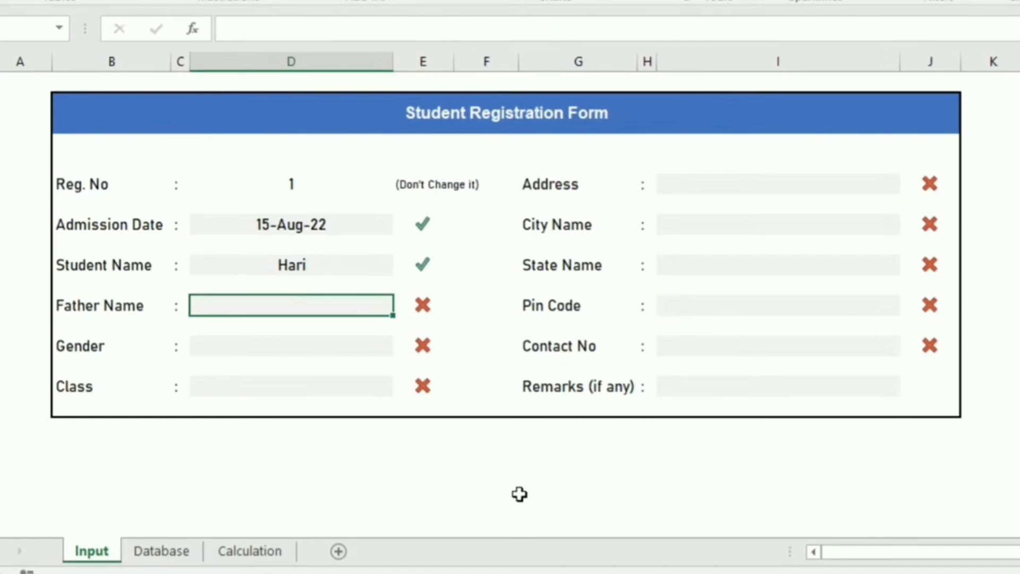
{"action": "type", "text": "Naresh"}
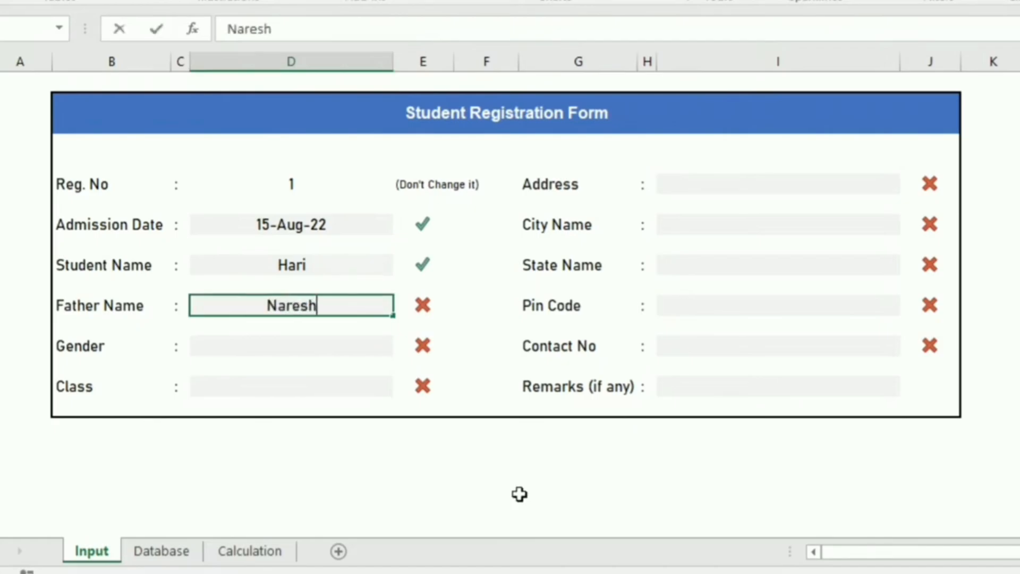
{"action": "key", "text": "Return"}
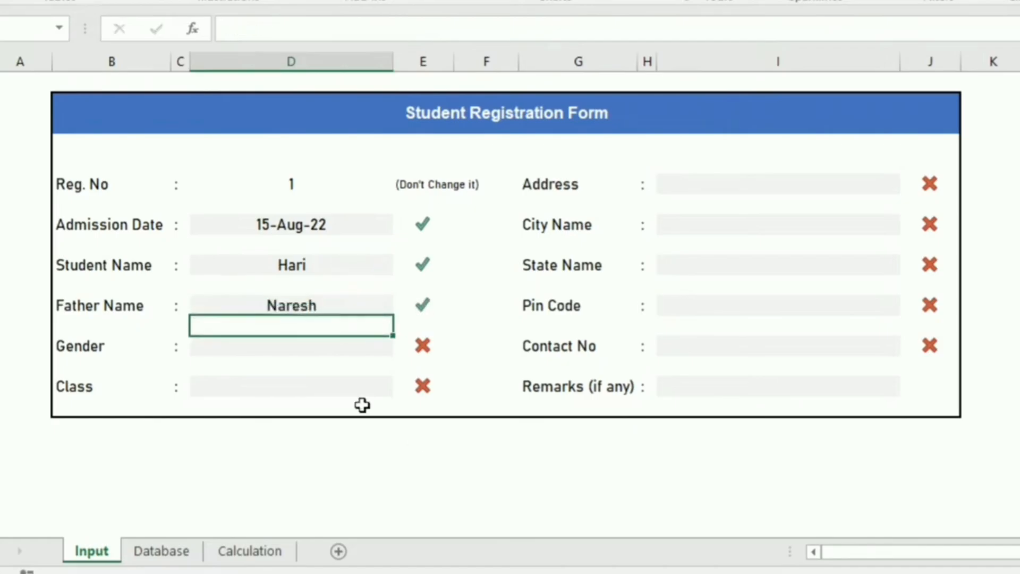
Choose Male for Gender and 6th for Class from their dropdowns
{"action": "left_click", "coordinate": [305, 348]}
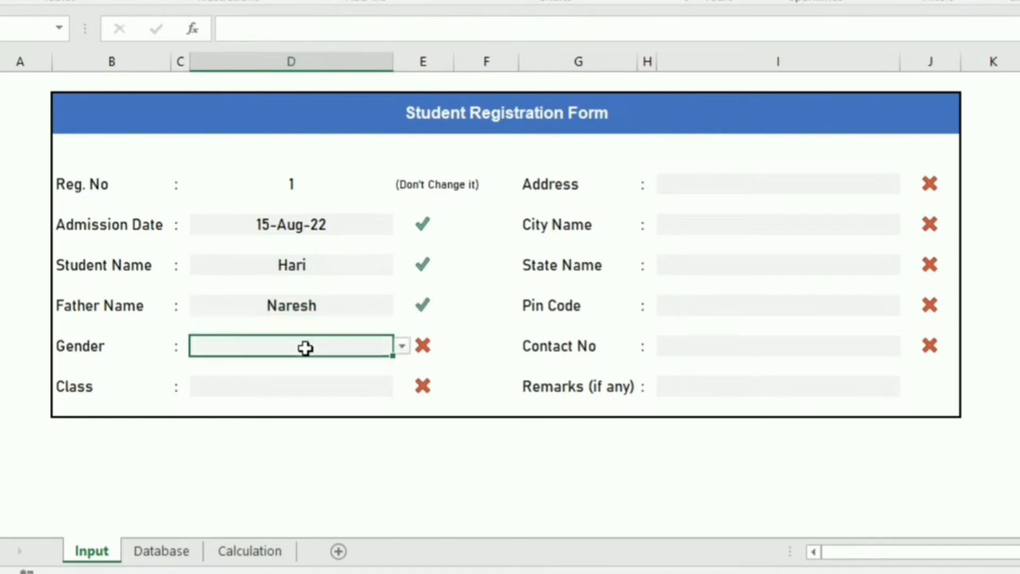
{"action": "left_click", "coordinate": [402, 346]}
{"action": "left_click", "coordinate": [335, 363]}
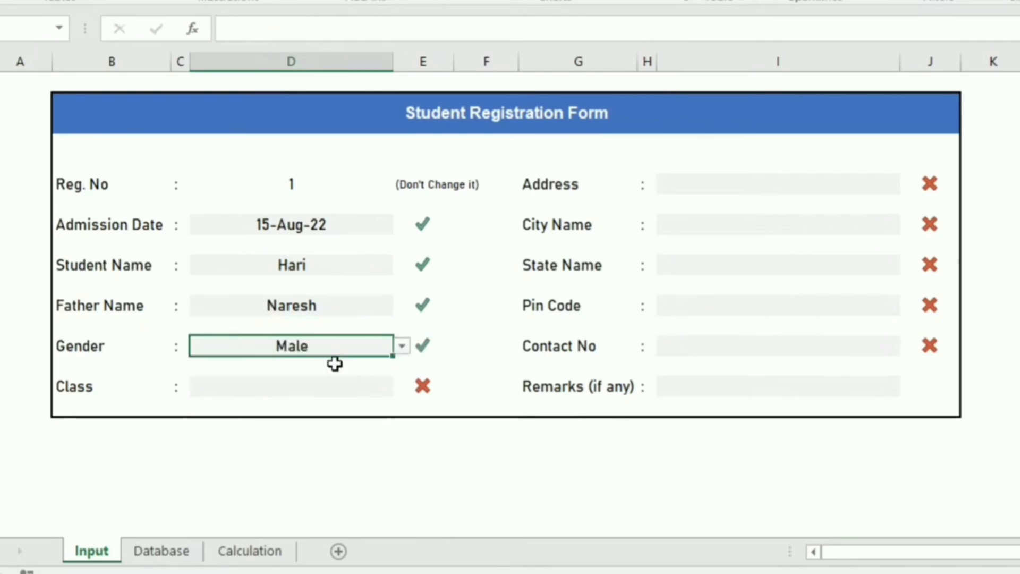
{"action": "left_click", "coordinate": [330, 386]}
{"action": "left_click", "coordinate": [402, 387]}
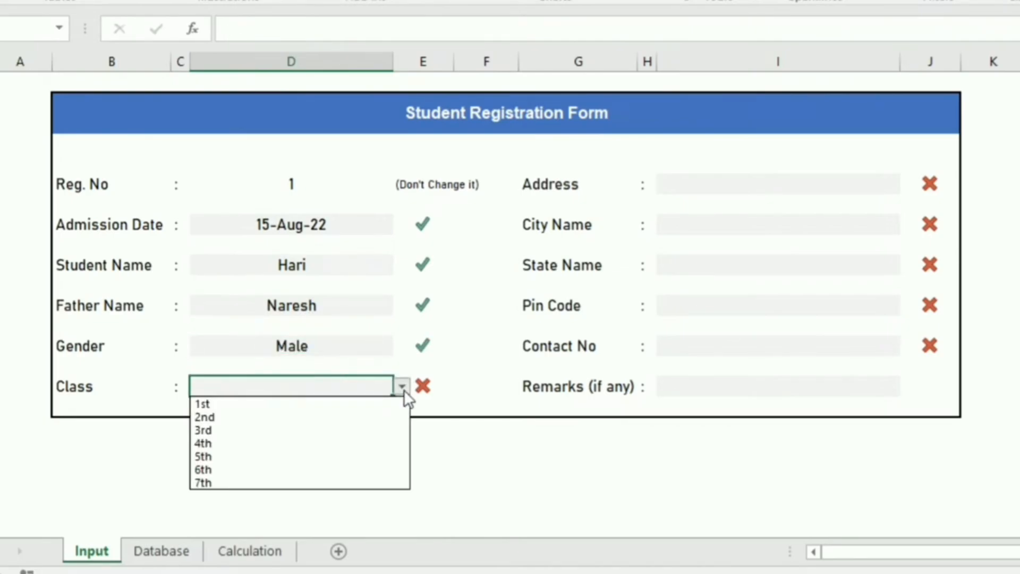
{"action": "left_click", "coordinate": [292, 470]}
Enter the street address and the city Hyderabad
{"action": "left_click", "coordinate": [779, 180]}
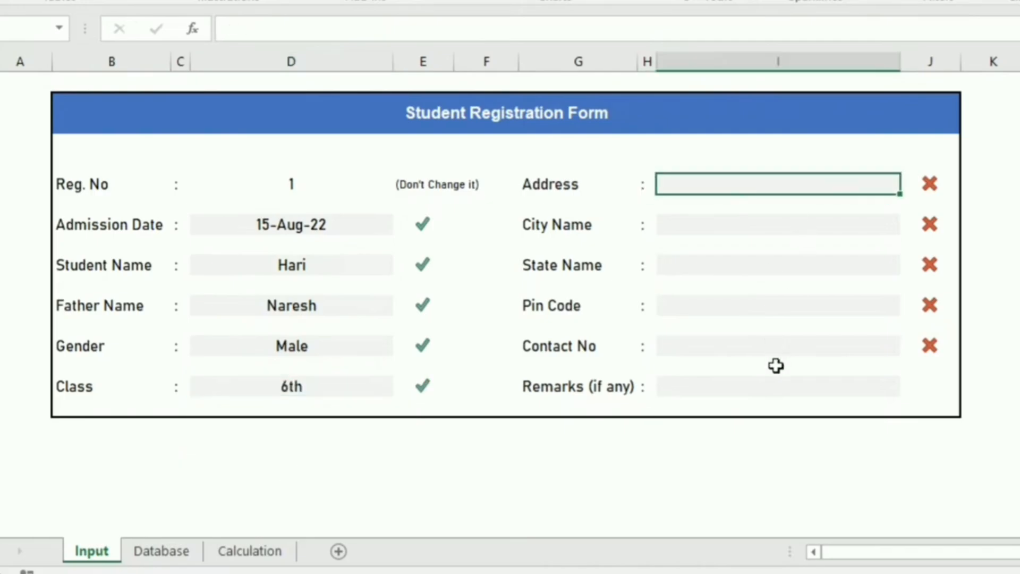
{"action": "type", "text": "# Flat No"}
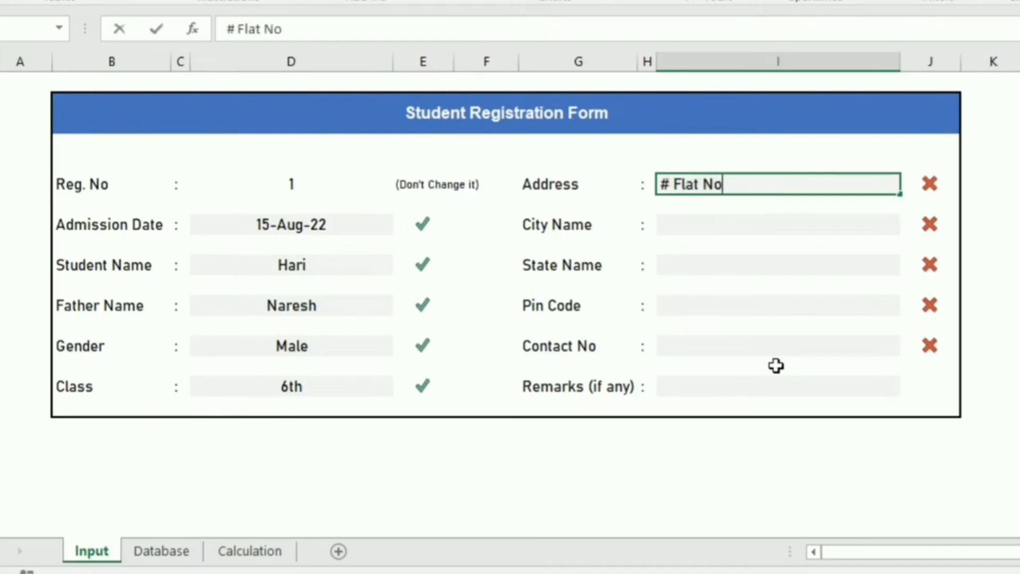
{"action": "type", "text": " 123,"}
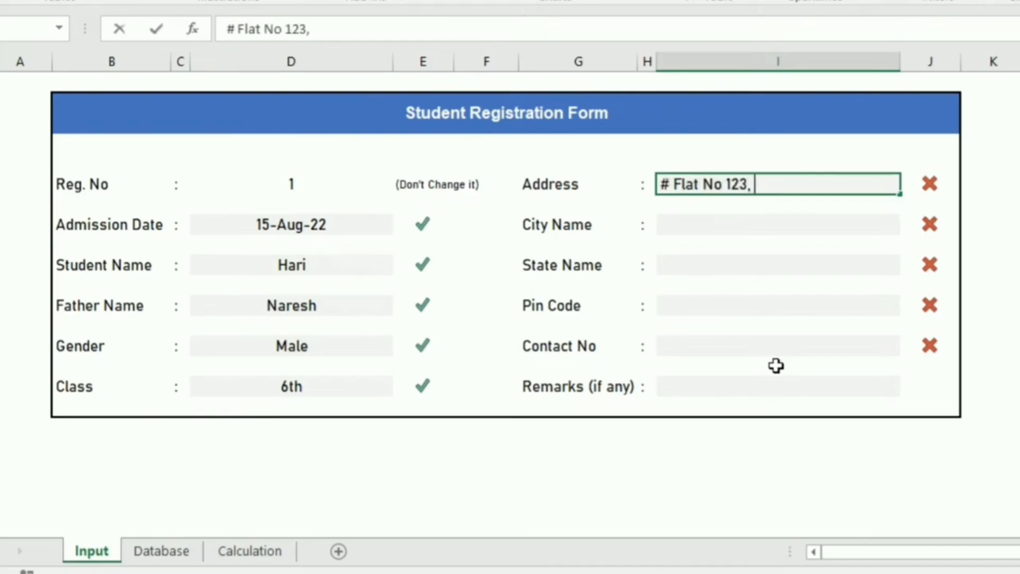
{"action": "type", "text": " xx road,"}
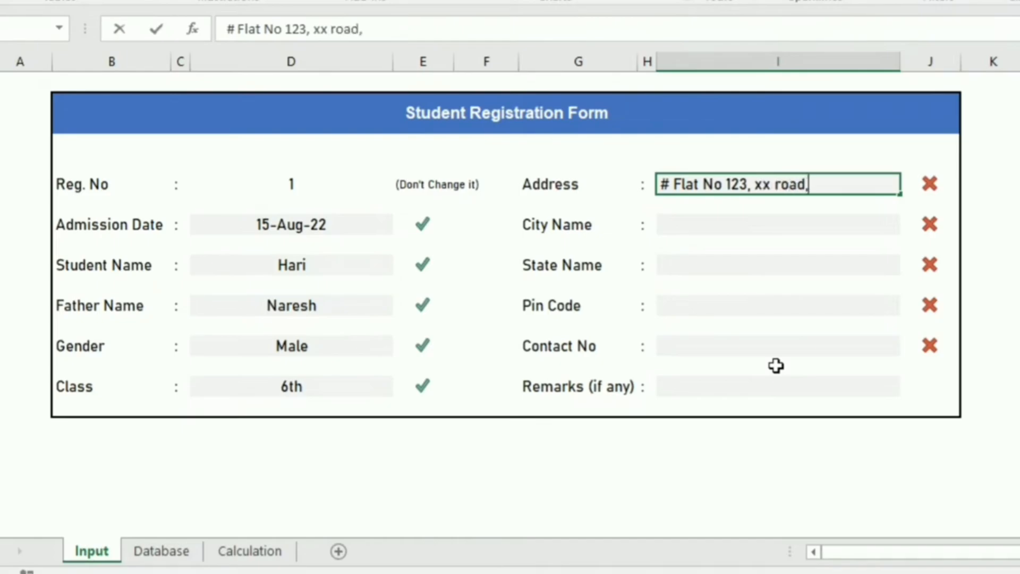
{"action": "type", "text": " hyd"}
{"action": "key", "text": "BackSpace"}
{"action": "key", "text": "BackSpace"}
{"action": "key", "text": "BackSpace"}
{"action": "key", "text": "BackSpace"}
{"action": "key", "text": "Return"}
{"action": "key", "text": "Return"}
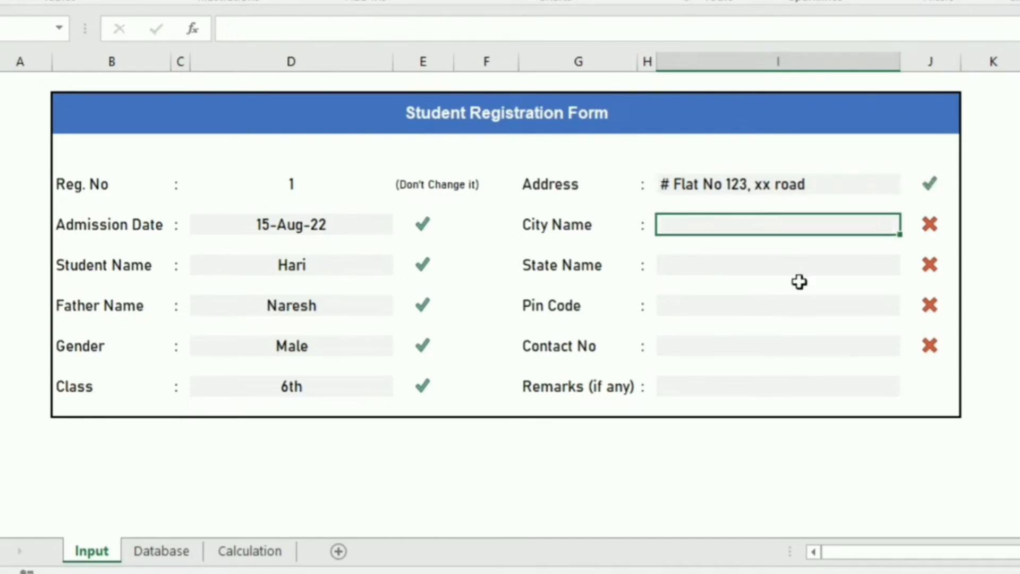
{"action": "type", "text": "Hyderabad"}
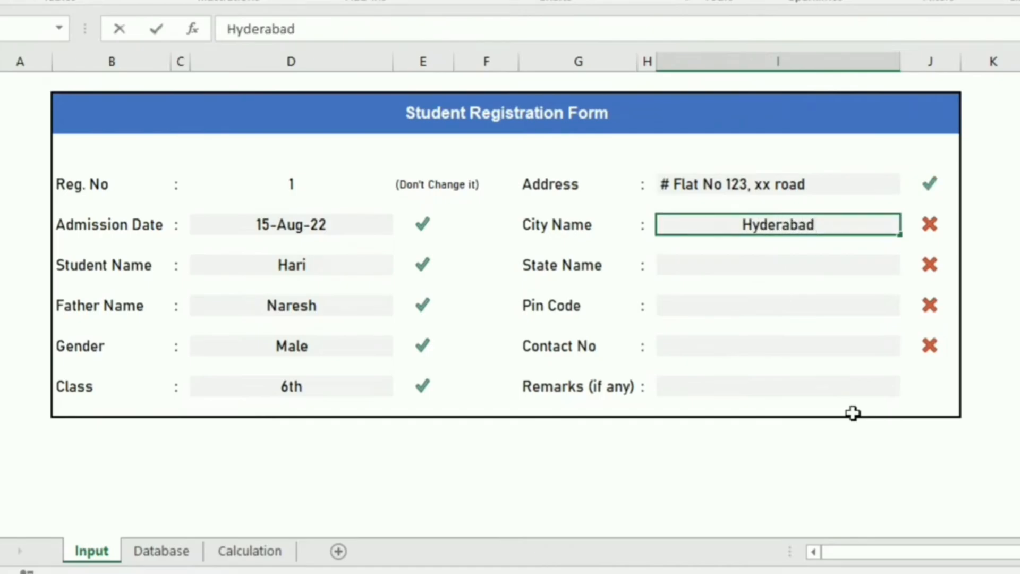
{"action": "key", "text": "Return"}
{"action": "key", "text": "Return"}
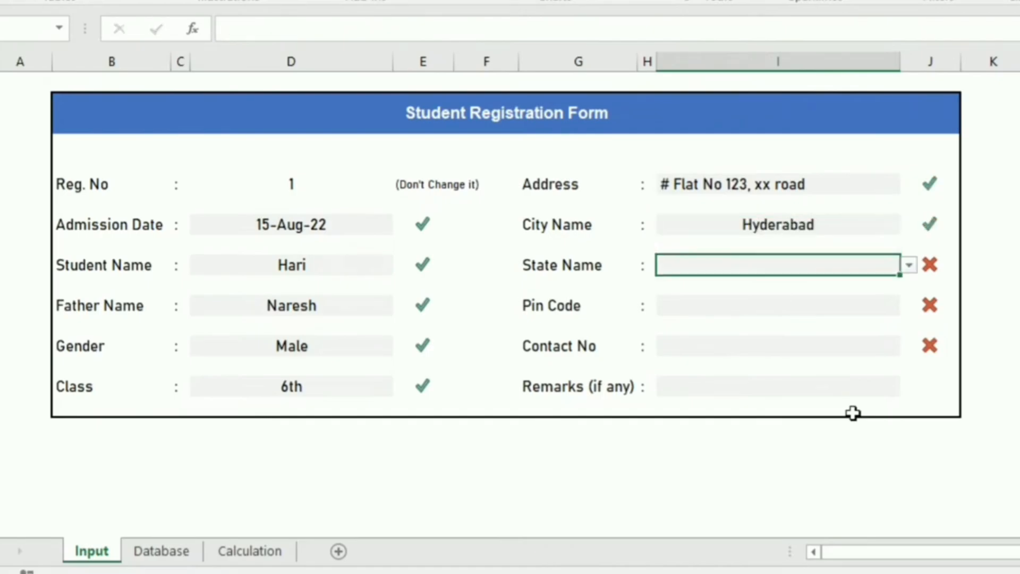
Choose Telangana from the State dropdown
{"action": "left_click", "coordinate": [909, 266]}
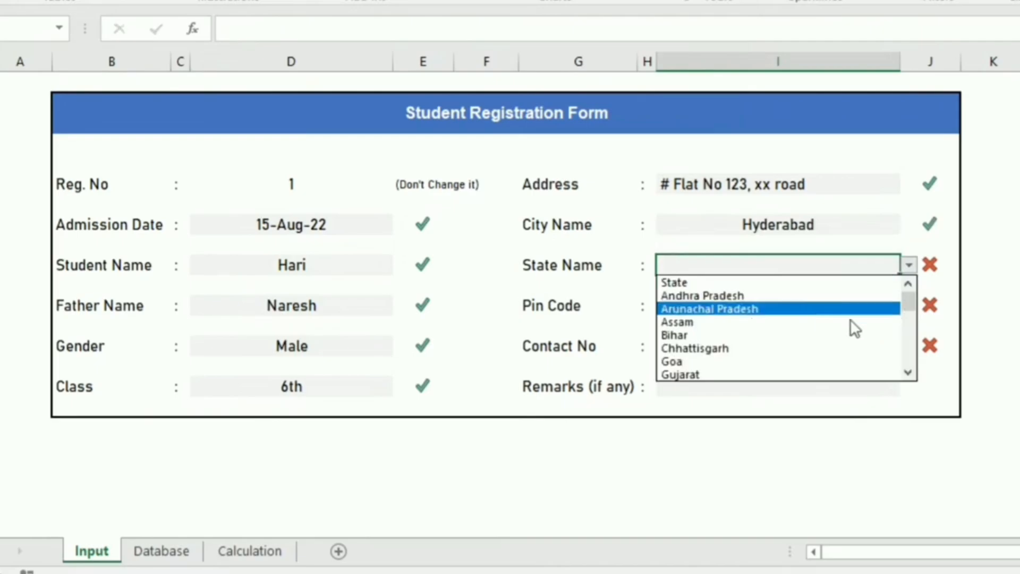
{"action": "left_click_drag", "start_coordinate": [909, 326], "coordinate": [910, 348]}
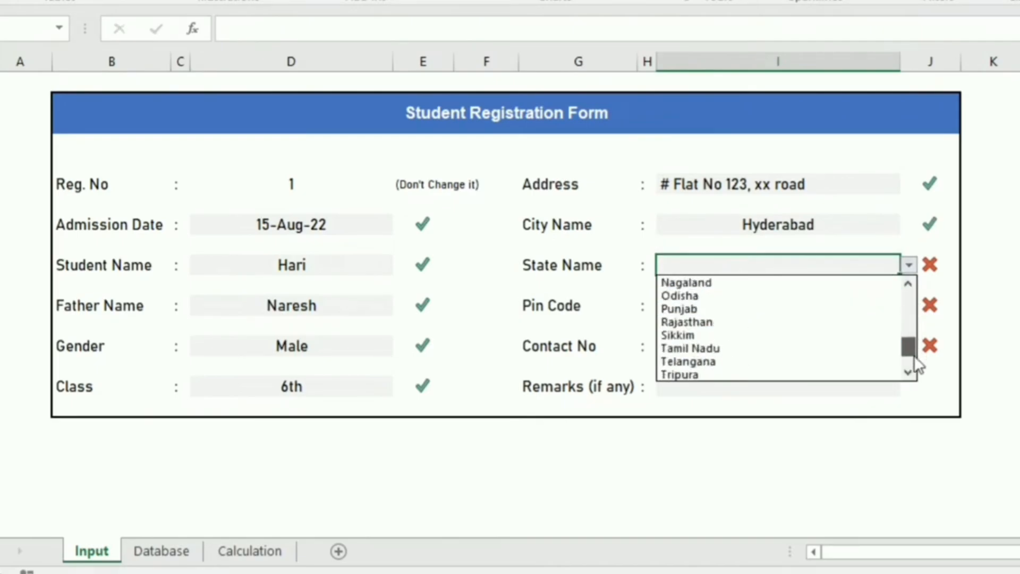
{"action": "left_click", "coordinate": [741, 365]}
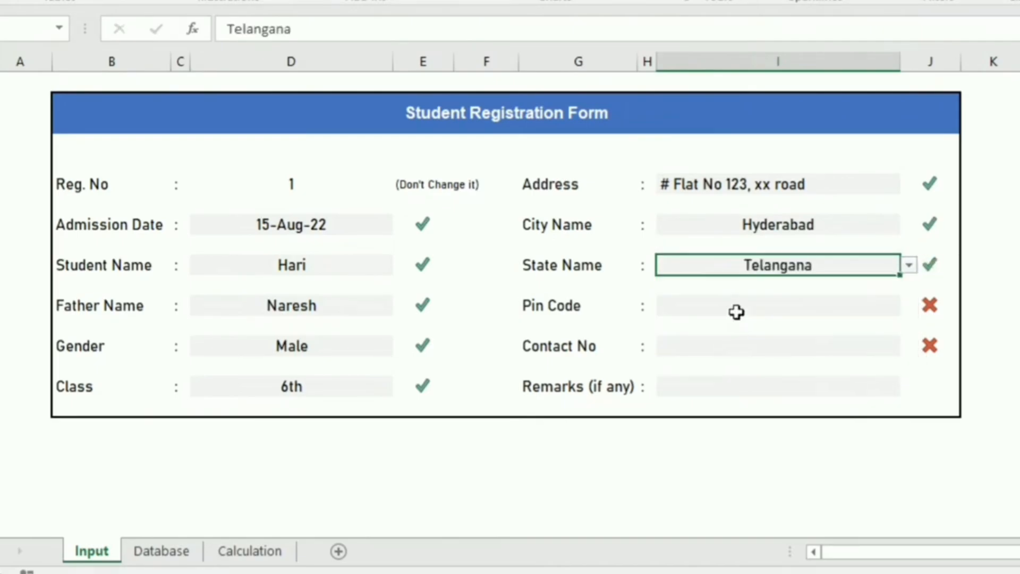
{"action": "key", "text": "Return"}
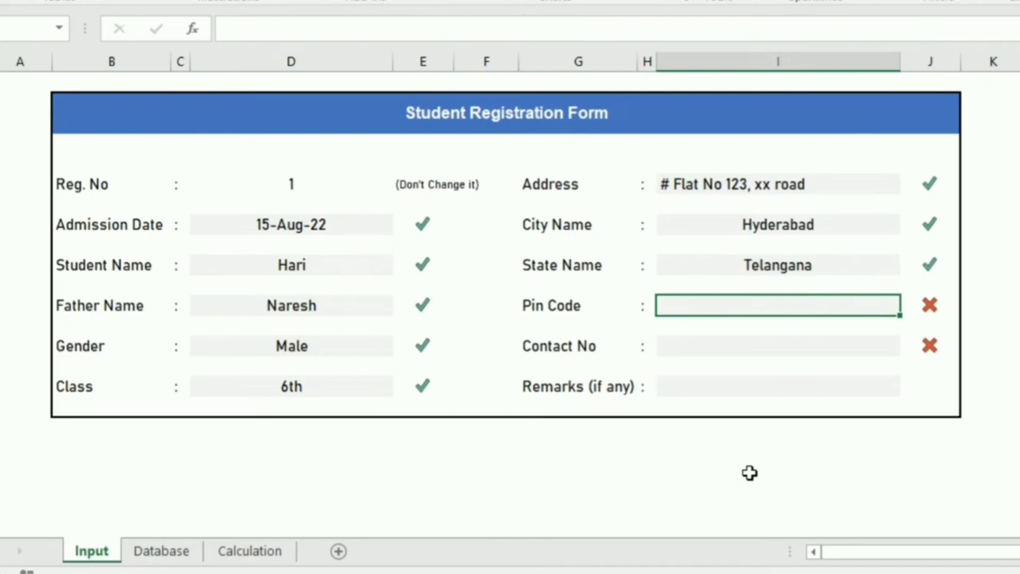
Fill in the pin code and the contact phone number
{"action": "type", "text": "505001"}
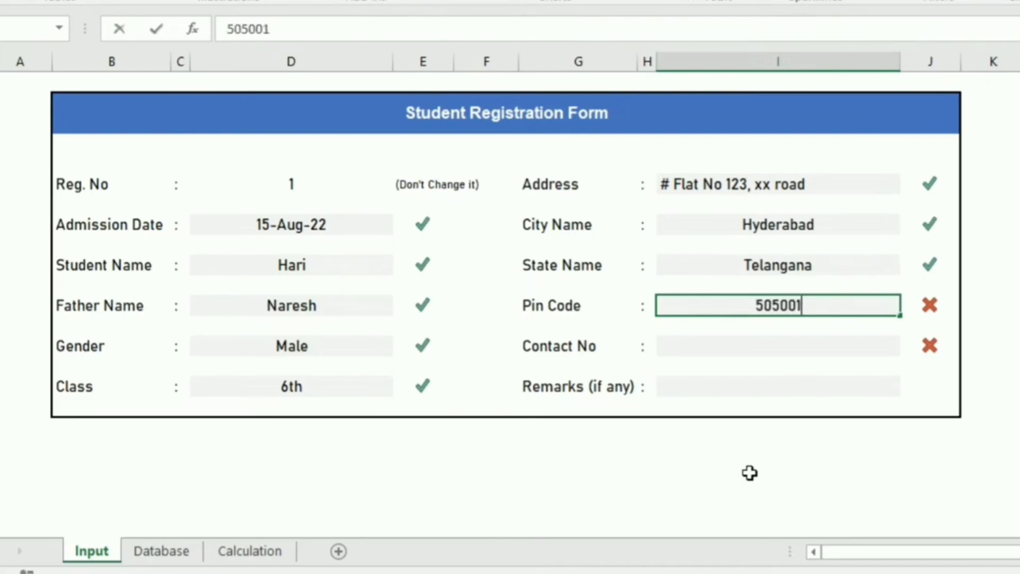
{"action": "key", "text": "Return"}
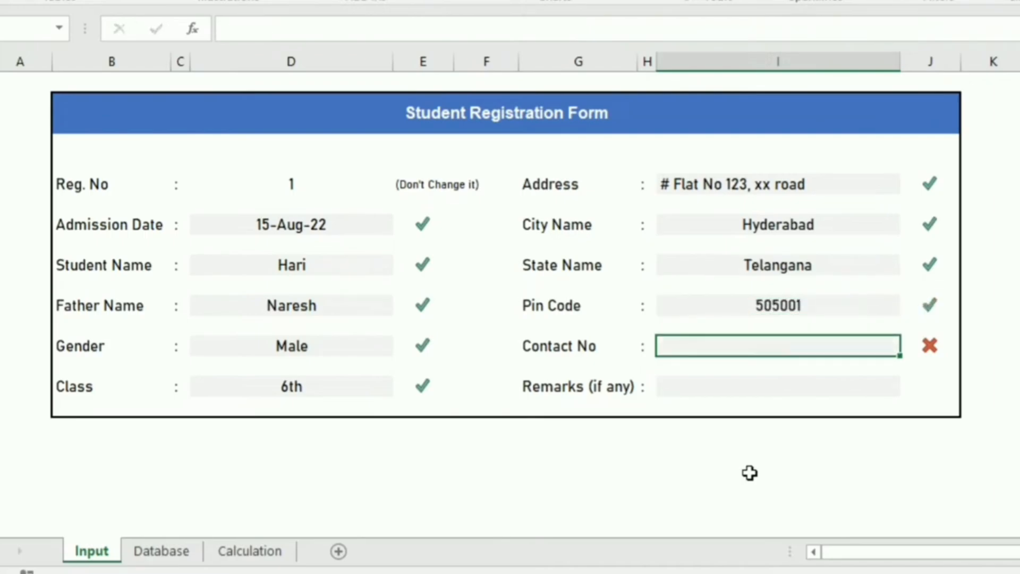
{"action": "type", "text": "9292929292"}
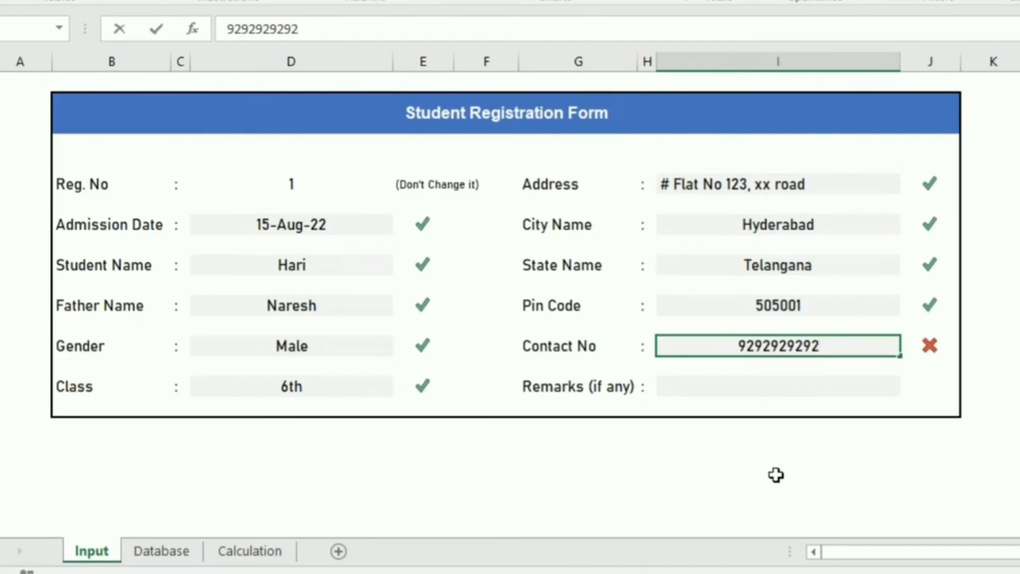
{"action": "key", "text": "Return"}
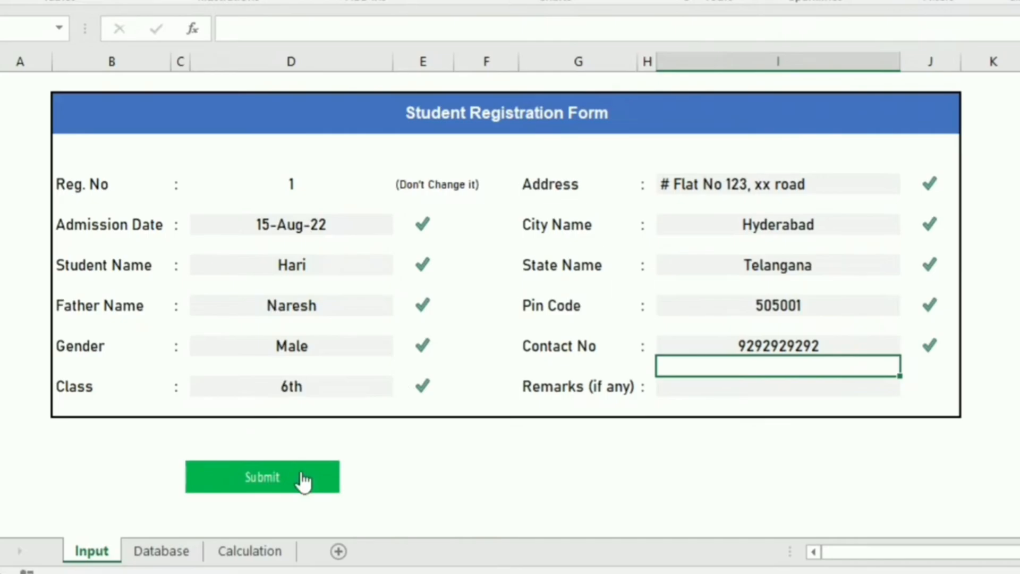
Submit the registration with the Submit button, then go back to the Input sheet
{"action": "left_click", "coordinate": [411, 457]}
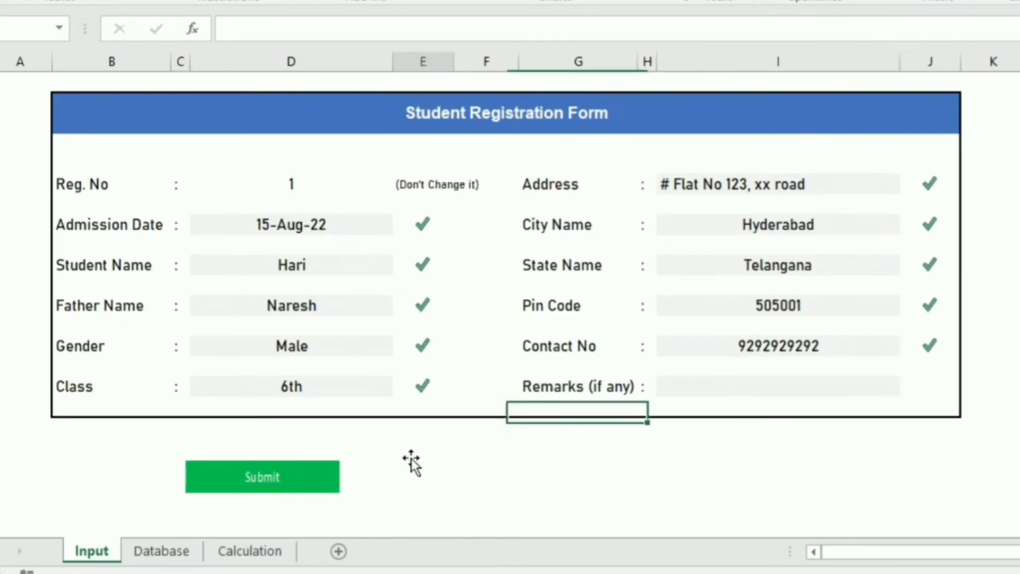
{"action": "left_click", "coordinate": [269, 493]}
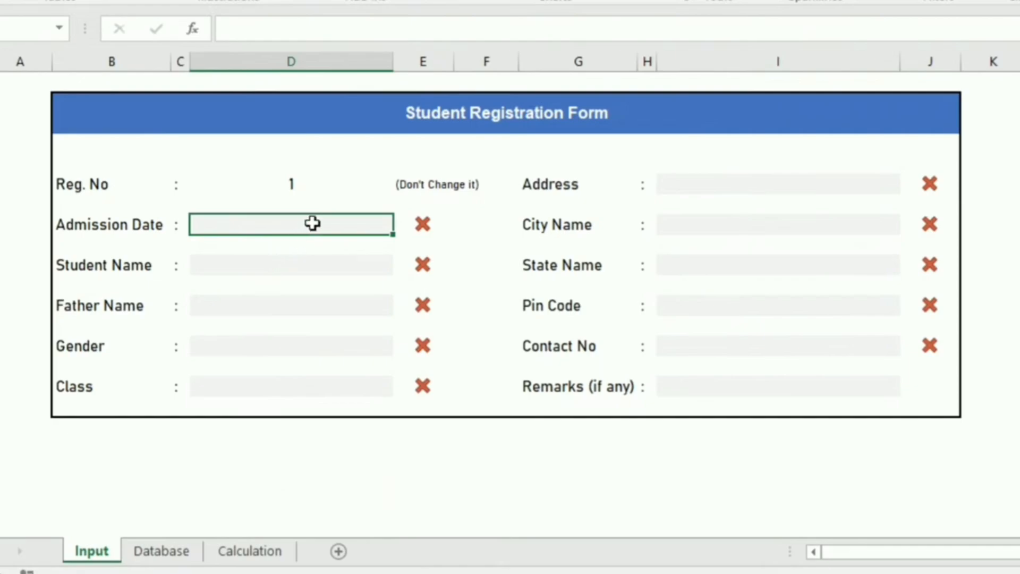
{"action": "left_click", "coordinate": [168, 553]}
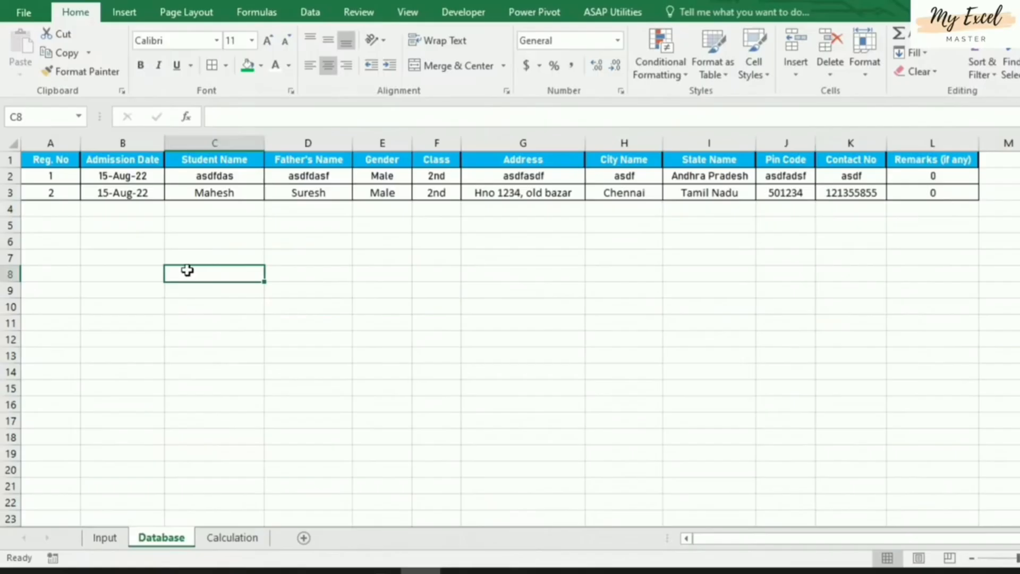
{"action": "left_click", "coordinate": [91, 551]}
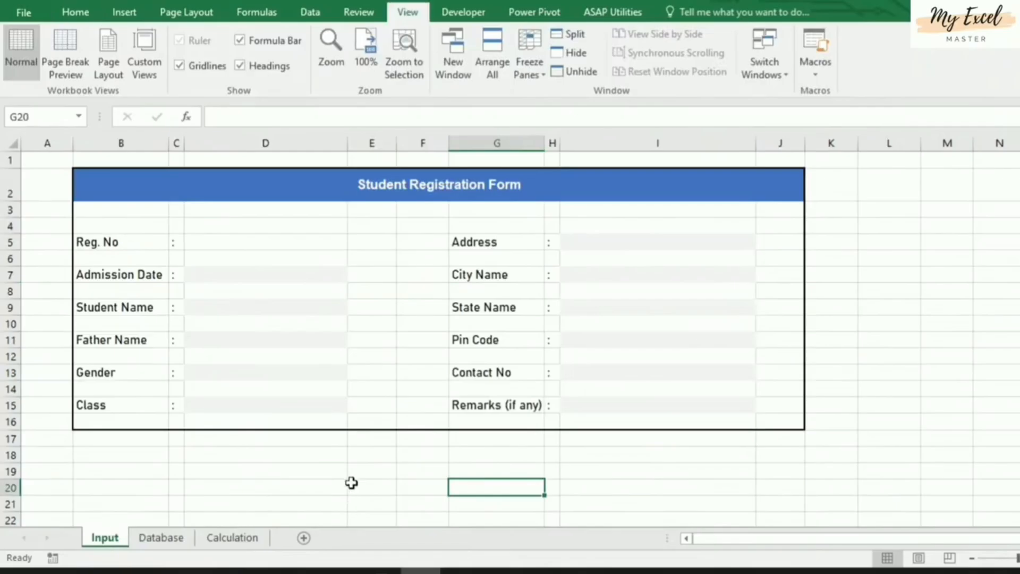
{"action": "left_click", "coordinate": [304, 181]}
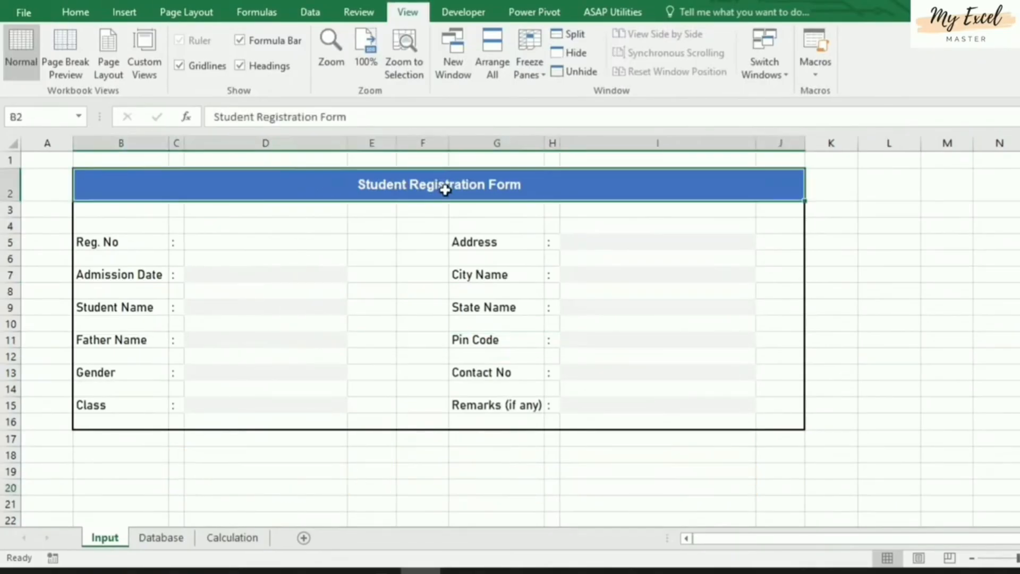
{"action": "left_click", "coordinate": [101, 242]}
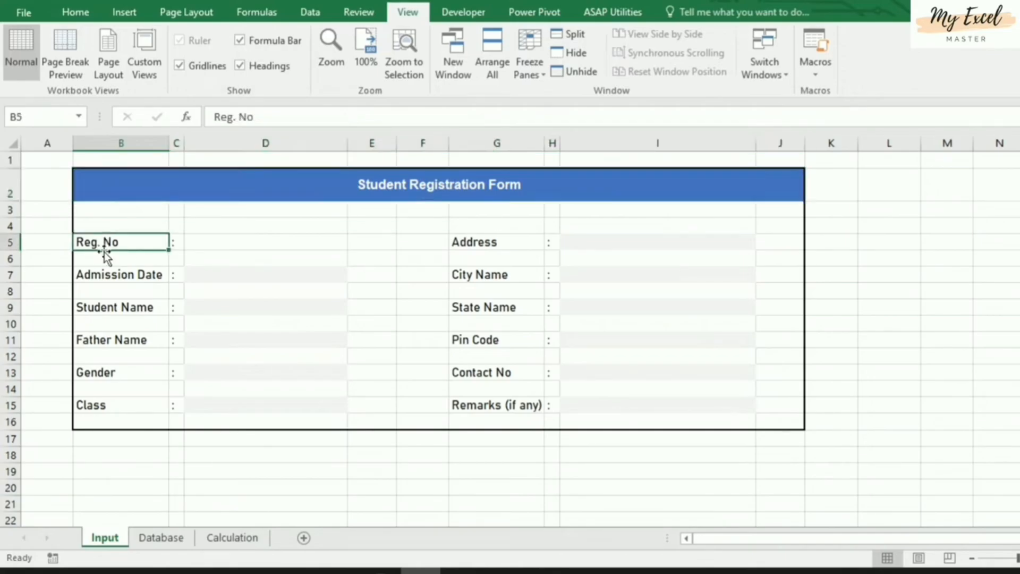
{"action": "left_click", "coordinate": [135, 280]}
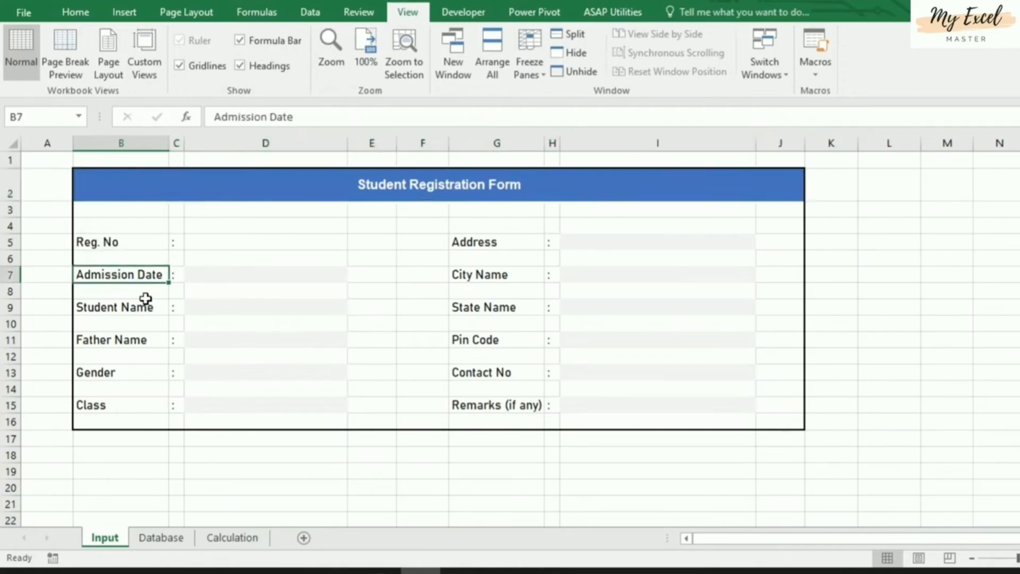
{"action": "left_click", "coordinate": [126, 311]}
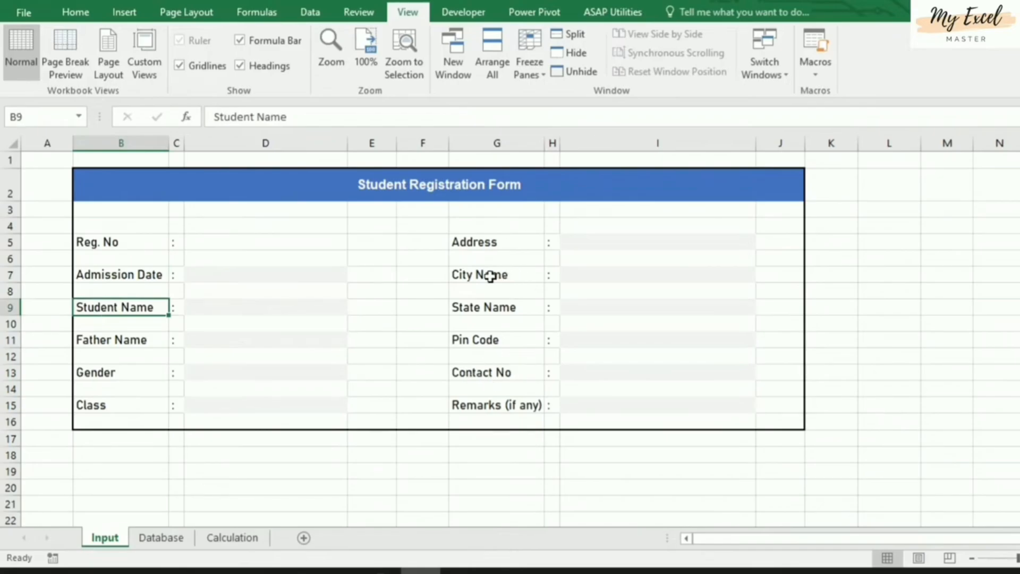
{"action": "left_click", "coordinate": [242, 275]}
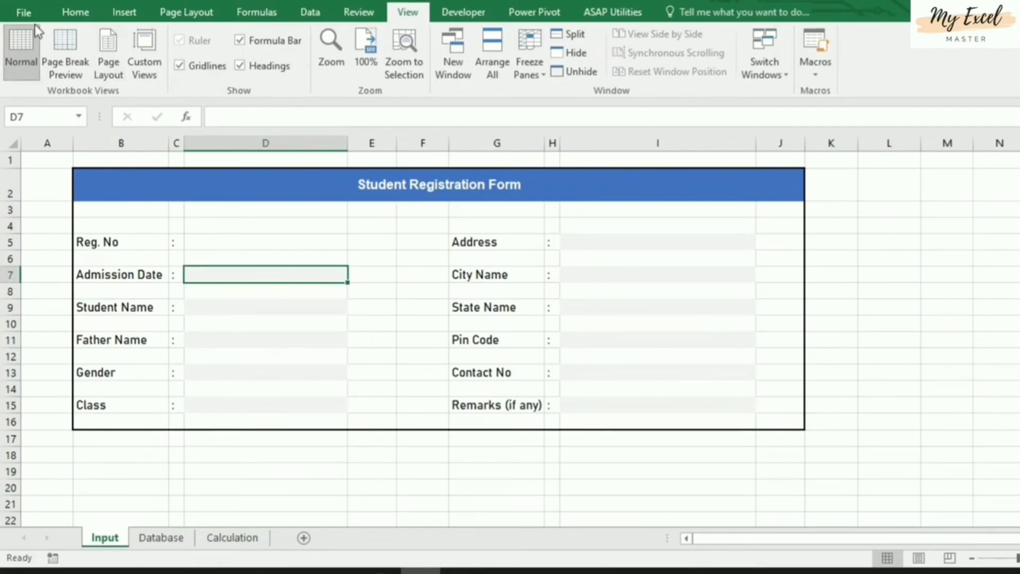
{"action": "left_click", "coordinate": [75, 11]}
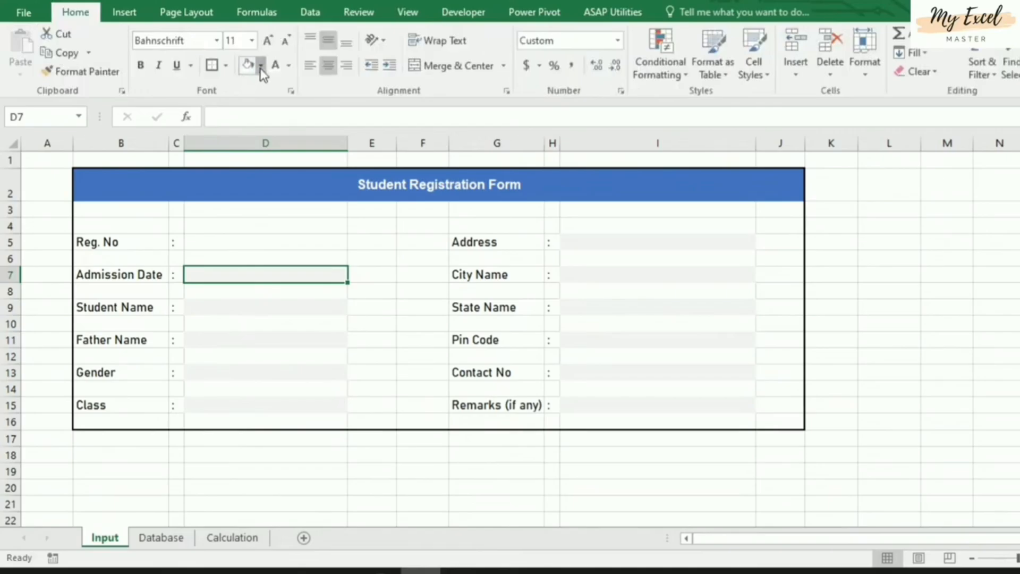
{"action": "left_click", "coordinate": [261, 65]}
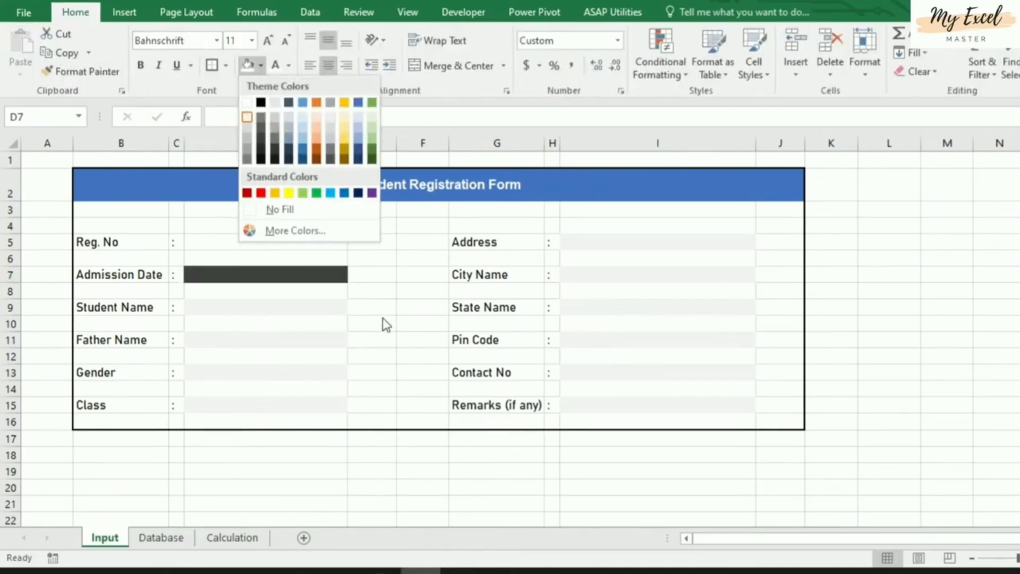
{"action": "key", "text": "Escape"}
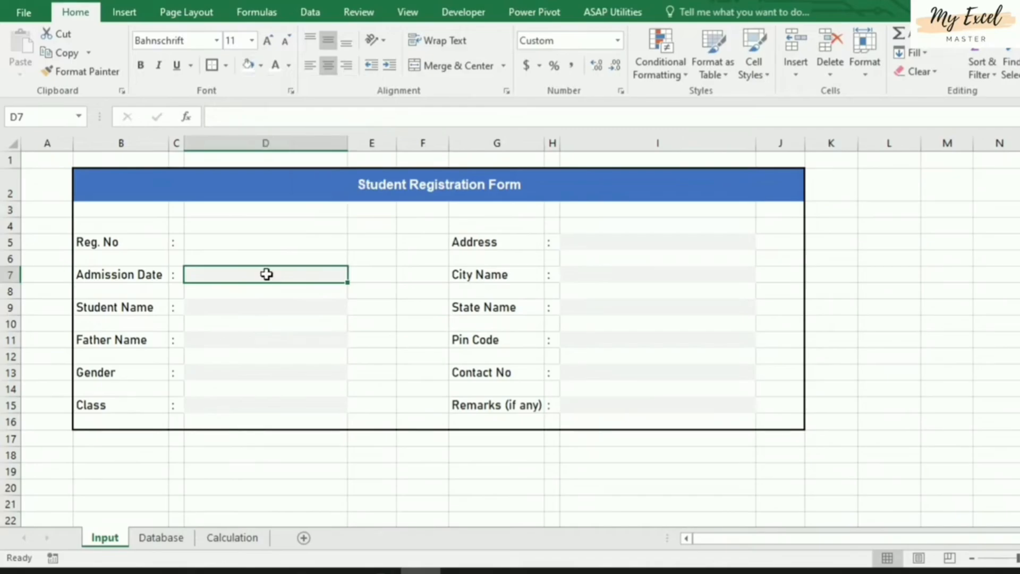
{"action": "left_click", "coordinate": [261, 244]}
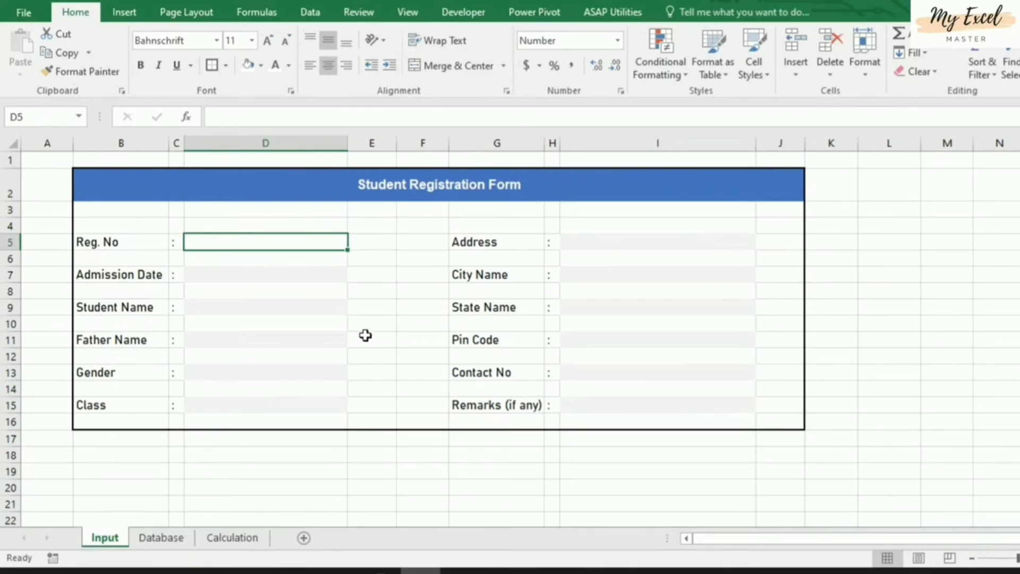
Enter =COUNTA(Database!A:A) in Reg. No cell D5 so it shows 1
{"action": "type", "text": "="}
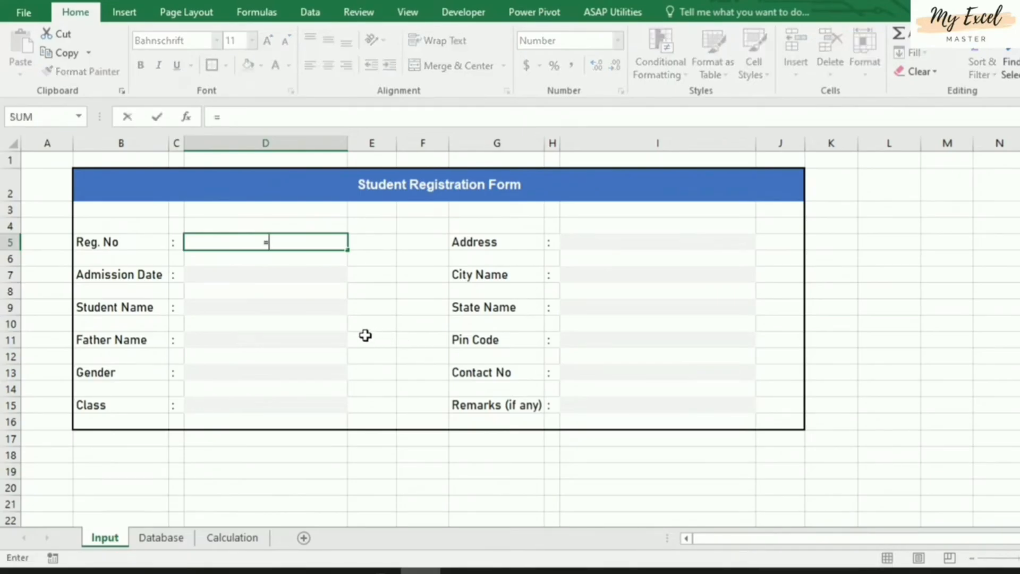
{"action": "type", "text": "counta"}
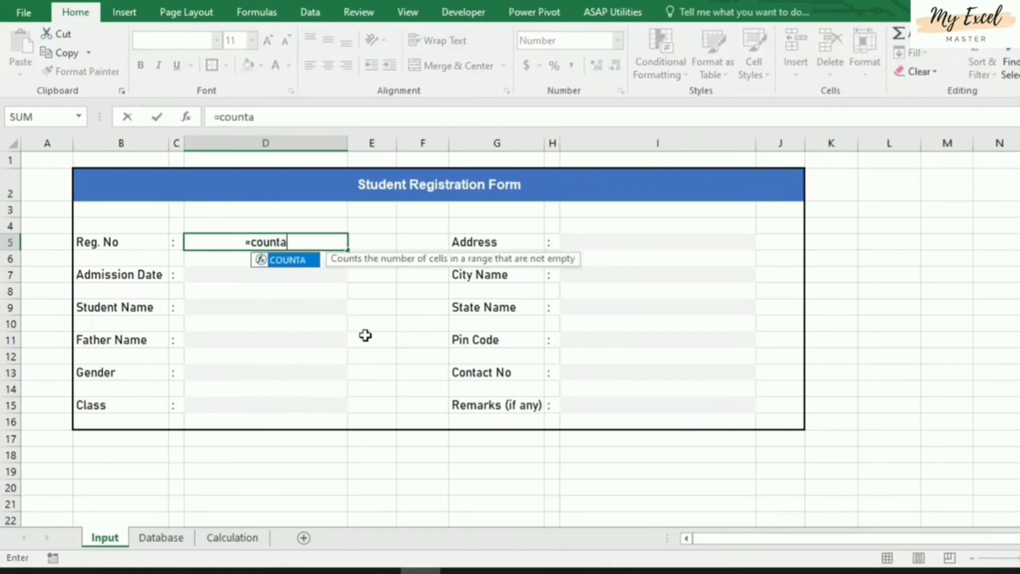
{"action": "type", "text": "("}
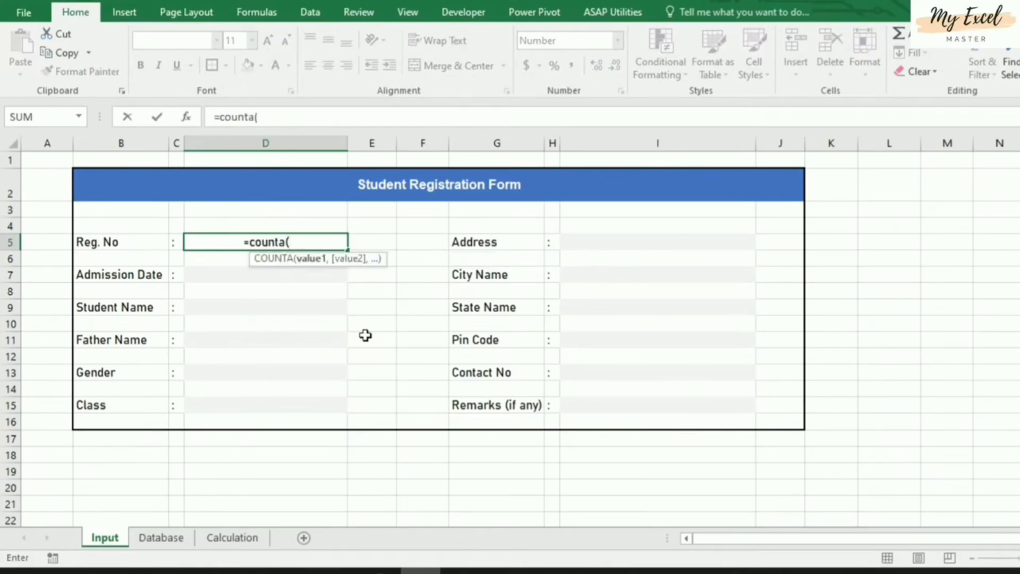
{"action": "left_click", "coordinate": [168, 536]}
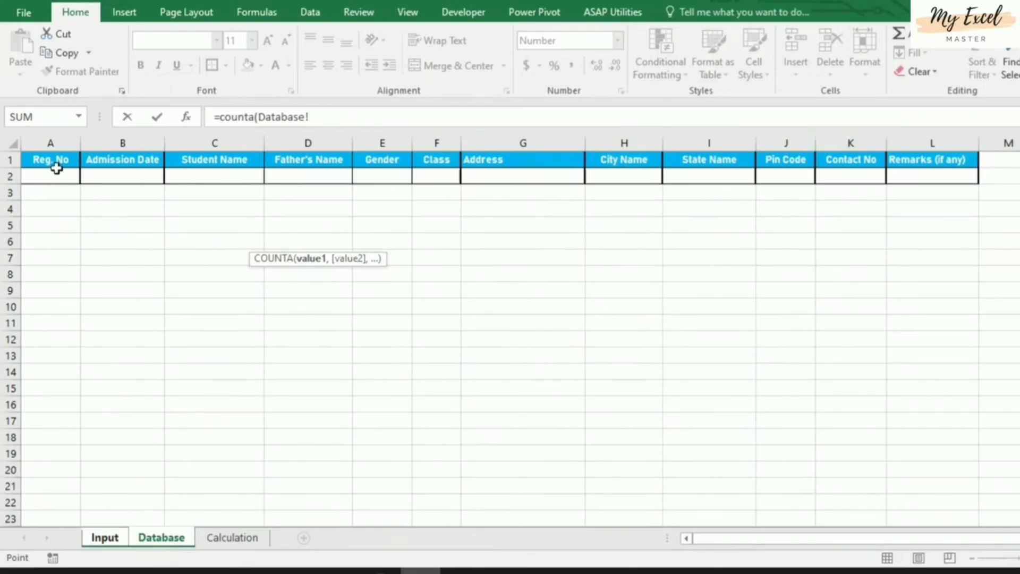
{"action": "left_click", "coordinate": [51, 141]}
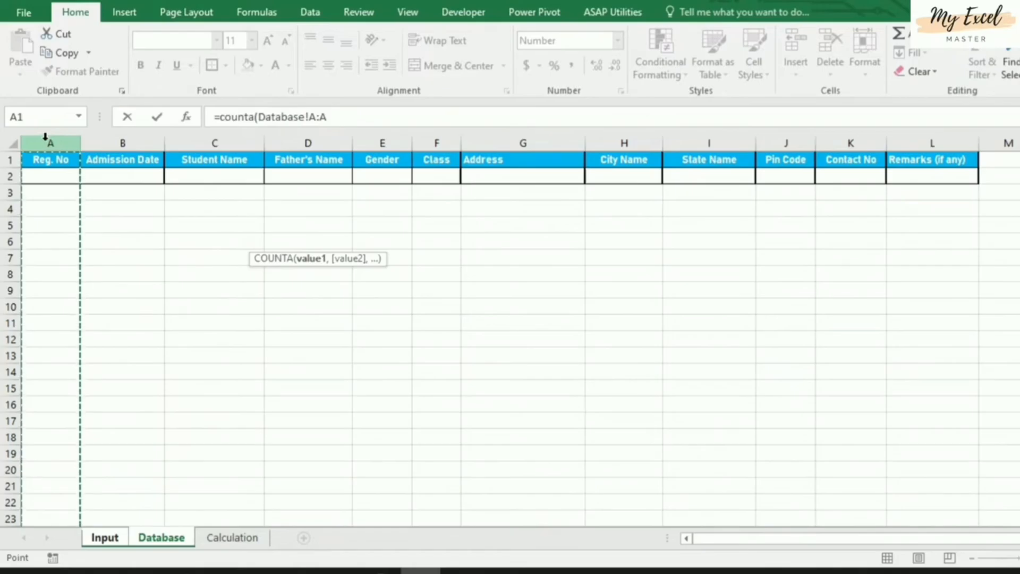
{"action": "type", "text": ")"}
{"action": "key", "text": "Return"}
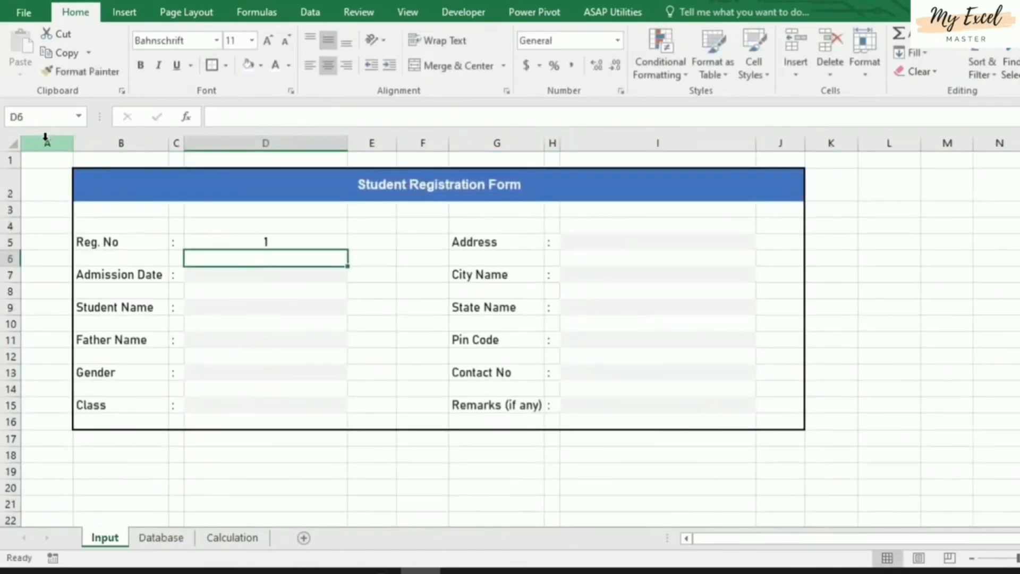
{"action": "left_click", "coordinate": [268, 244]}
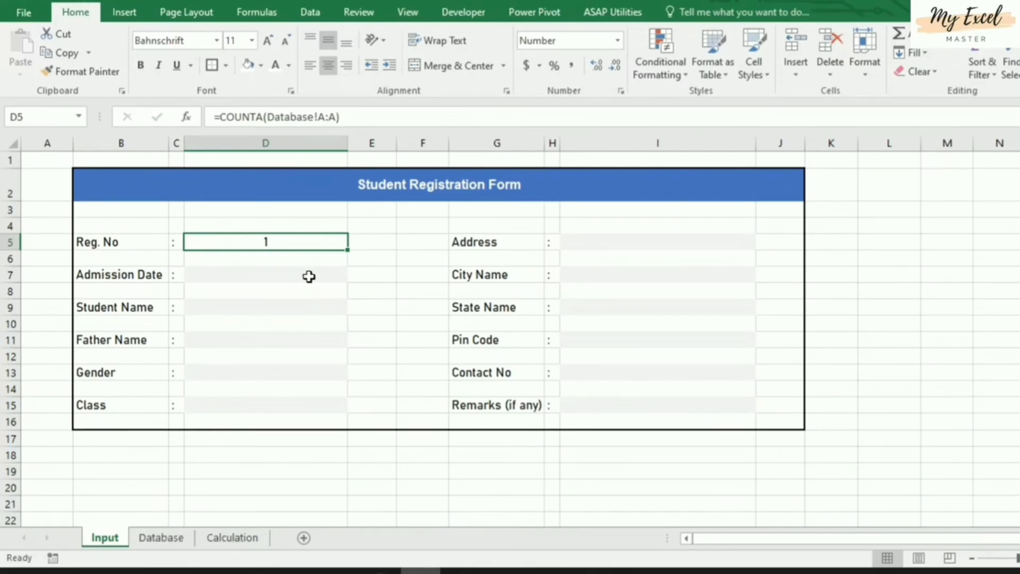
Add the note "(don't delete it)" in E5 beside the Reg. No value
{"action": "left_click", "coordinate": [374, 243]}
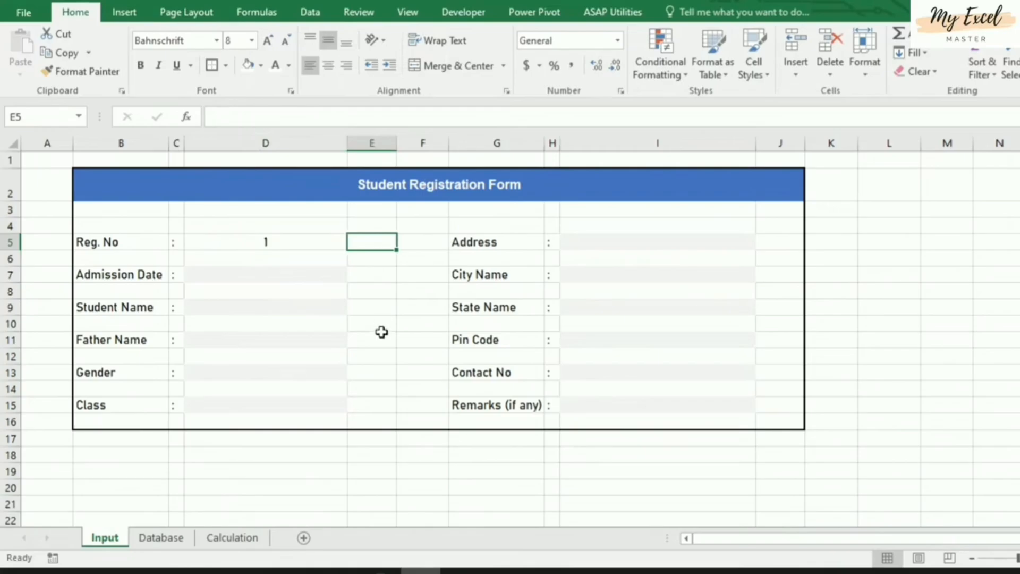
{"action": "type", "text": "(don't dele"}
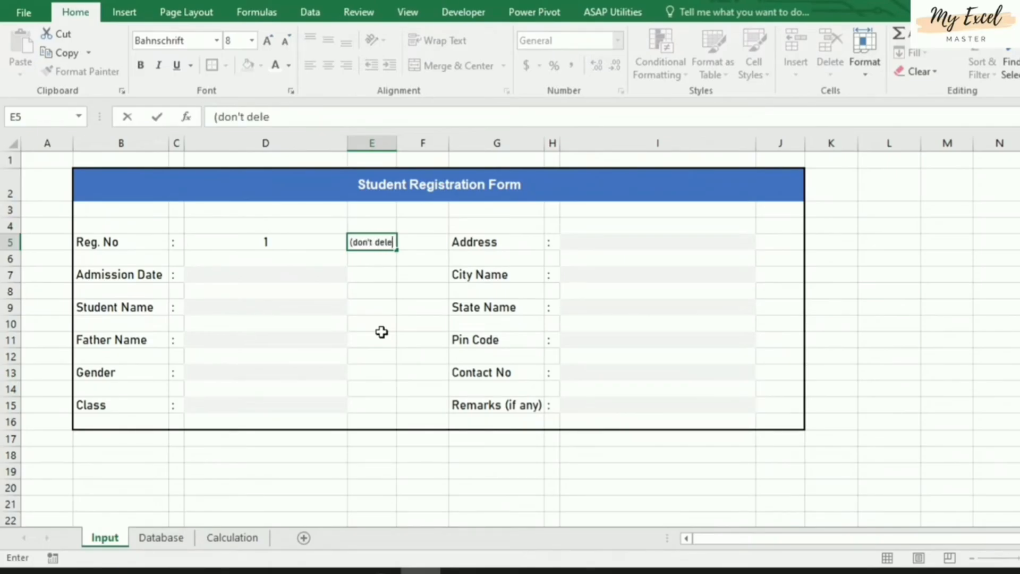
{"action": "type", "text": "lte it"}
{"action": "key", "text": "Return"}
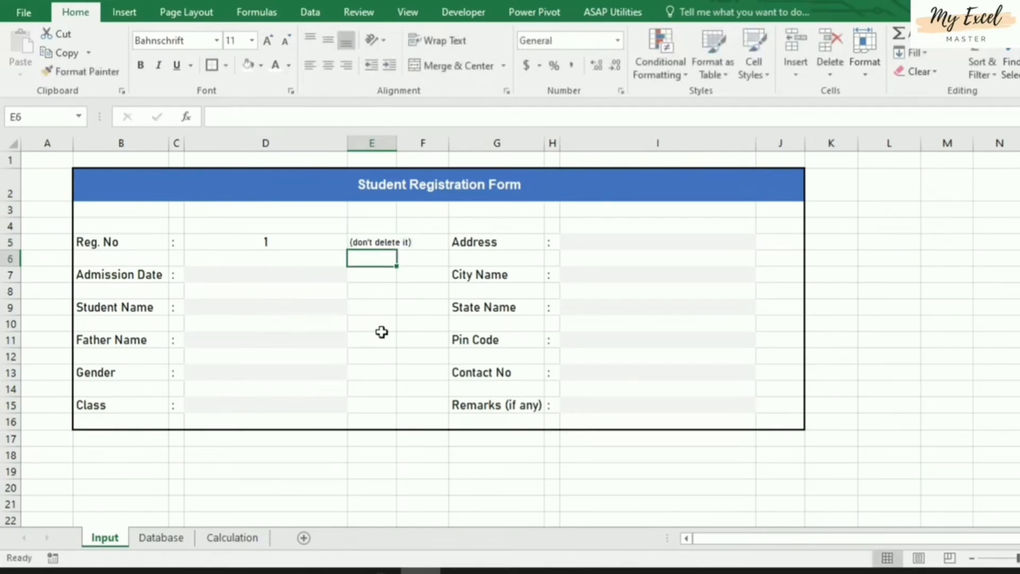
Apply the custom d-mmm-yy date format to Admission Date cell D7
{"action": "left_click", "coordinate": [275, 279]}
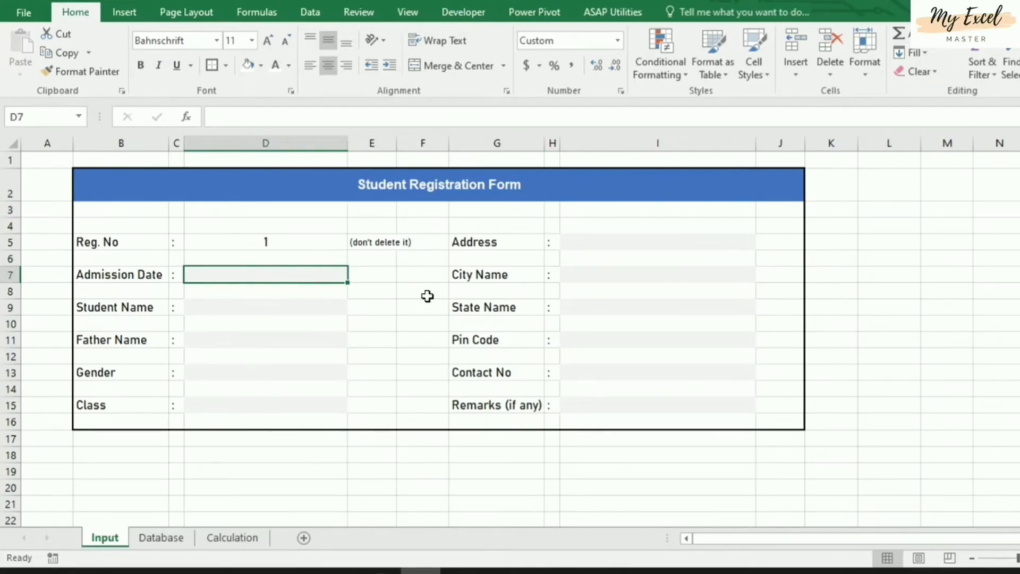
{"action": "key", "text": "ctrl+1"}
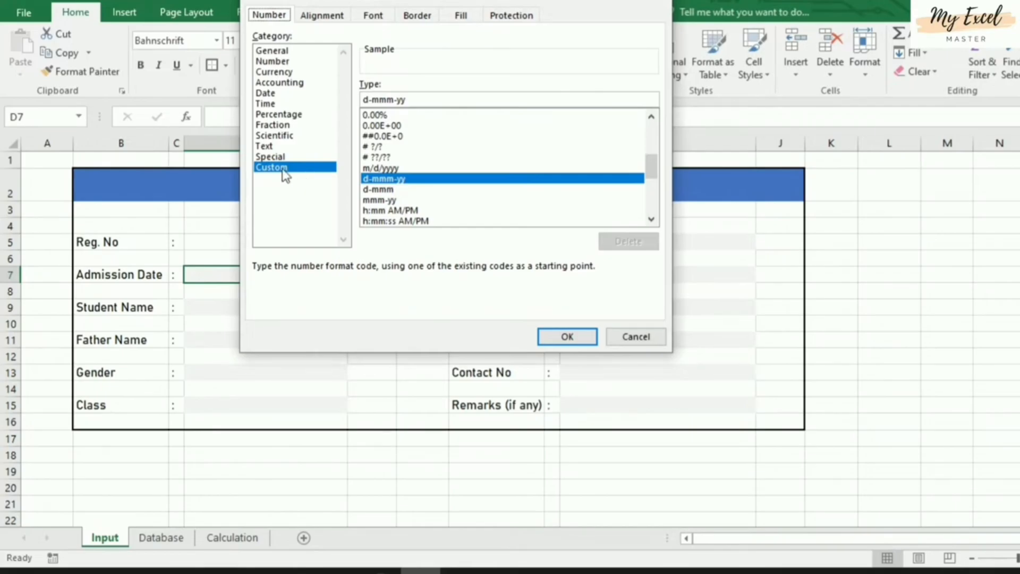
{"action": "left_click", "coordinate": [399, 190]}
{"action": "left_click", "coordinate": [395, 179]}
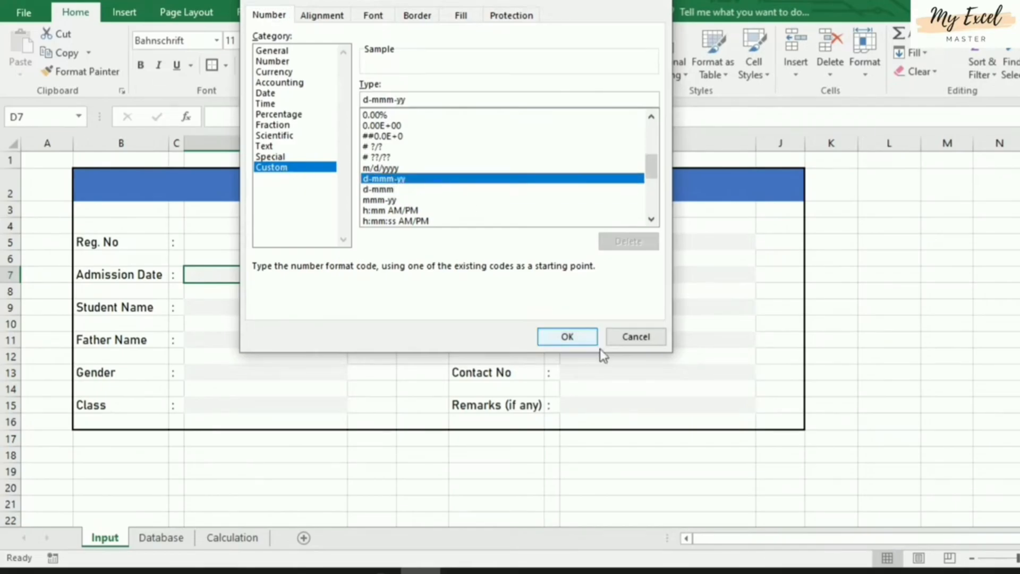
{"action": "left_click", "coordinate": [568, 337]}
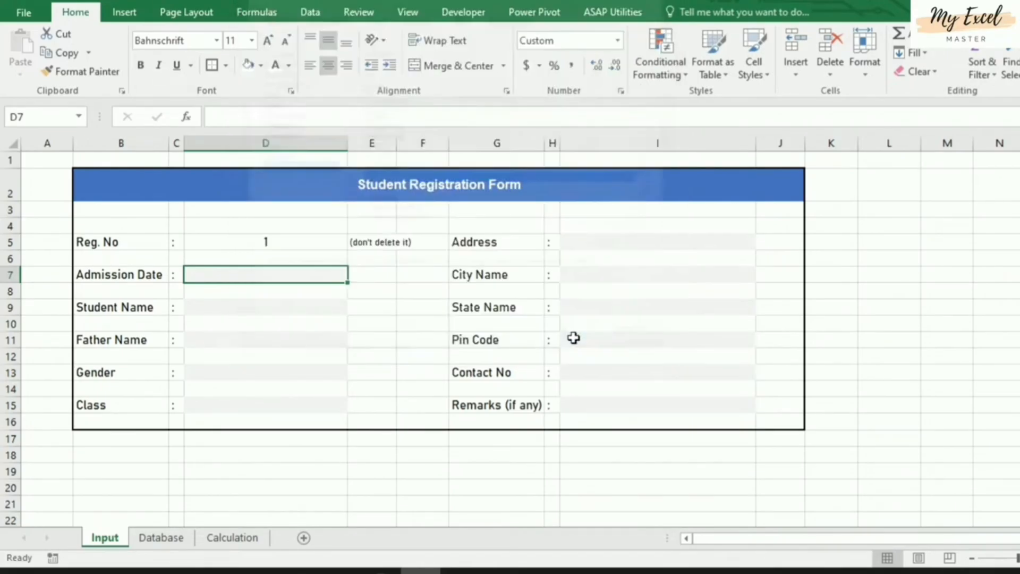
{"action": "left_click", "coordinate": [282, 309]}
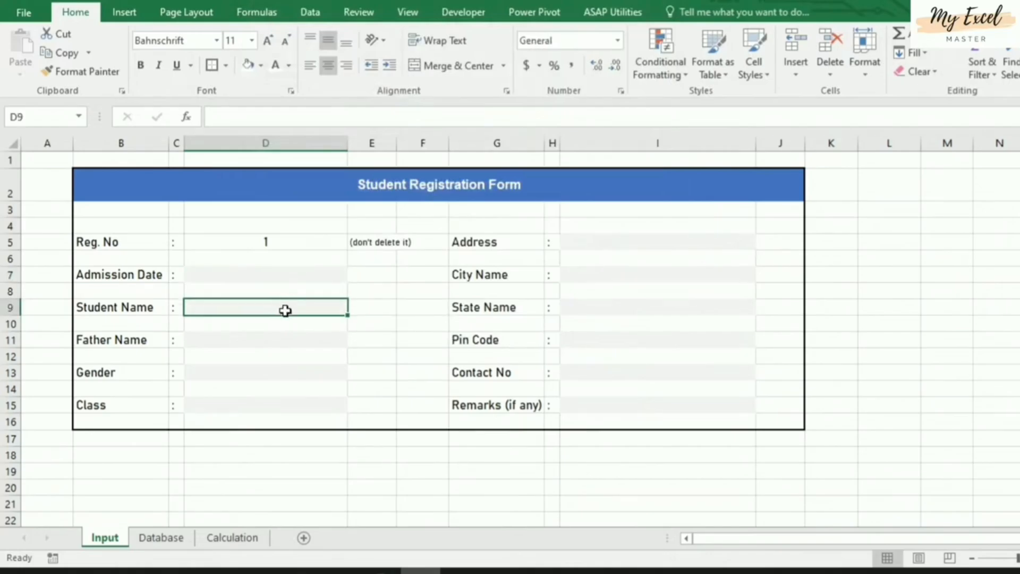
Check the existing Male/Female dropdown on Gender cell D13
{"action": "left_click", "coordinate": [248, 340]}
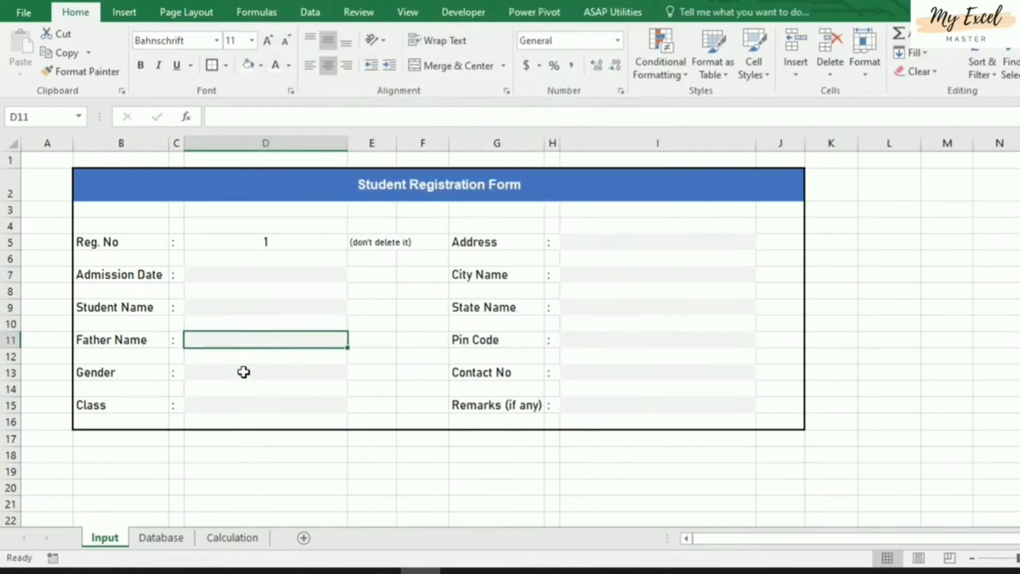
{"action": "left_click", "coordinate": [243, 372]}
{"action": "left_click", "coordinate": [355, 375]}
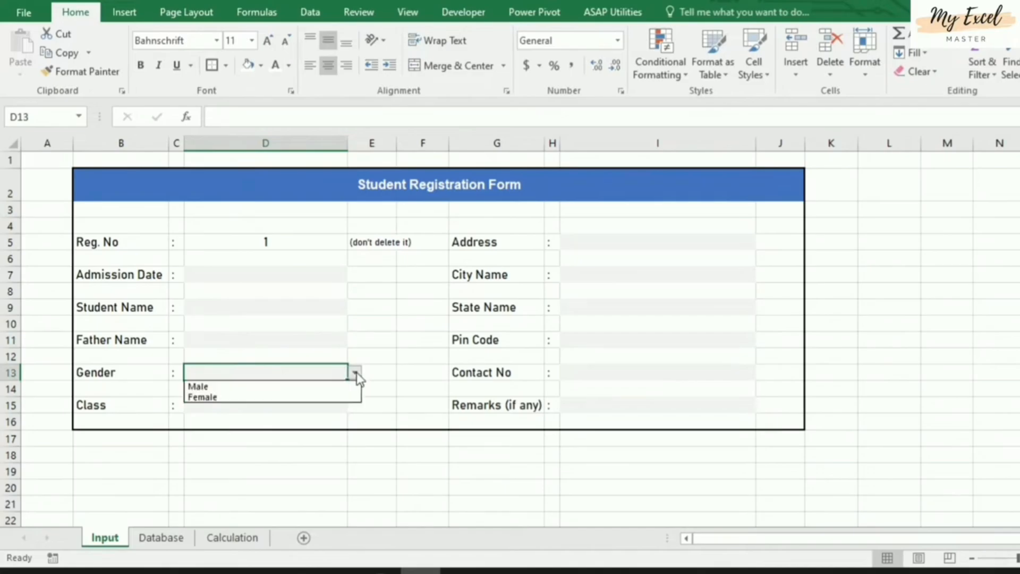
{"action": "left_click", "coordinate": [356, 374]}
{"action": "left_click", "coordinate": [356, 374]}
{"action": "left_click", "coordinate": [356, 374]}
{"action": "left_click", "coordinate": [356, 373]}
{"action": "left_click", "coordinate": [356, 374]}
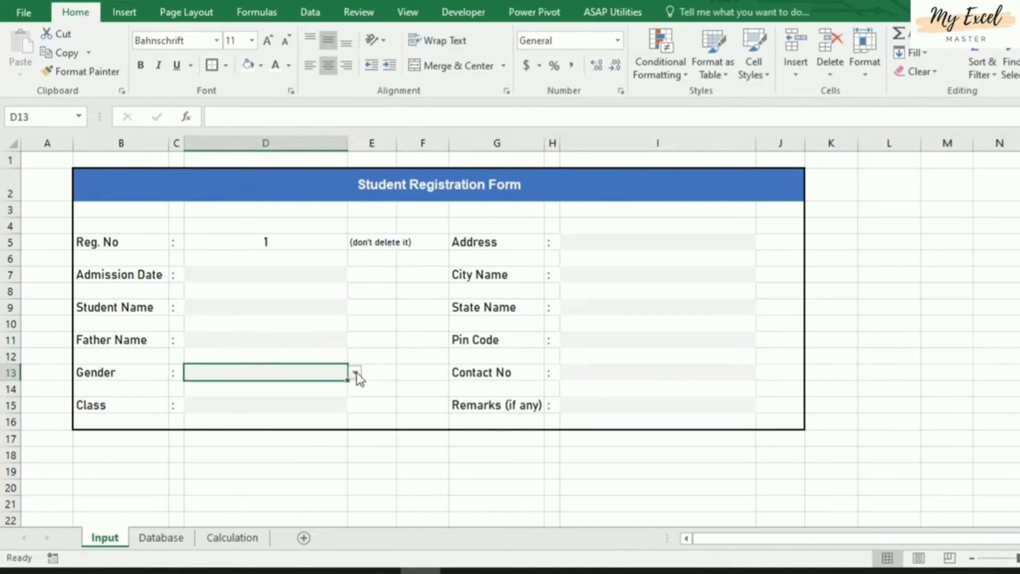
Set D13's Data Validation to a List with source Male, Female and pick Male
{"action": "left_click", "coordinate": [310, 12]}
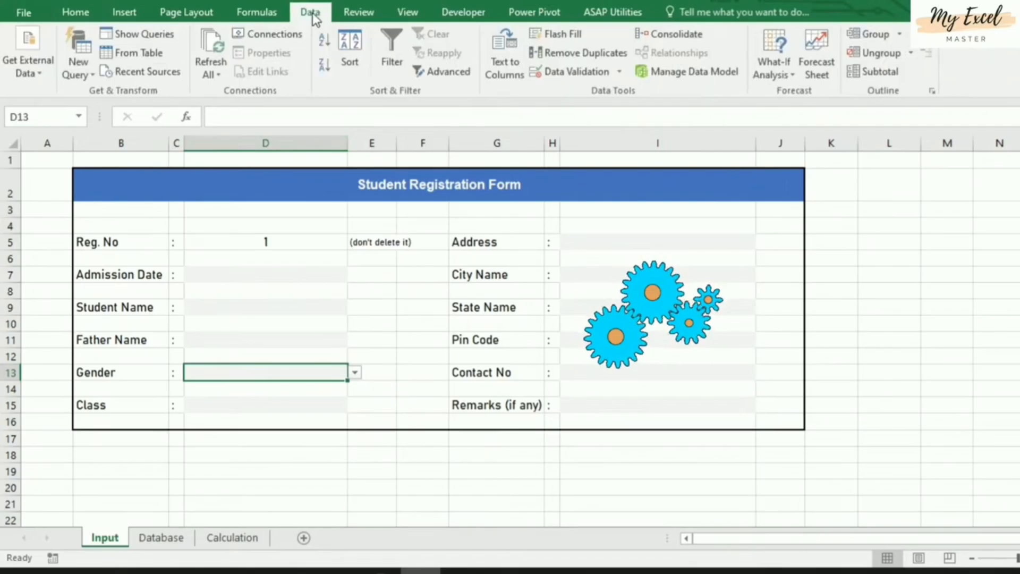
{"action": "left_click", "coordinate": [571, 81]}
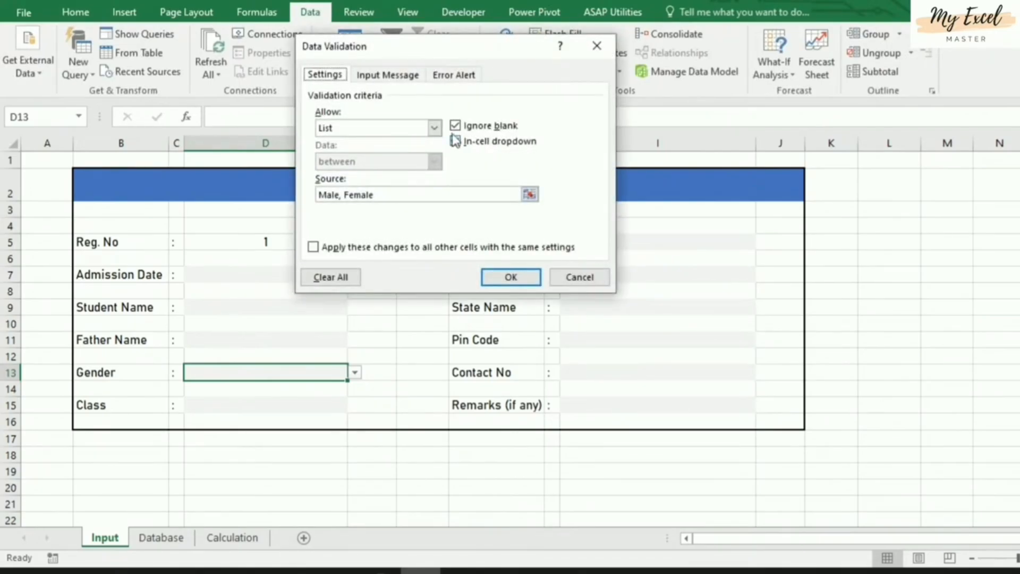
{"action": "left_click", "coordinate": [434, 129]}
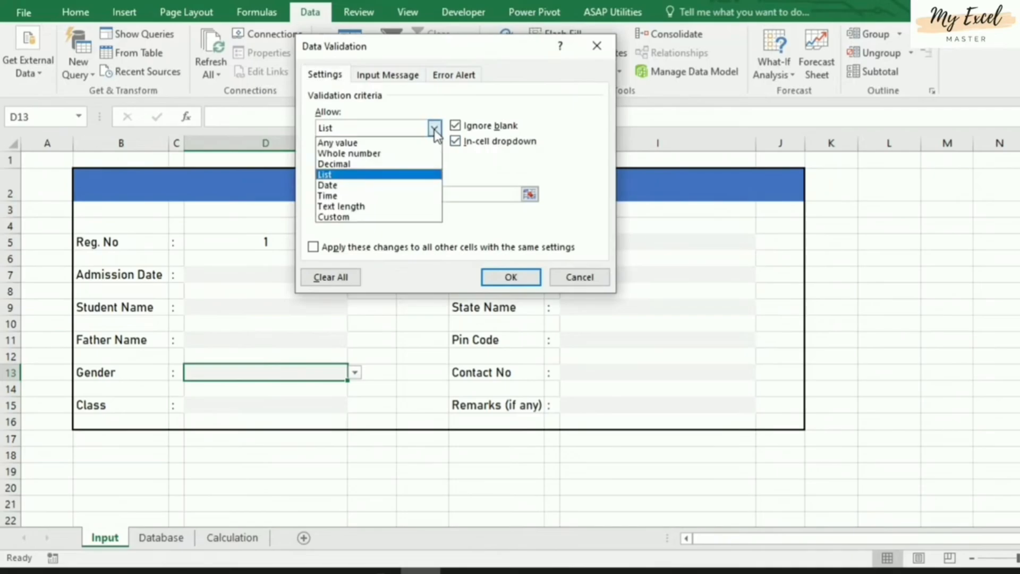
{"action": "left_click", "coordinate": [366, 174]}
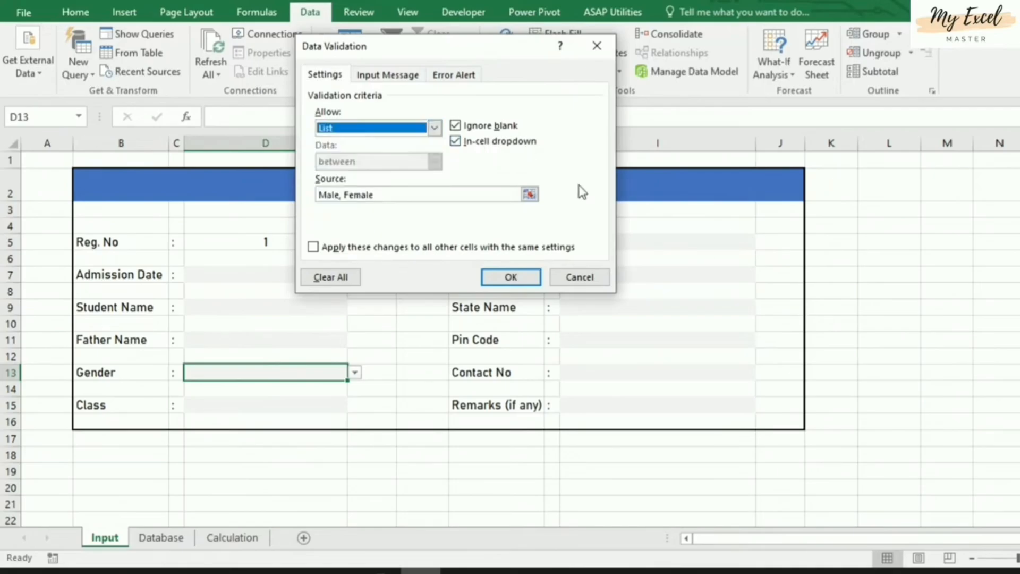
{"action": "left_click", "coordinate": [396, 195]}
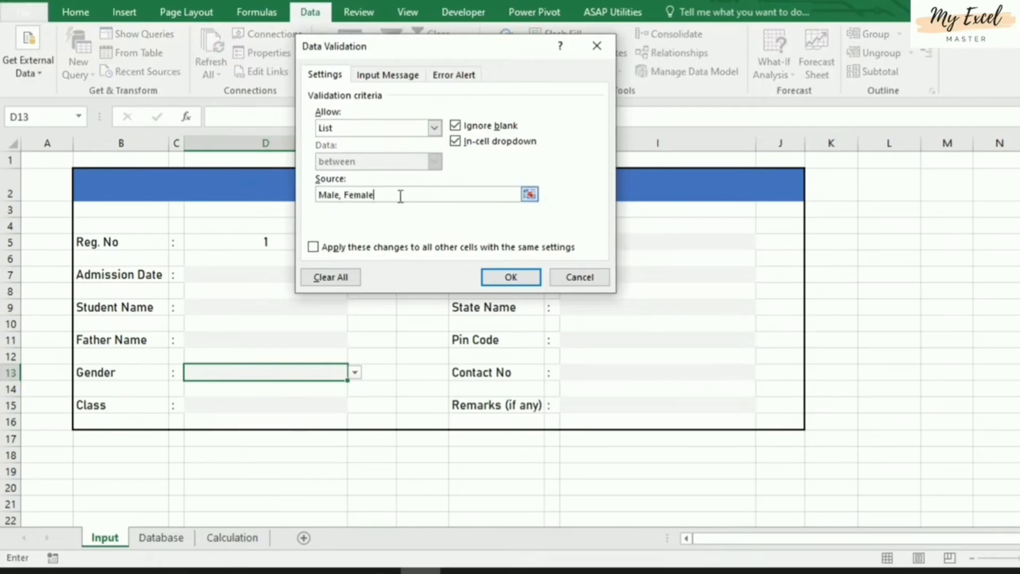
{"action": "left_click", "coordinate": [518, 276]}
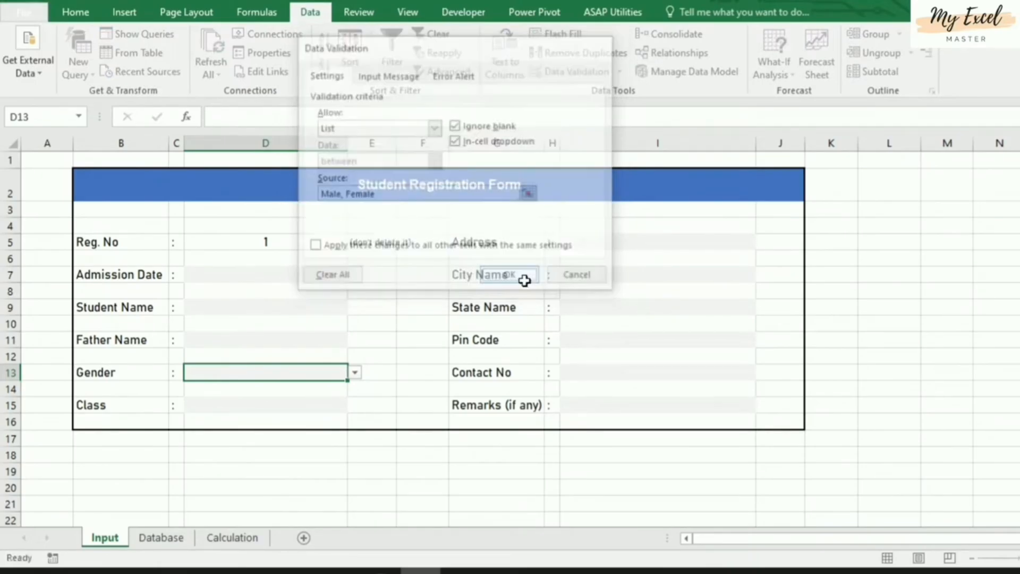
{"action": "left_click", "coordinate": [354, 373]}
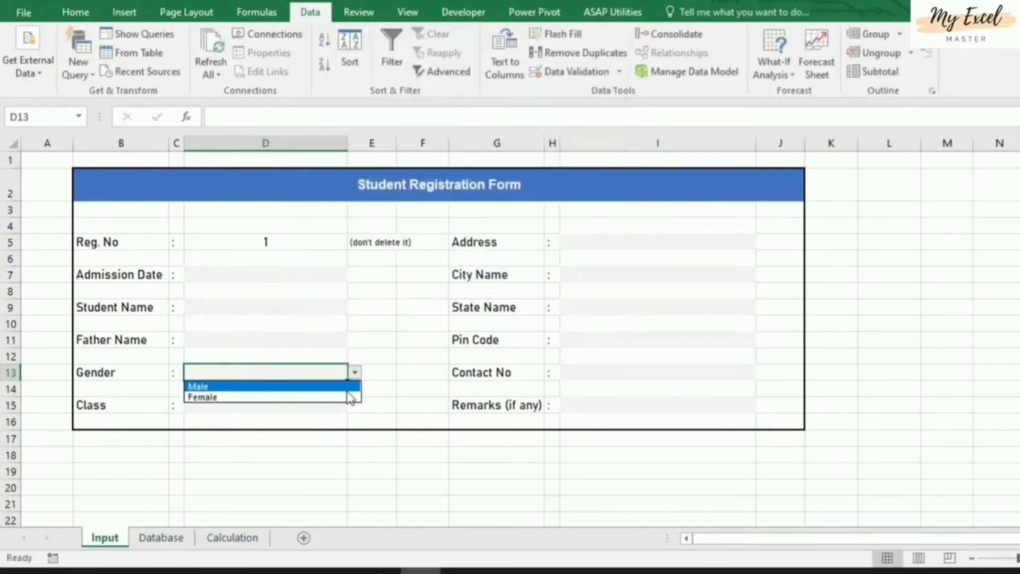
{"action": "left_click", "coordinate": [346, 387]}
{"action": "left_click", "coordinate": [355, 374]}
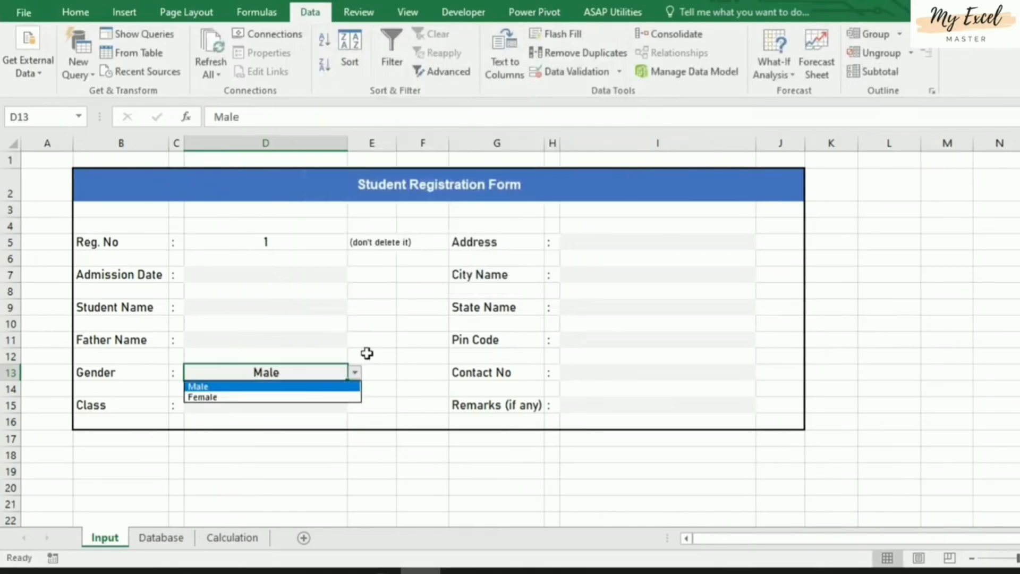
{"action": "left_click", "coordinate": [367, 353]}
Verify Class cell D15's 1st–7th validation list and cancel without changes
{"action": "left_click", "coordinate": [243, 405]}
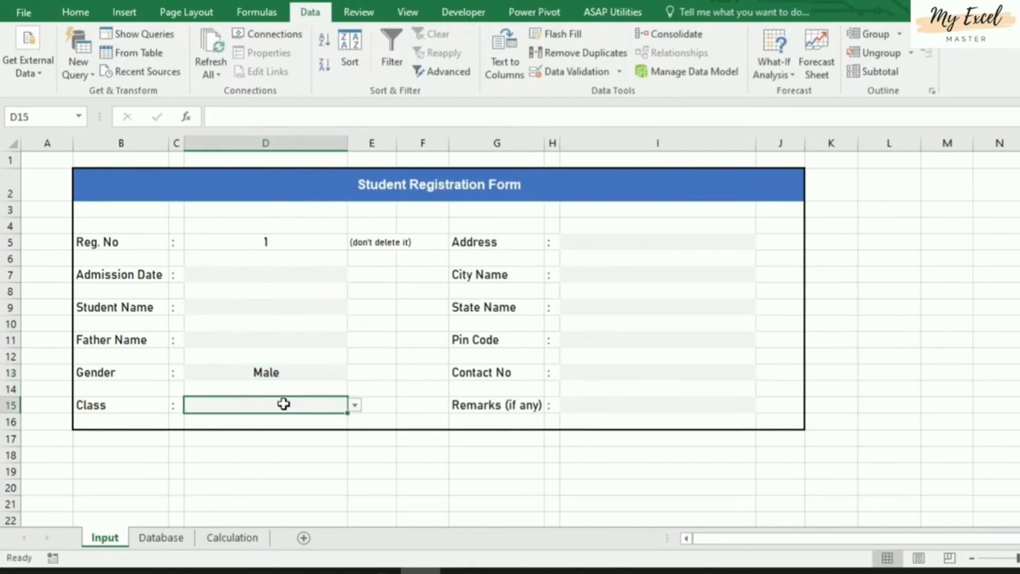
{"action": "left_click", "coordinate": [354, 405]}
{"action": "left_click", "coordinate": [355, 404]}
{"action": "left_click", "coordinate": [567, 71]}
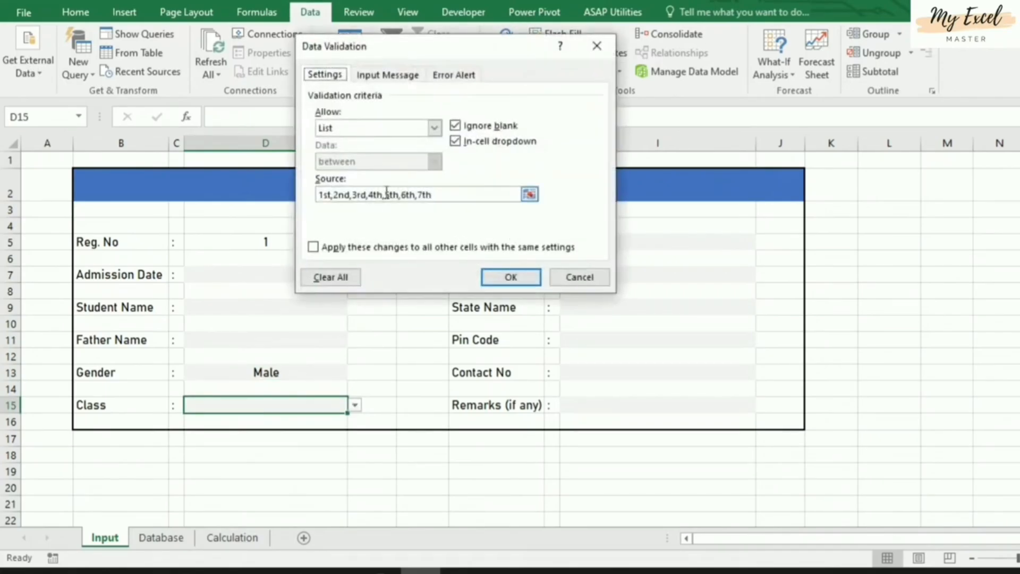
{"action": "left_click", "coordinate": [460, 193]}
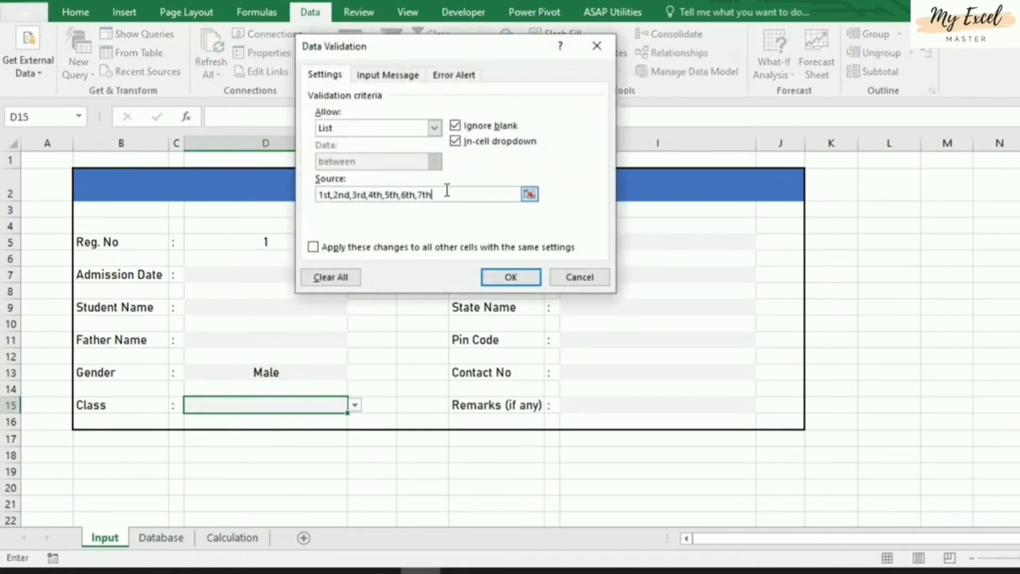
{"action": "left_click", "coordinate": [580, 277]}
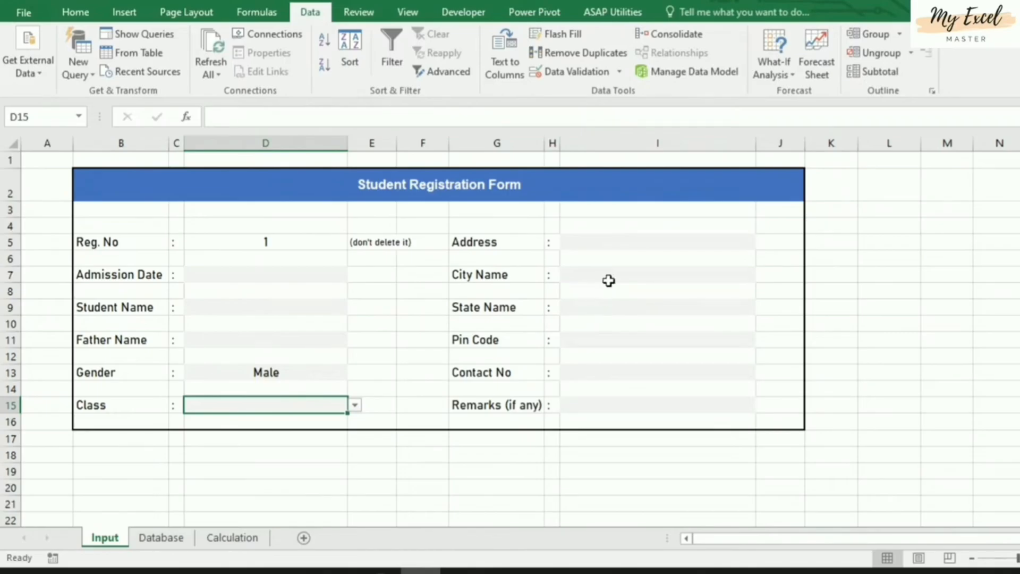
Inspect the State Name dropdown in I9 and the state list on the Calculation sheet
{"action": "left_click", "coordinate": [603, 244]}
{"action": "left_click", "coordinate": [617, 272]}
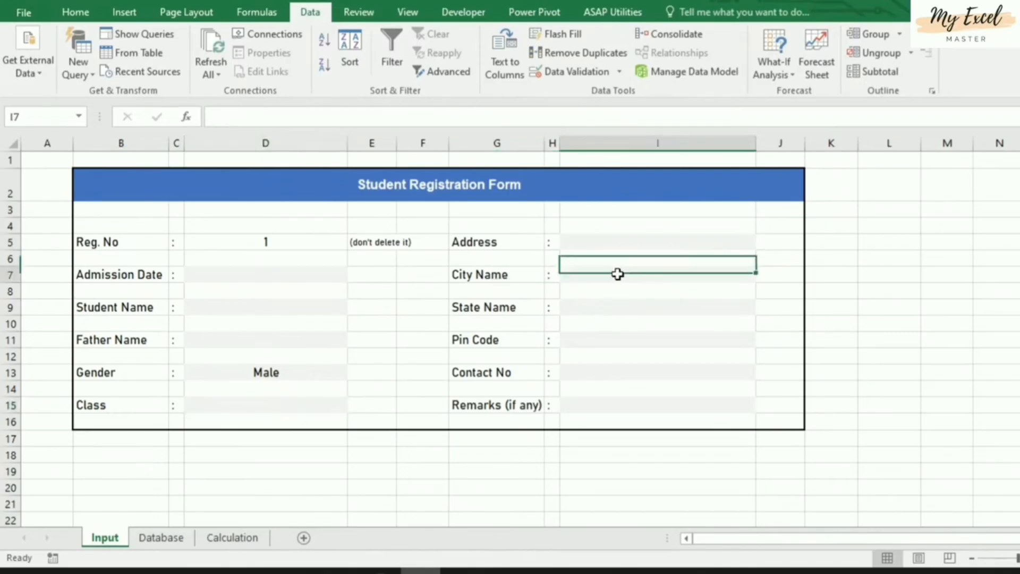
{"action": "left_click", "coordinate": [623, 306]}
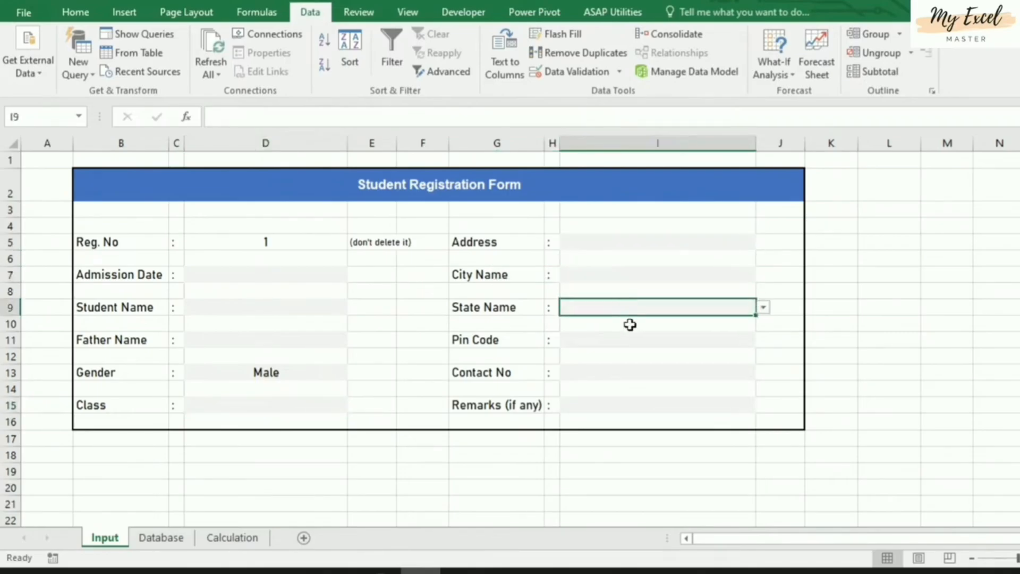
{"action": "left_click", "coordinate": [765, 309]}
{"action": "left_click_drag", "start_coordinate": [765, 337], "coordinate": [765, 303]}
{"action": "left_click", "coordinate": [764, 306]}
{"action": "left_click", "coordinate": [222, 539]}
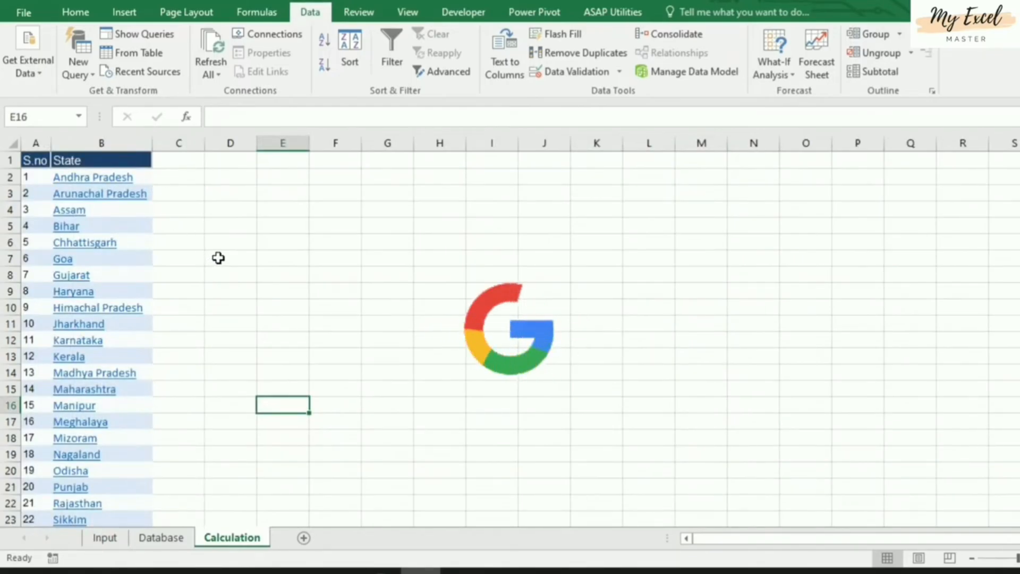
{"action": "left_click", "coordinate": [106, 538]}
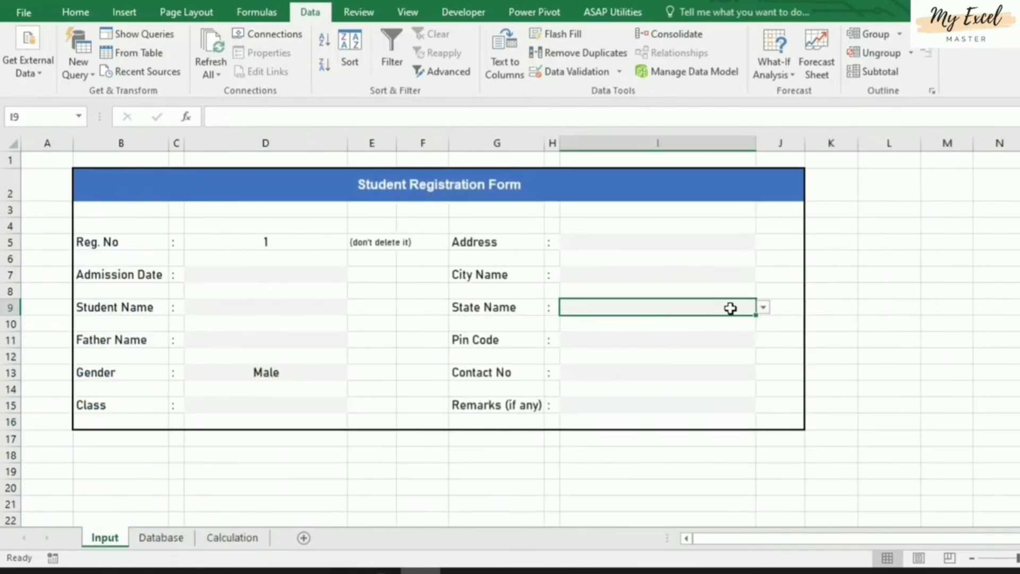
Change the State validation source to =Calculation!$B$2:$B$29 to drop the header
{"action": "left_click", "coordinate": [571, 74]}
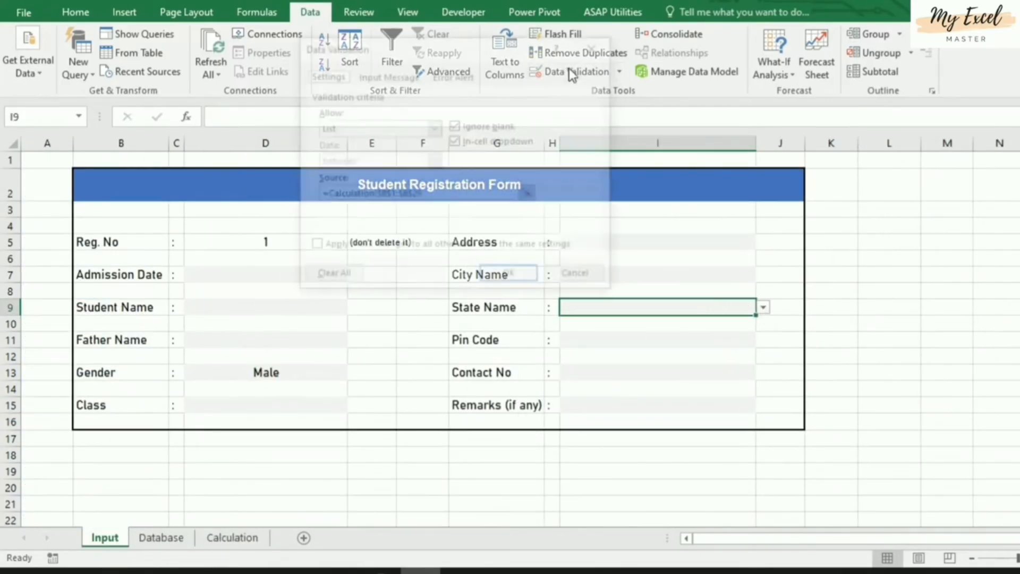
{"action": "left_click", "coordinate": [434, 195]}
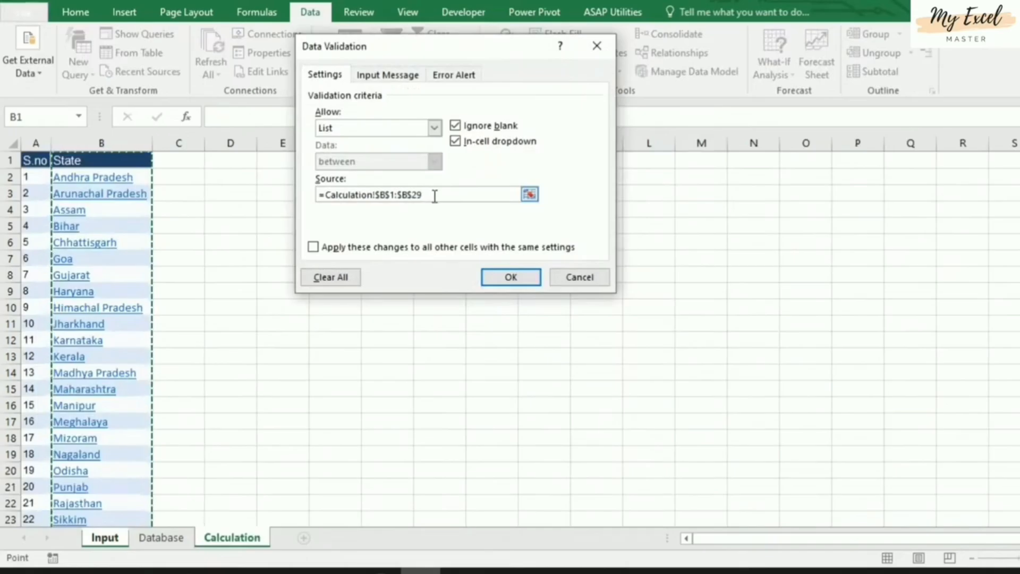
{"action": "scroll", "coordinate": [99, 236], "scroll_direction": "down", "scroll_amount": 8}
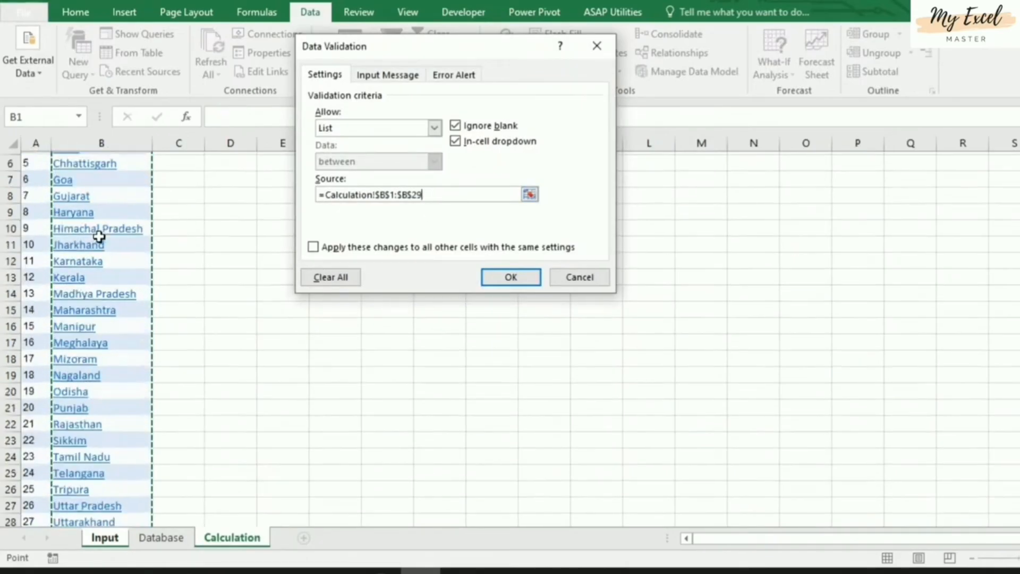
{"action": "scroll", "coordinate": [100, 236], "scroll_direction": "up", "scroll_amount": 8}
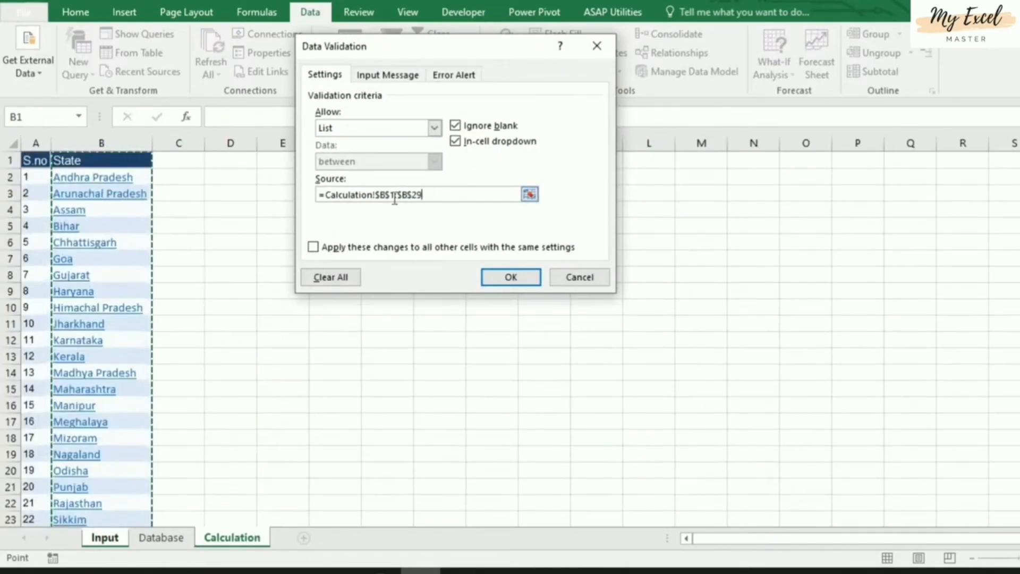
{"action": "left_click", "coordinate": [390, 195]}
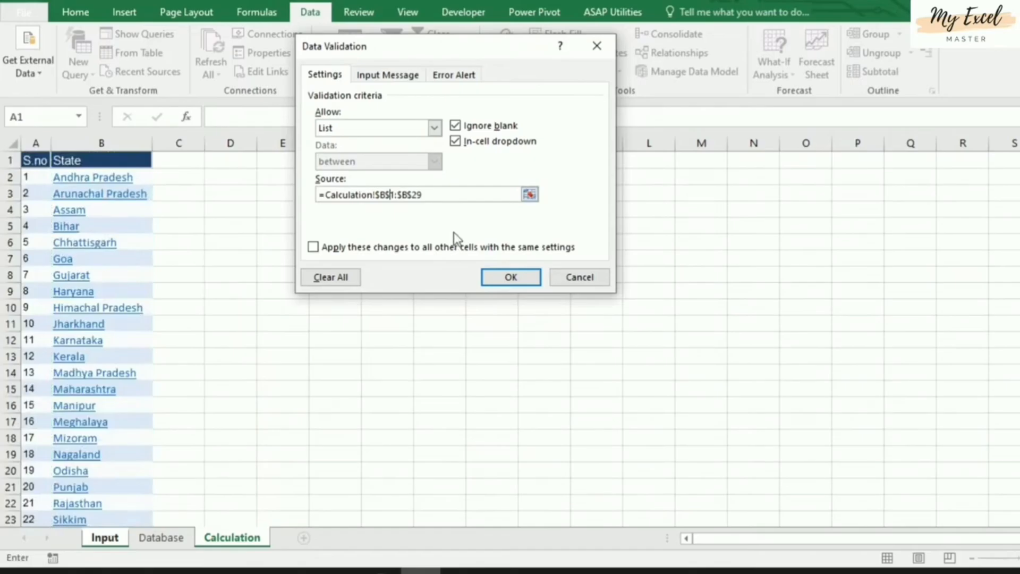
{"action": "key", "text": "Delete"}
{"action": "type", "text": "2"}
{"action": "left_click", "coordinate": [502, 272]}
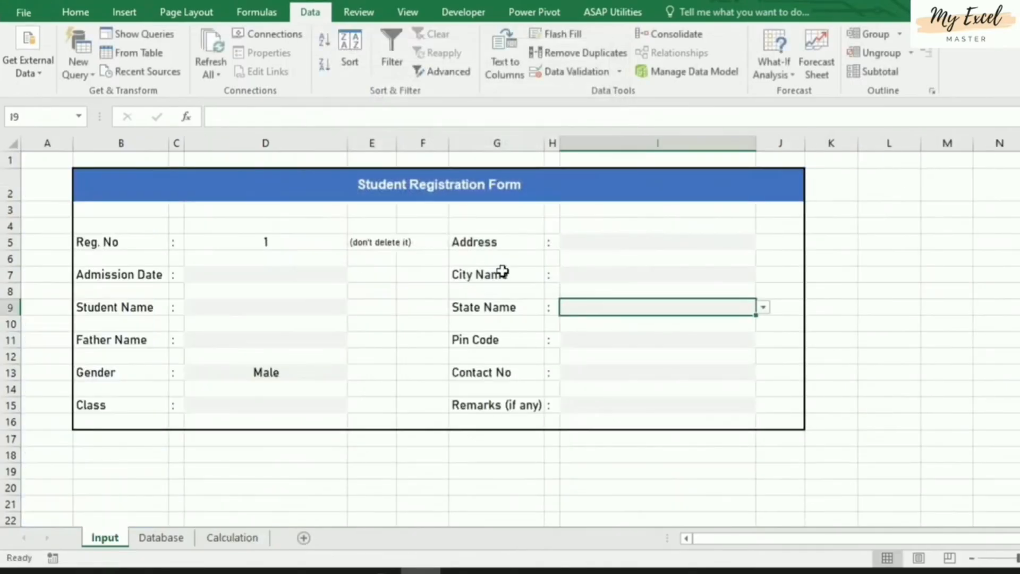
Test the corrected state dropdown and review the form's right-column input cells
{"action": "left_click", "coordinate": [763, 309]}
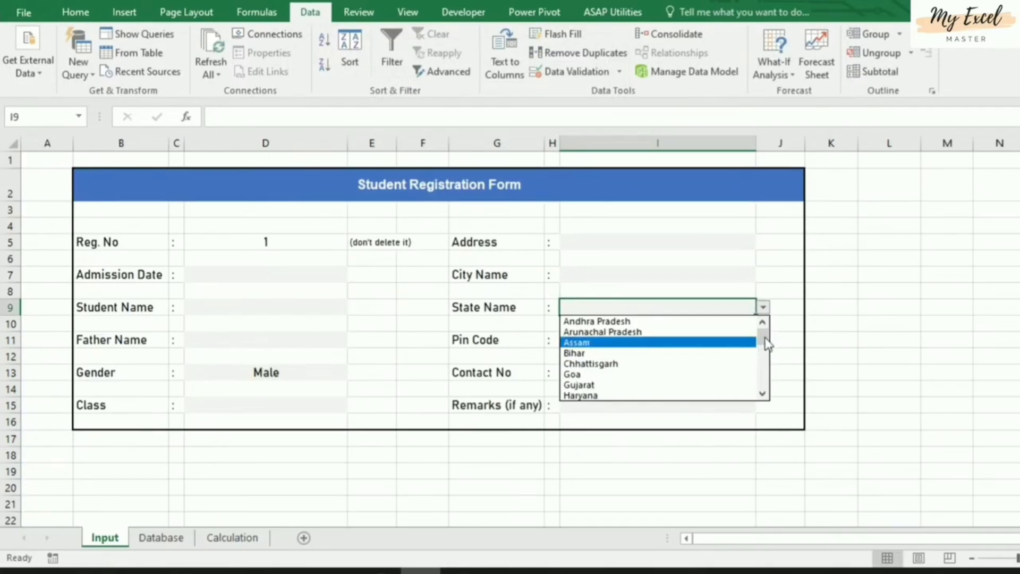
{"action": "left_click_drag", "start_coordinate": [767, 344], "coordinate": [772, 396]}
{"action": "left_click", "coordinate": [788, 334]}
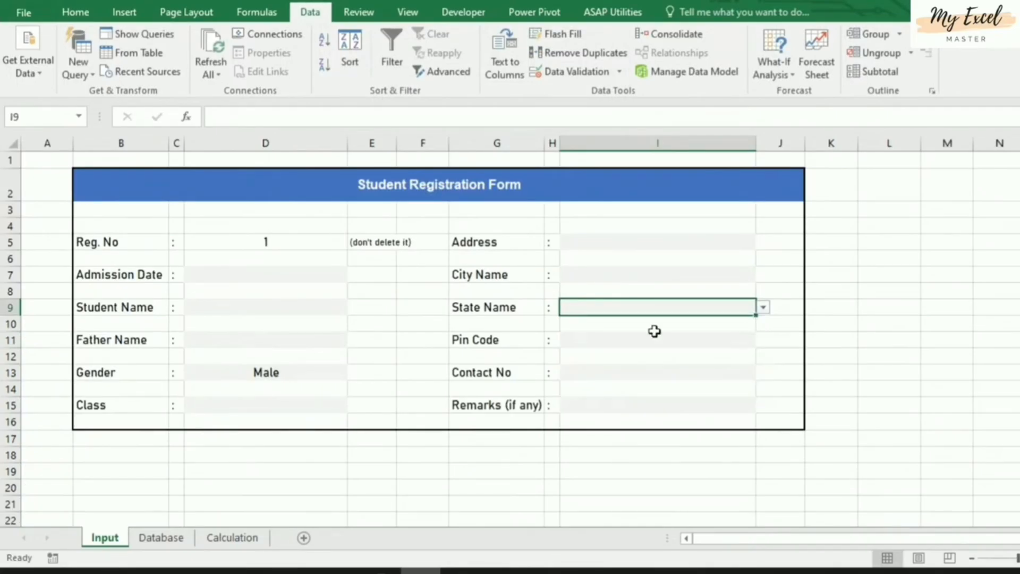
{"action": "left_click", "coordinate": [651, 273]}
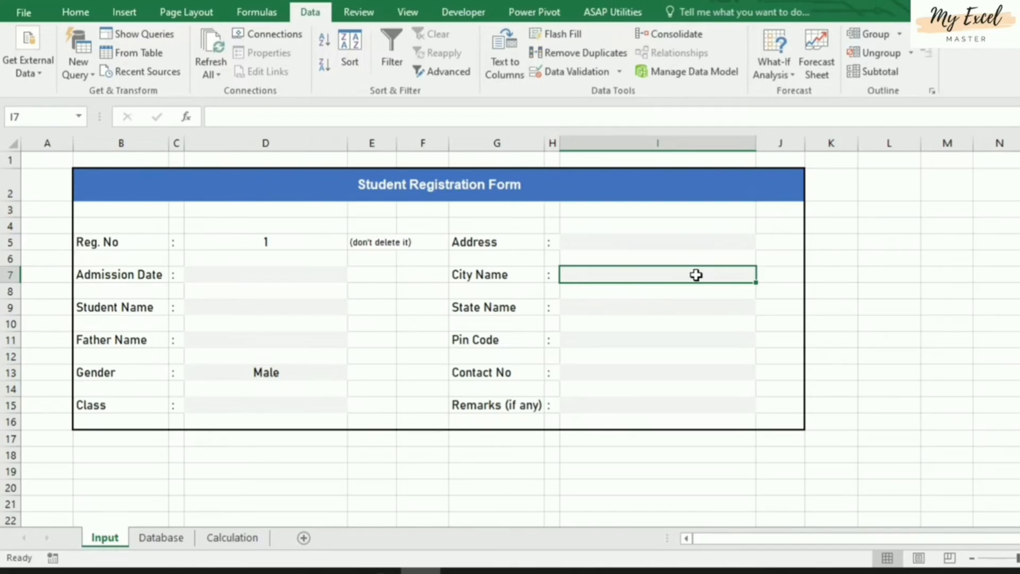
{"action": "left_click", "coordinate": [629, 305]}
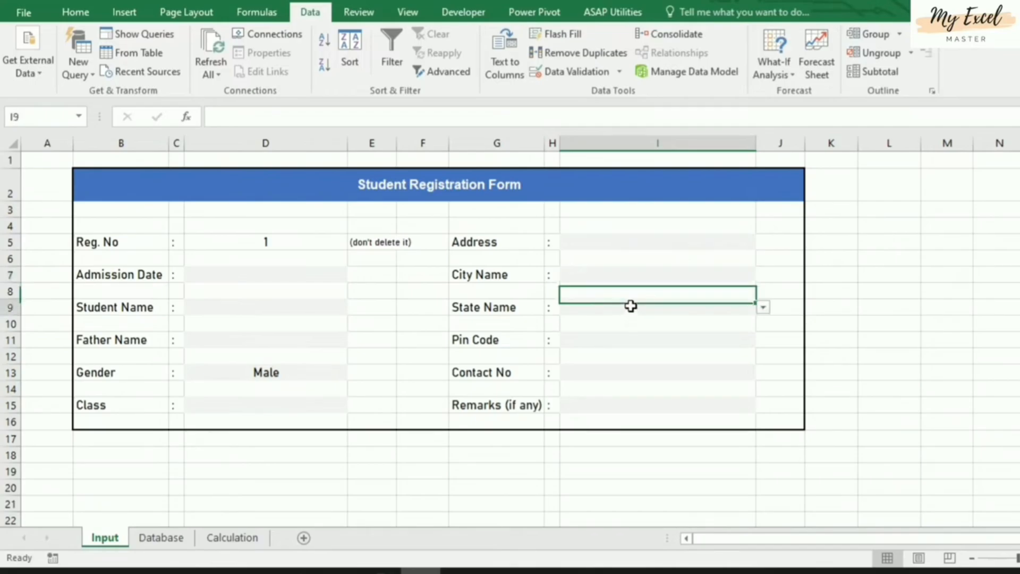
{"action": "left_click", "coordinate": [698, 338]}
{"action": "left_click", "coordinate": [611, 370]}
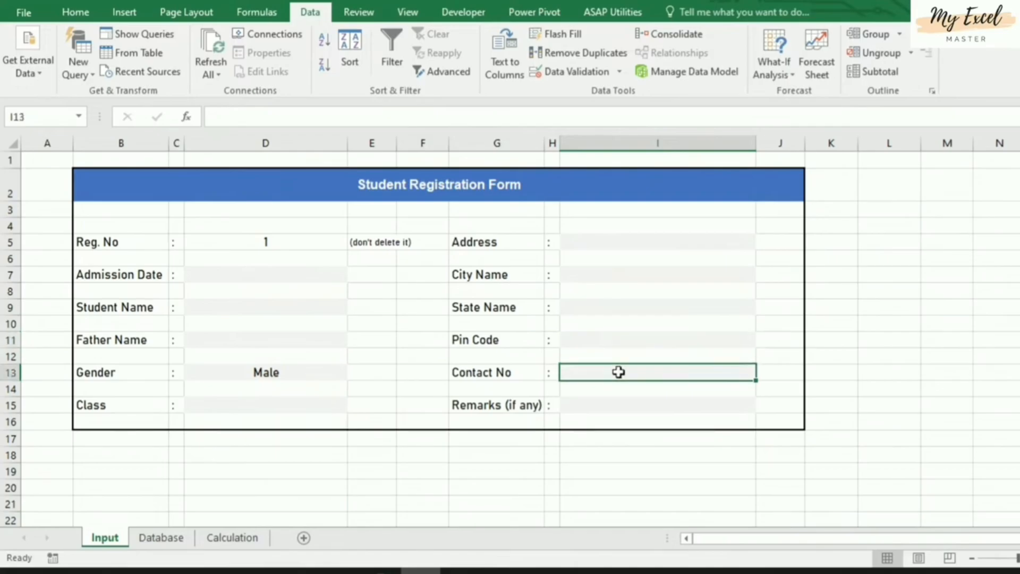
{"action": "left_click", "coordinate": [627, 407]}
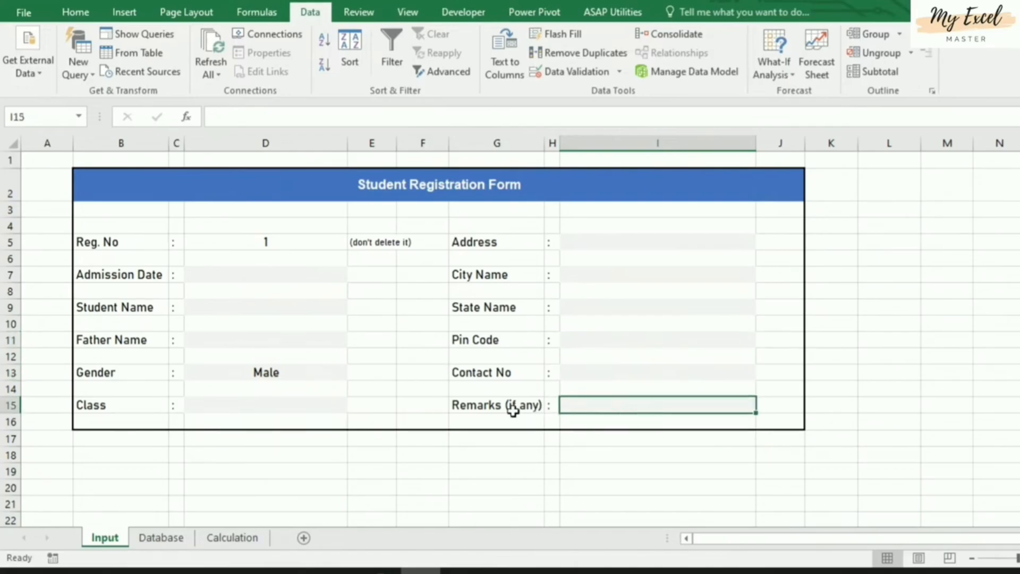
{"action": "left_click", "coordinate": [606, 470]}
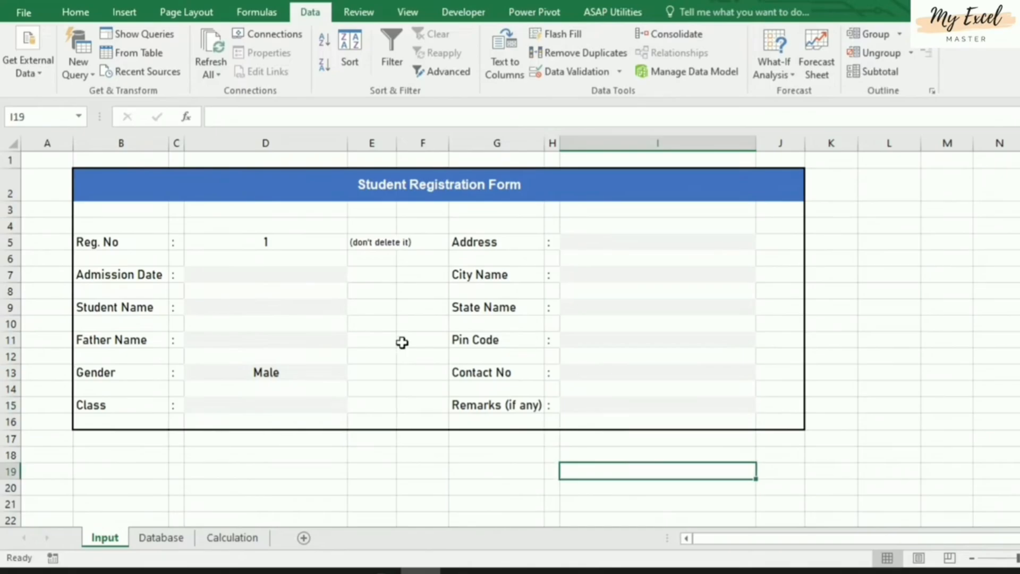
{"action": "left_click", "coordinate": [384, 277]}
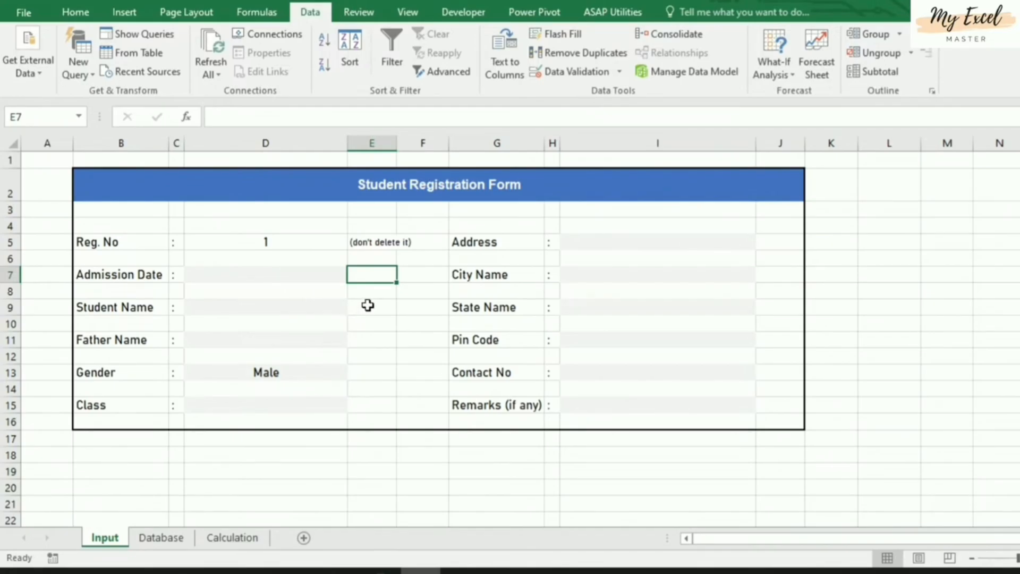
Enter =IF(D7="",0,1) in E7 to flag an empty Admission Date
{"action": "type", "text": "="}
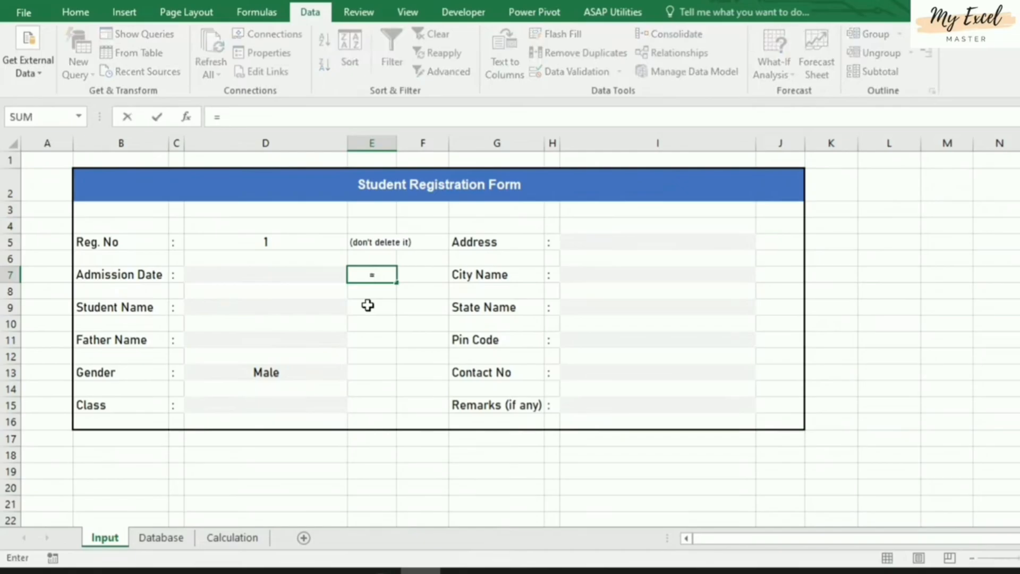
{"action": "type", "text": "if("}
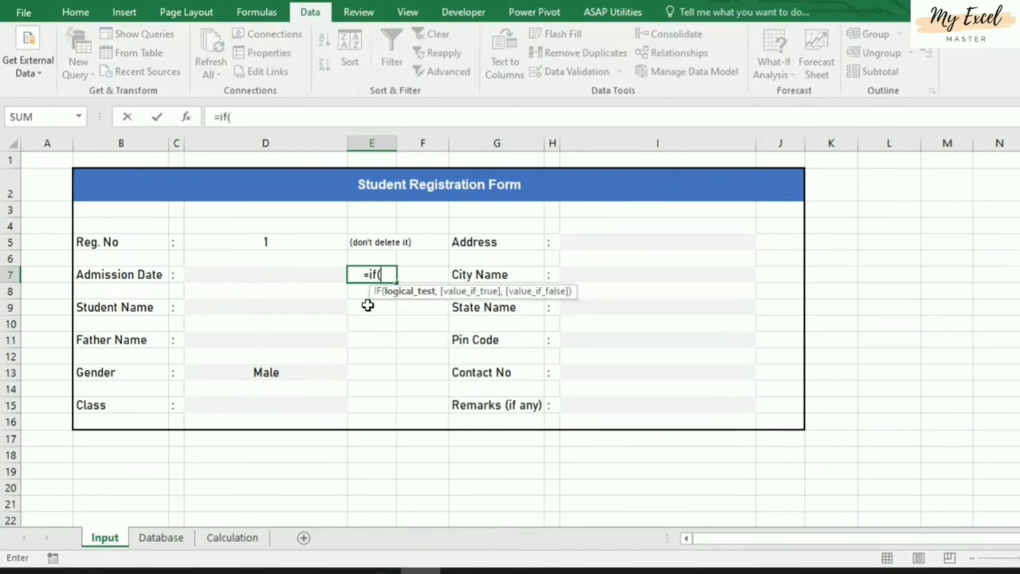
{"action": "left_click", "coordinate": [283, 276]}
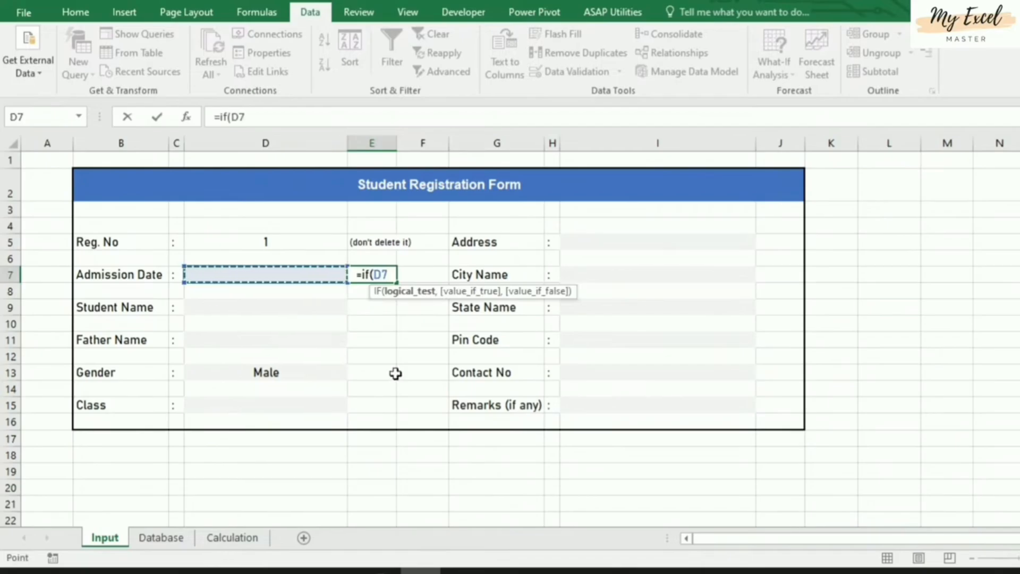
{"action": "type", "text": "="}
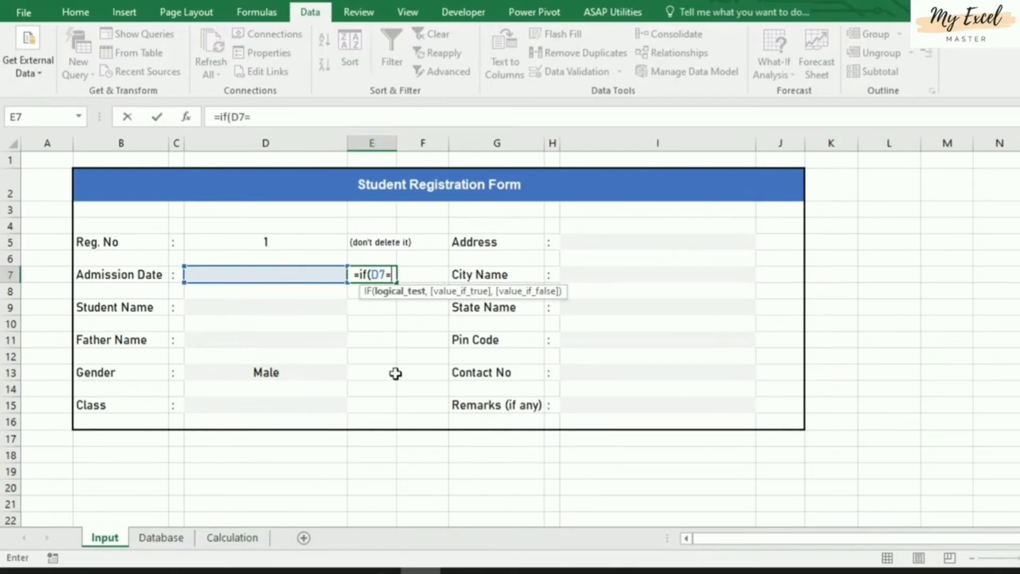
{"action": "type", "text": "\"\""}
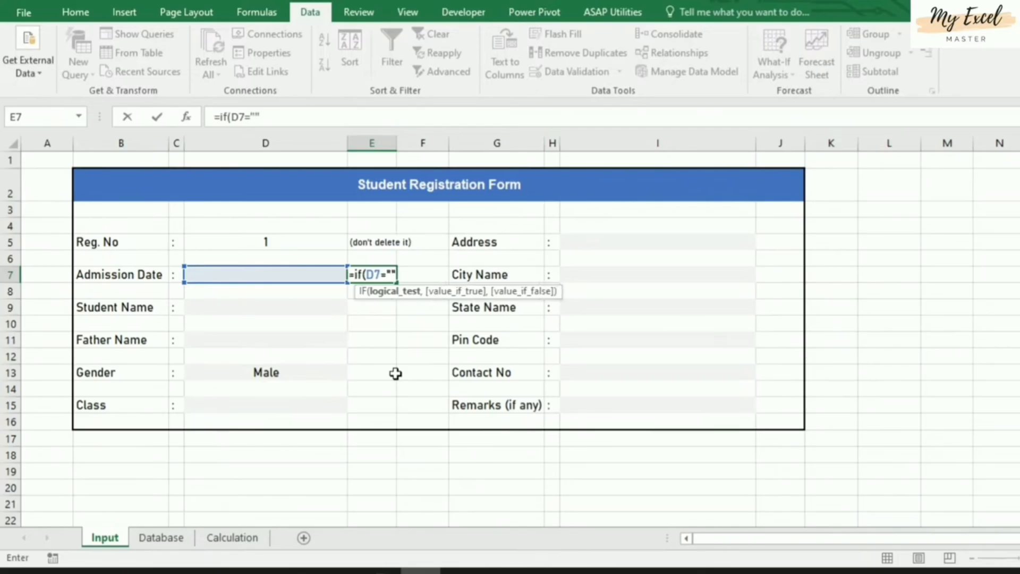
{"action": "type", "text": ","}
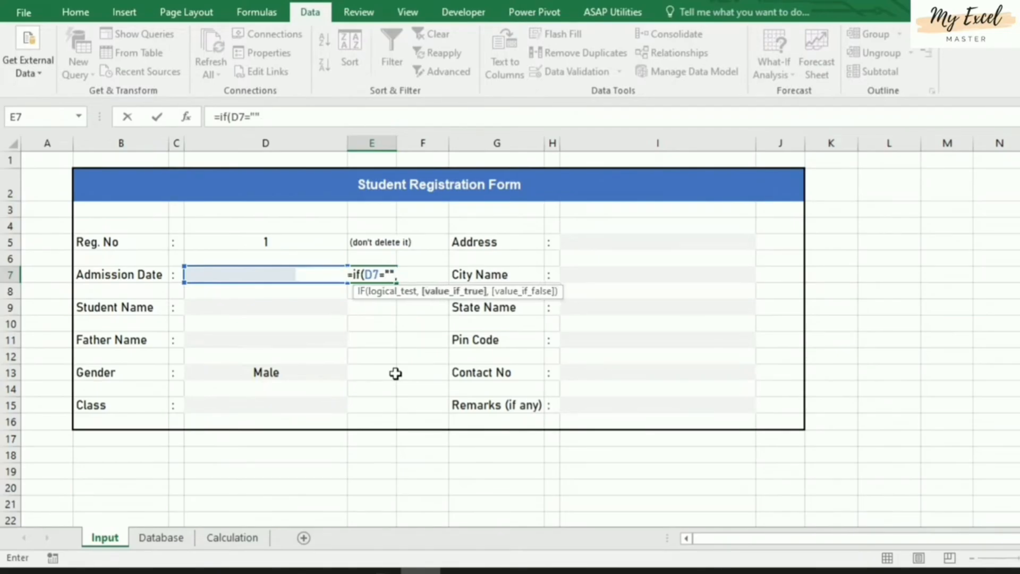
{"action": "type", "text": "0"}
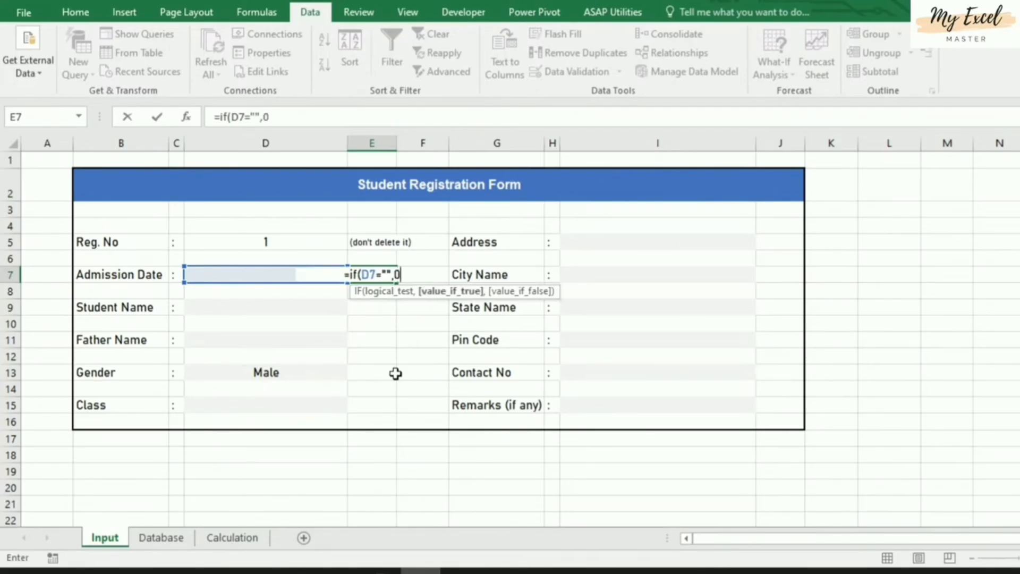
{"action": "type", "text": ","}
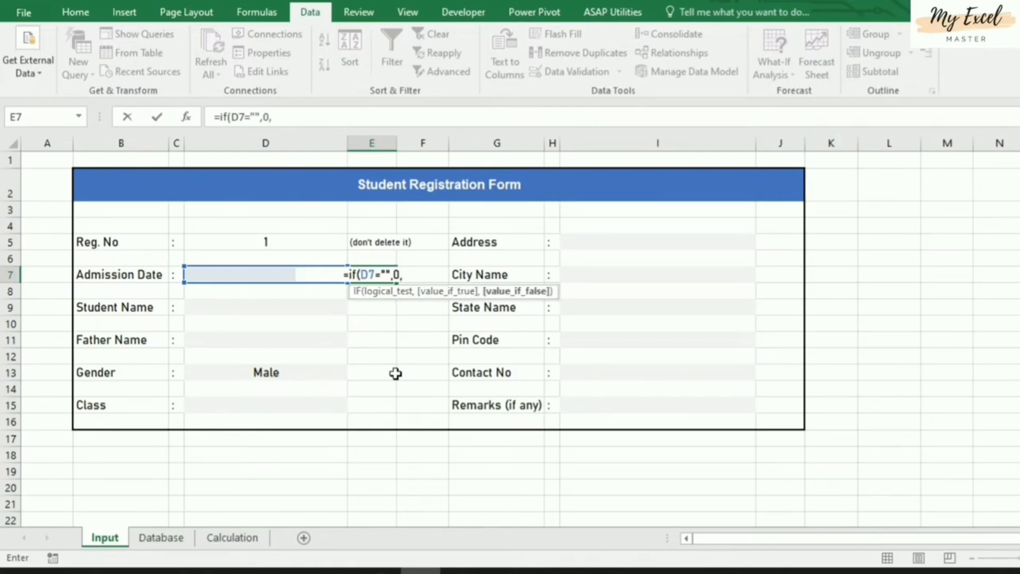
{"action": "type", "text": "1)"}
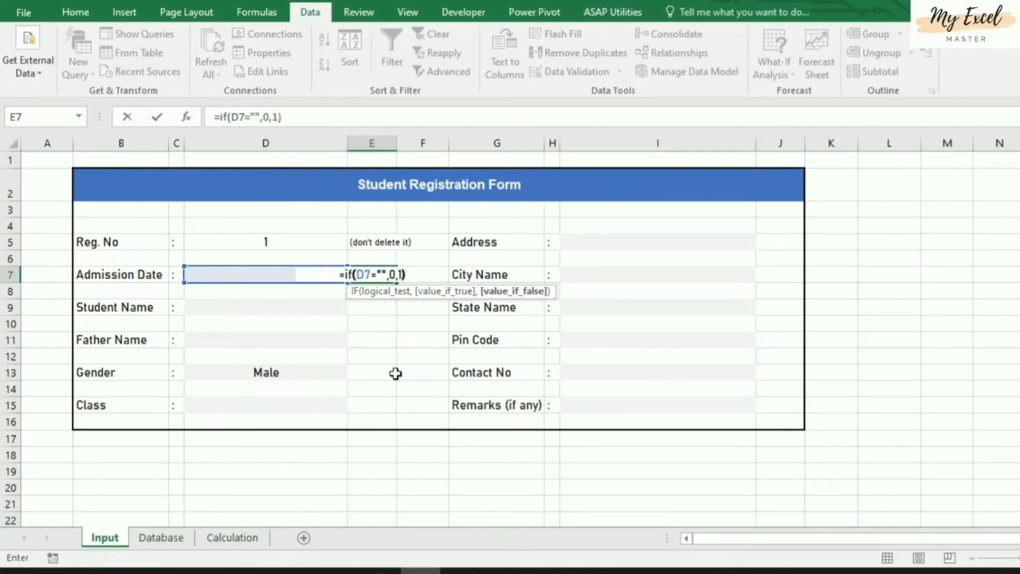
{"action": "key", "text": "Return"}
{"action": "key", "text": "Up"}
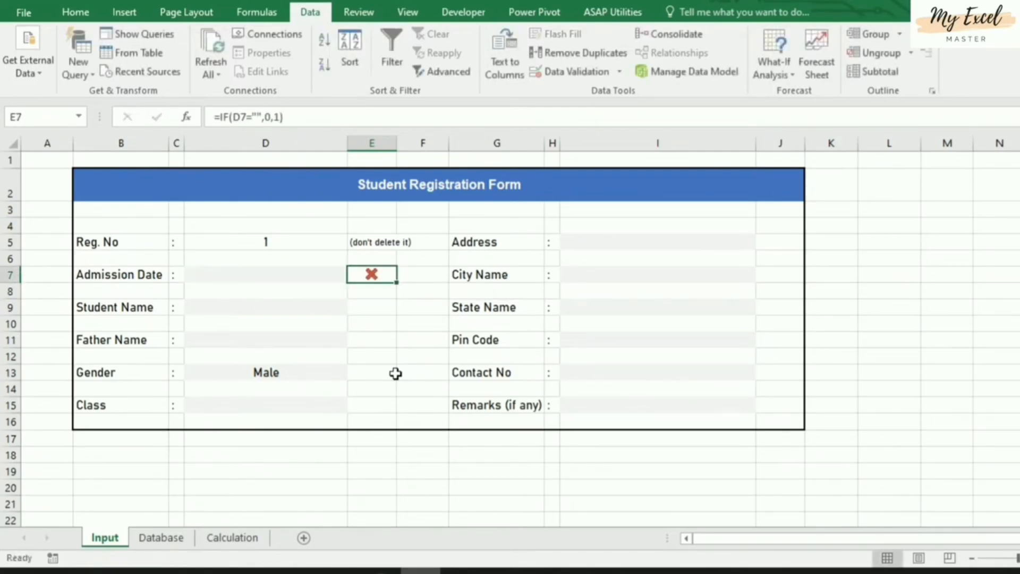
Clear all conditional formatting rules from the entire sheet
{"action": "left_click", "coordinate": [74, 13]}
{"action": "left_click", "coordinate": [652, 61]}
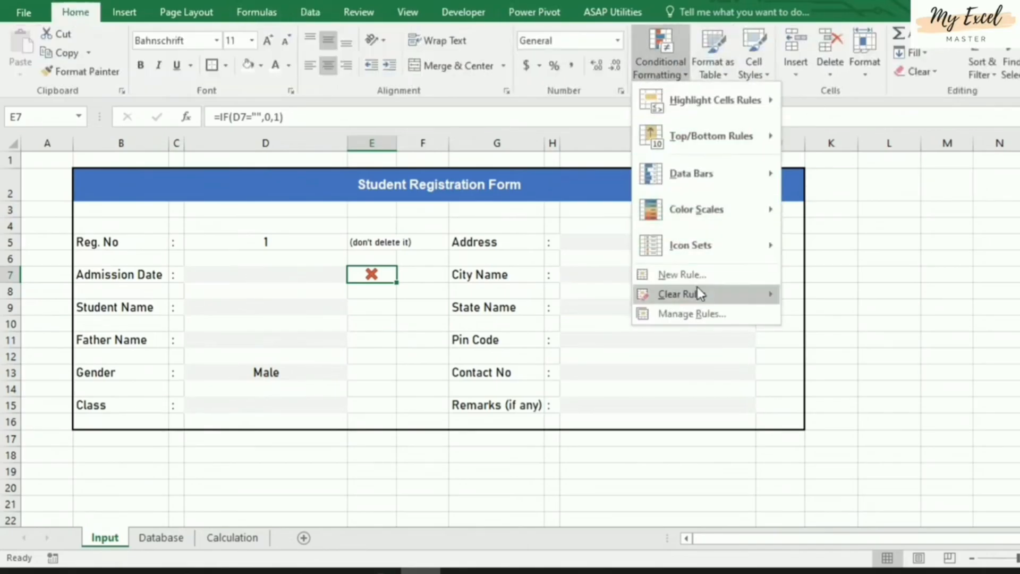
{"action": "mouse_move", "coordinate": [696, 298]}
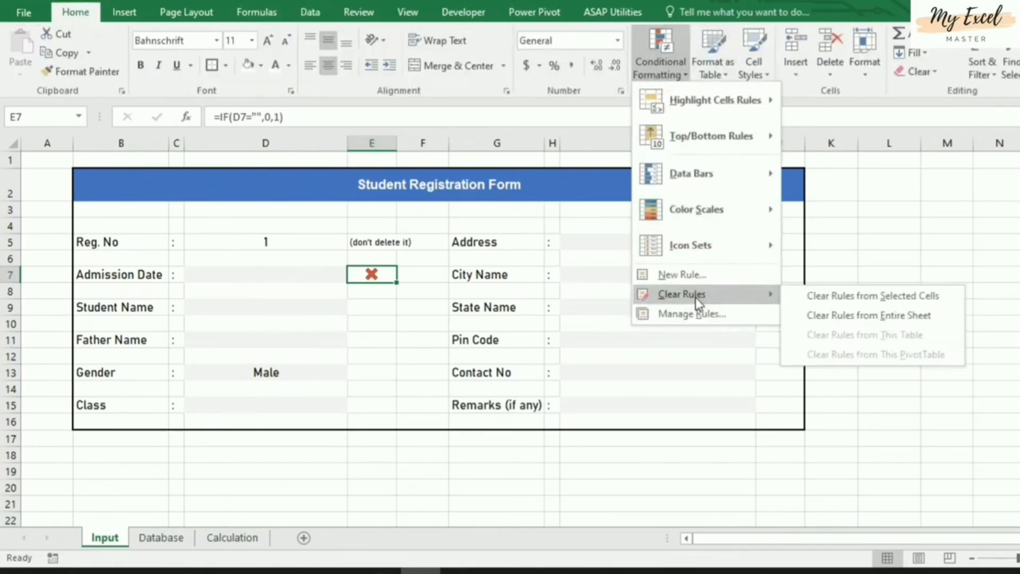
{"action": "left_click", "coordinate": [871, 315]}
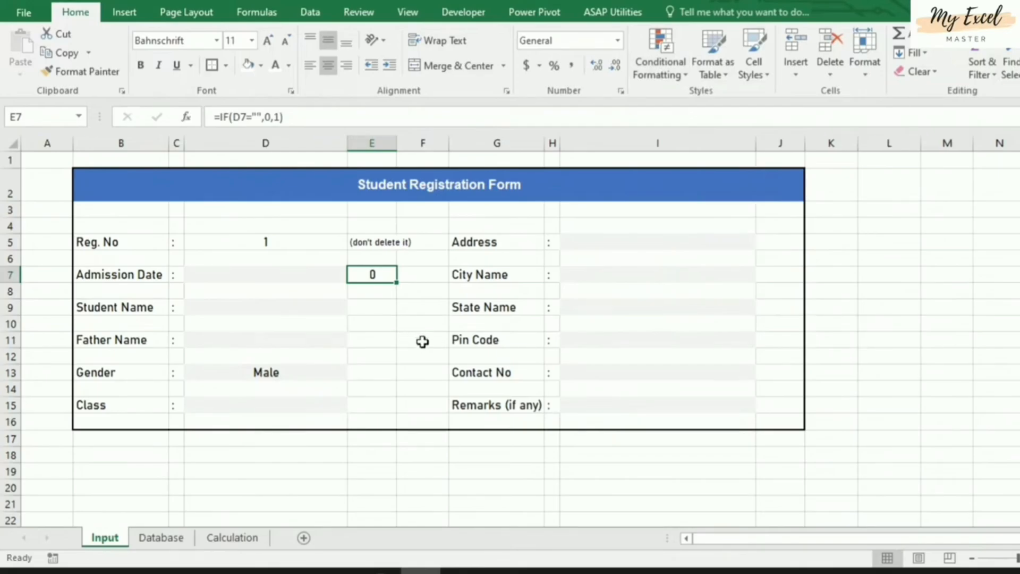
Test E7 by entering today's date in D7, then deleting it so E7 returns to 0
{"action": "left_click", "coordinate": [268, 276]}
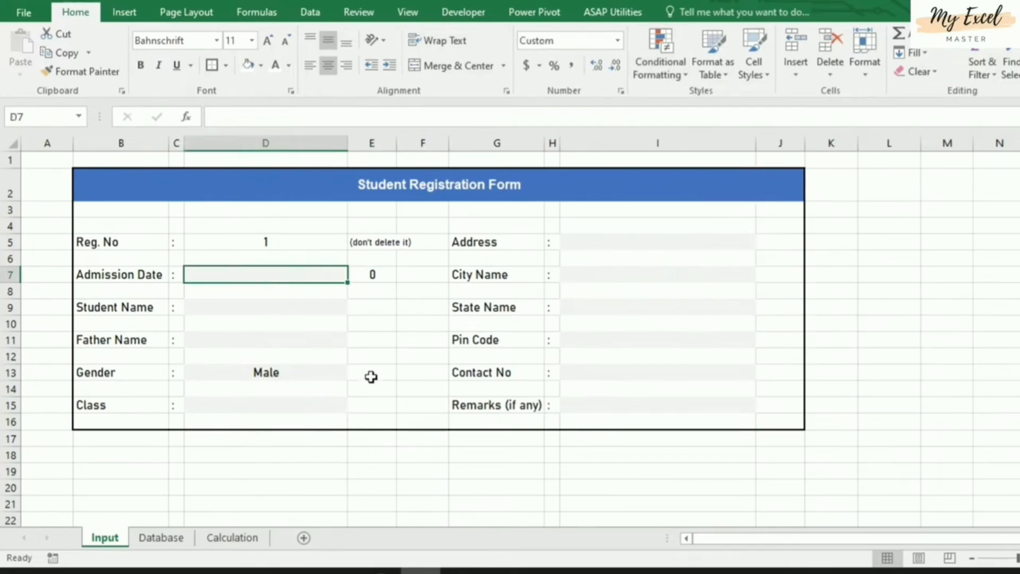
{"action": "key", "text": "ctrl+semicolon"}
{"action": "key", "text": "Return"}
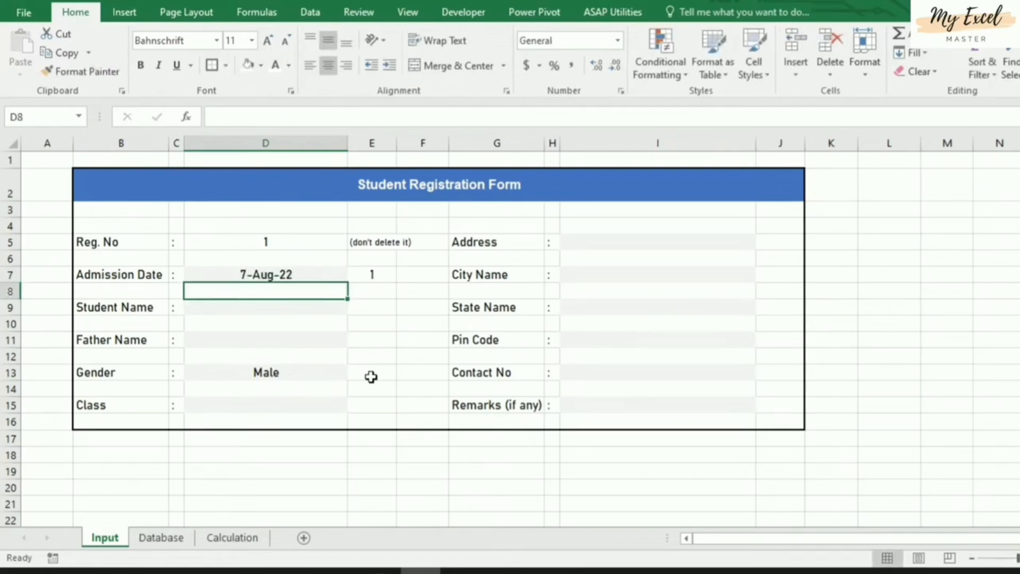
{"action": "left_click", "coordinate": [374, 274]}
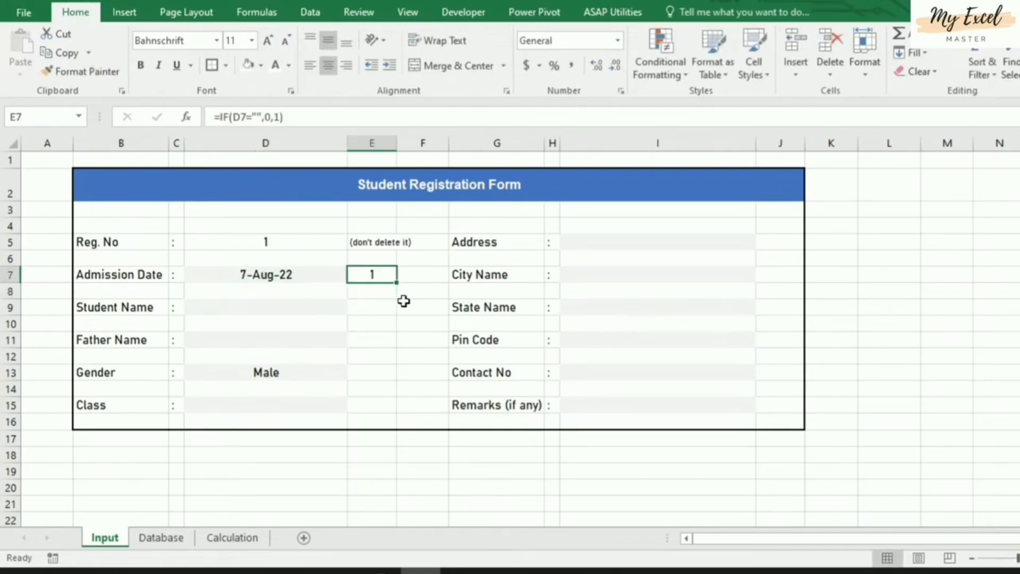
{"action": "left_click", "coordinate": [306, 281]}
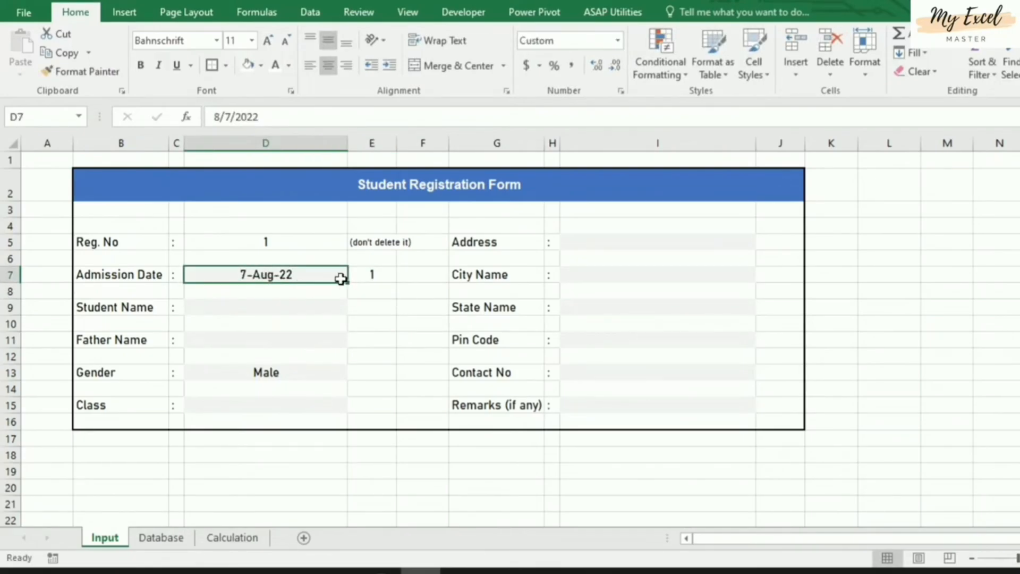
{"action": "key", "text": "Delete"}
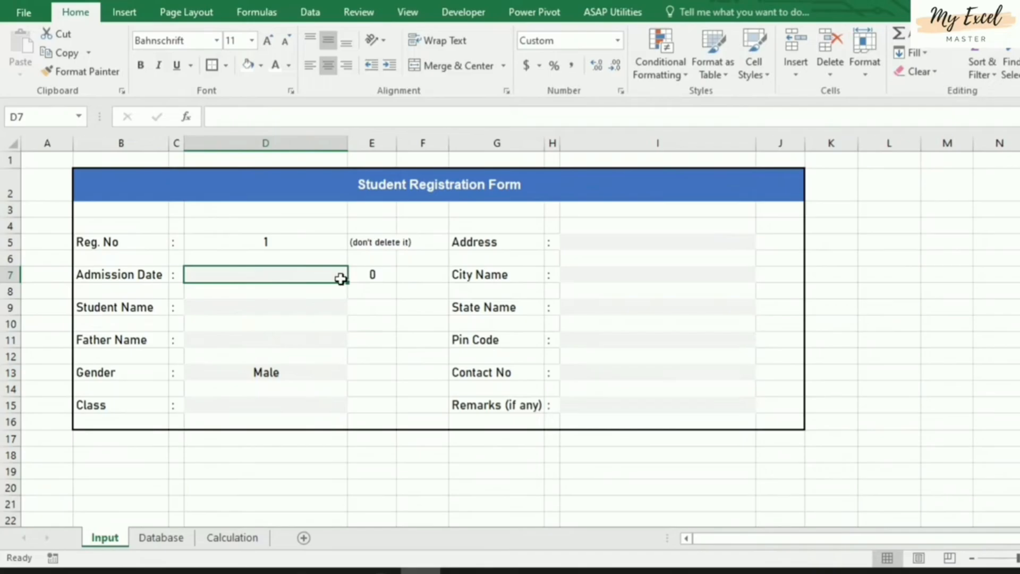
{"action": "left_click", "coordinate": [374, 273]}
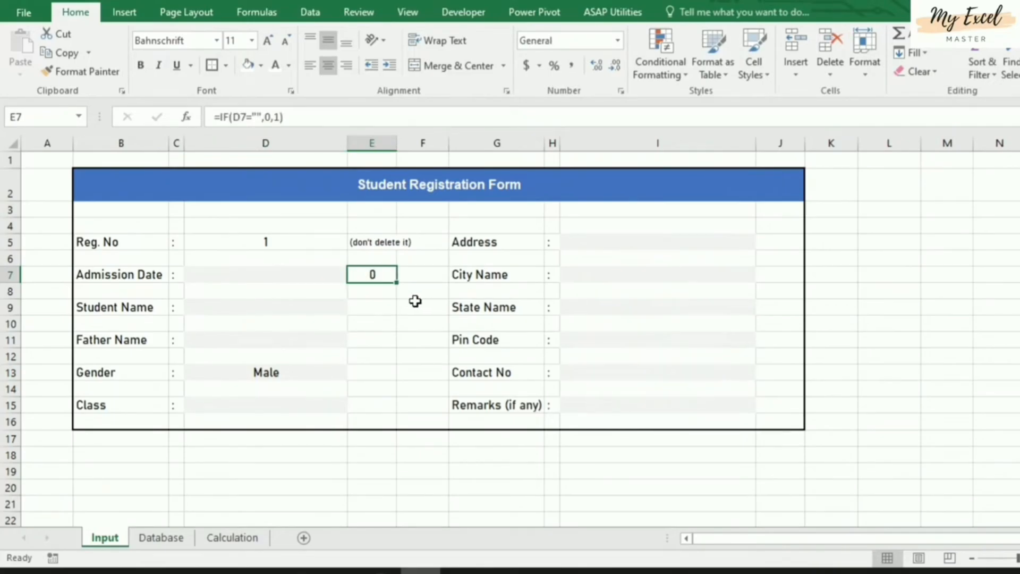
{"action": "left_click", "coordinate": [297, 275]}
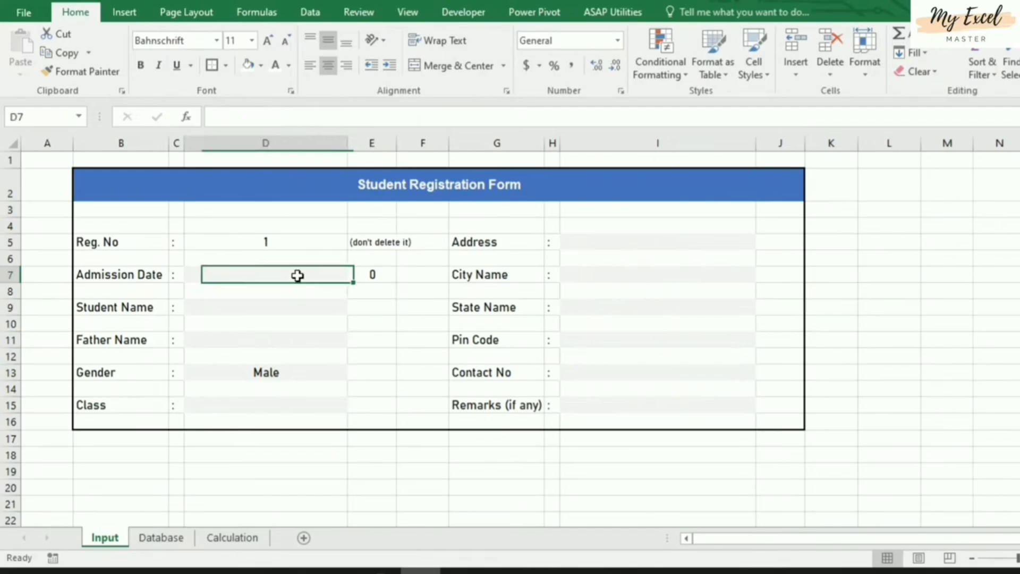
{"action": "left_click", "coordinate": [371, 280]}
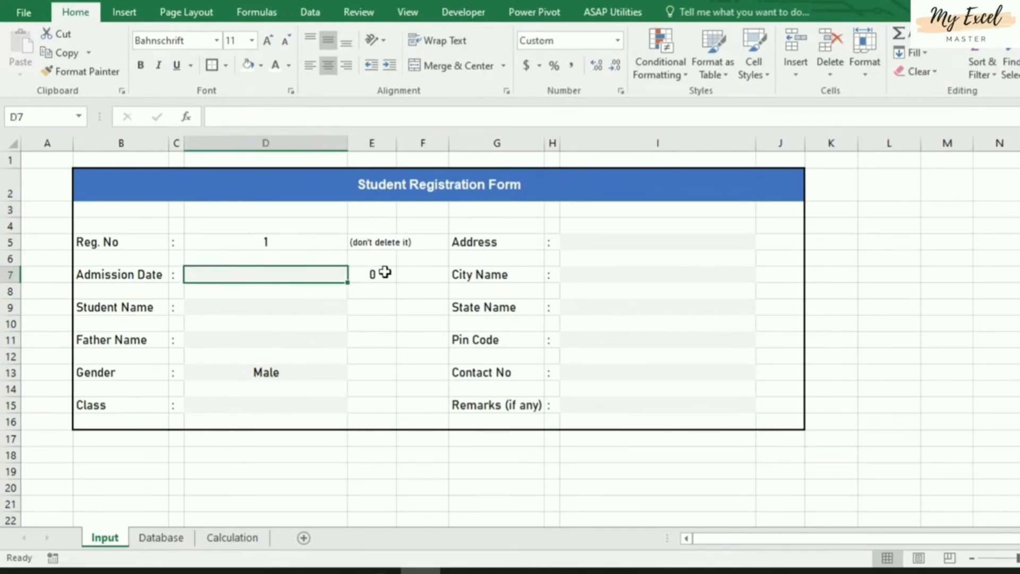
{"action": "left_click", "coordinate": [392, 274]}
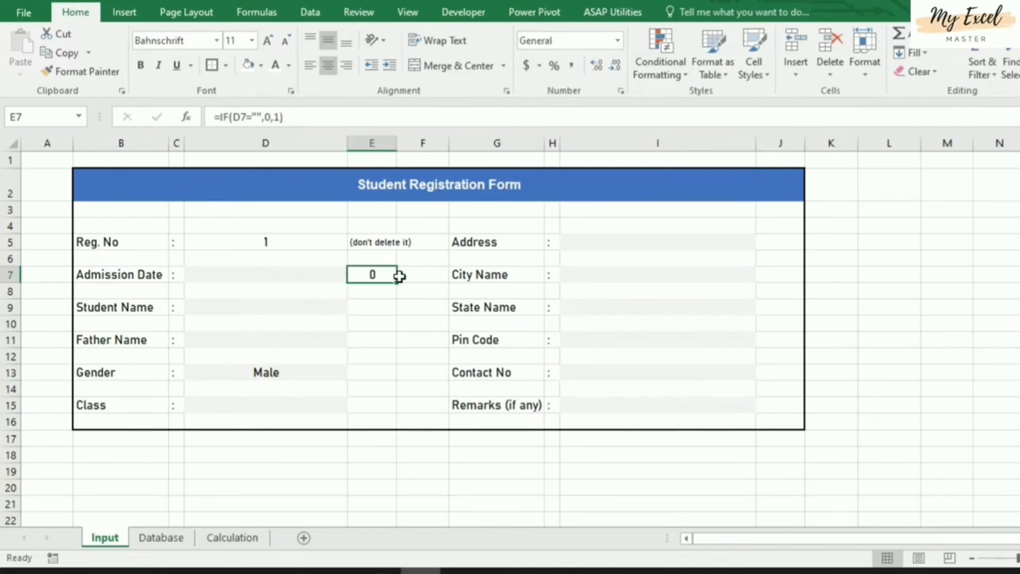
{"action": "left_click", "coordinate": [423, 438]}
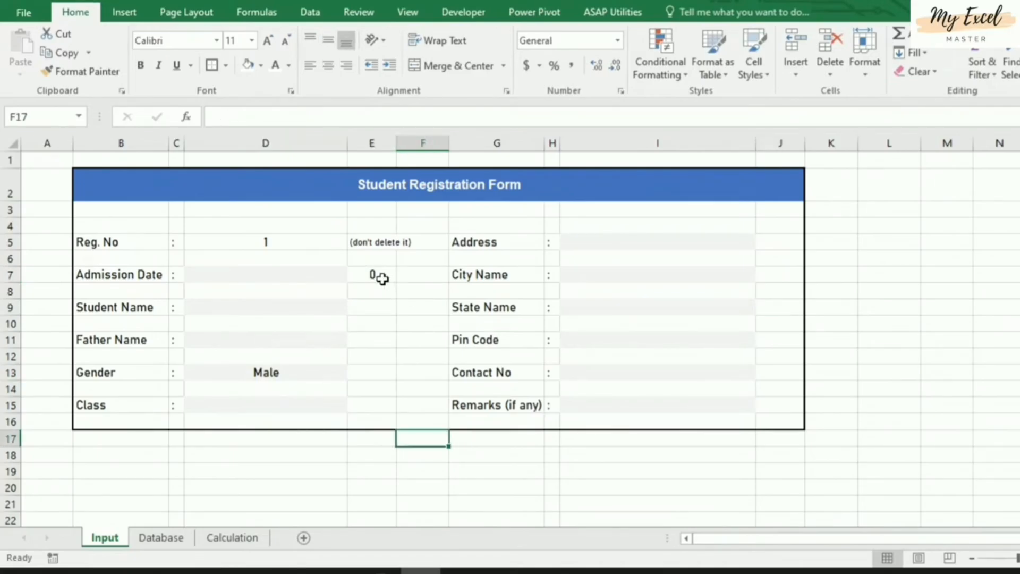
{"action": "left_click", "coordinate": [381, 276]}
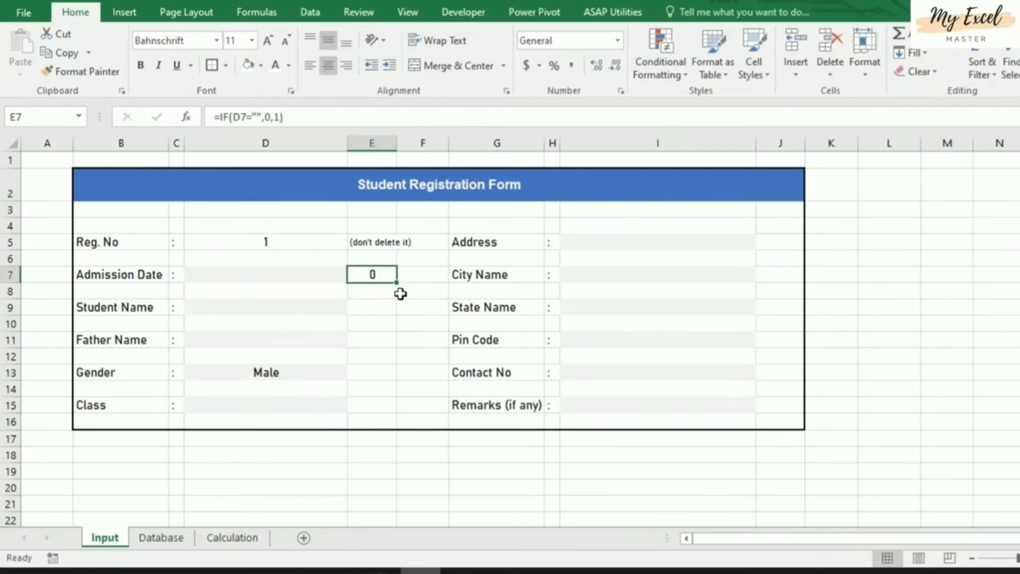
Start a new icon-set rule for E7 using the cross, exclamation and check symbol set
{"action": "left_click", "coordinate": [654, 65]}
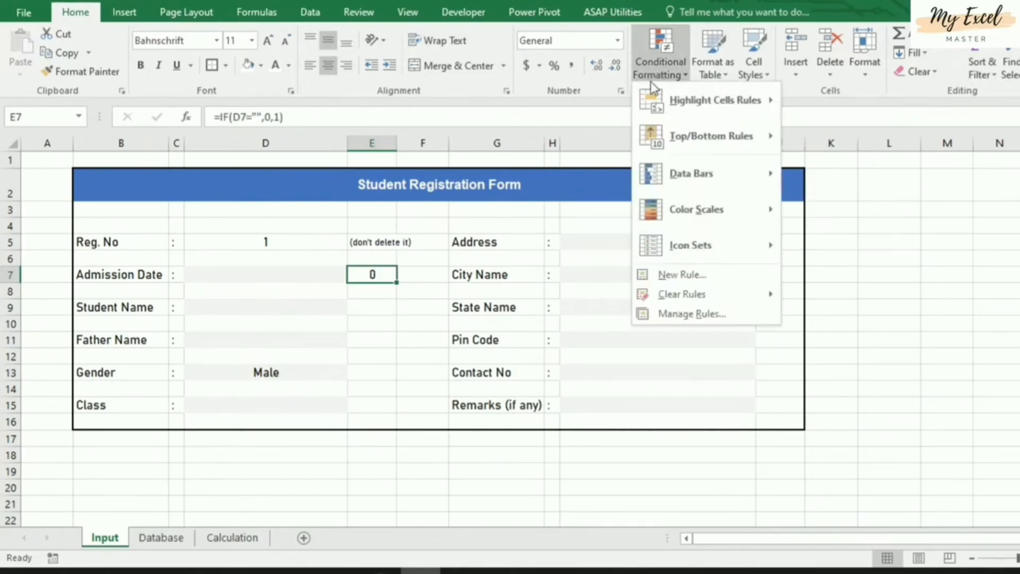
{"action": "left_click", "coordinate": [721, 275]}
{"action": "left_click_drag", "start_coordinate": [654, 168], "coordinate": [634, 159]}
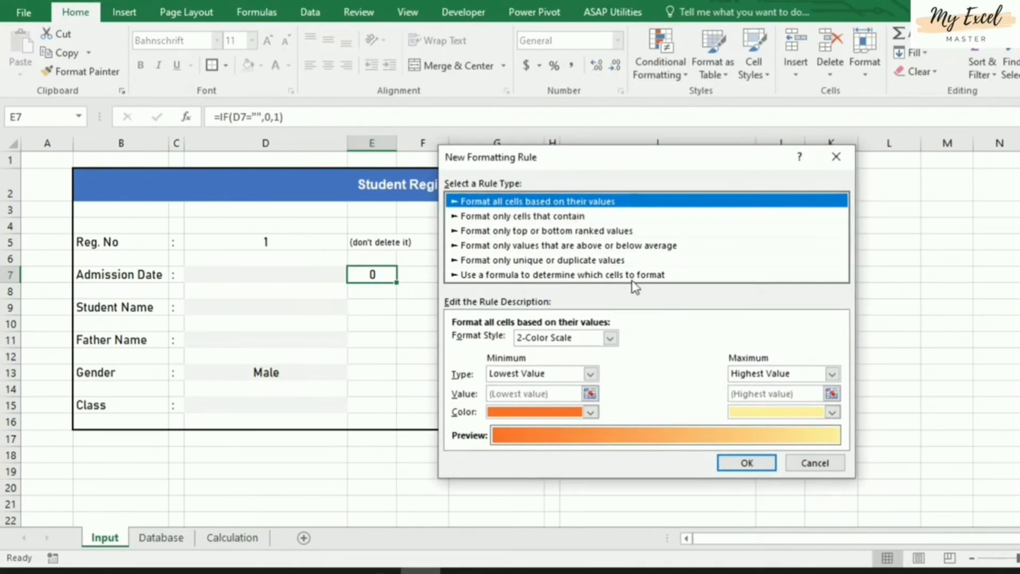
{"action": "left_click", "coordinate": [610, 338]}
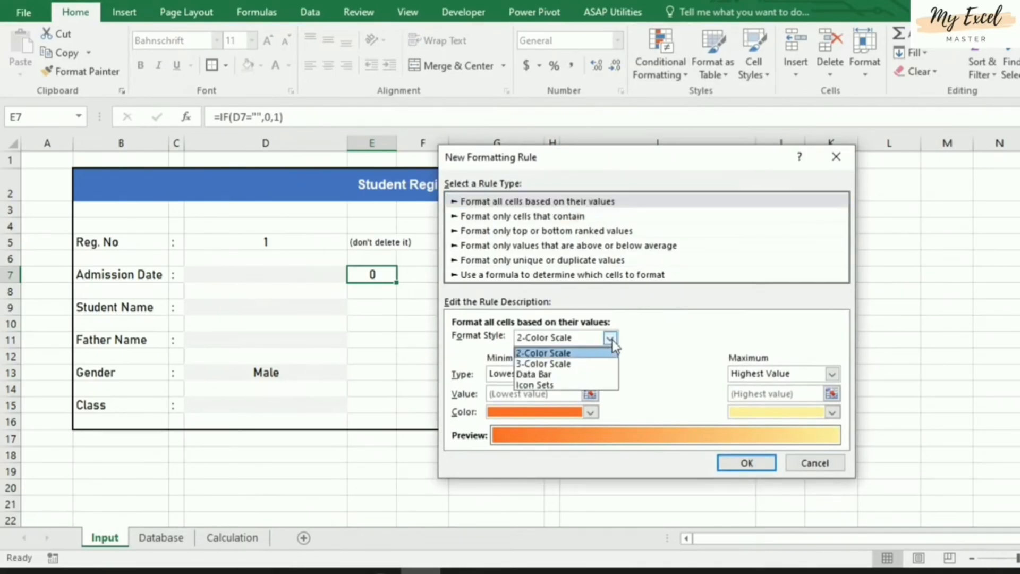
{"action": "left_click", "coordinate": [576, 389]}
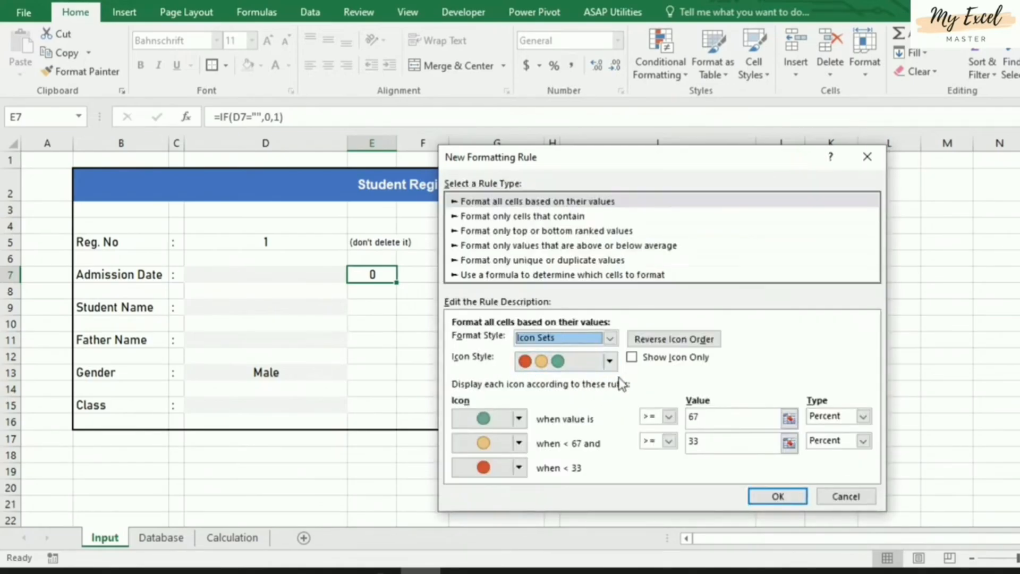
{"action": "left_click", "coordinate": [609, 362]}
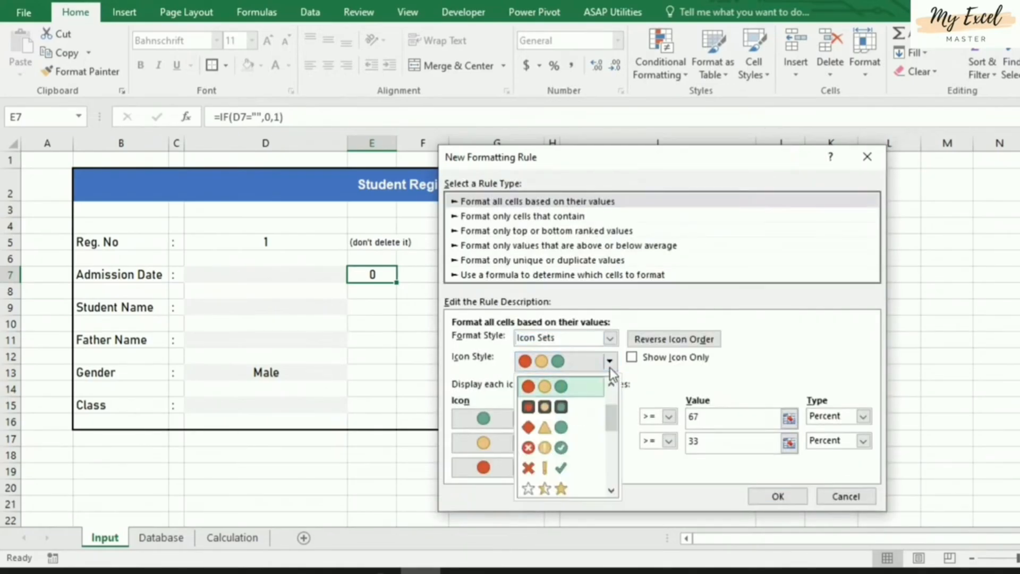
{"action": "left_click", "coordinate": [569, 469]}
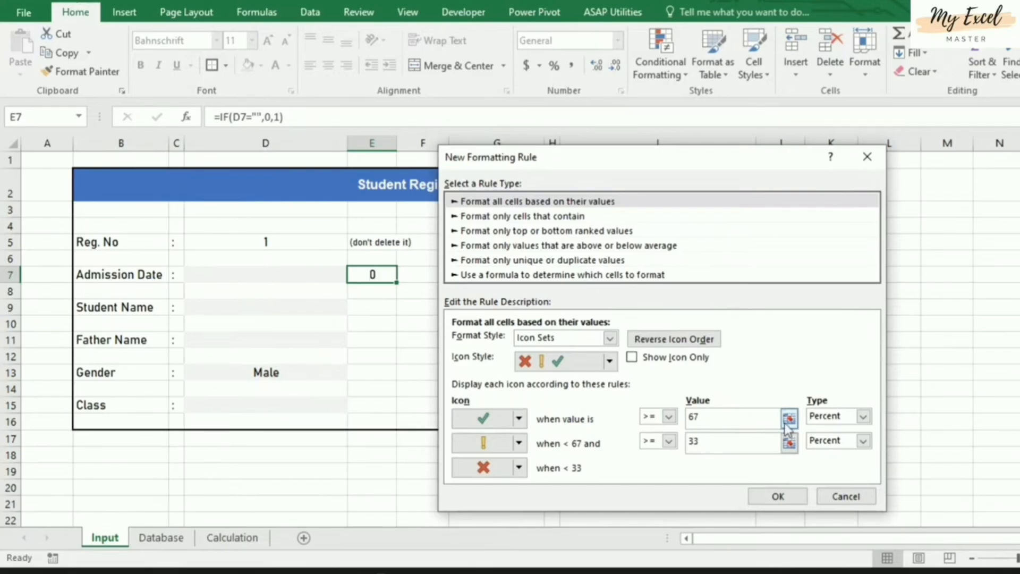
Set number thresholds: green check at 1 or more, red cross at 0, no icon below 0
{"action": "left_click", "coordinate": [846, 417]}
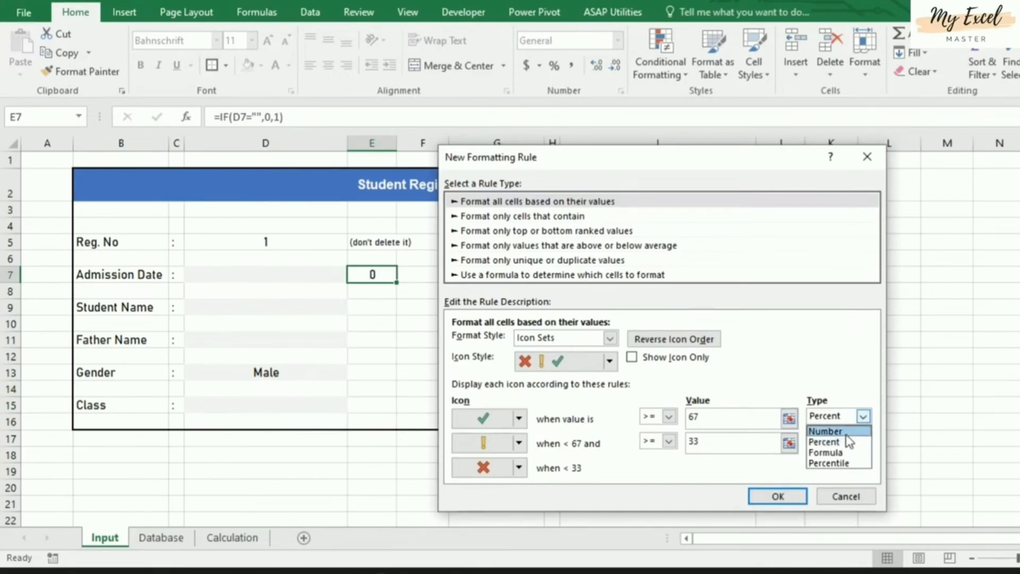
{"action": "left_click", "coordinate": [846, 431]}
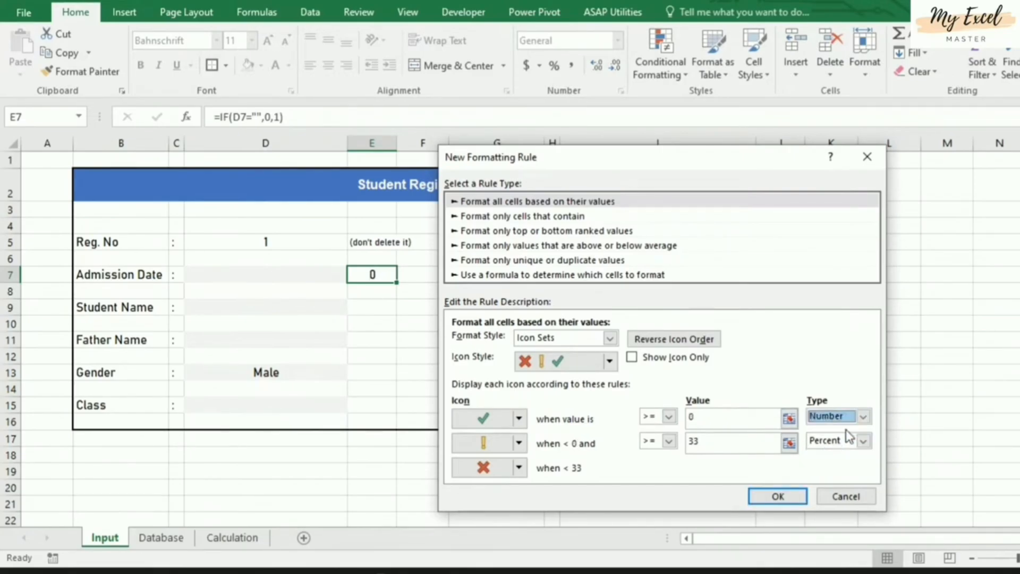
{"action": "left_click", "coordinate": [719, 418]}
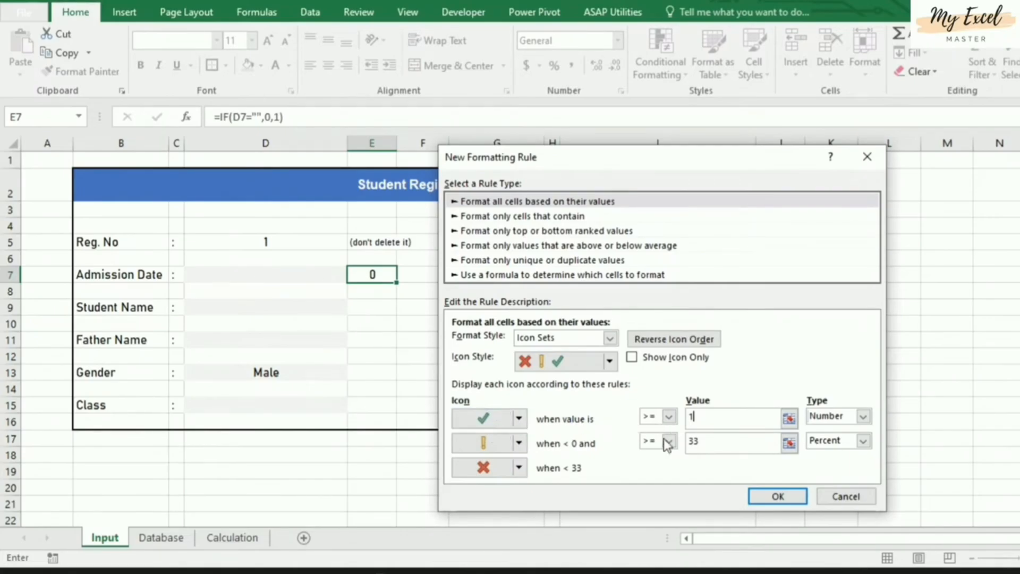
{"action": "left_click", "coordinate": [863, 440]}
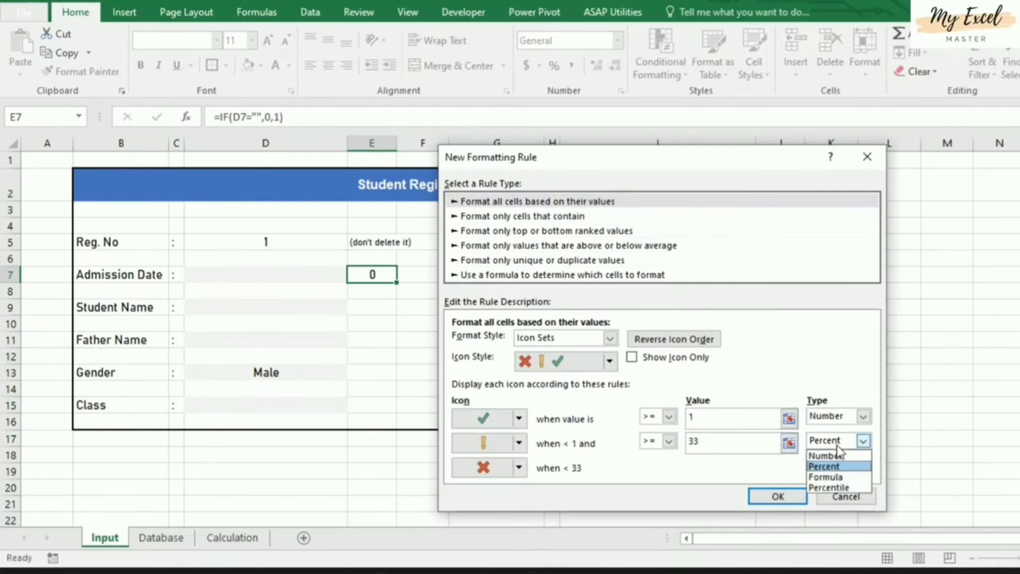
{"action": "left_click", "coordinate": [826, 453]}
{"action": "left_click", "coordinate": [737, 442]}
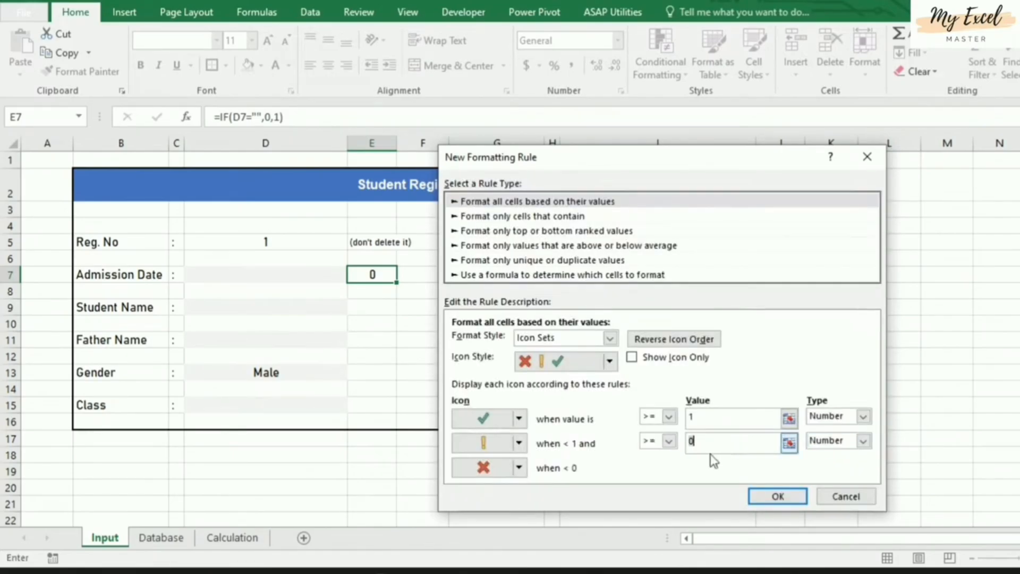
{"action": "left_click", "coordinate": [523, 442]}
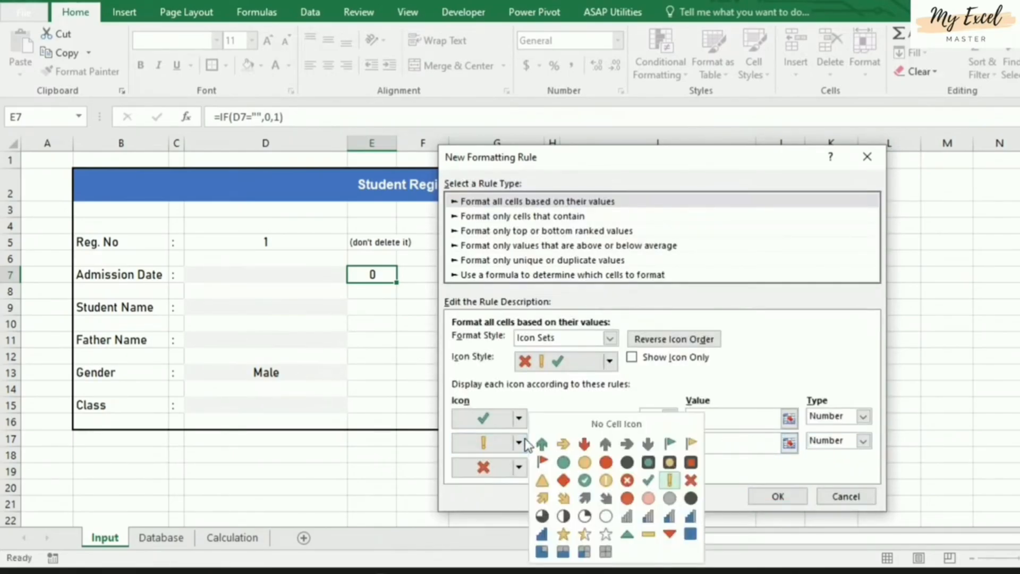
{"action": "left_click", "coordinate": [688, 481]}
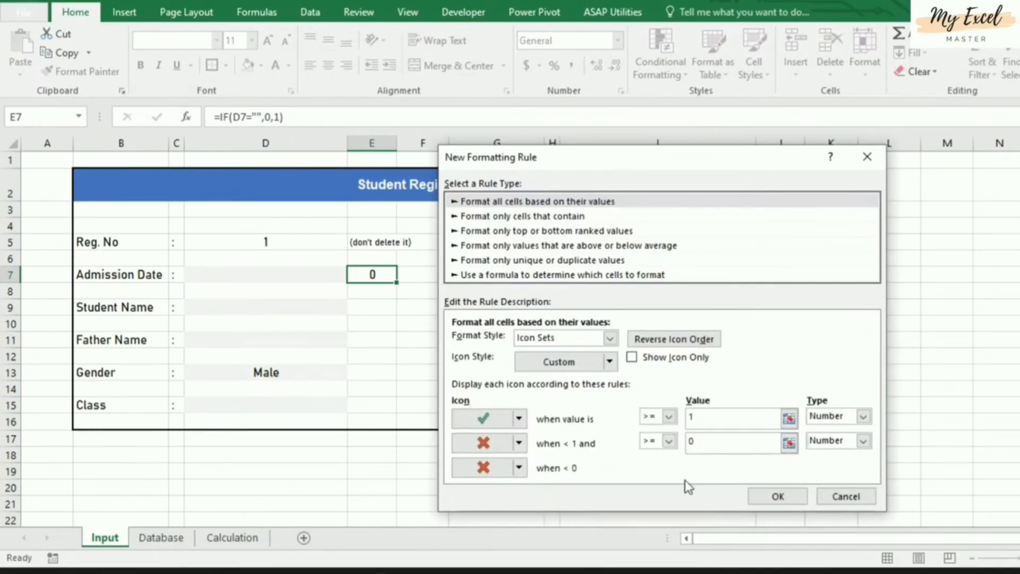
{"action": "left_click", "coordinate": [518, 468]}
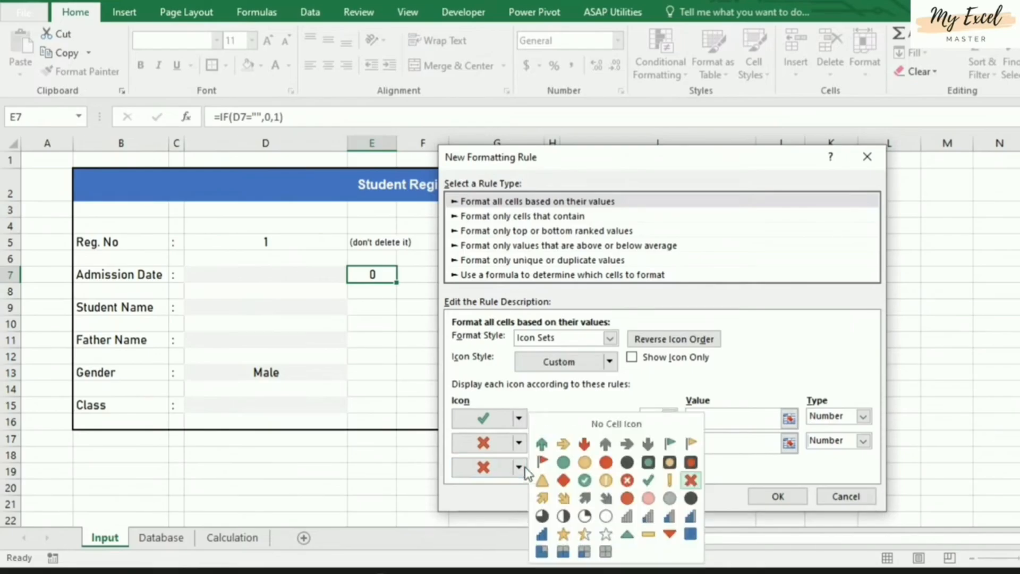
{"action": "left_click", "coordinate": [610, 425]}
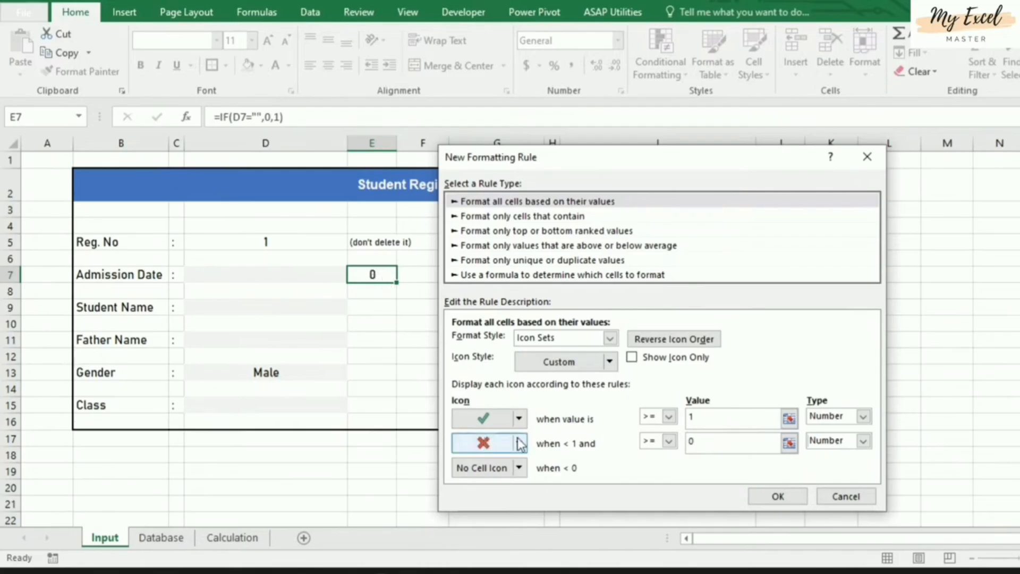
{"action": "left_click", "coordinate": [778, 496]}
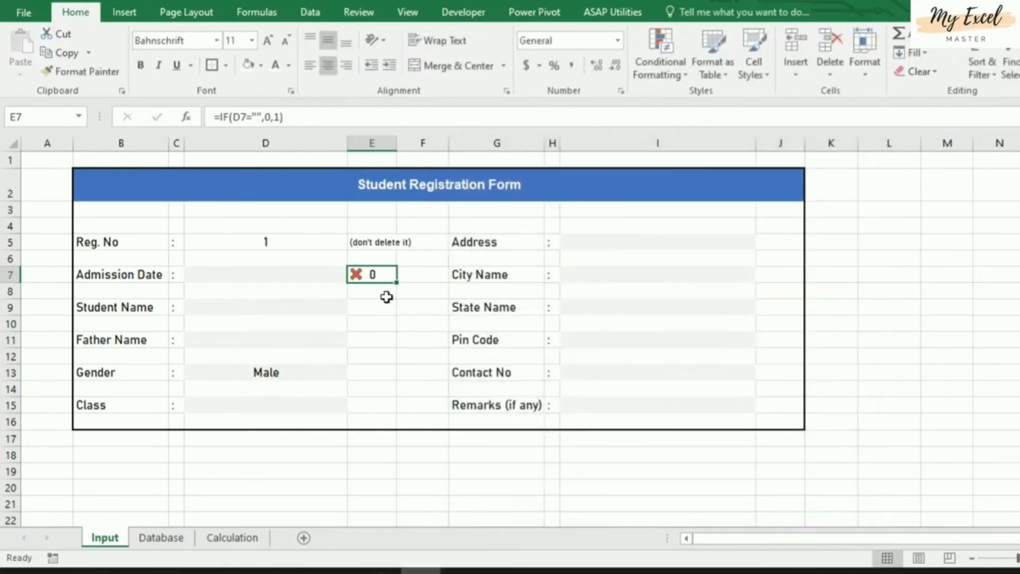
{"action": "left_click", "coordinate": [269, 276]}
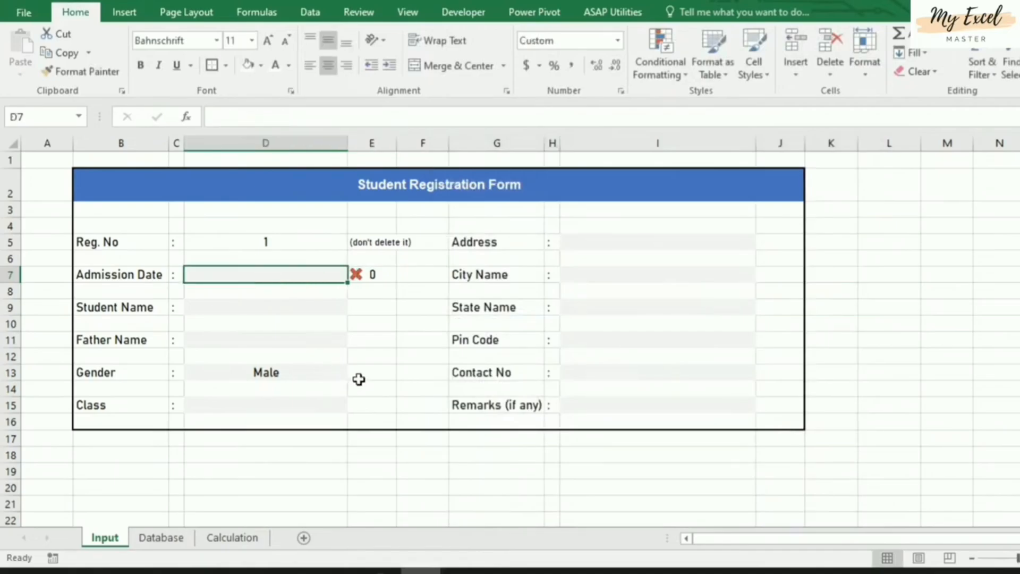
{"action": "type", "text": "8/15"}
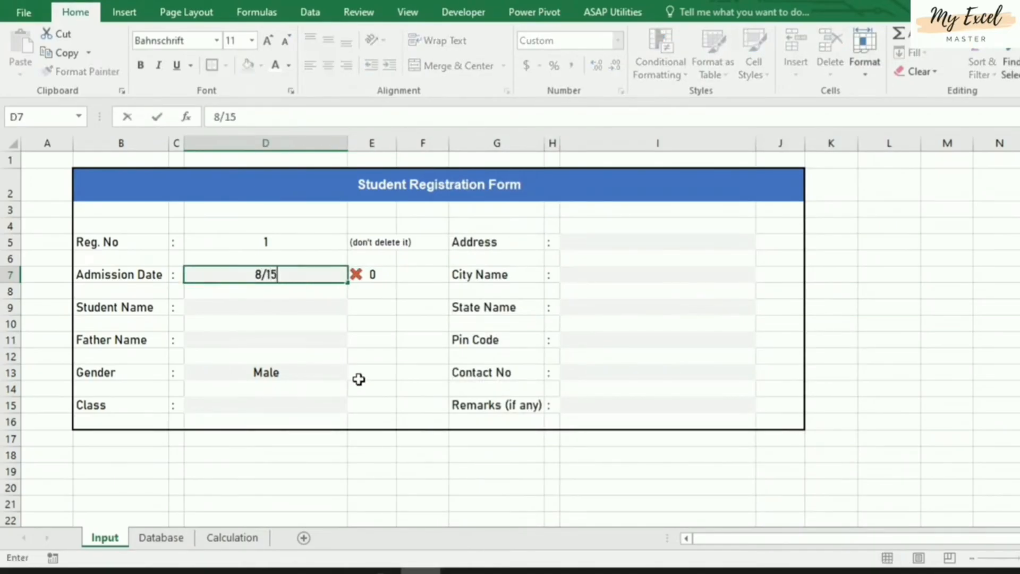
{"action": "key", "text": "Return"}
{"action": "key", "text": "Up"}
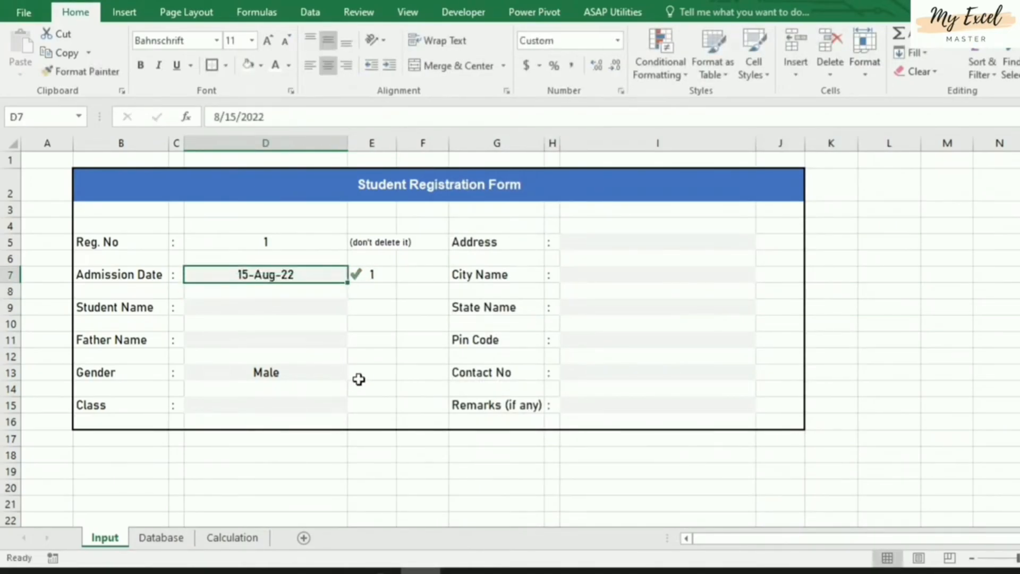
{"action": "key", "text": "Delete"}
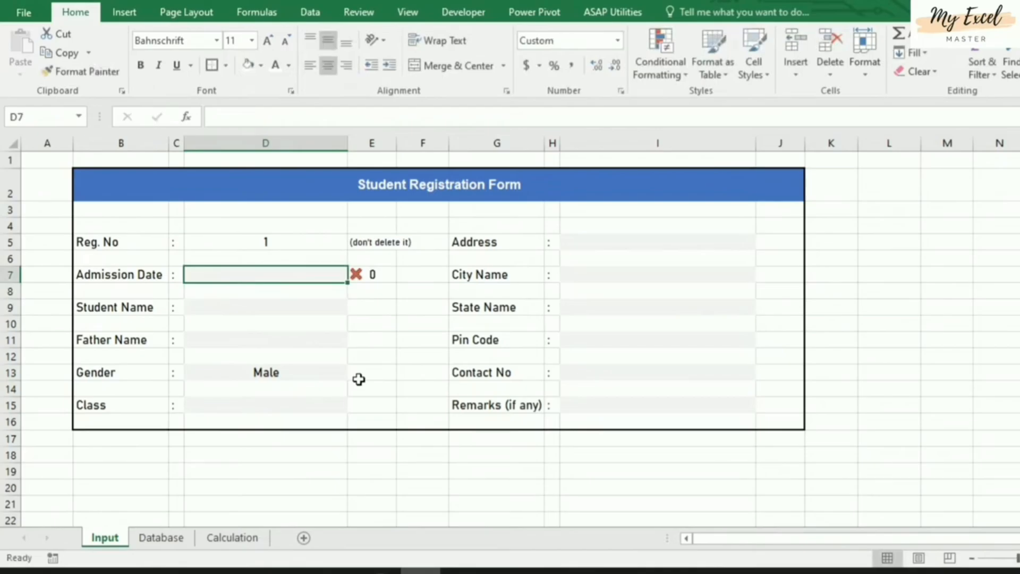
{"action": "left_click", "coordinate": [377, 275]}
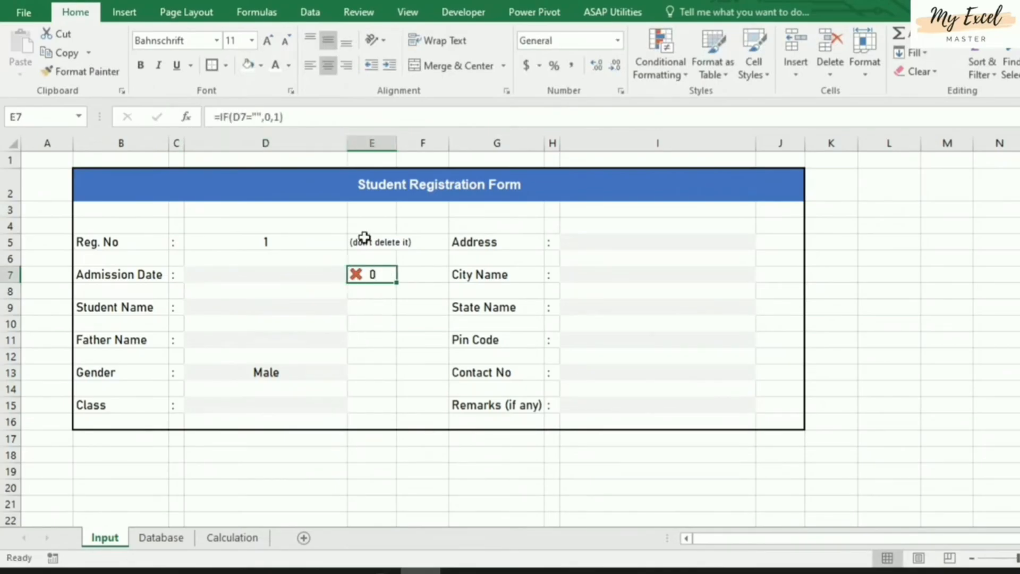
Edit E7's Icon Set rule to Show Icon Only, hiding the 0 beside the red cross
{"action": "left_click", "coordinate": [658, 76]}
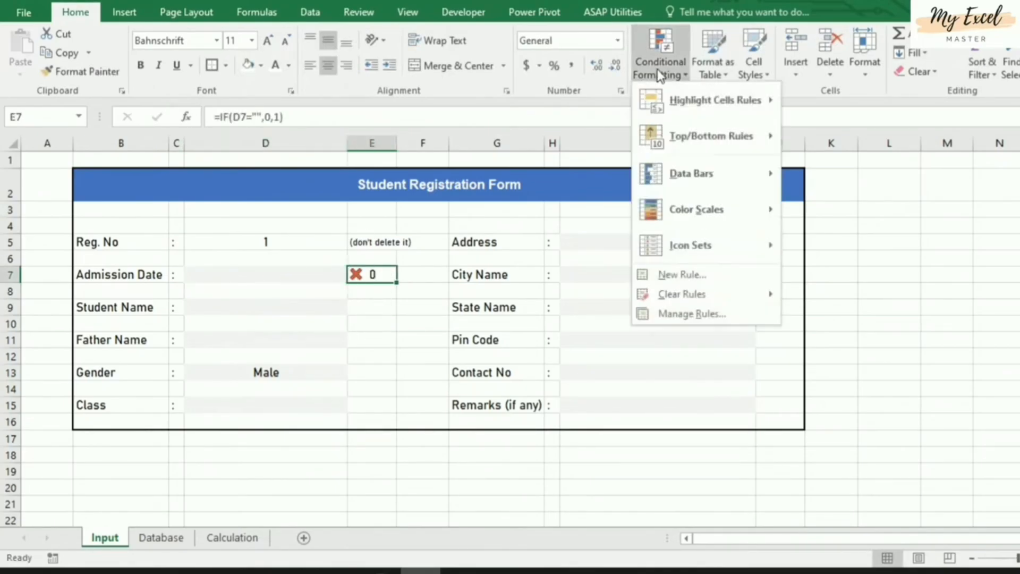
{"action": "left_click", "coordinate": [690, 314]}
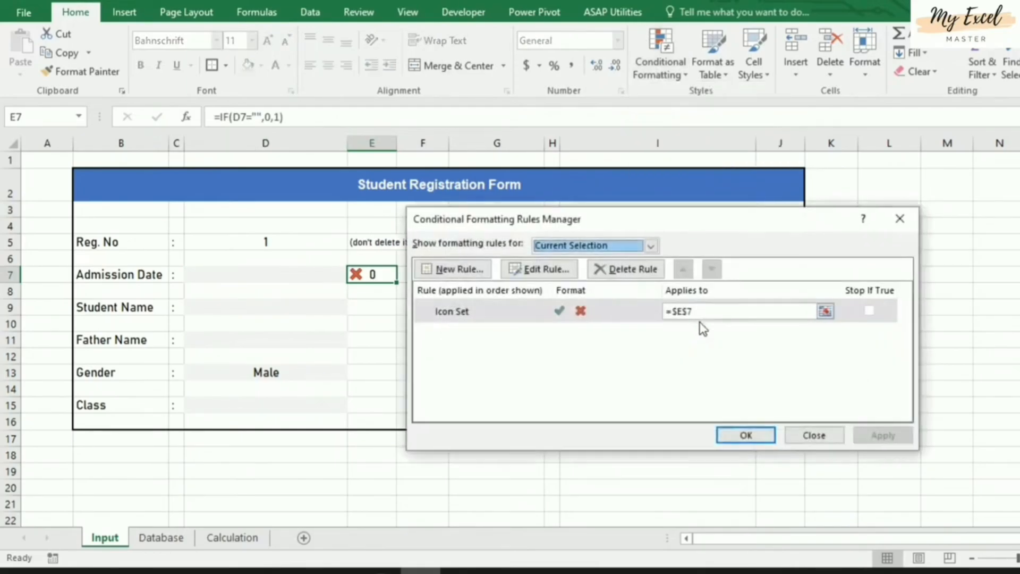
{"action": "left_click", "coordinate": [490, 319]}
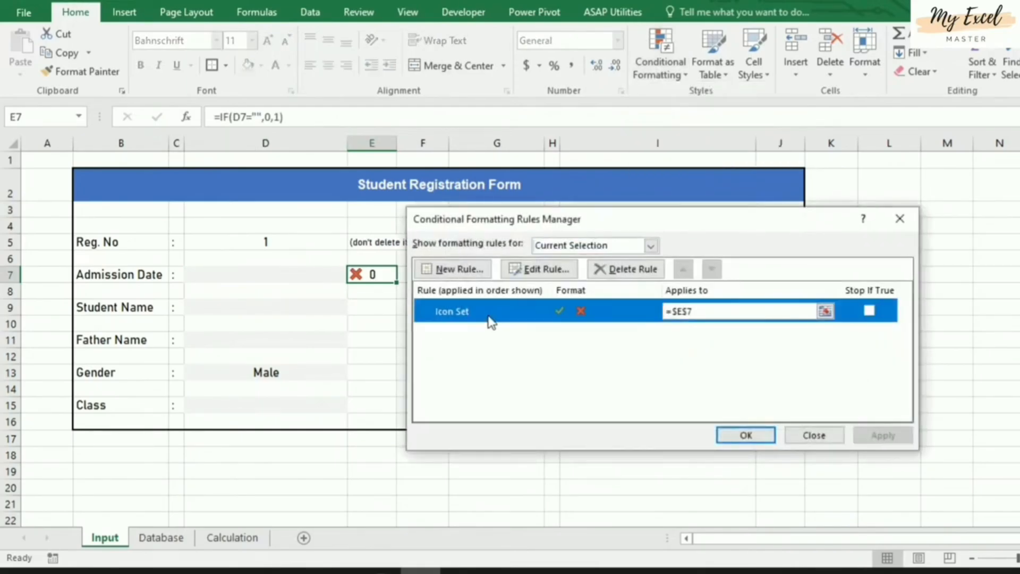
{"action": "left_click", "coordinate": [531, 271]}
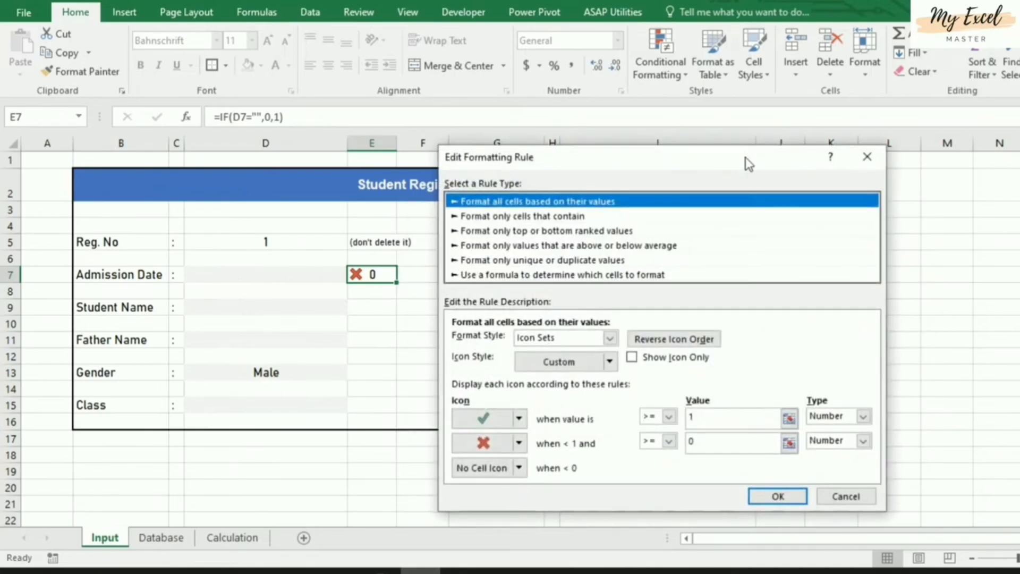
{"action": "left_click_drag", "start_coordinate": [744, 157], "coordinate": [750, 122]}
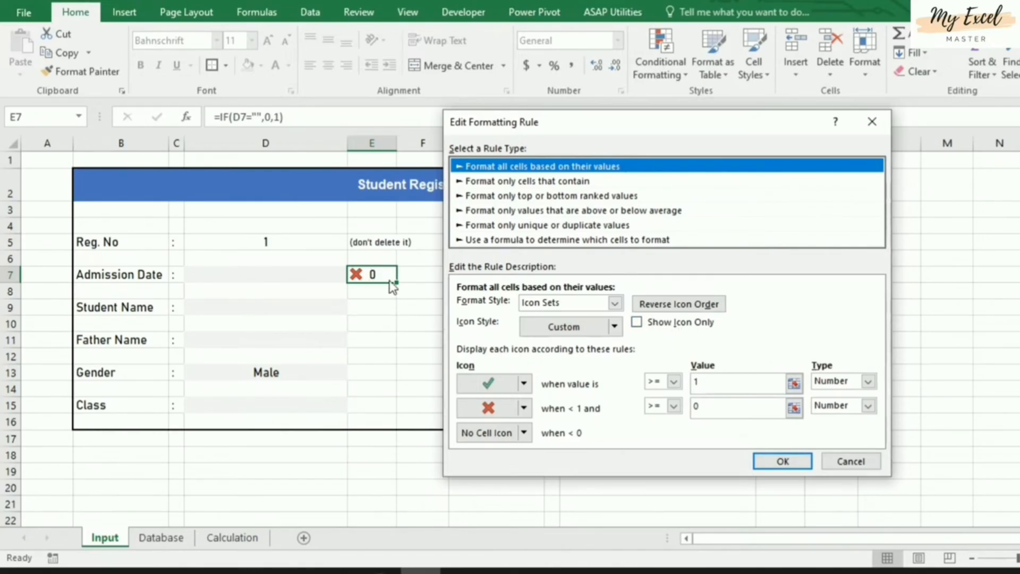
{"action": "left_click", "coordinate": [636, 322]}
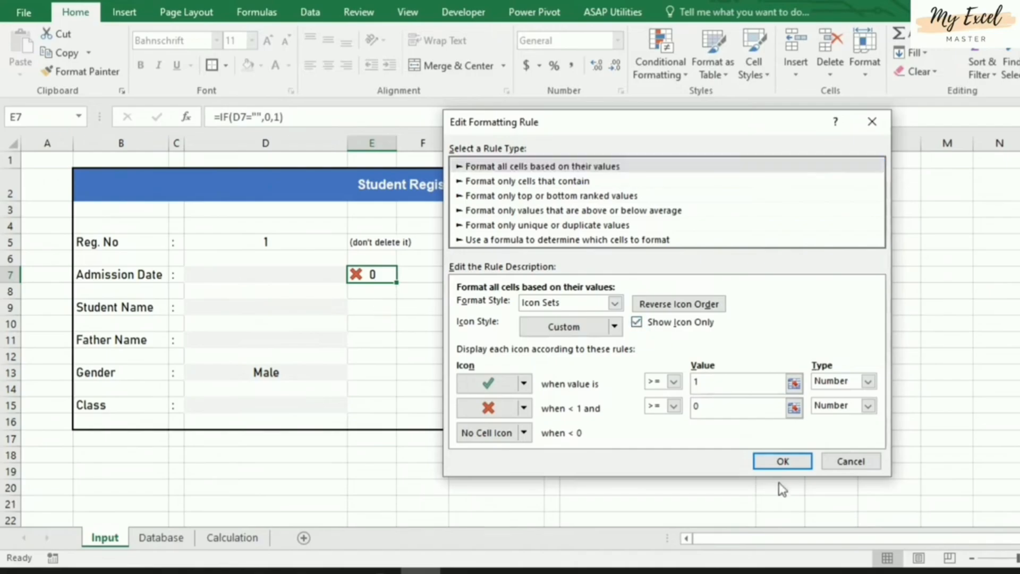
{"action": "left_click", "coordinate": [783, 462]}
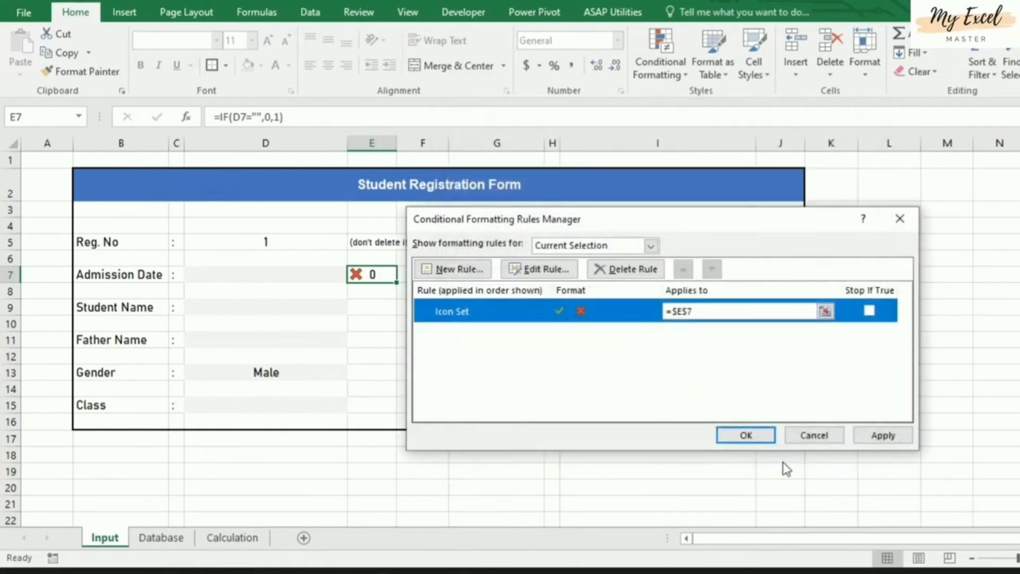
{"action": "left_click", "coordinate": [887, 437]}
{"action": "left_click", "coordinate": [760, 436]}
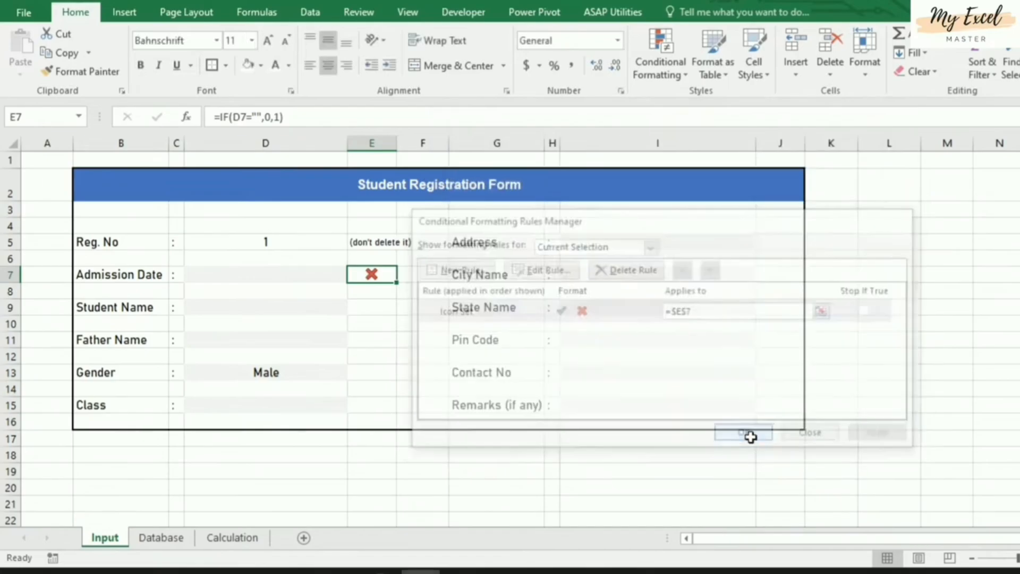
{"action": "left_click", "coordinate": [430, 449]}
Copy the E7 check formula into E9, E11, E13 and E15
{"action": "left_click", "coordinate": [386, 273]}
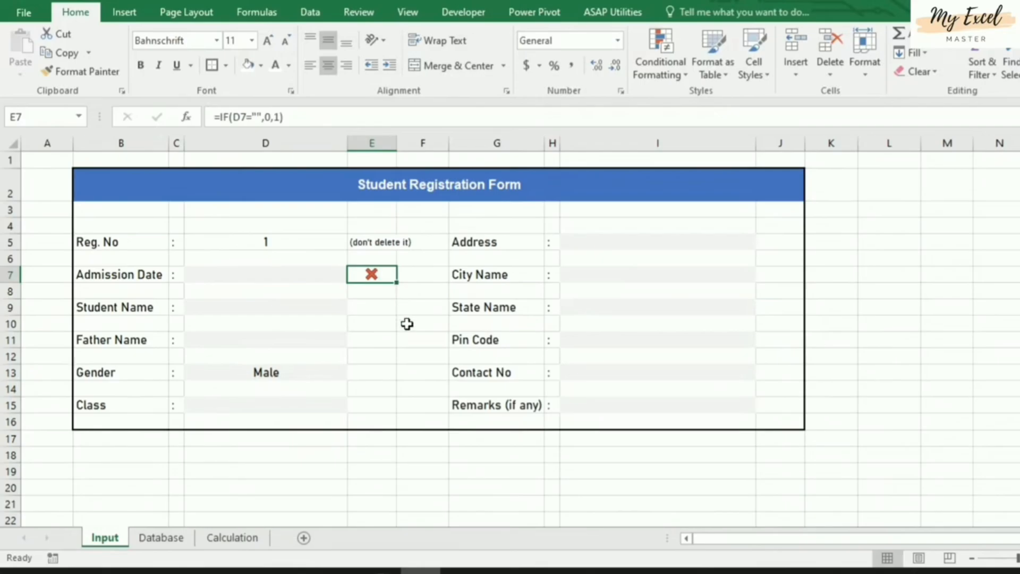
{"action": "key", "text": "ctrl+c"}
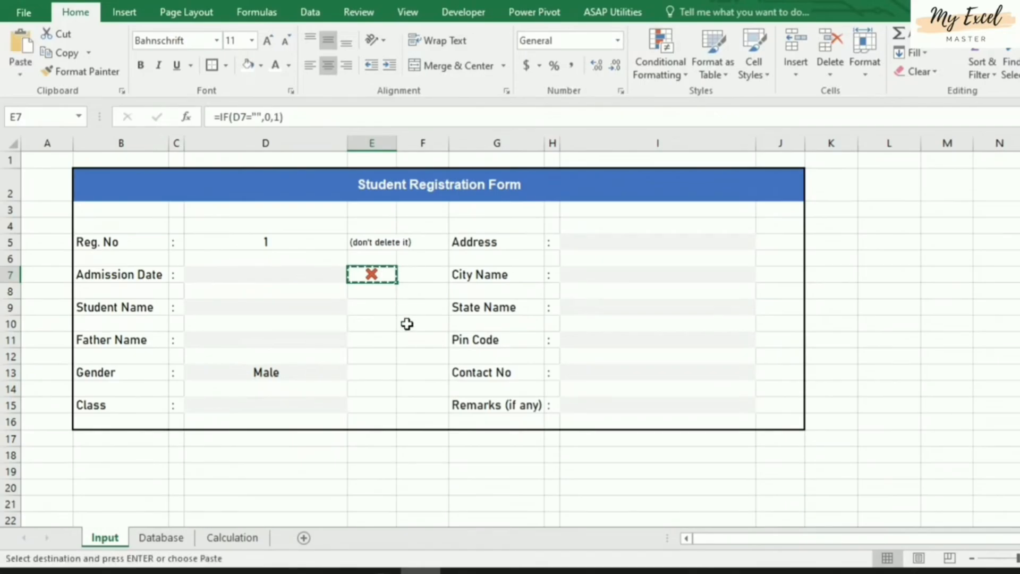
{"action": "left_click", "coordinate": [379, 306]}
{"action": "key", "text": "ctrl+v"}
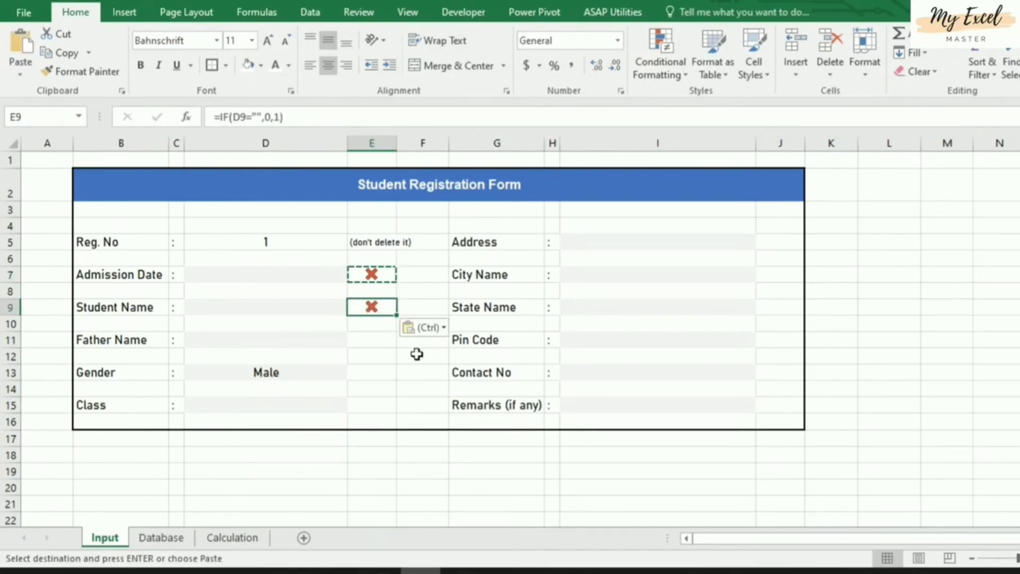
{"action": "left_click", "coordinate": [377, 344]}
{"action": "key", "text": "ctrl+v"}
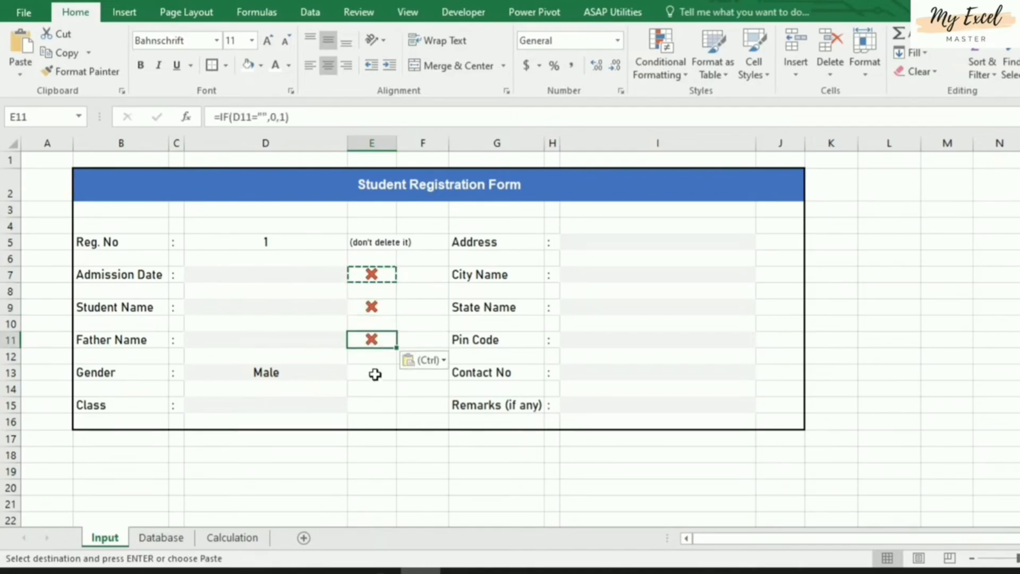
{"action": "left_click", "coordinate": [376, 373]}
{"action": "key", "text": "ctrl+v"}
{"action": "left_click", "coordinate": [374, 405]}
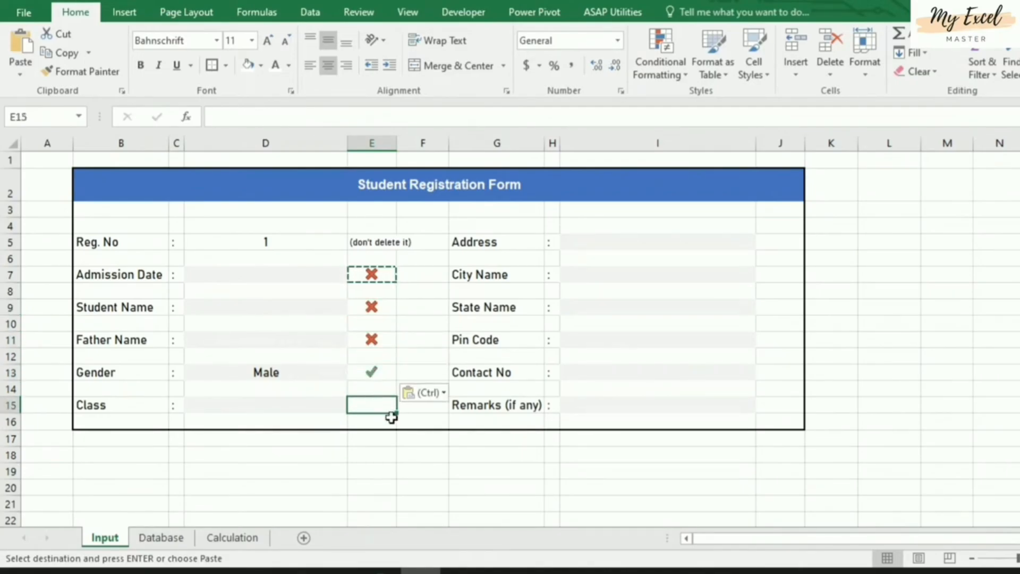
{"action": "key", "text": "ctrl+v"}
Paste the check formula into J5, J7, J9, J11 and J13, then cancel copy mode
{"action": "left_click", "coordinate": [775, 245]}
{"action": "key", "text": "ctrl+v"}
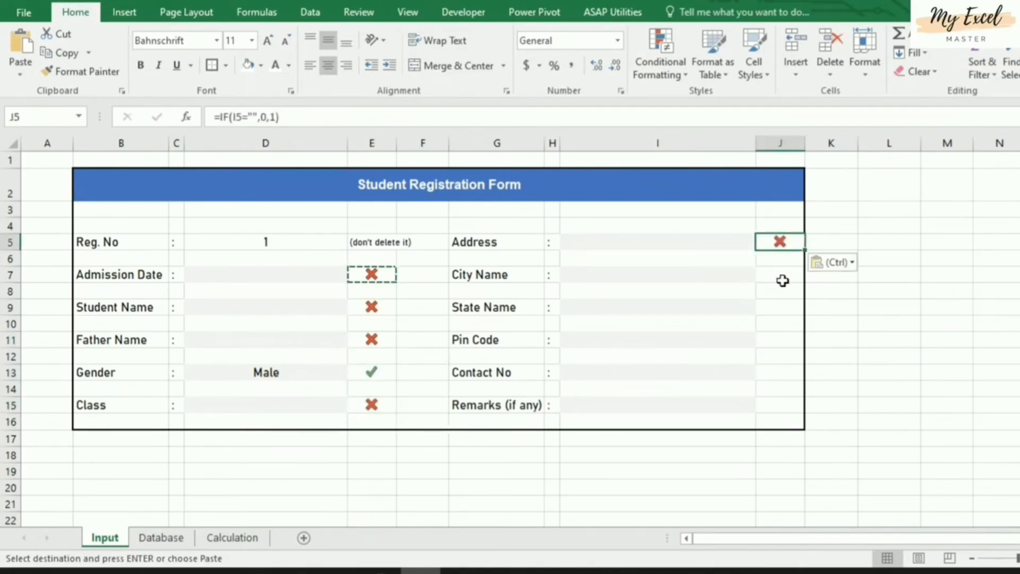
{"action": "left_click", "coordinate": [782, 274]}
{"action": "key", "text": "ctrl+v"}
{"action": "left_click", "coordinate": [783, 307]}
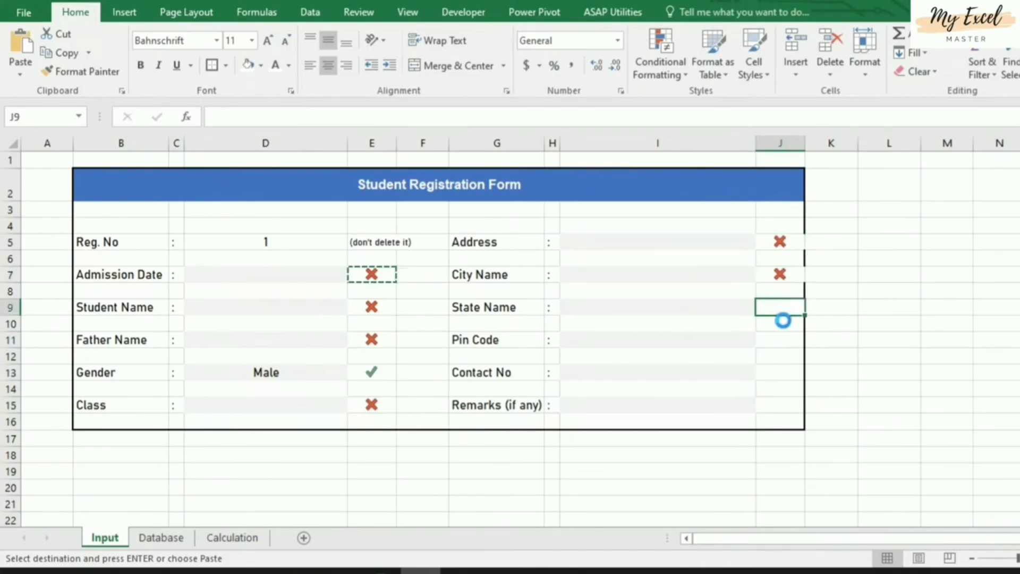
{"action": "key", "text": "ctrl+v"}
{"action": "left_click", "coordinate": [784, 339]}
{"action": "key", "text": "ctrl+v"}
{"action": "left_click", "coordinate": [782, 369]}
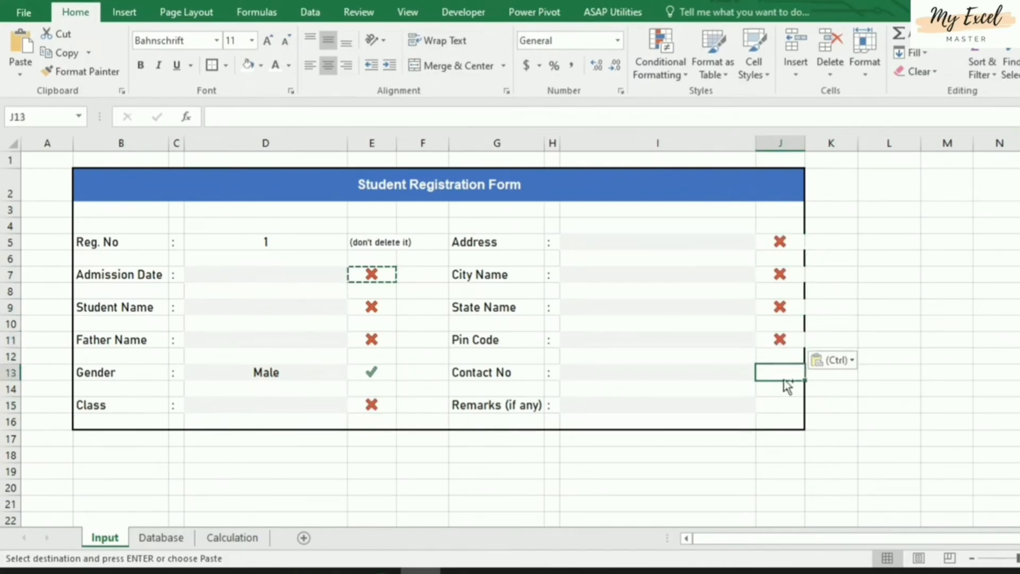
{"action": "key", "text": "ctrl+v"}
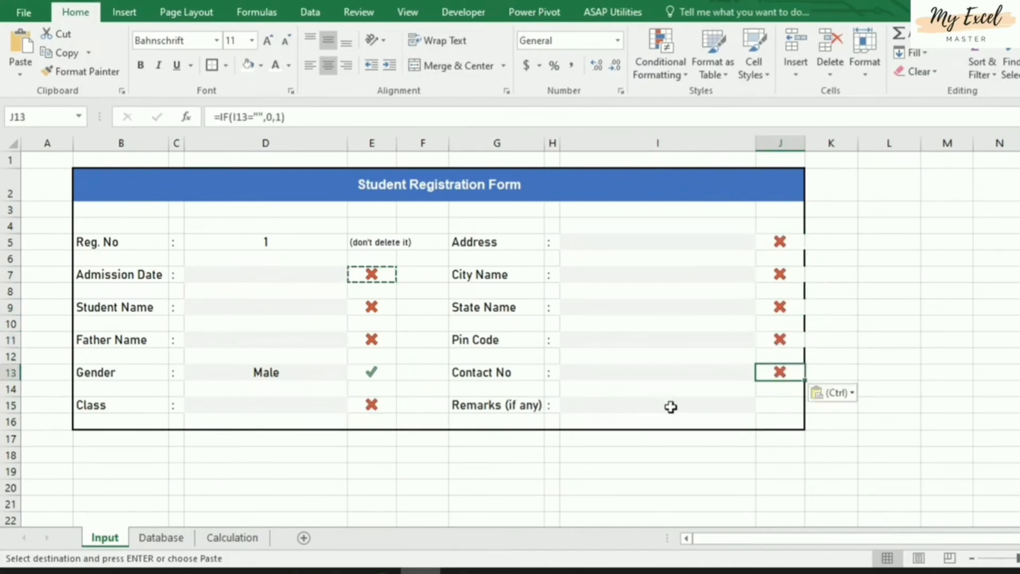
{"action": "key", "text": "Escape"}
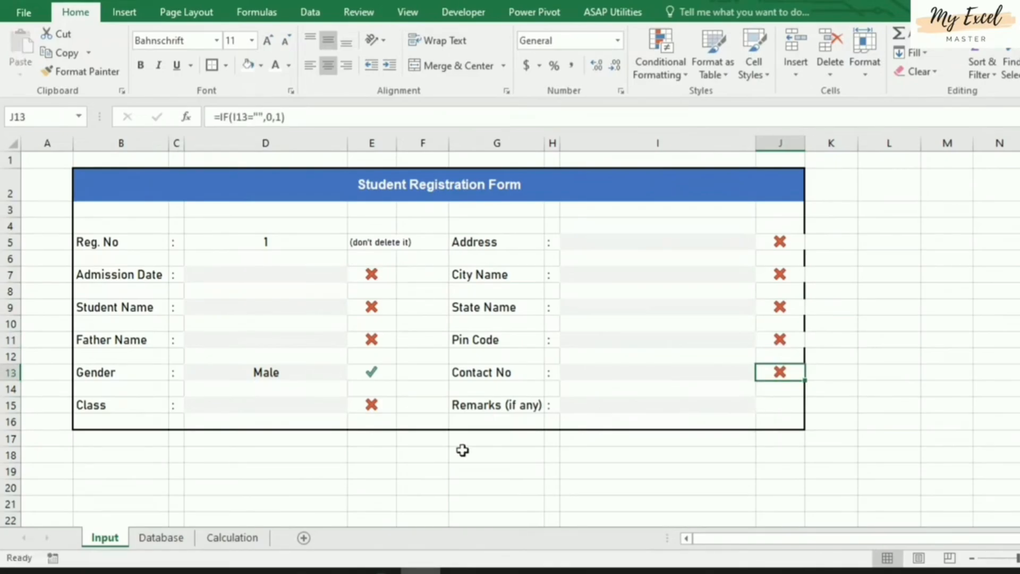
Clear the Male value from the Gender cell D13
{"action": "left_click", "coordinate": [399, 480]}
{"action": "left_click", "coordinate": [260, 369]}
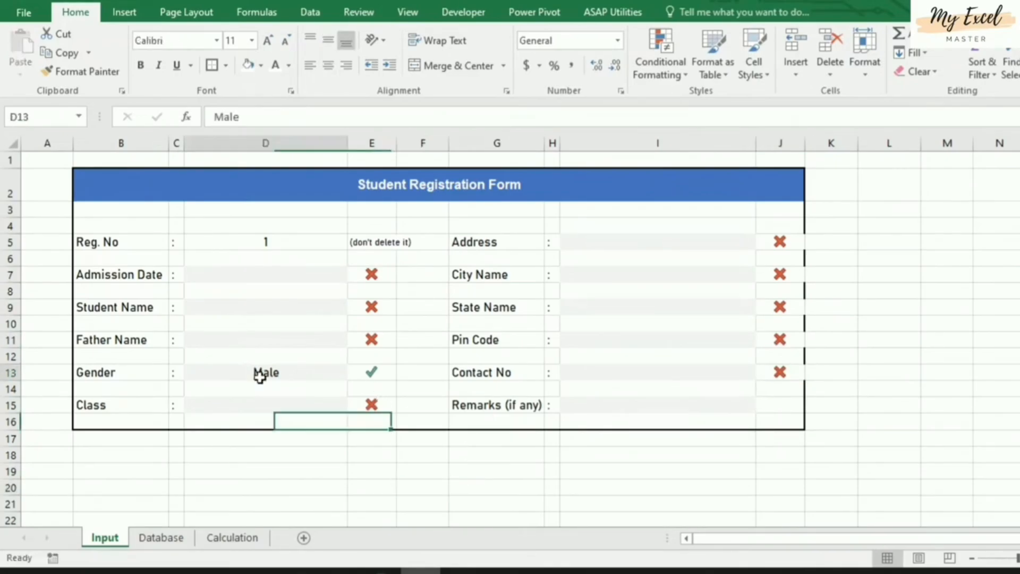
{"action": "key", "text": "Delete"}
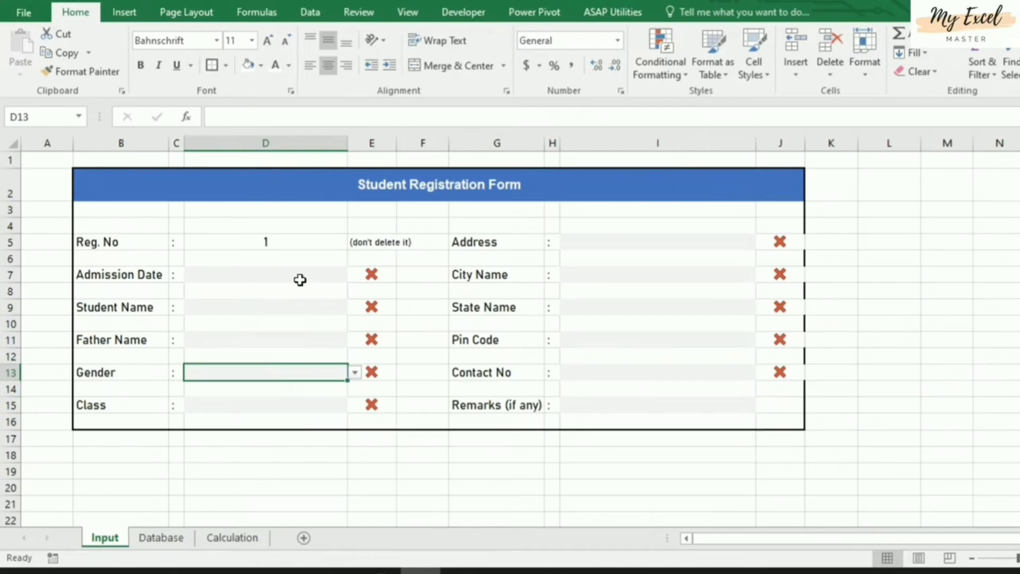
{"action": "left_click", "coordinate": [277, 273]}
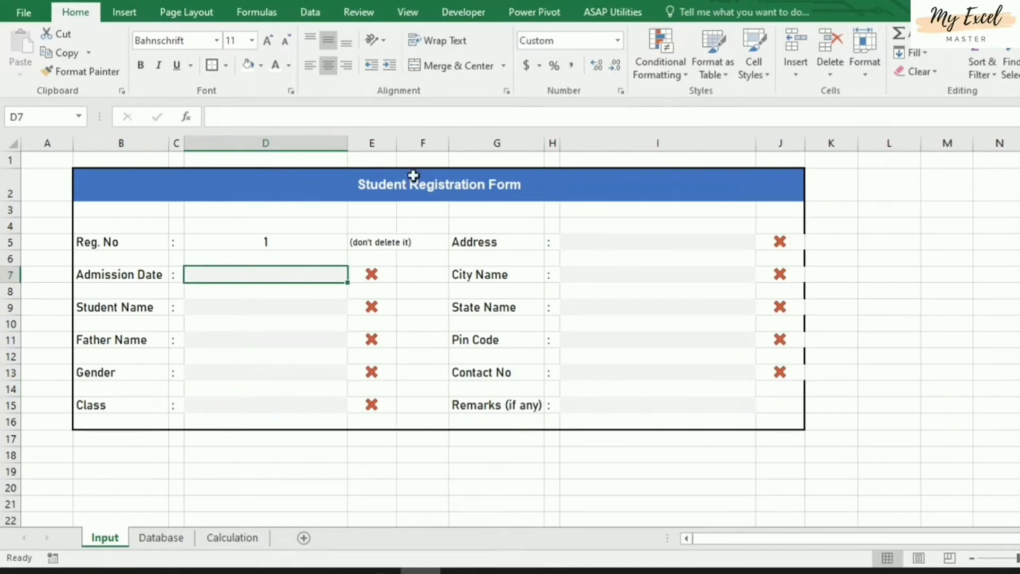
Put a thick outside border around the form range B2:J16
{"action": "left_click", "coordinate": [177, 188]}
{"action": "left_click", "coordinate": [786, 418], "text": "shift"}
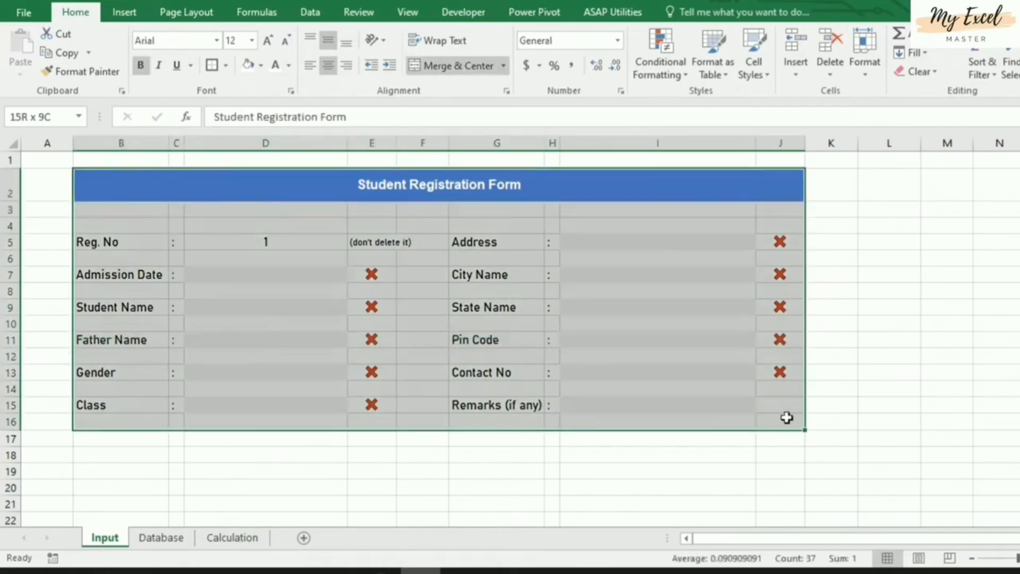
{"action": "left_click", "coordinate": [212, 65]}
{"action": "left_click", "coordinate": [891, 422]}
{"action": "left_click", "coordinate": [464, 481]}
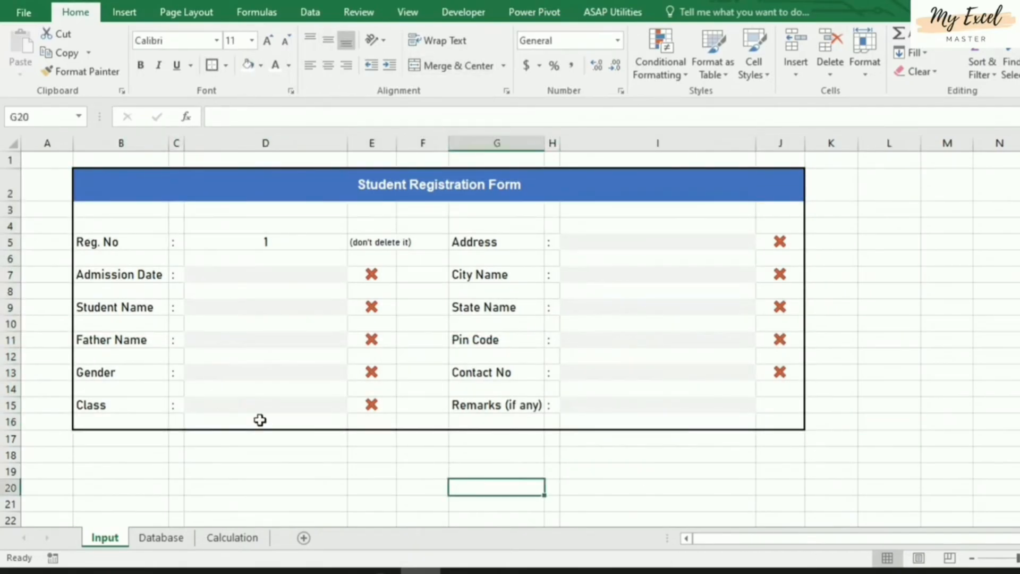
{"action": "left_click_drag", "start_coordinate": [906, 205], "coordinate": [935, 401]}
{"action": "left_click", "coordinate": [872, 482]}
{"action": "left_click", "coordinate": [250, 486]}
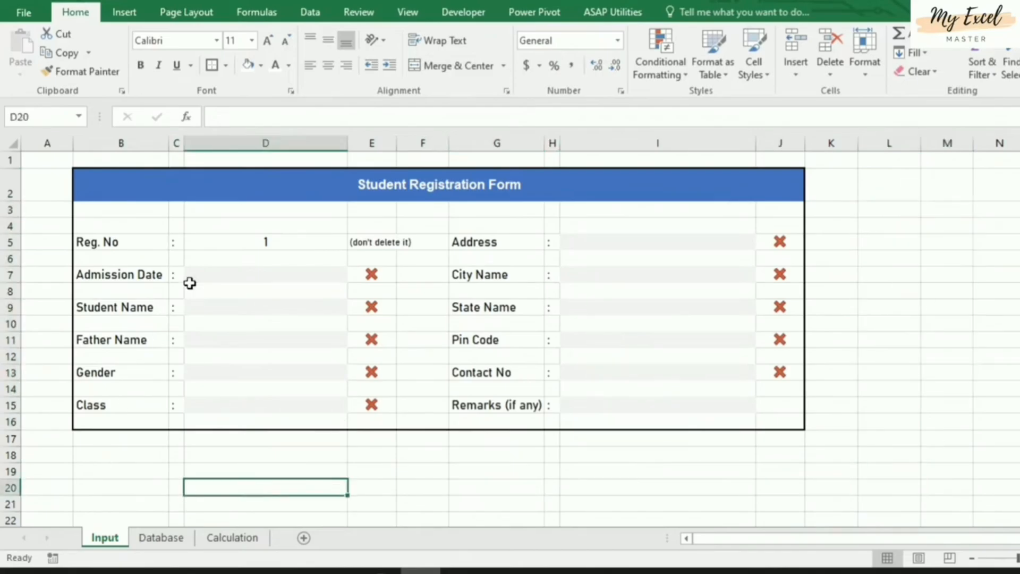
{"action": "left_click", "coordinate": [407, 13]}
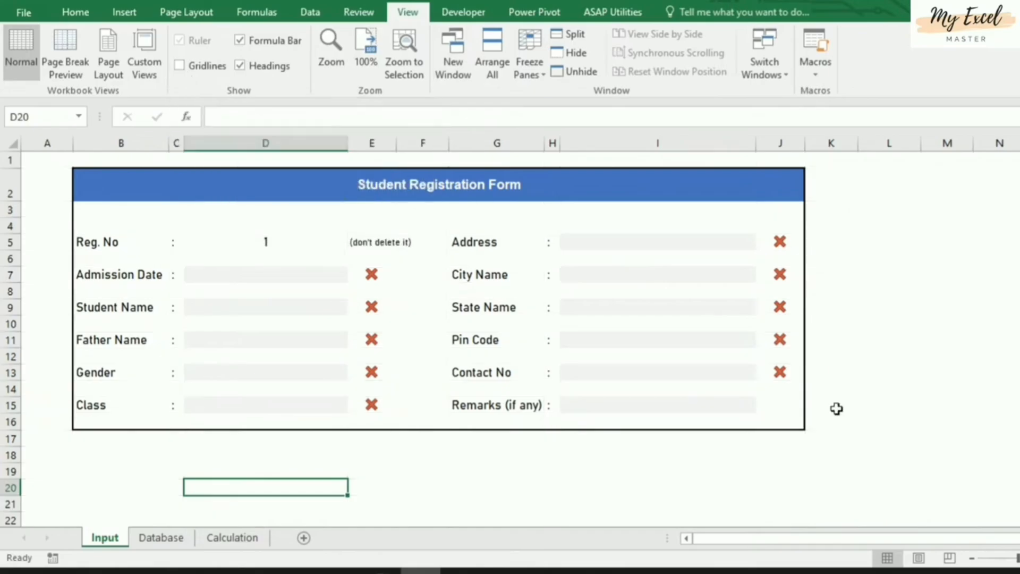
Hide the Input sheet gridlines, glance at the Database sheet, then select cell N7
{"action": "left_click", "coordinate": [702, 486]}
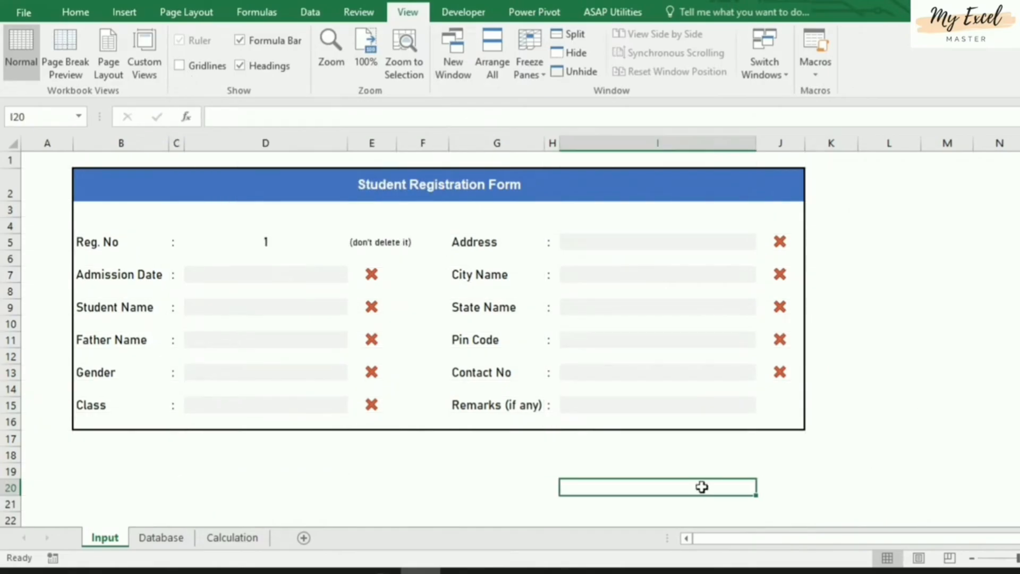
{"action": "left_click", "coordinate": [392, 488]}
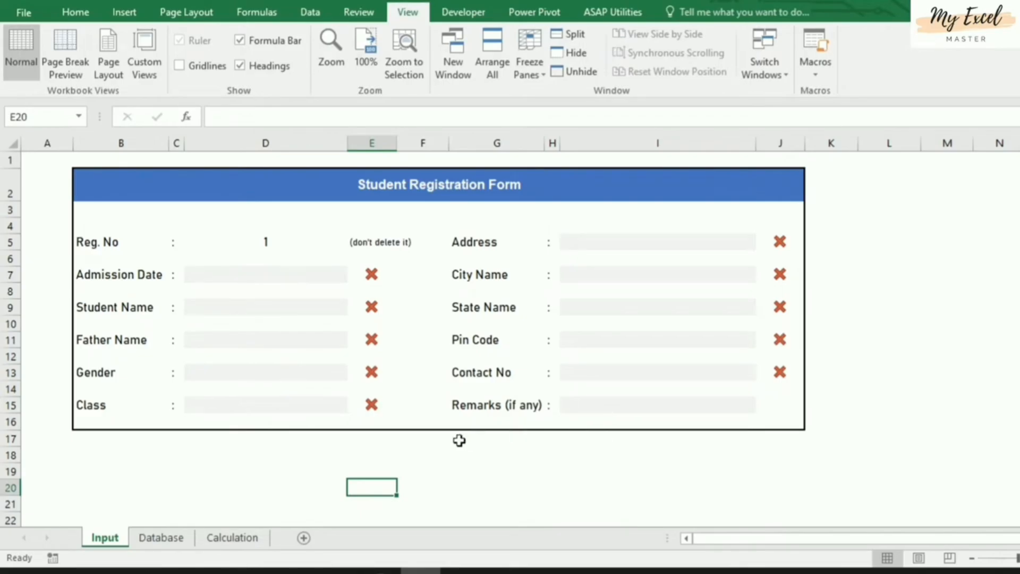
{"action": "left_click", "coordinate": [147, 543]}
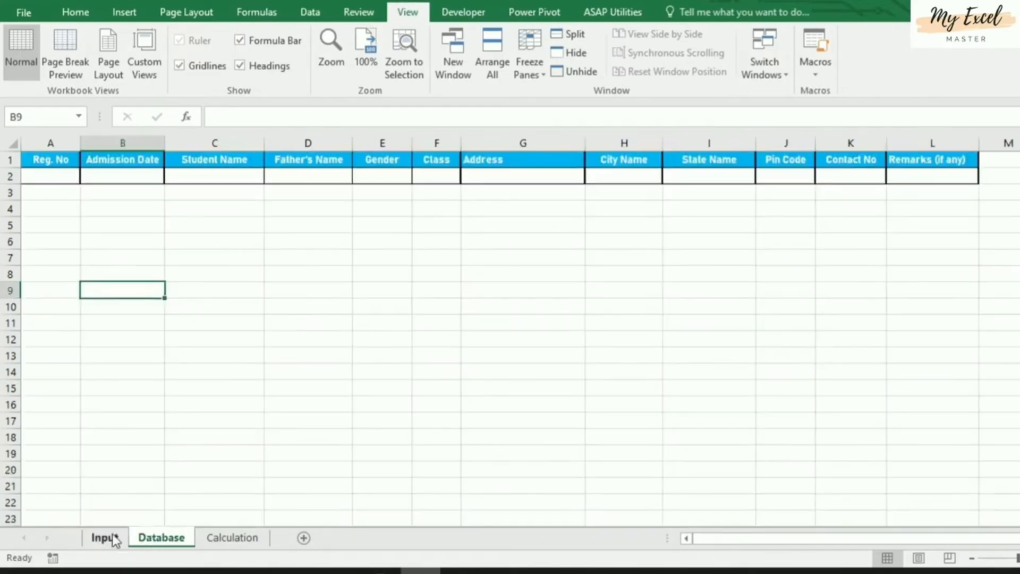
{"action": "left_click", "coordinate": [113, 538]}
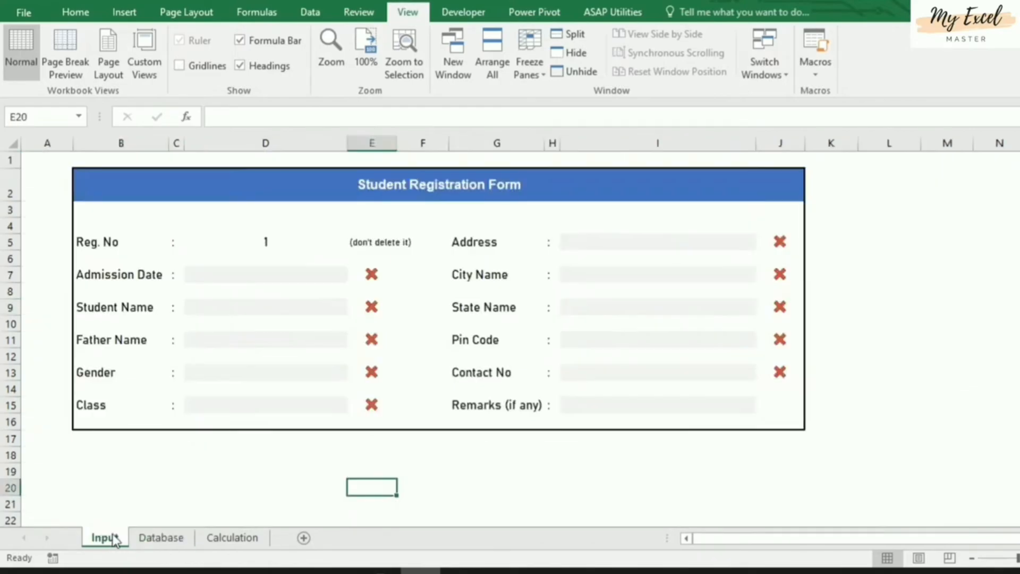
{"action": "left_click", "coordinate": [429, 453]}
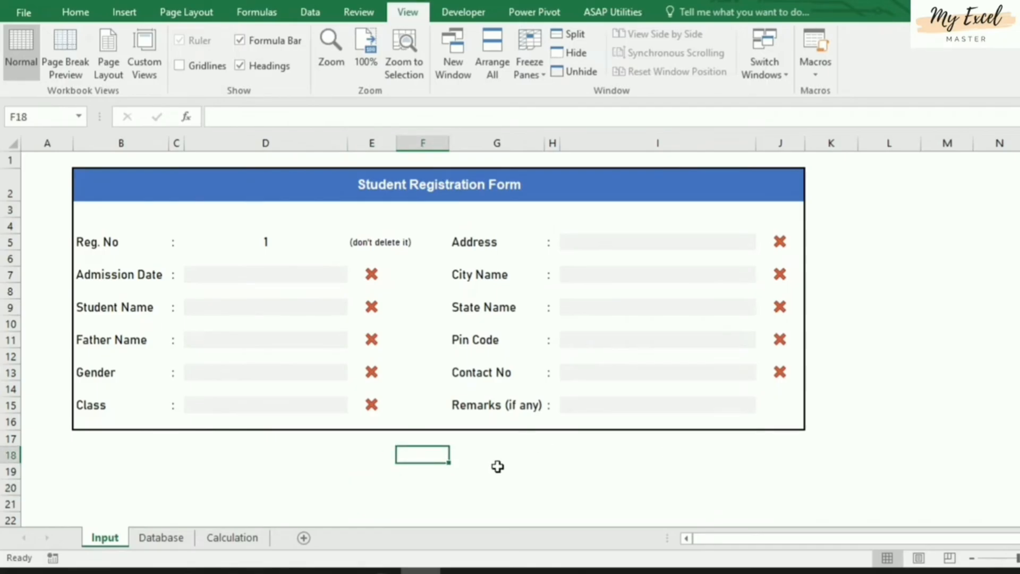
{"action": "left_click", "coordinate": [934, 290]}
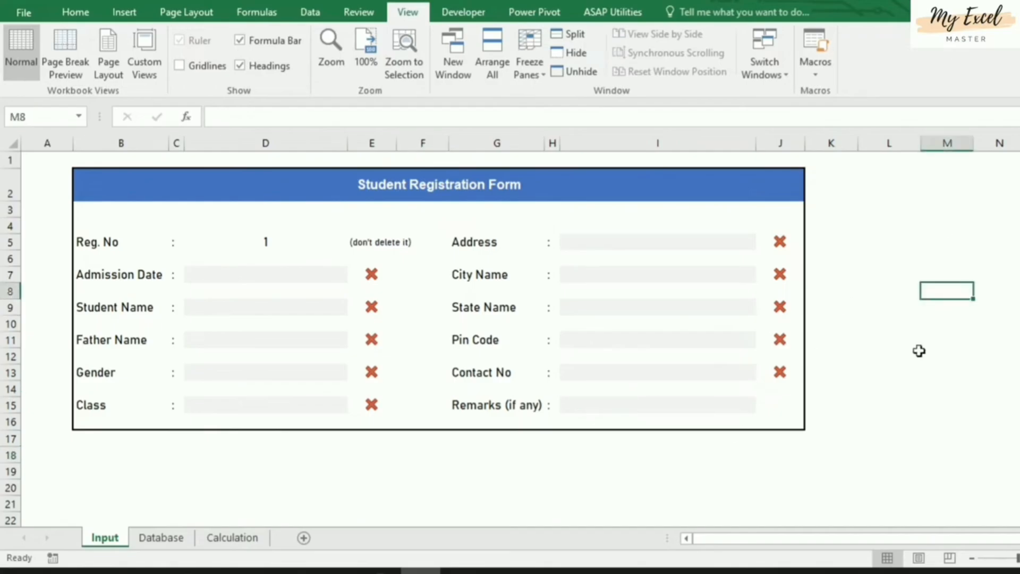
{"action": "left_click", "coordinate": [1014, 275]}
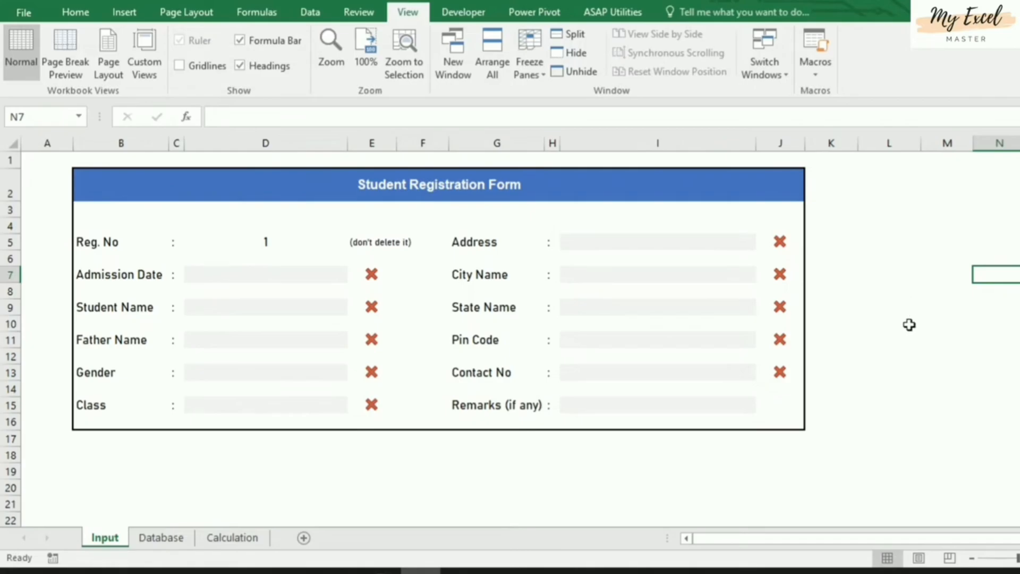
Build =SUM( in N7 referencing check cells E7, E9, E11, E13, E15 and J5–J13
{"action": "type", "text": "=su"}
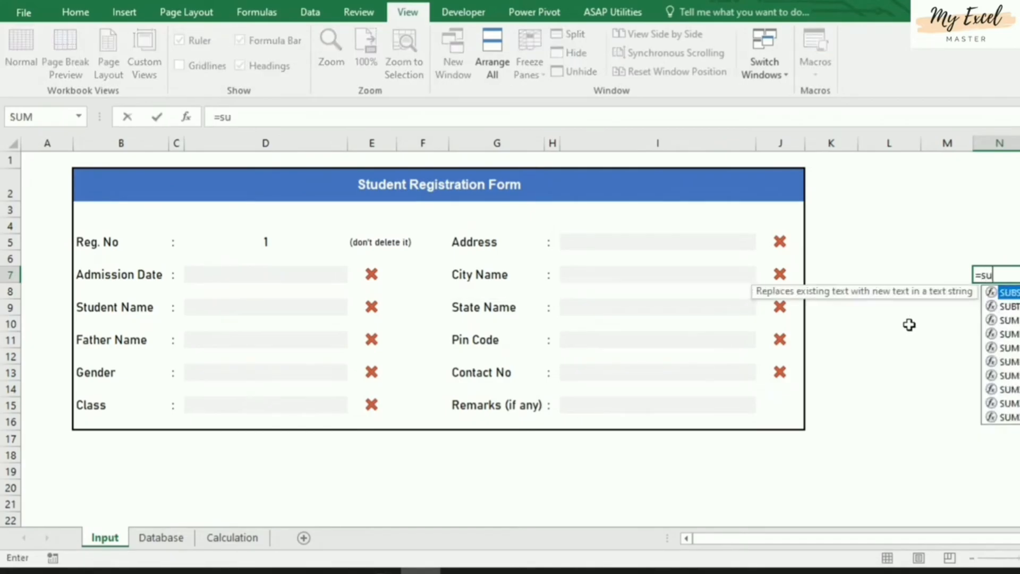
{"action": "type", "text": "m("}
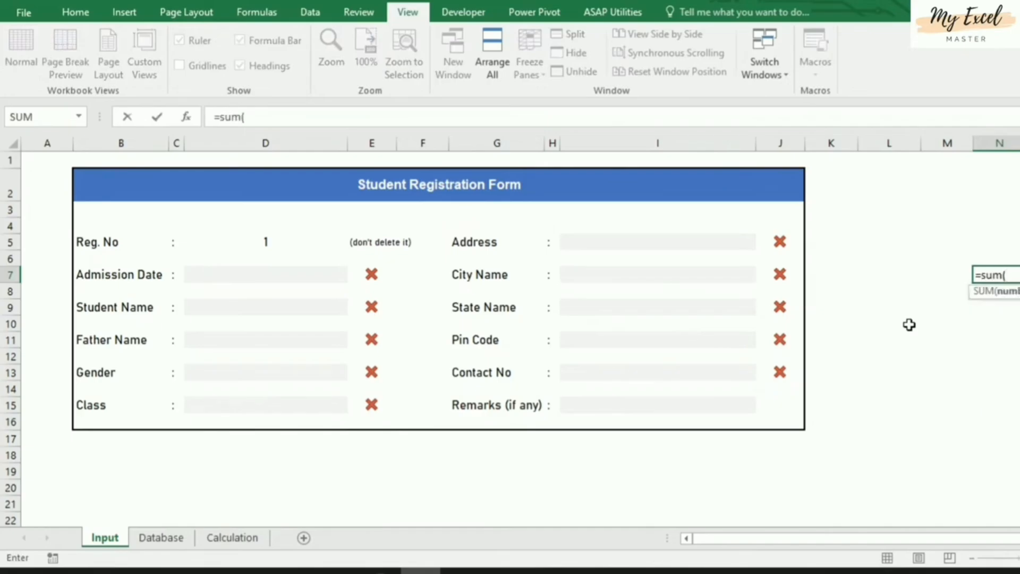
{"action": "left_click", "coordinate": [376, 270]}
{"action": "left_click", "coordinate": [374, 307], "text": "ctrl"}
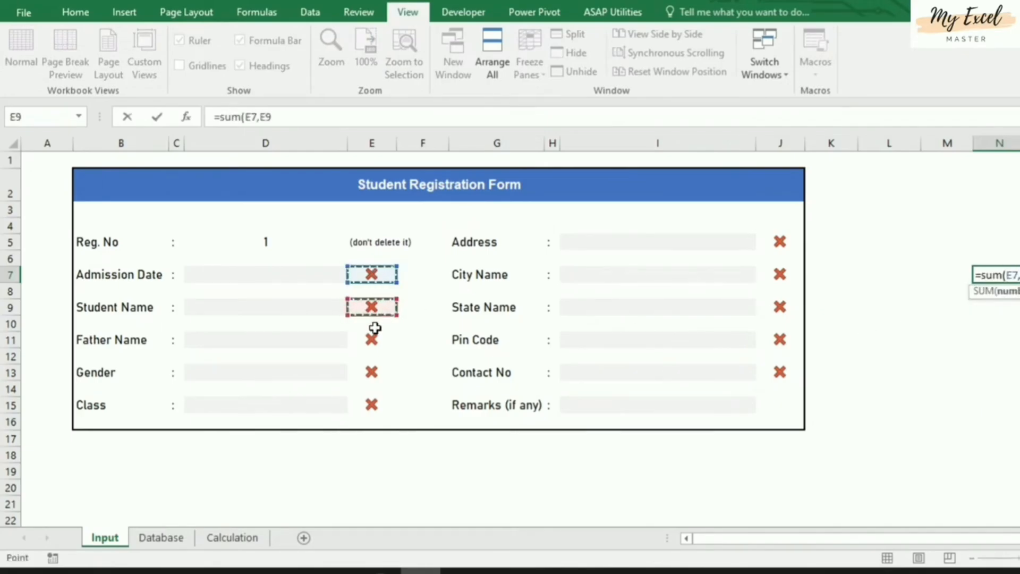
{"action": "left_click", "coordinate": [374, 339], "text": "ctrl"}
{"action": "left_click", "coordinate": [375, 371], "text": "ctrl"}
{"action": "left_click", "coordinate": [373, 405], "text": "ctrl"}
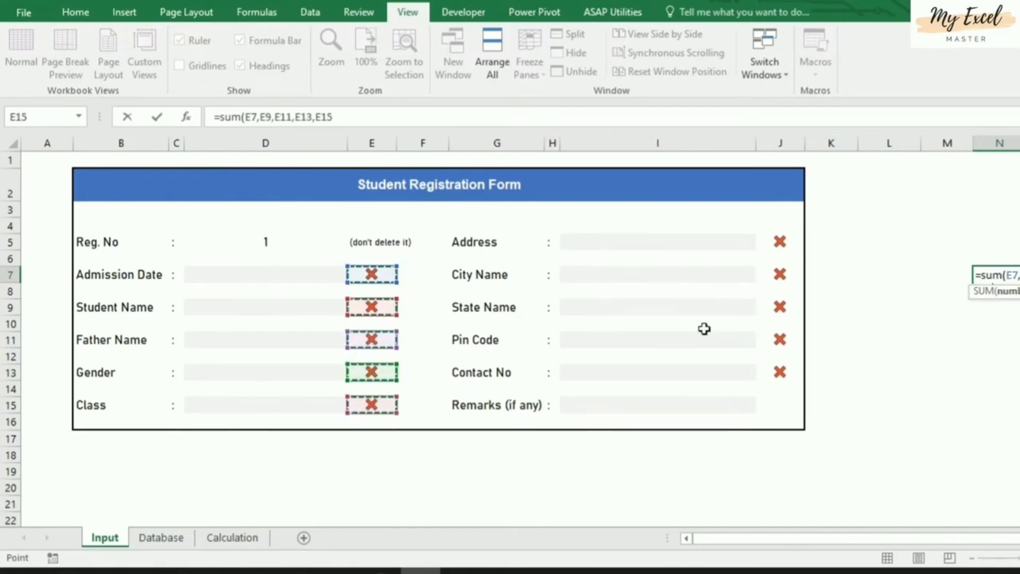
{"action": "left_click", "coordinate": [781, 244], "text": "ctrl"}
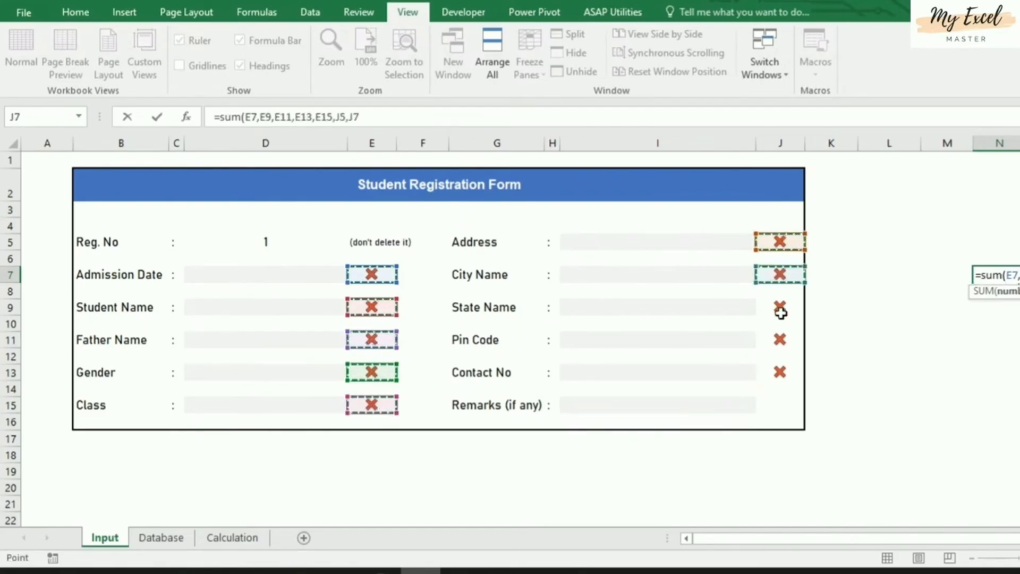
{"action": "left_click", "coordinate": [780, 340], "text": "ctrl"}
{"action": "left_click", "coordinate": [781, 372], "text": "ctrl"}
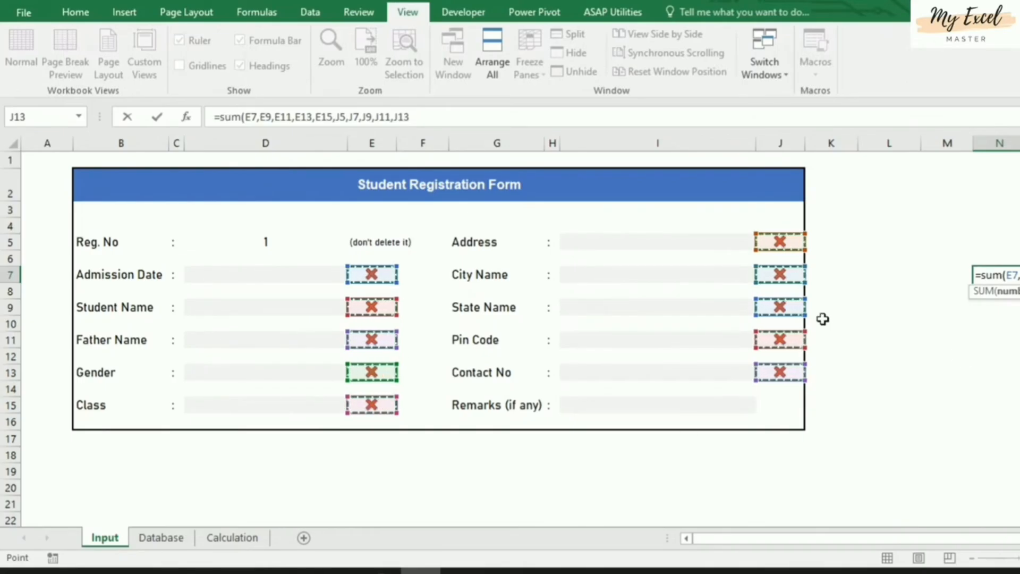
Commit the N7 SUM formula and enter 8/15 as a test Admission Date
{"action": "key", "text": "Return"}
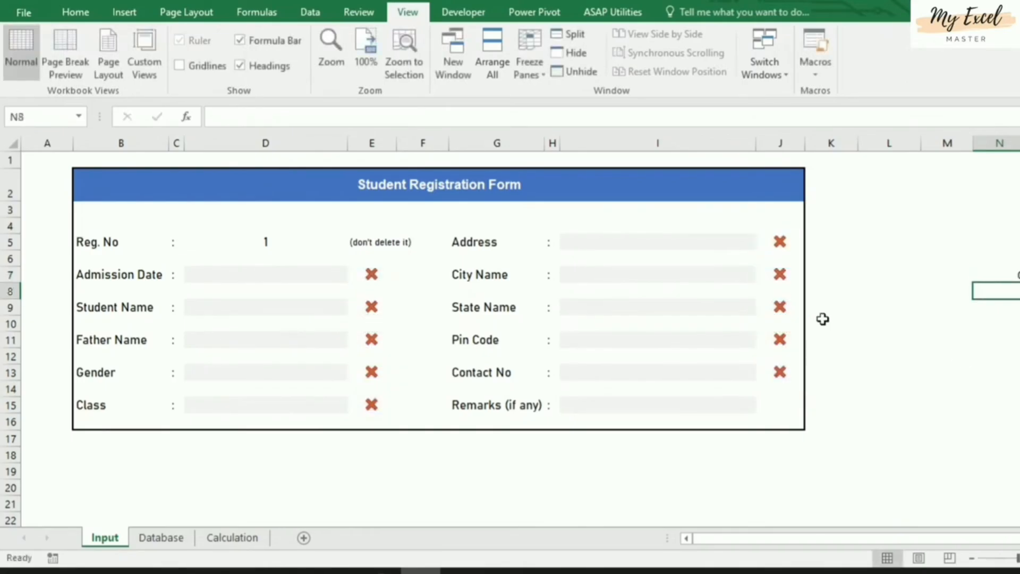
{"action": "left_click", "coordinate": [991, 278]}
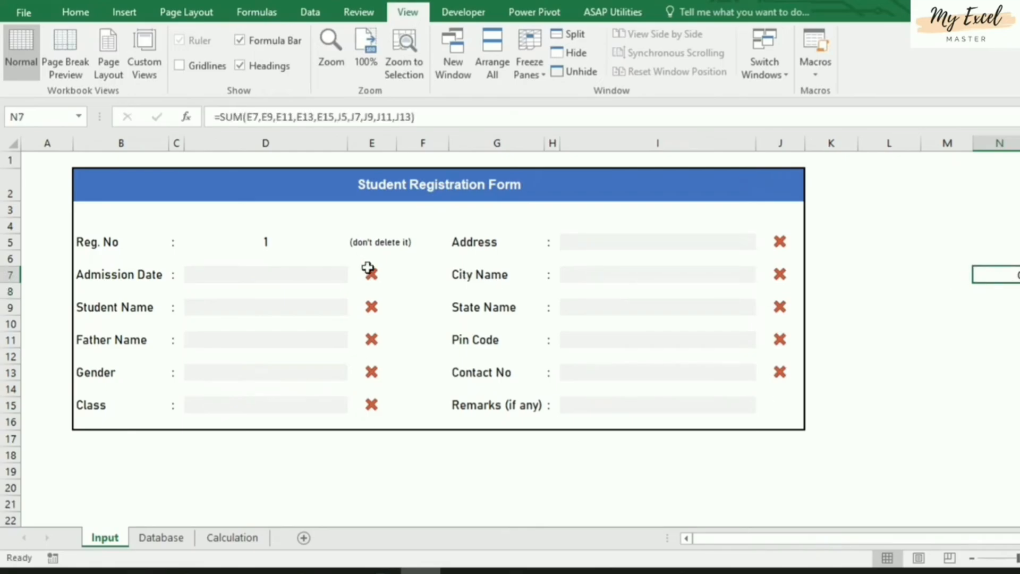
{"action": "left_click", "coordinate": [289, 272]}
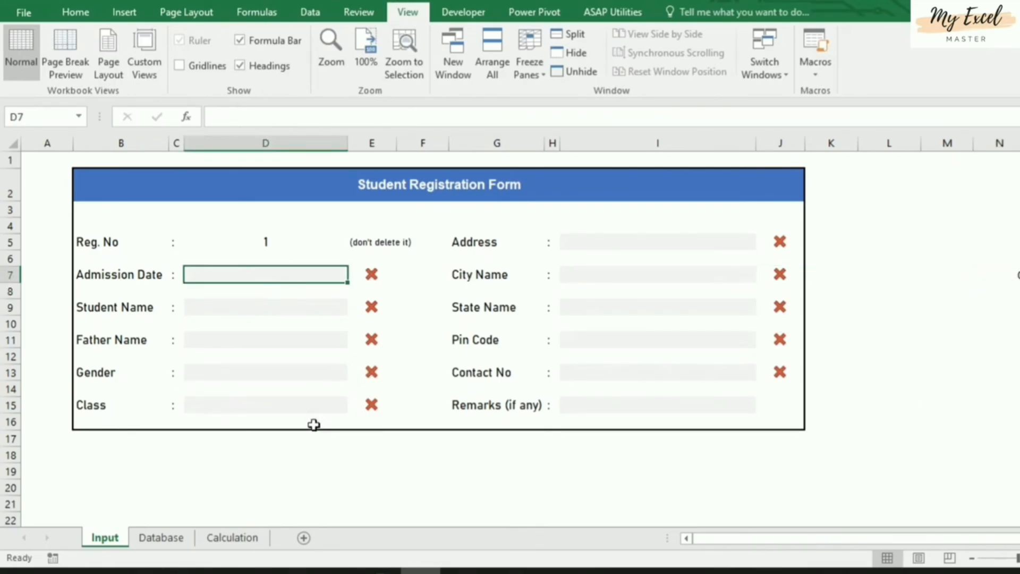
{"action": "type", "text": "8/15"}
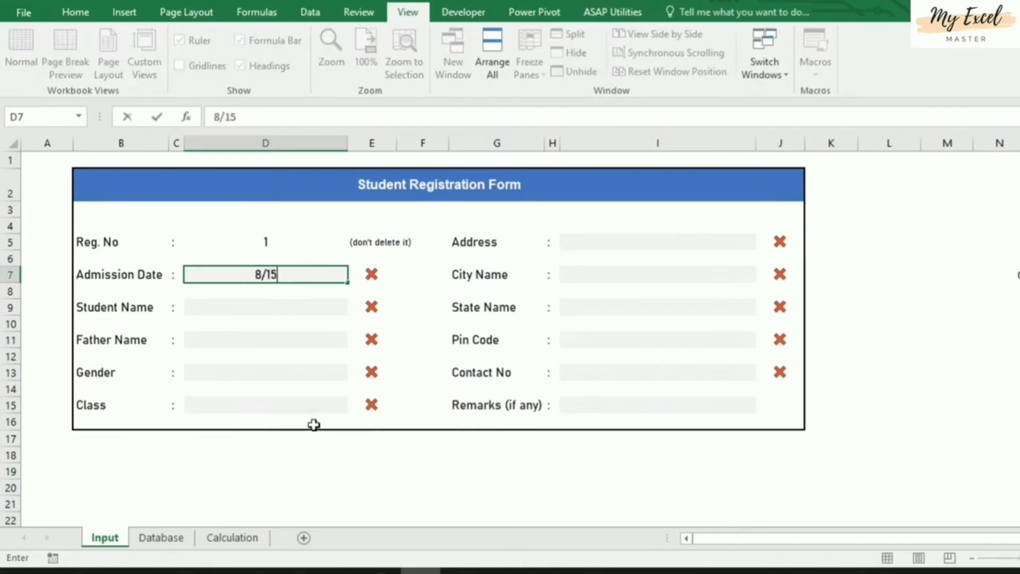
{"action": "key", "text": "Return"}
{"action": "key", "text": "Up"}
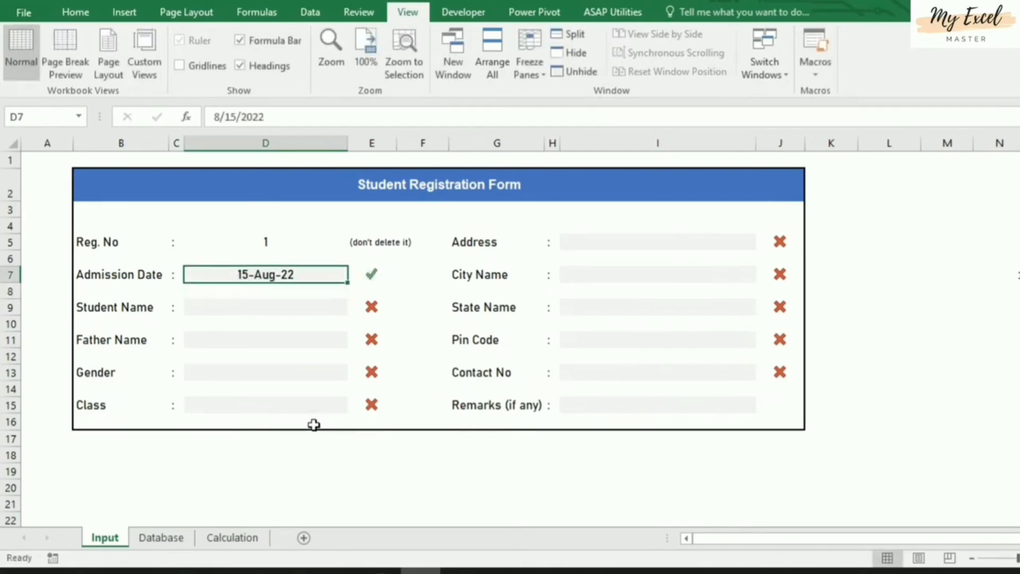
{"action": "left_click", "coordinate": [371, 272]}
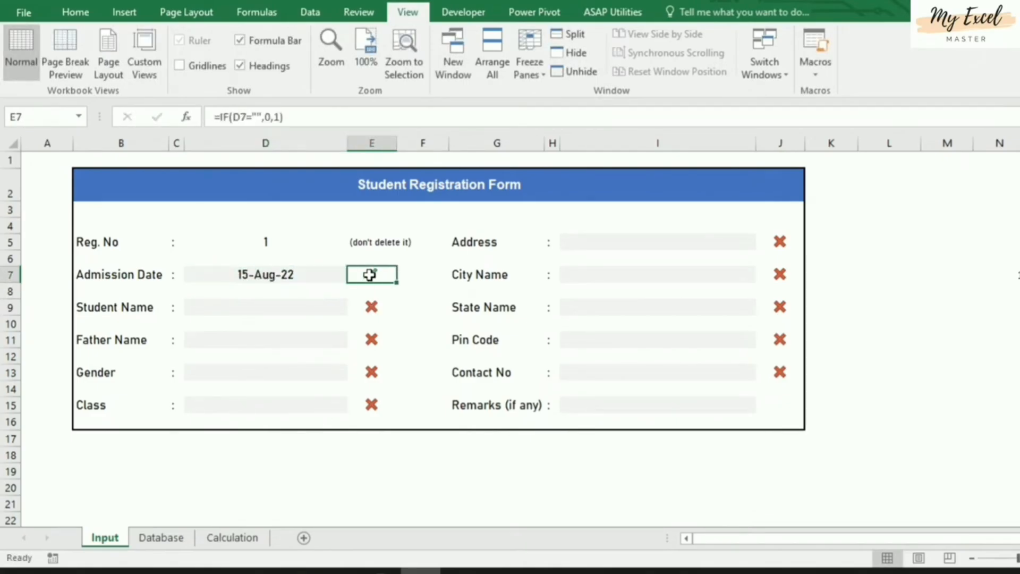
{"action": "left_click", "coordinate": [1006, 274]}
Fill Student Name and Father Name with test text, Gender Male and Class 2nd
{"action": "left_click", "coordinate": [265, 304]}
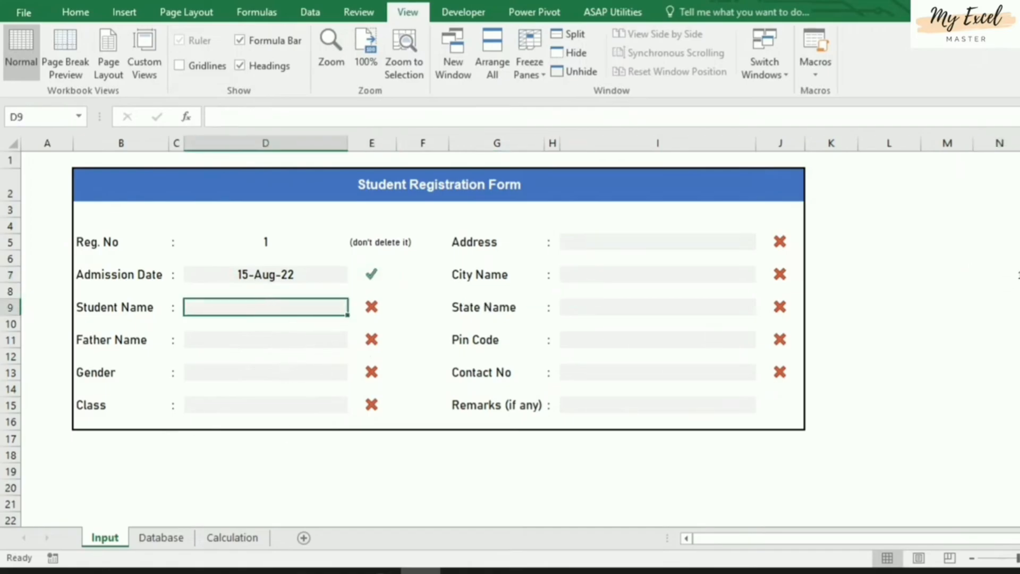
{"action": "left_click", "coordinate": [1012, 277]}
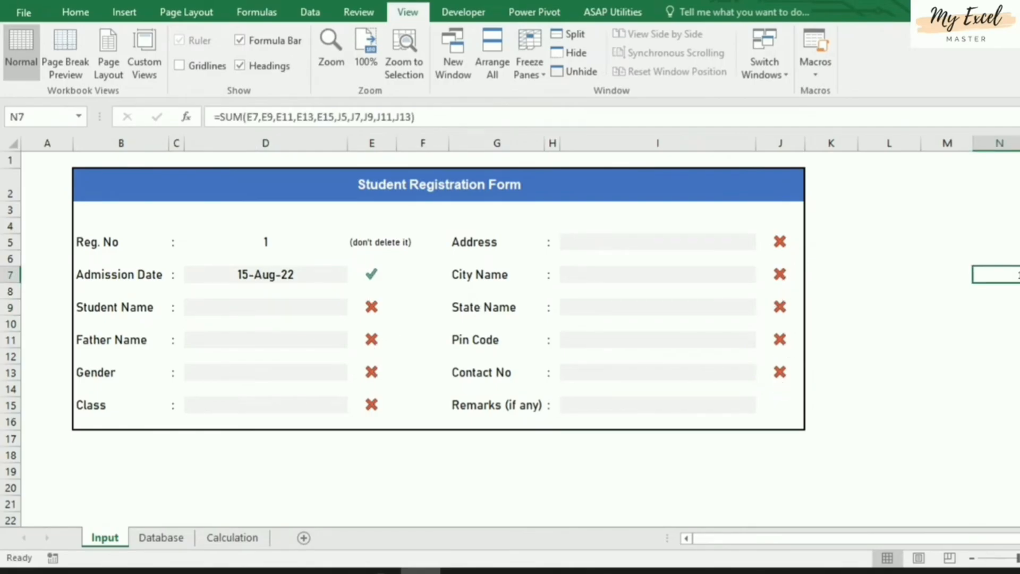
{"action": "left_click", "coordinate": [215, 317]}
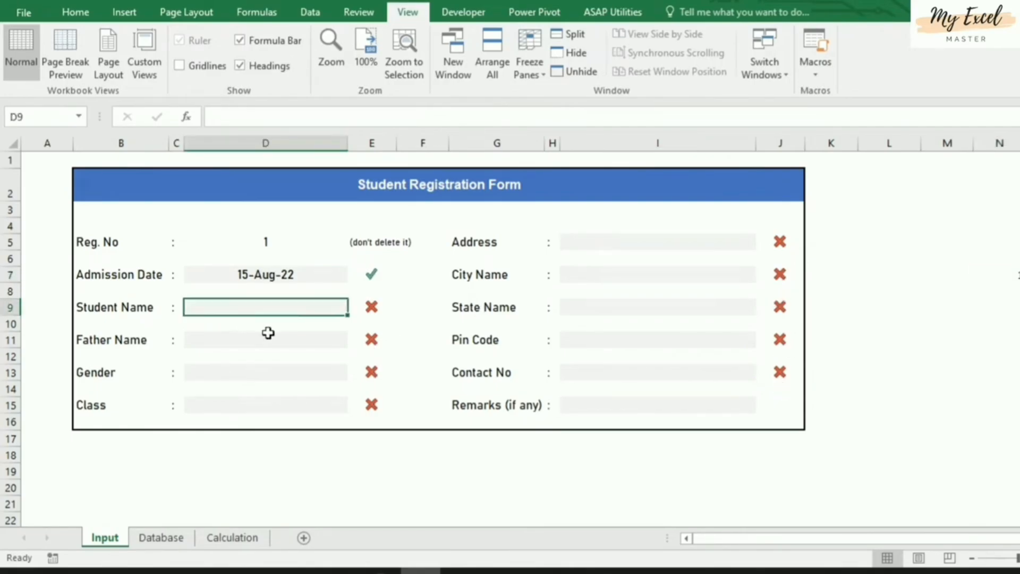
{"action": "type", "text": "asdfdas"}
{"action": "key", "text": "Return"}
{"action": "key", "text": "Return"}
{"action": "type", "text": "asdfdasf"}
{"action": "key", "text": "Return"}
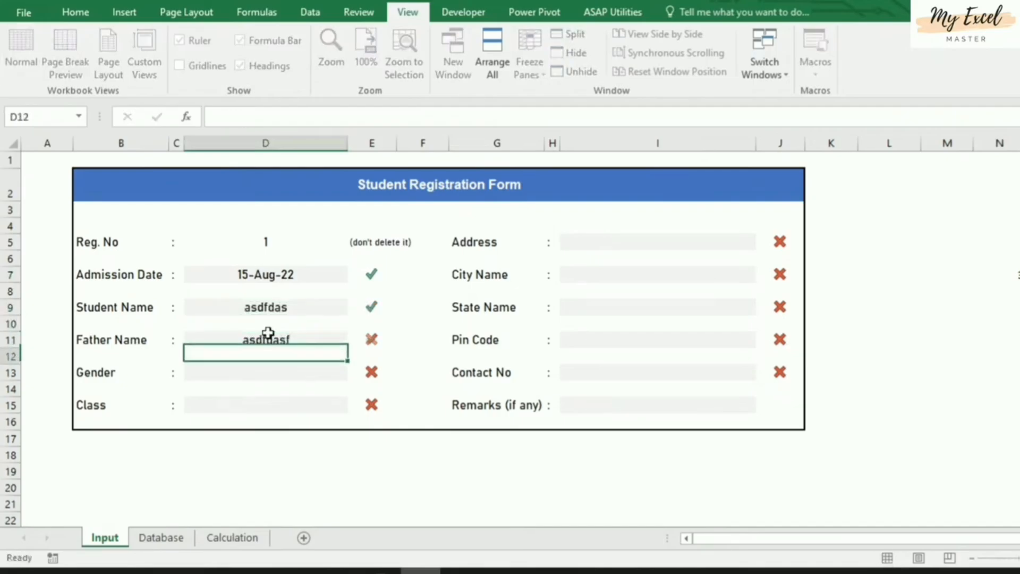
{"action": "key", "text": "Return"}
{"action": "key", "text": "alt+Down"}
{"action": "key", "text": "Down"}
{"action": "key", "text": "Return"}
{"action": "key", "text": "Return"}
{"action": "key", "text": "Return"}
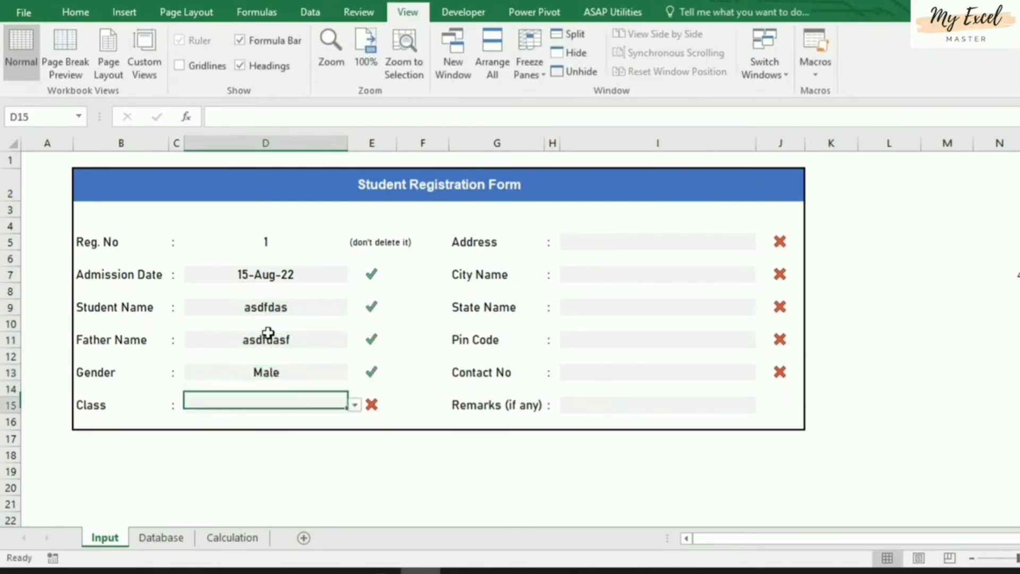
{"action": "key", "text": "alt+Down"}
{"action": "key", "text": "Down"}
{"action": "key", "text": "Down"}
Fill Address, City, State Andhra Pradesh, Pin Code and Contact No; N7 totals 10
{"action": "key", "text": "Return"}
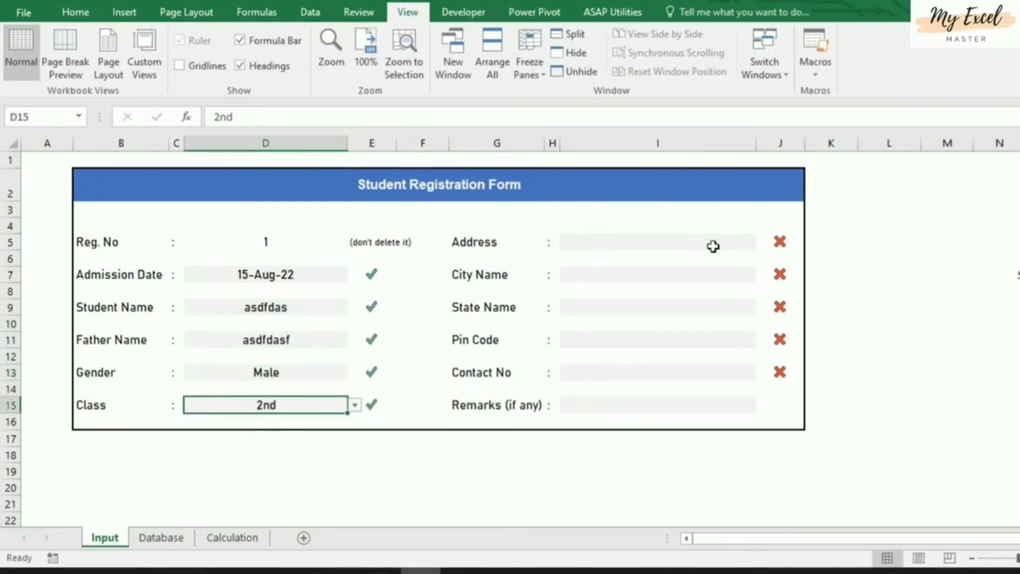
{"action": "left_click", "coordinate": [713, 246]}
{"action": "type", "text": "asdfasdf"}
{"action": "key", "text": "Return"}
{"action": "key", "text": "Return"}
{"action": "type", "text": "asdf"}
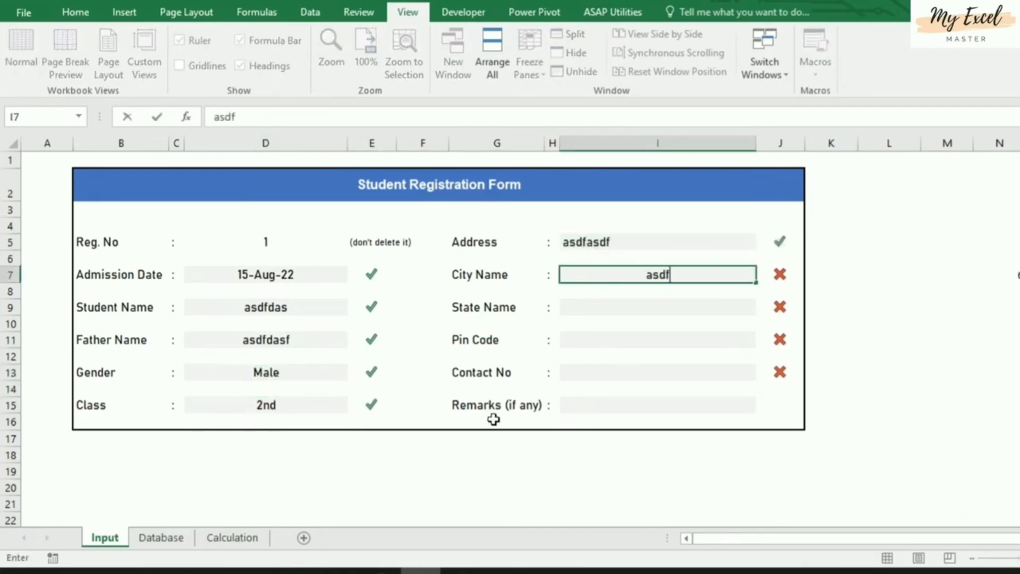
{"action": "key", "text": "Return"}
{"action": "key", "text": "Return"}
{"action": "key", "text": "alt+Down"}
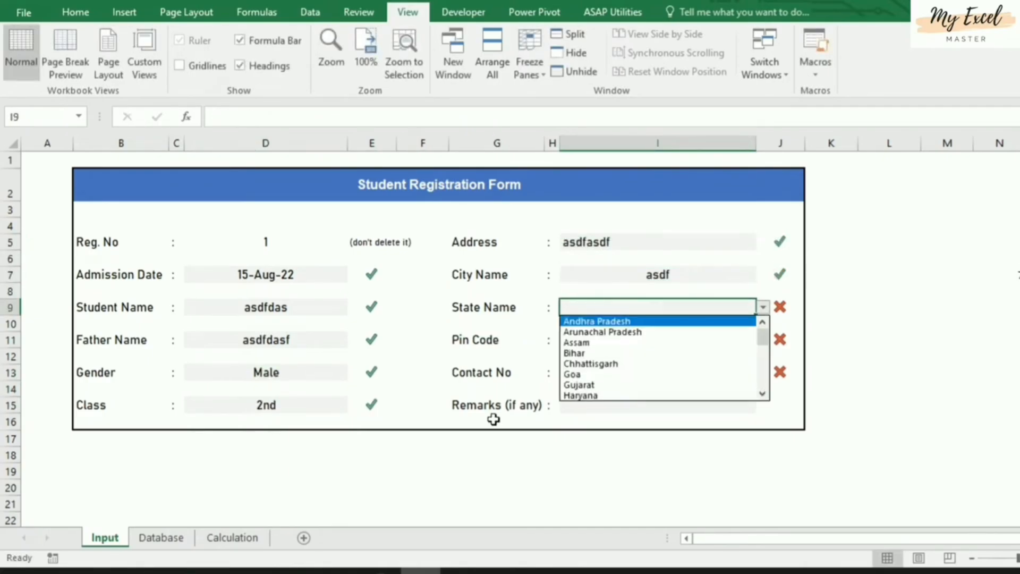
{"action": "key", "text": "Return"}
{"action": "key", "text": "Return"}
{"action": "key", "text": "Return"}
{"action": "type", "text": "asdfadsf"}
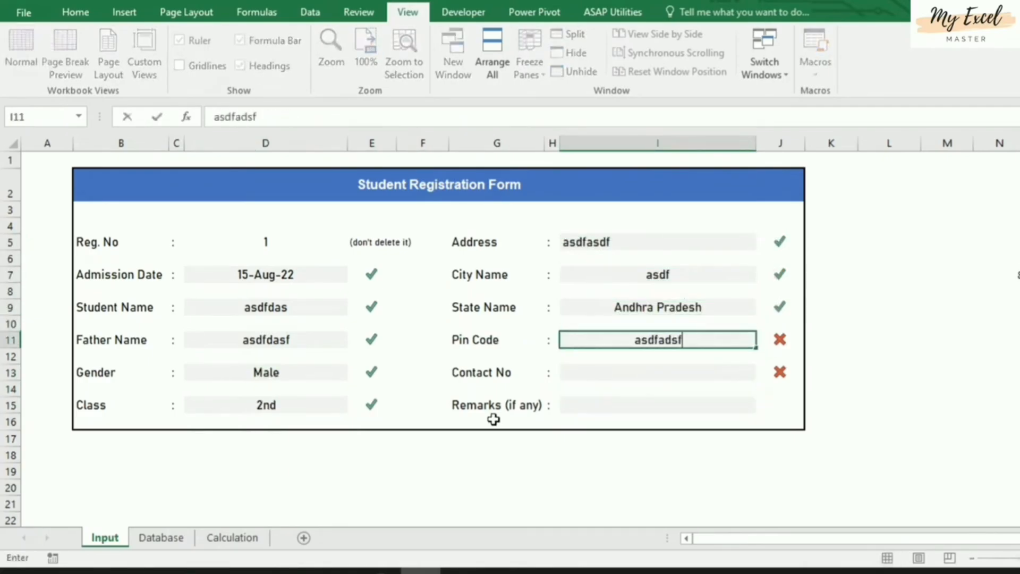
{"action": "key", "text": "Return"}
{"action": "key", "text": "Return"}
{"action": "type", "text": "asdf"}
{"action": "key", "text": "Return"}
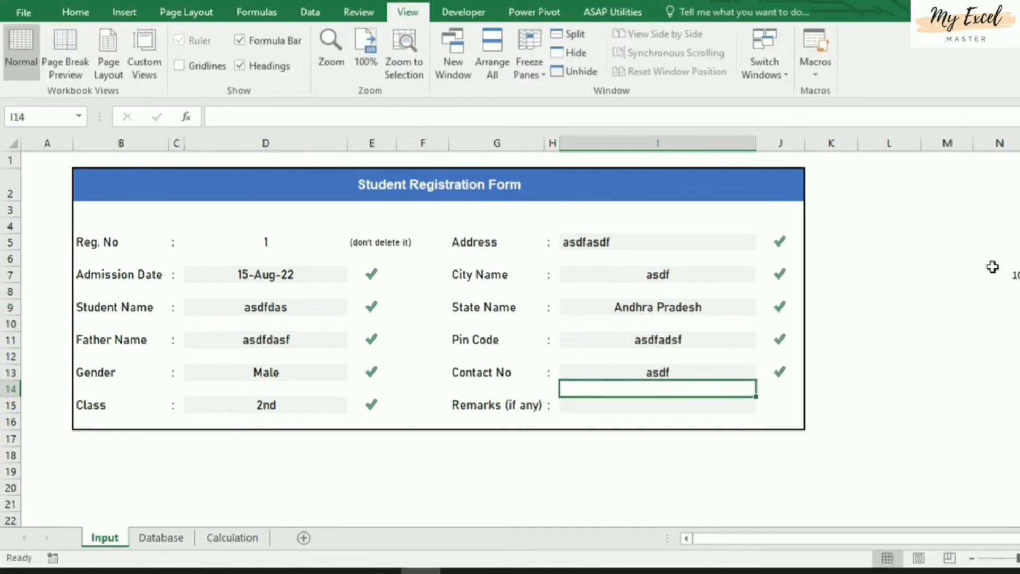
{"action": "left_click", "coordinate": [1009, 274]}
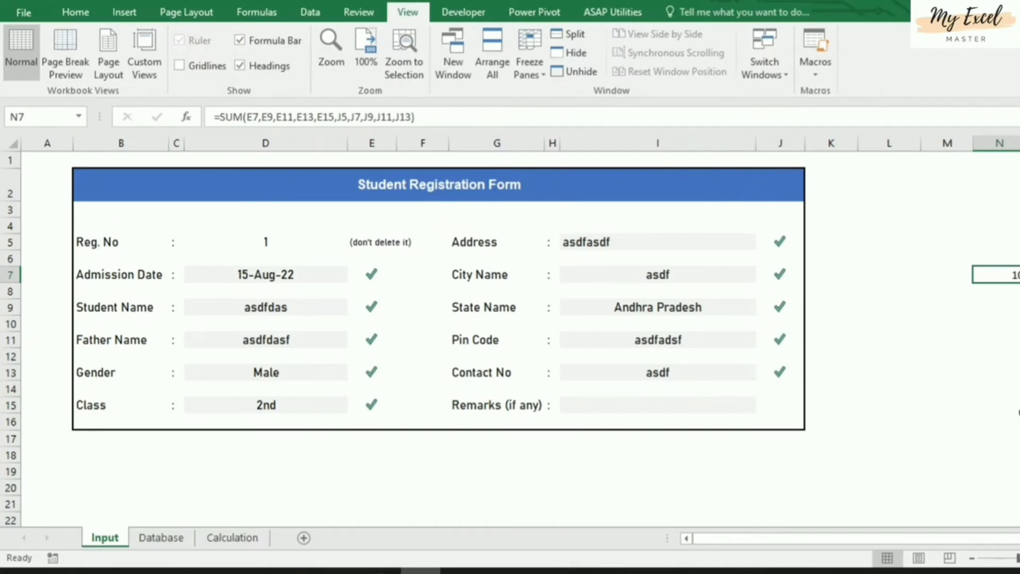
Enter 'Submit' in N11 and centre it horizontally and vertically
{"action": "left_click", "coordinate": [1005, 343]}
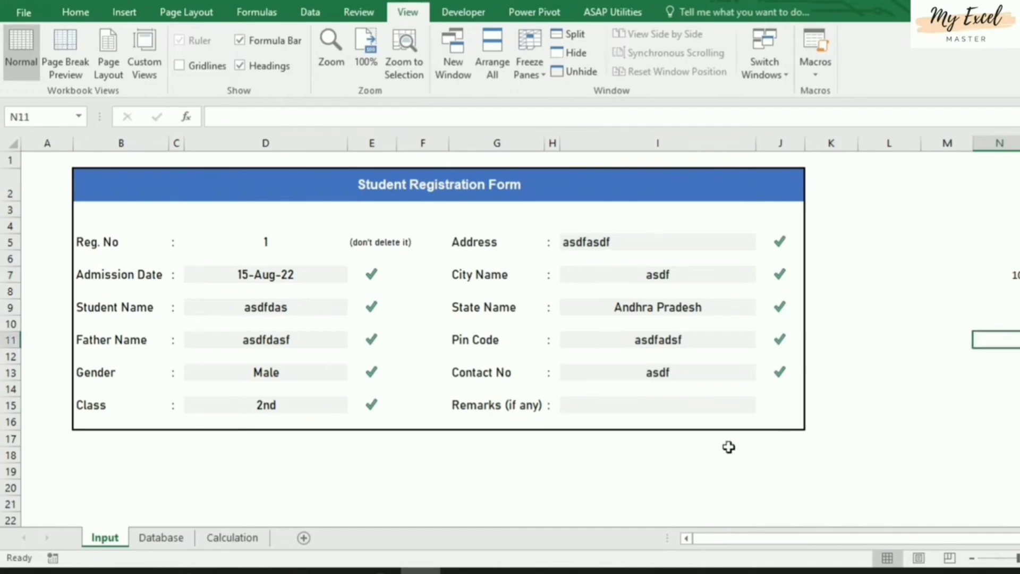
{"action": "type", "text": "Submit"}
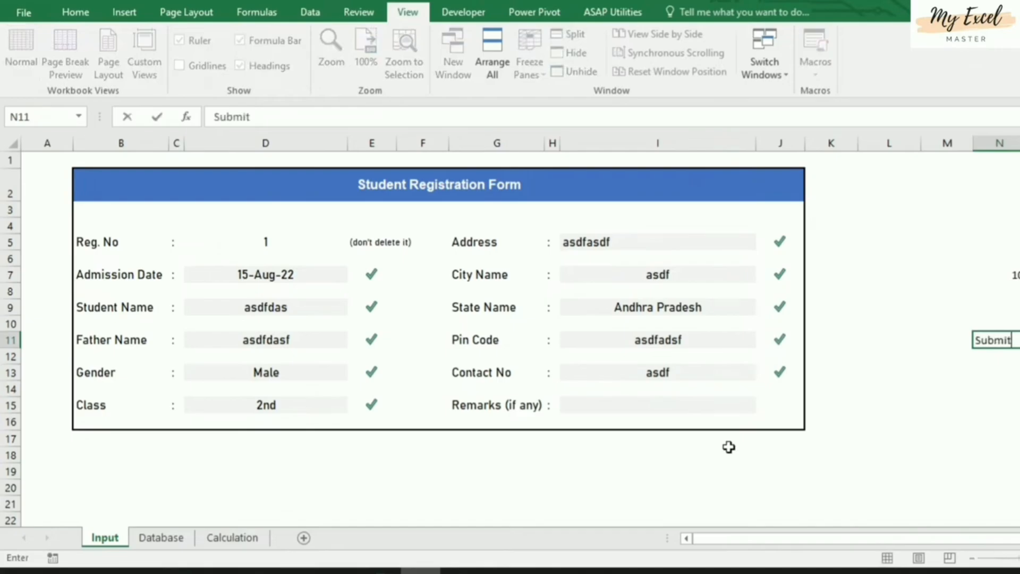
{"action": "key", "text": "Return"}
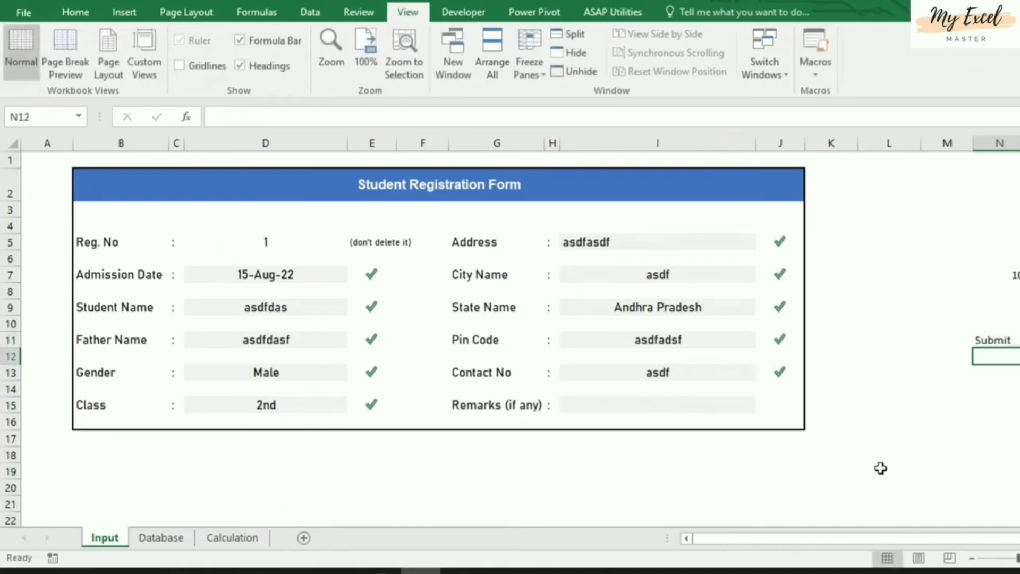
{"action": "left_click", "coordinate": [998, 340]}
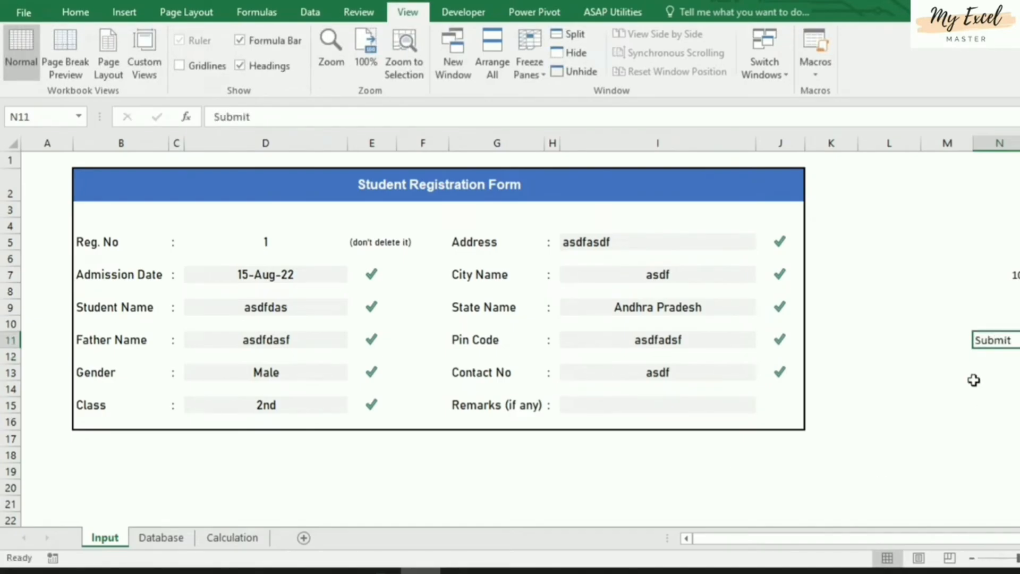
{"action": "left_click", "coordinate": [76, 13]}
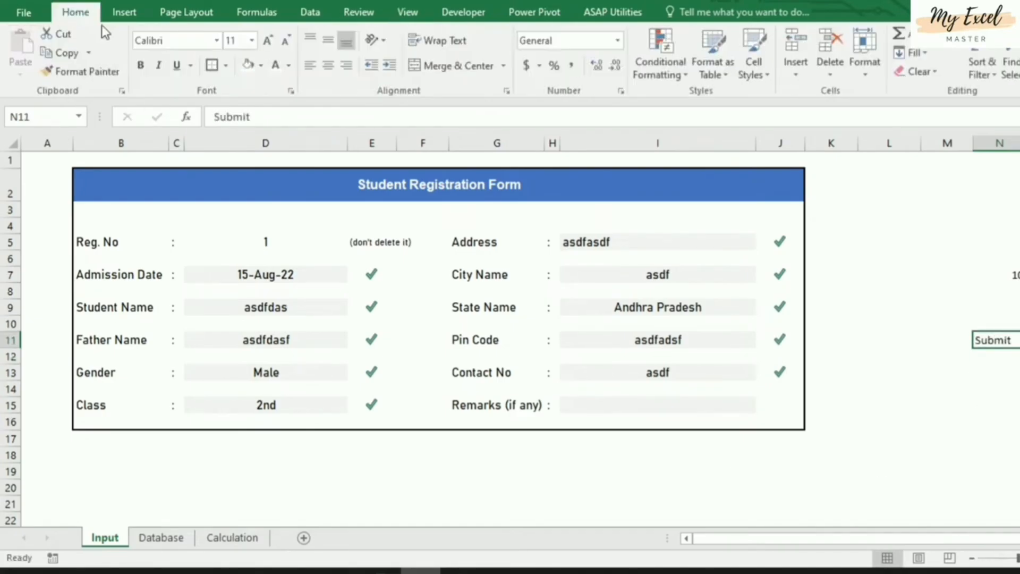
{"action": "left_click", "coordinate": [328, 60]}
{"action": "left_click", "coordinate": [327, 43]}
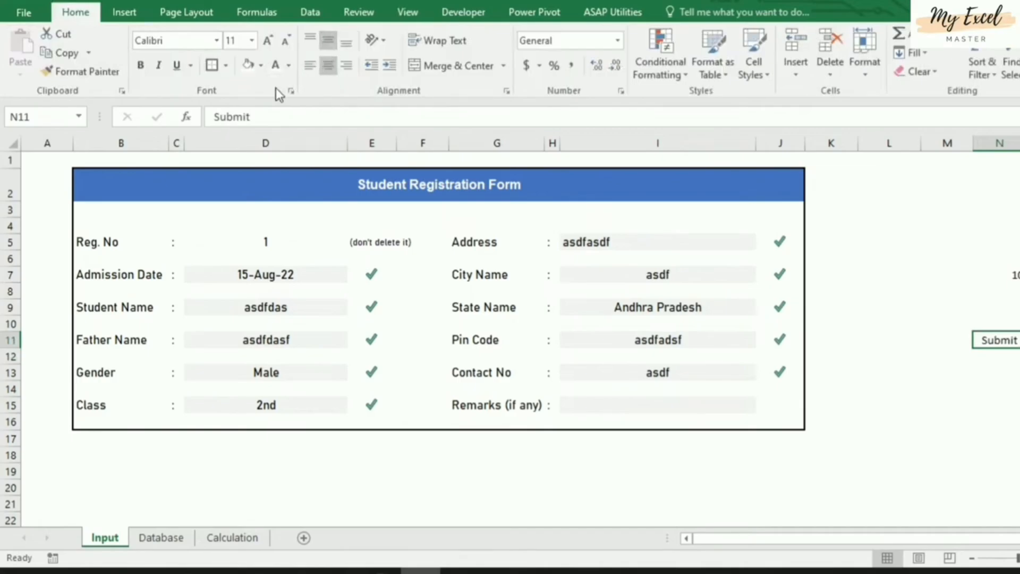
Give N11 no fill and white font colour so the Submit text is hidden
{"action": "left_click", "coordinate": [261, 66]}
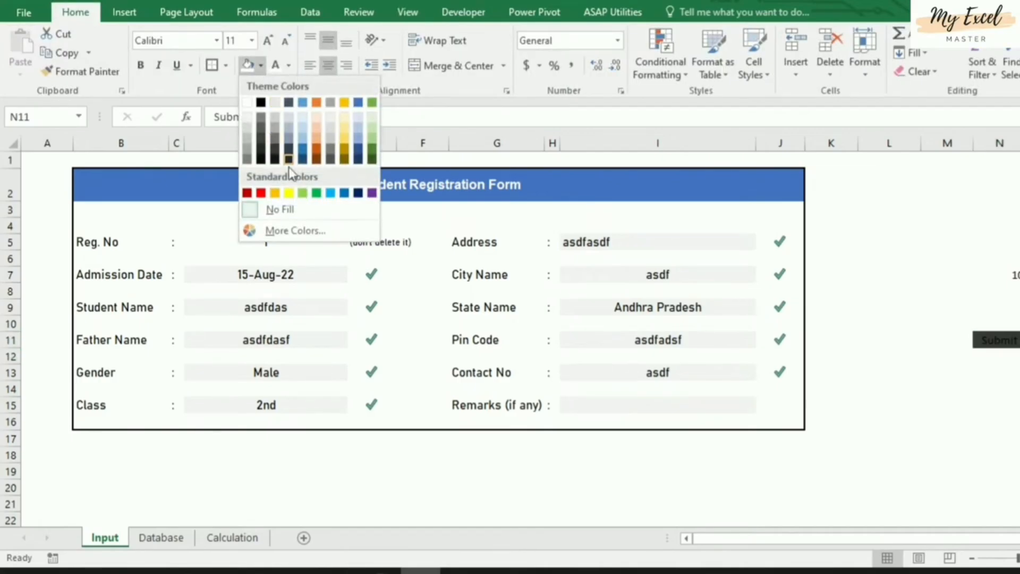
{"action": "left_click", "coordinate": [316, 192]}
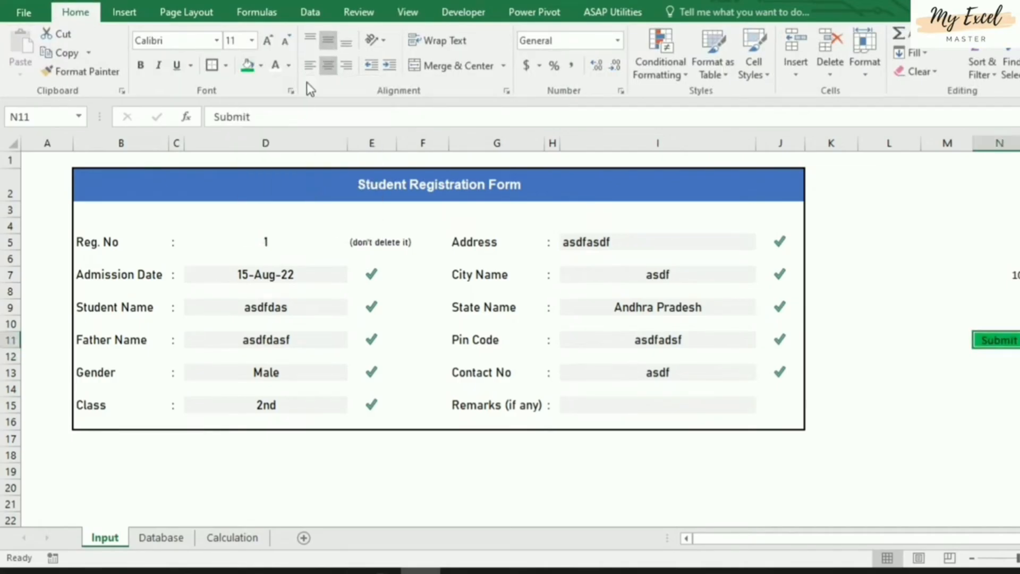
{"action": "left_click", "coordinate": [278, 66]}
{"action": "left_click", "coordinate": [999, 401]}
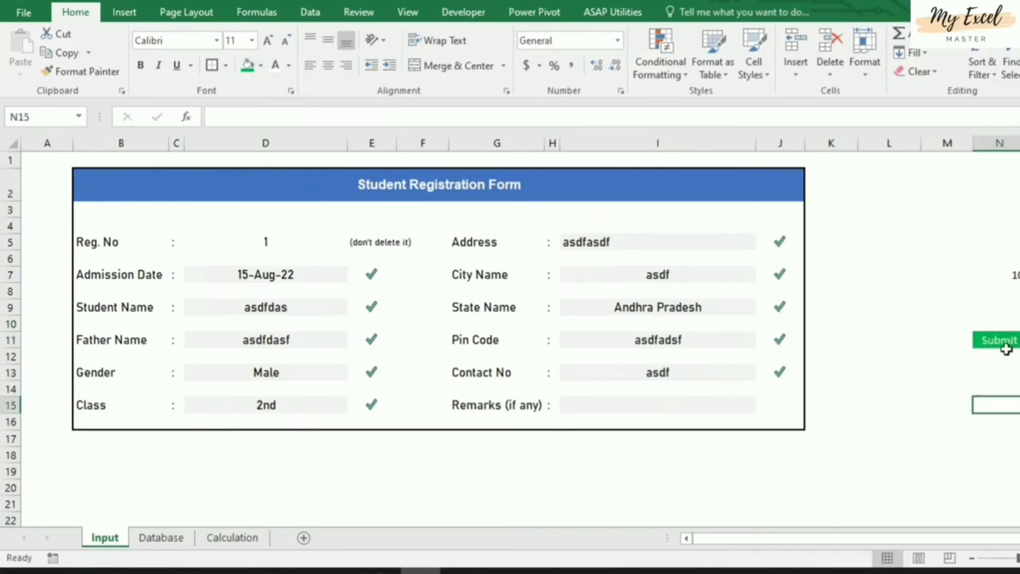
{"action": "left_click", "coordinate": [1008, 340]}
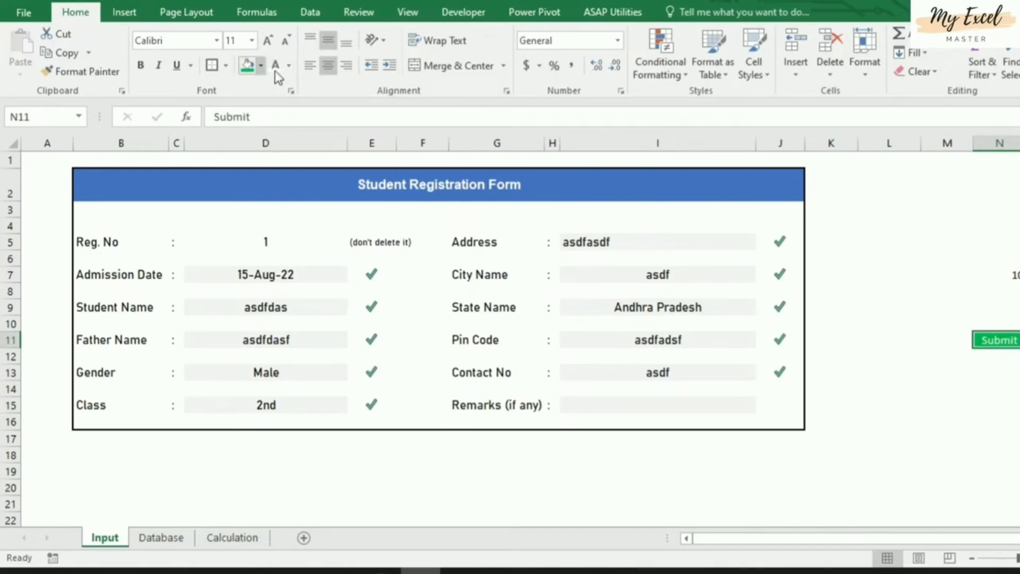
{"action": "left_click", "coordinate": [288, 66]}
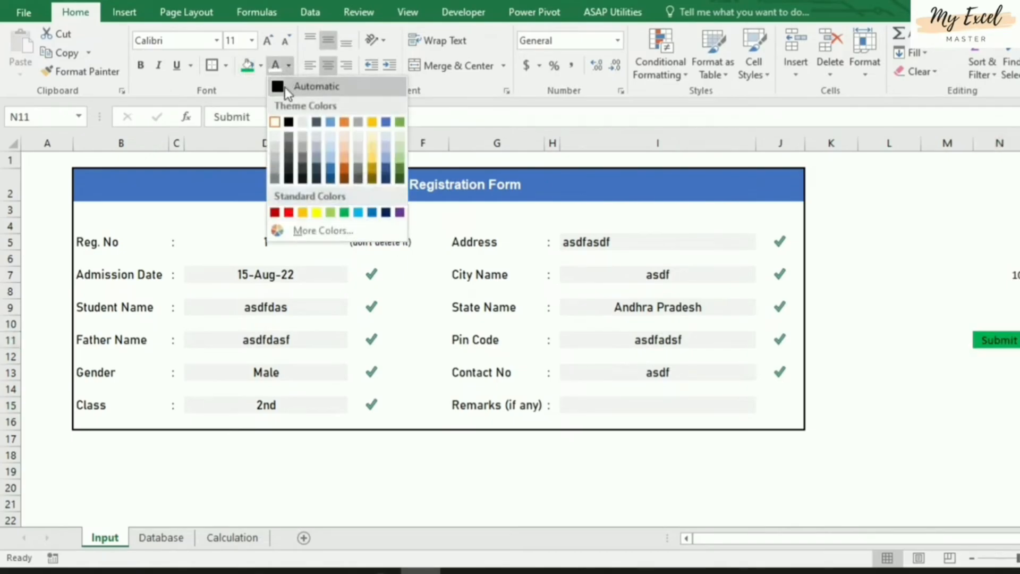
{"action": "left_click", "coordinate": [285, 87]}
{"action": "left_click", "coordinate": [261, 66]}
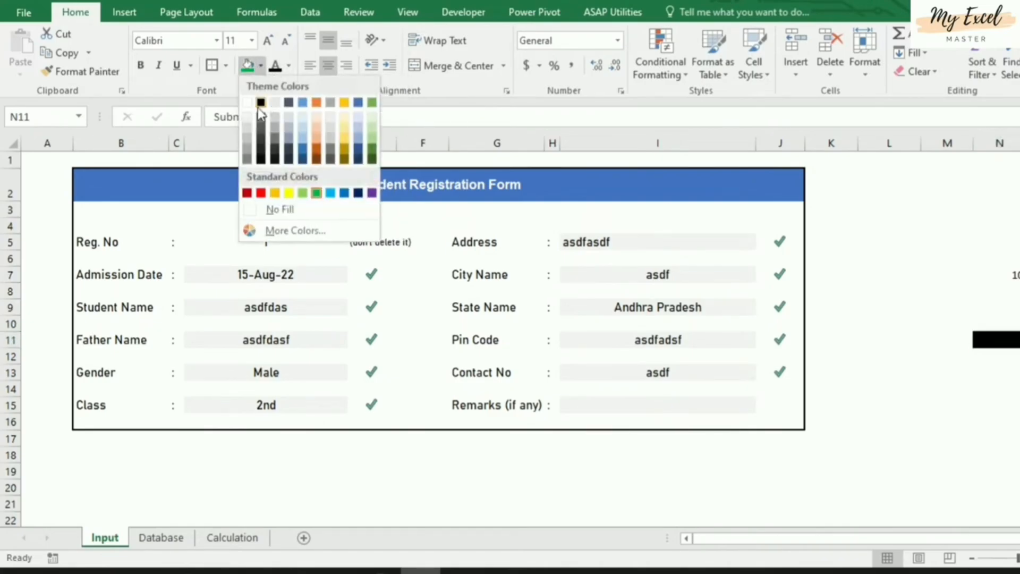
{"action": "left_click", "coordinate": [290, 210]}
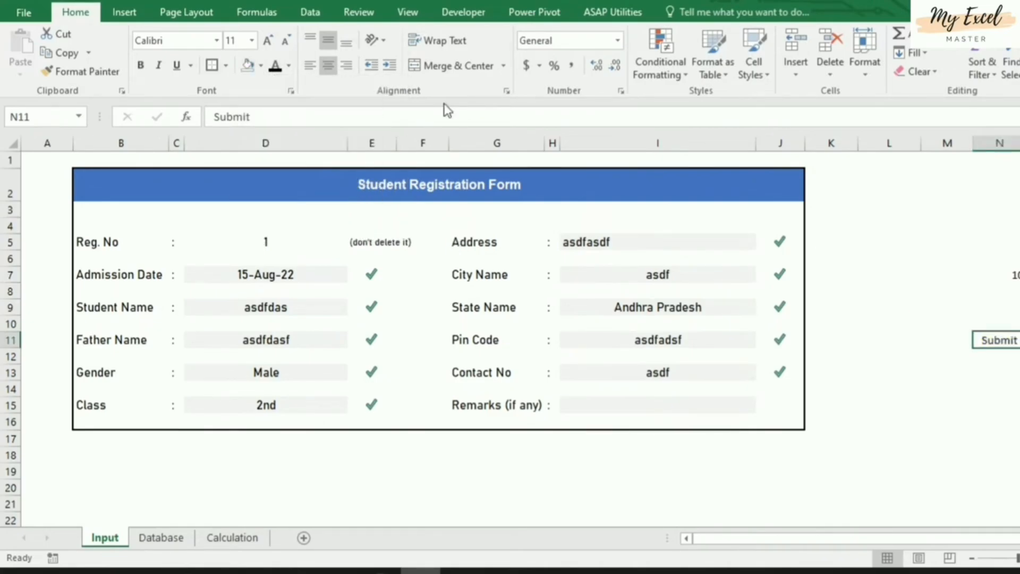
{"action": "left_click", "coordinate": [290, 70]}
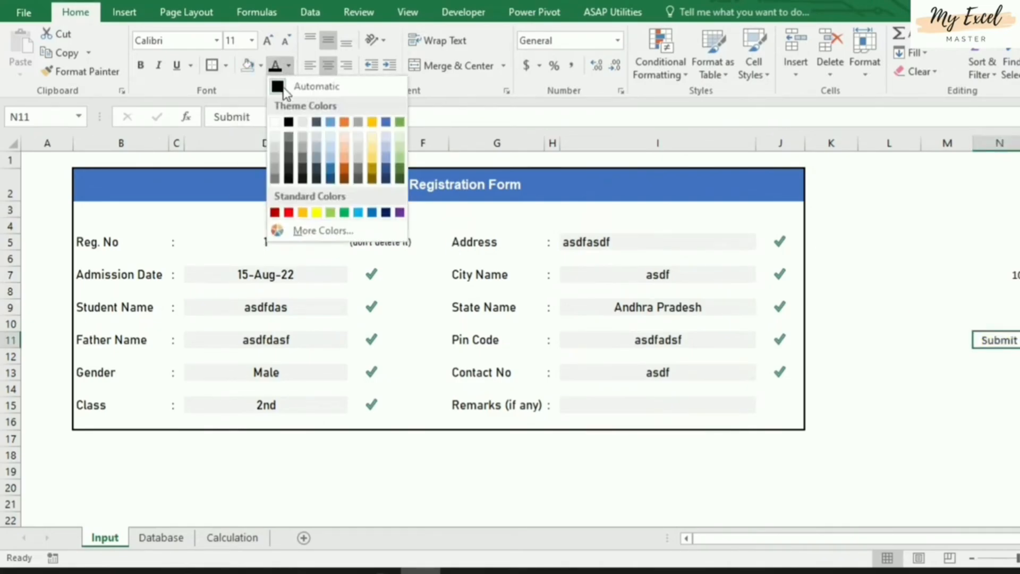
{"action": "left_click", "coordinate": [274, 123]}
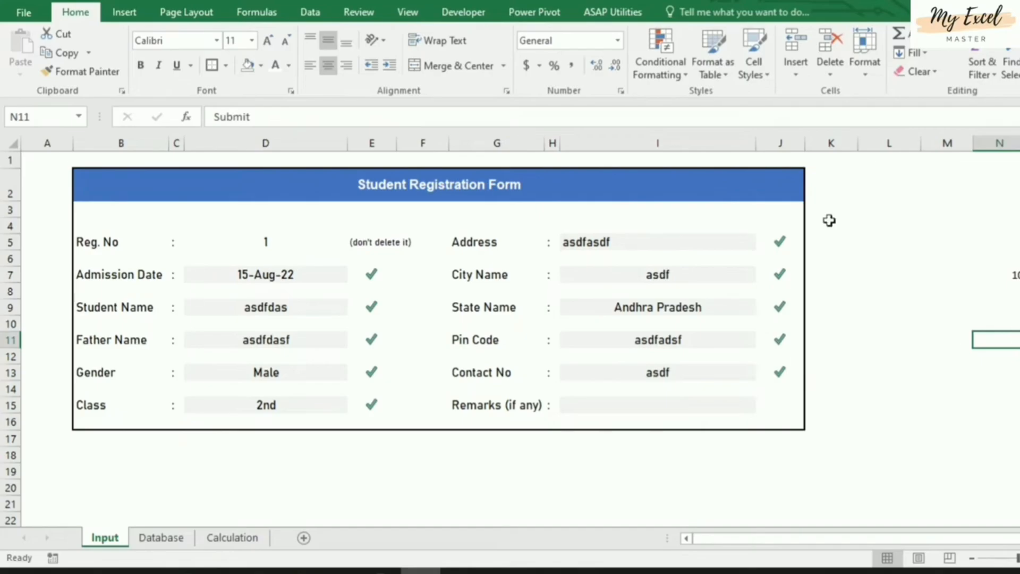
Start a new formula-based conditional formatting rule on N11 using =$N$7=10
{"action": "left_click", "coordinate": [661, 59]}
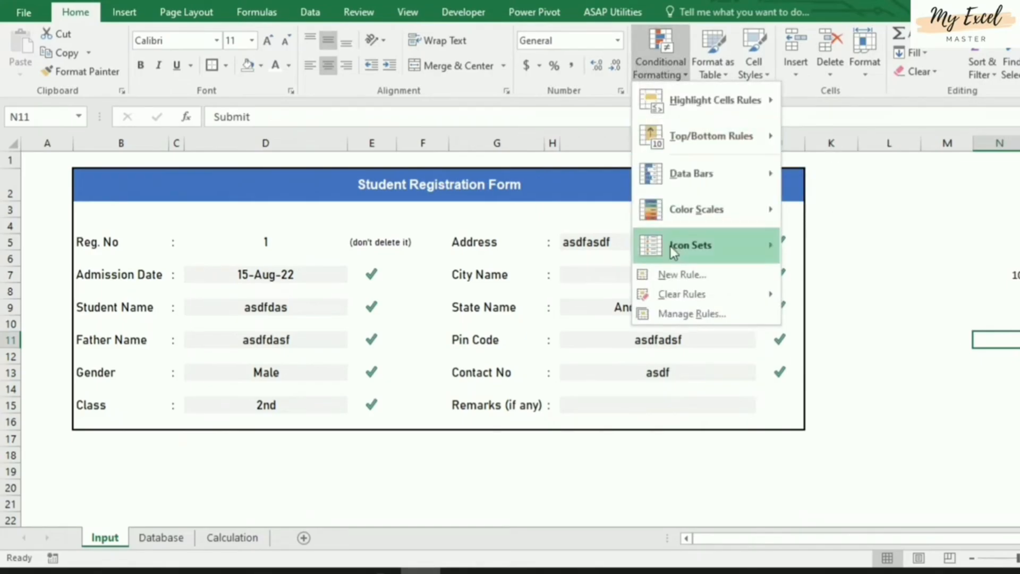
{"action": "left_click", "coordinate": [682, 274]}
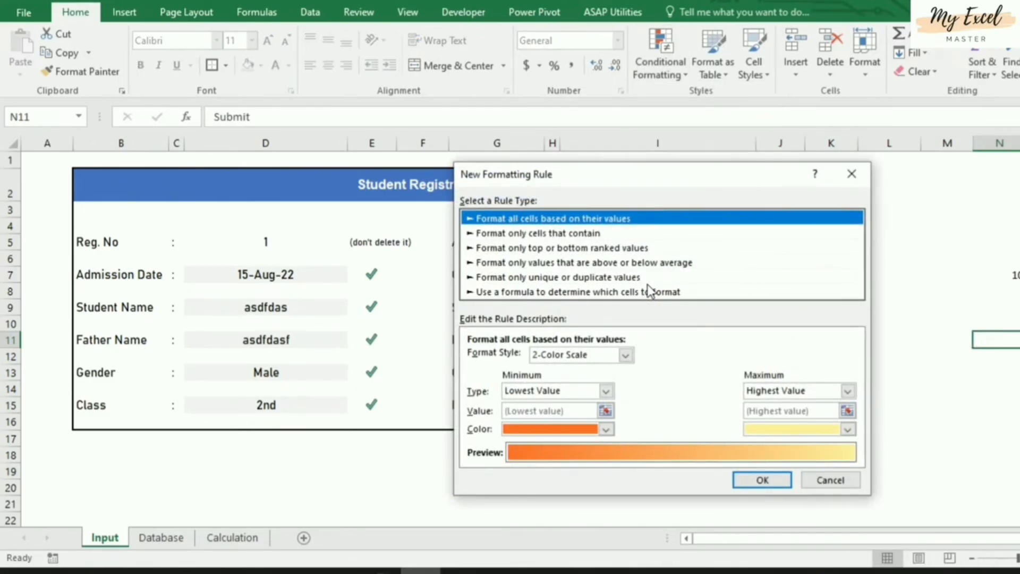
{"action": "left_click", "coordinate": [550, 234]}
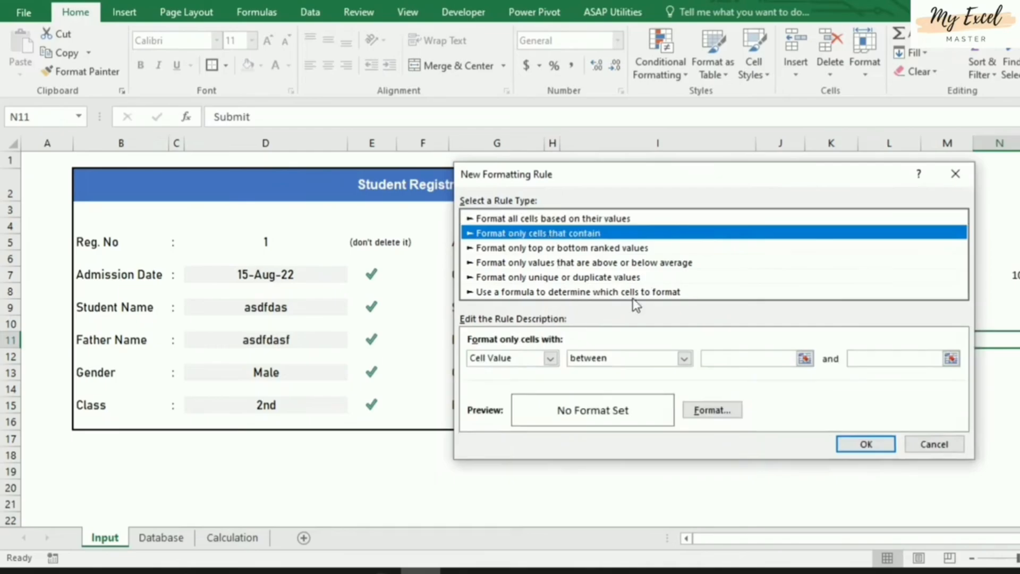
{"action": "left_click", "coordinate": [542, 294]}
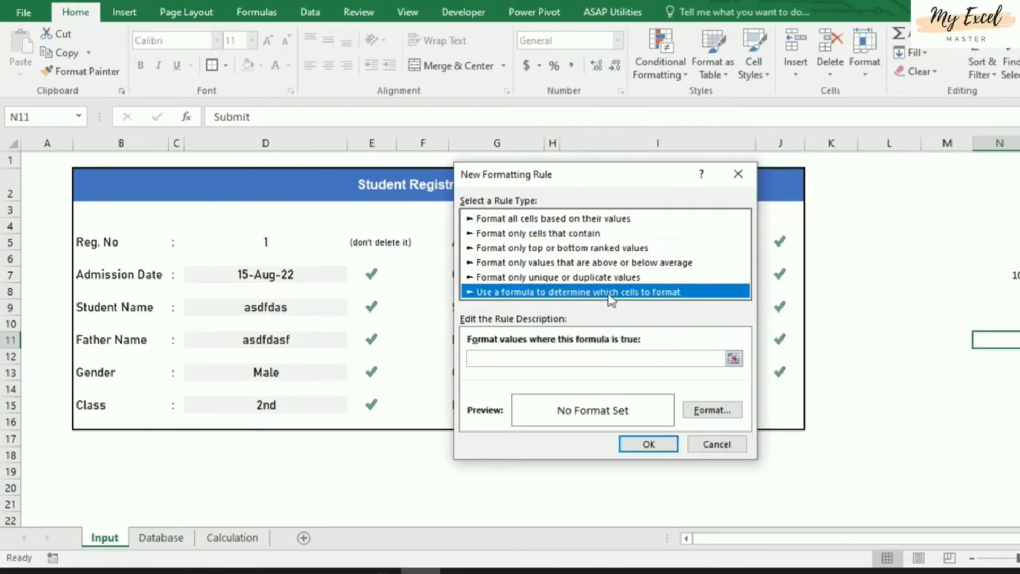
{"action": "left_click", "coordinate": [545, 361]}
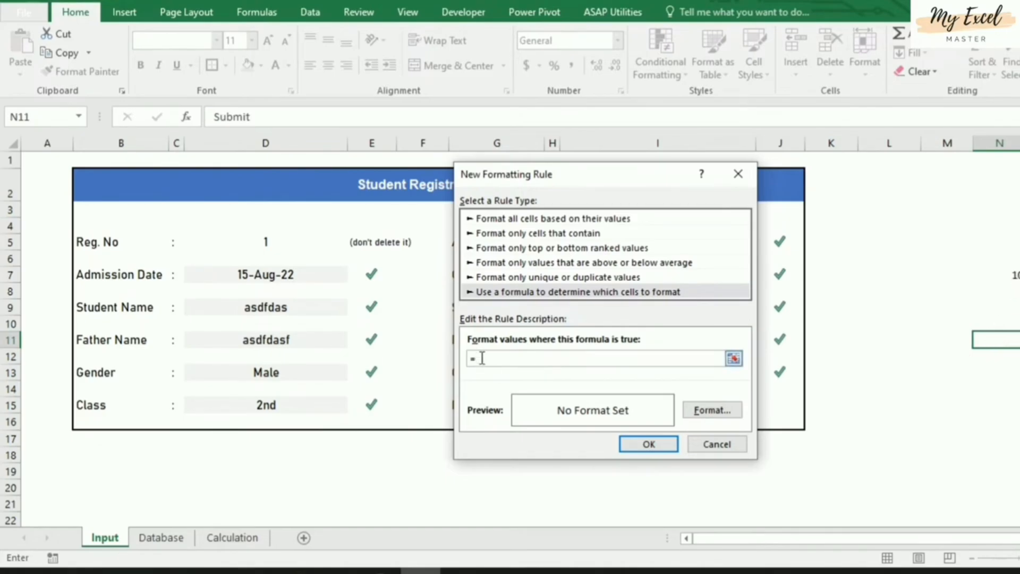
{"action": "left_click", "coordinate": [1009, 277]}
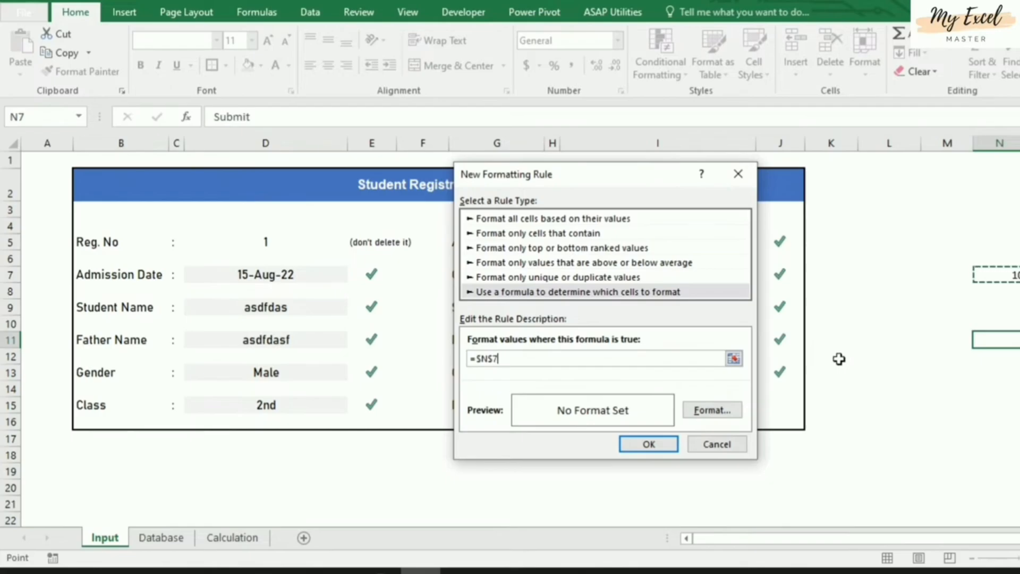
{"action": "type", "text": "=10"}
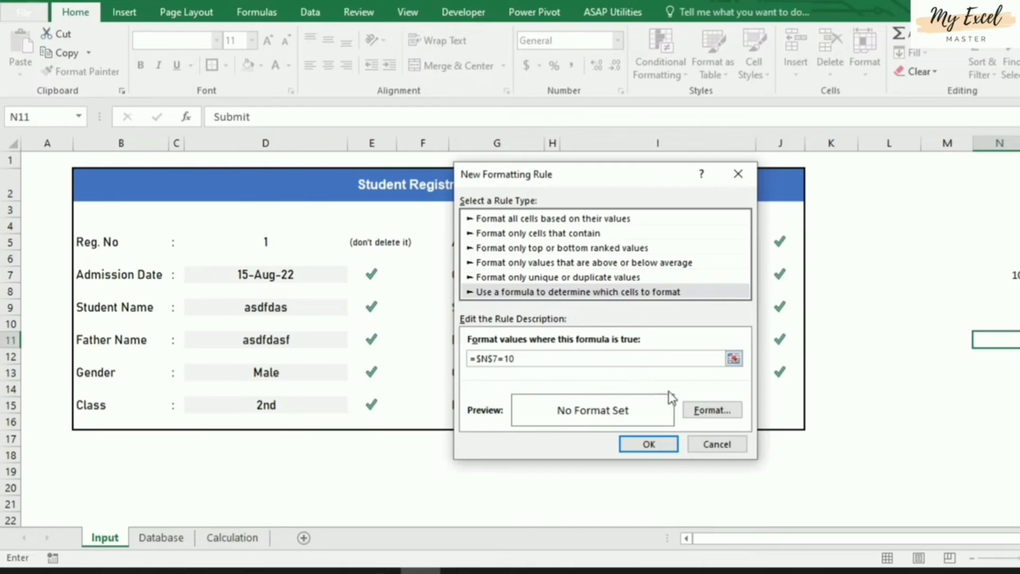
Format the rule with a green fill and white font, then save it
{"action": "left_click", "coordinate": [707, 410]}
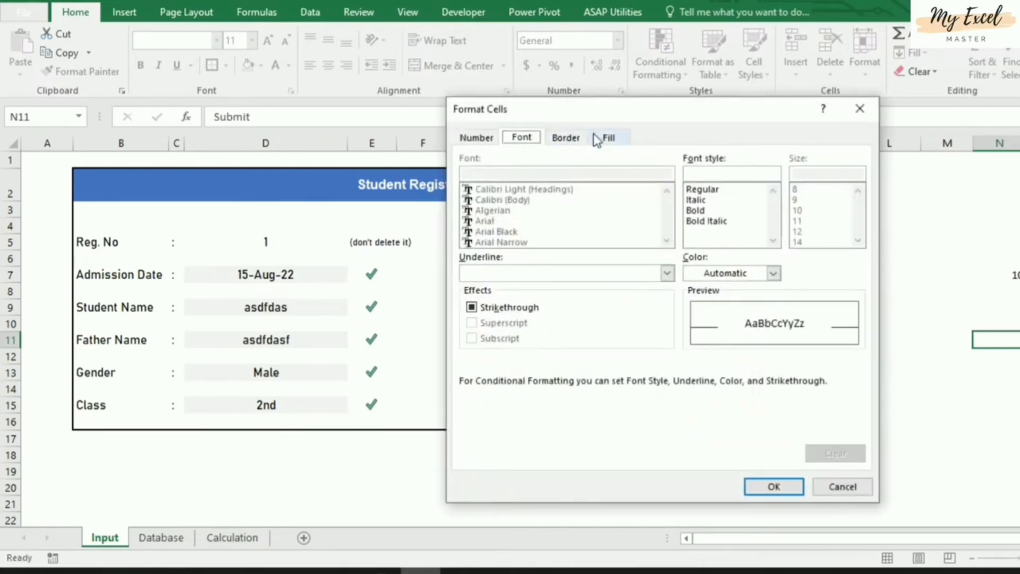
{"action": "left_click", "coordinate": [606, 139]}
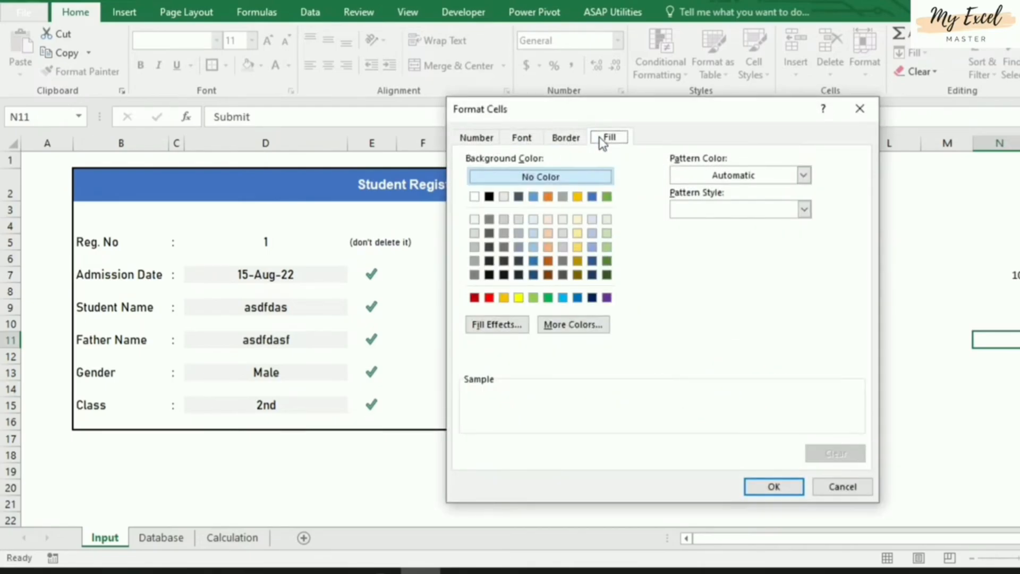
{"action": "left_click", "coordinate": [547, 297]}
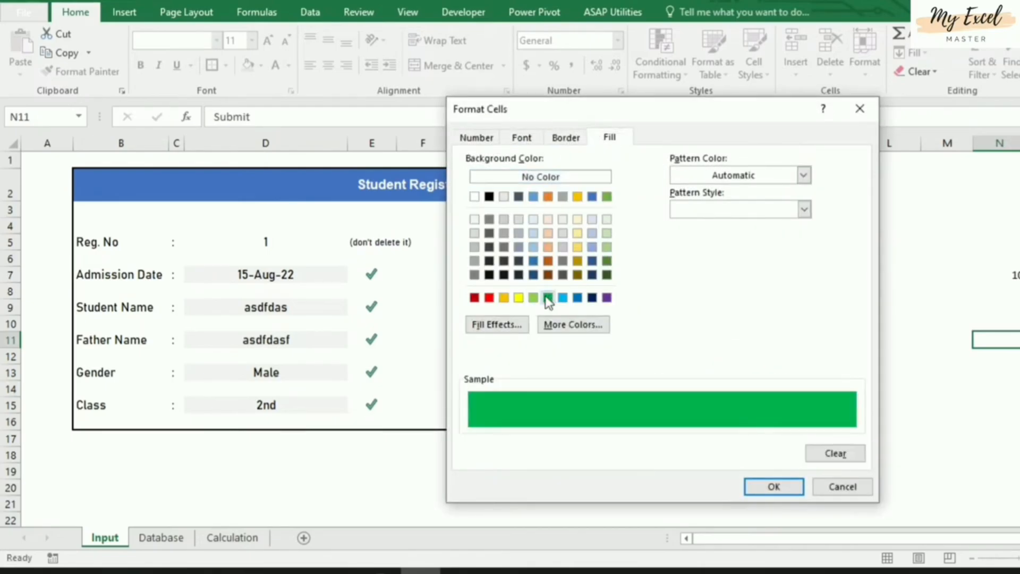
{"action": "left_click", "coordinate": [521, 137]}
{"action": "left_click", "coordinate": [738, 275]}
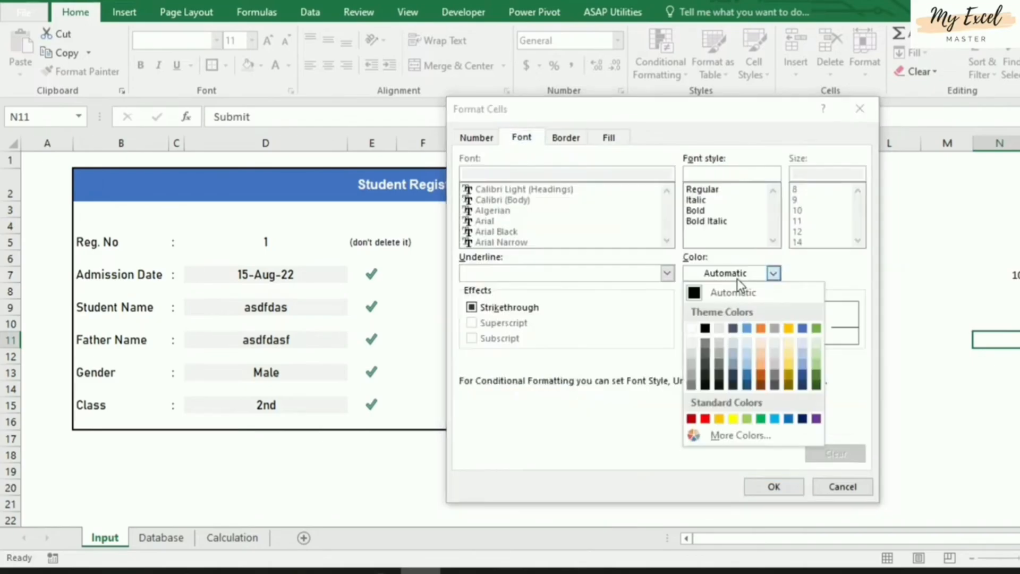
{"action": "left_click", "coordinate": [691, 329]}
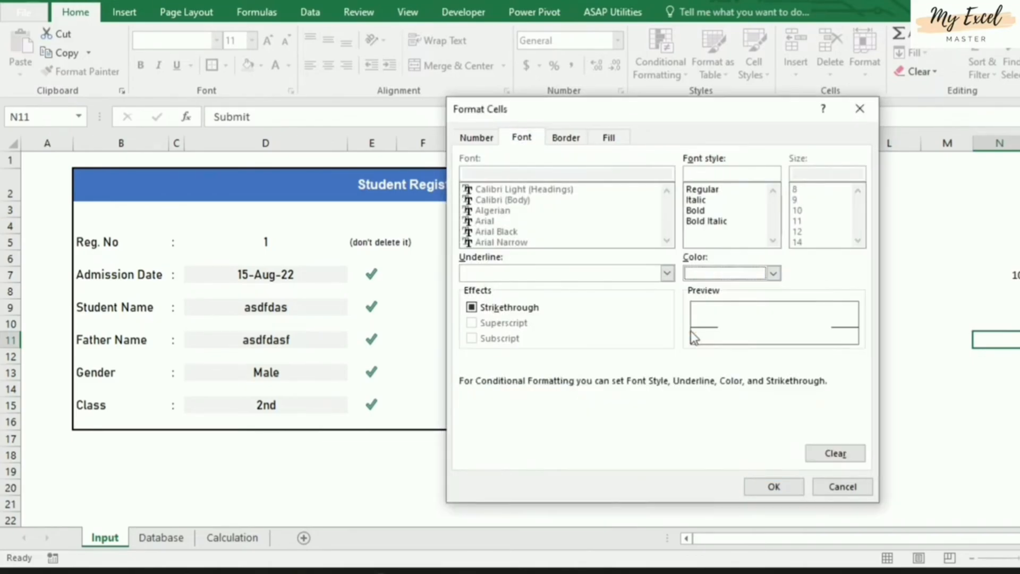
{"action": "left_click", "coordinate": [763, 489]}
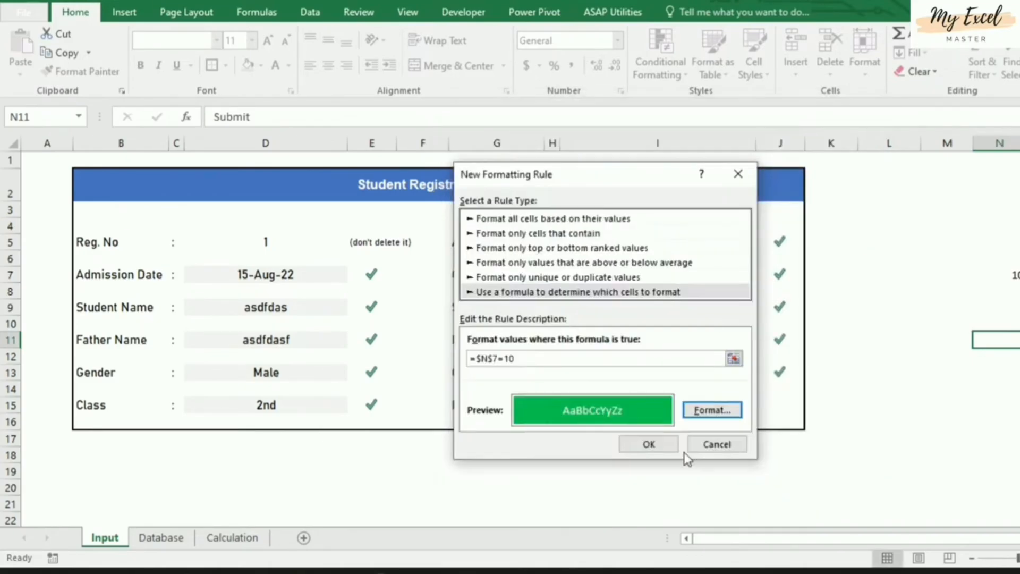
{"action": "left_click", "coordinate": [644, 445]}
{"action": "left_click", "coordinate": [998, 375]}
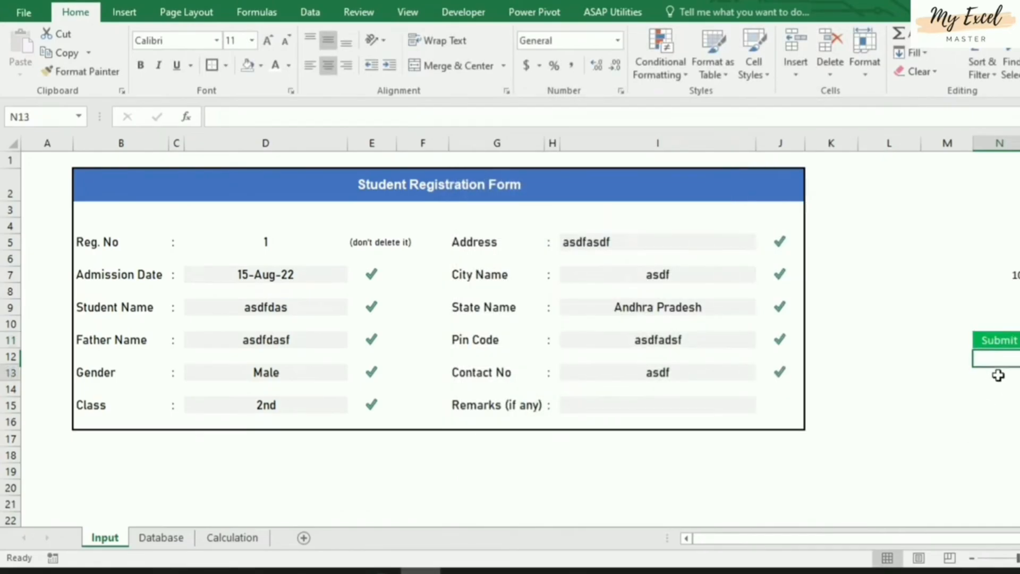
{"action": "left_click", "coordinate": [1000, 340]}
{"action": "left_click", "coordinate": [294, 335]}
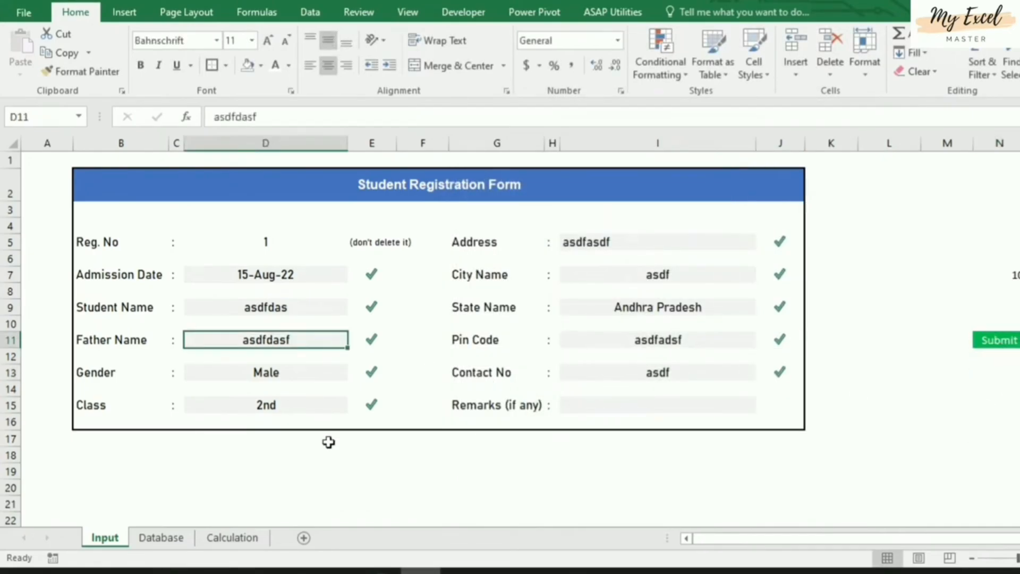
{"action": "key", "text": "Delete"}
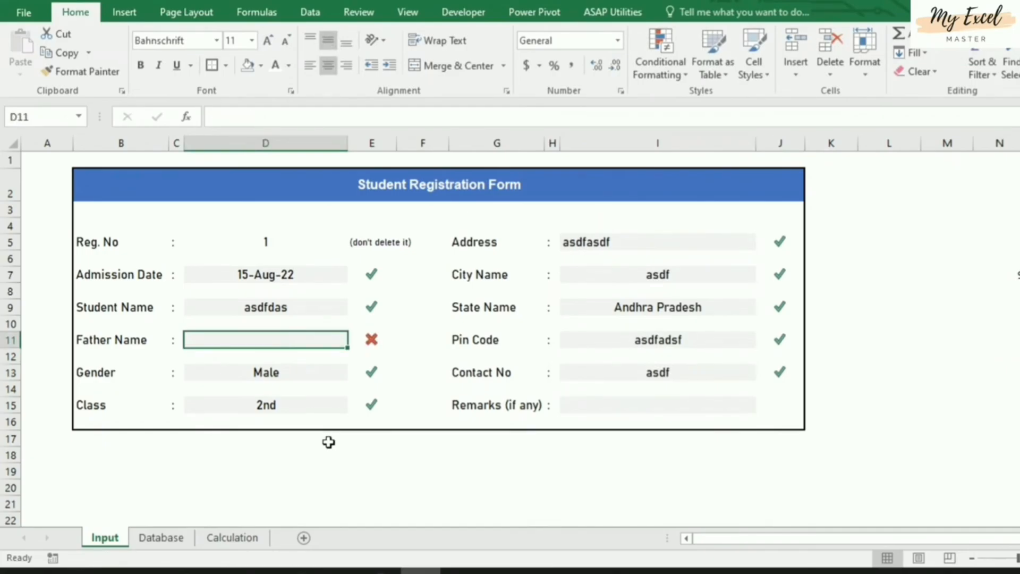
{"action": "key", "text": "ctrl+z"}
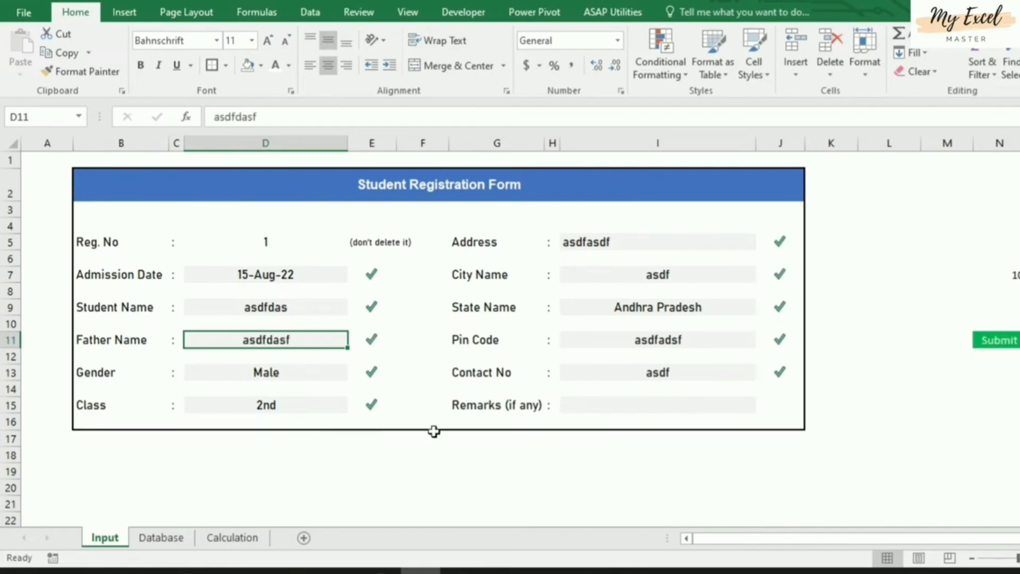
{"action": "left_click", "coordinate": [989, 336]}
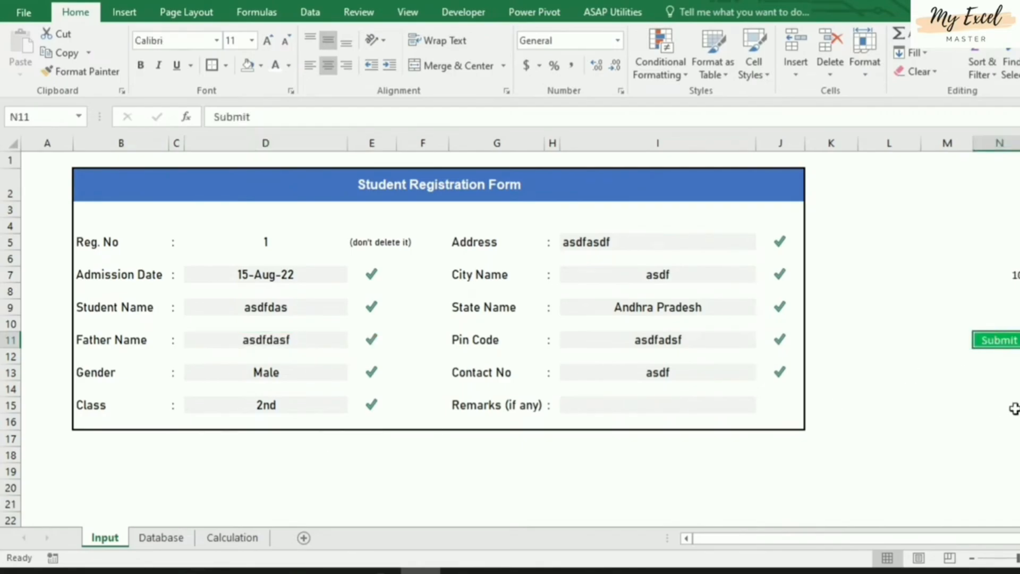
{"action": "left_click", "coordinate": [1006, 340]}
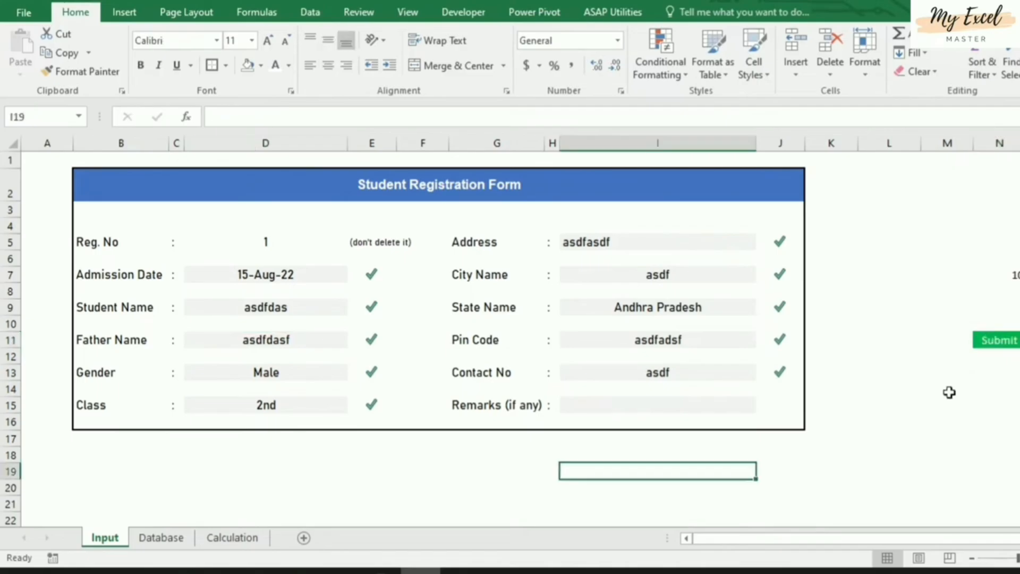
{"action": "left_click", "coordinate": [1007, 339]}
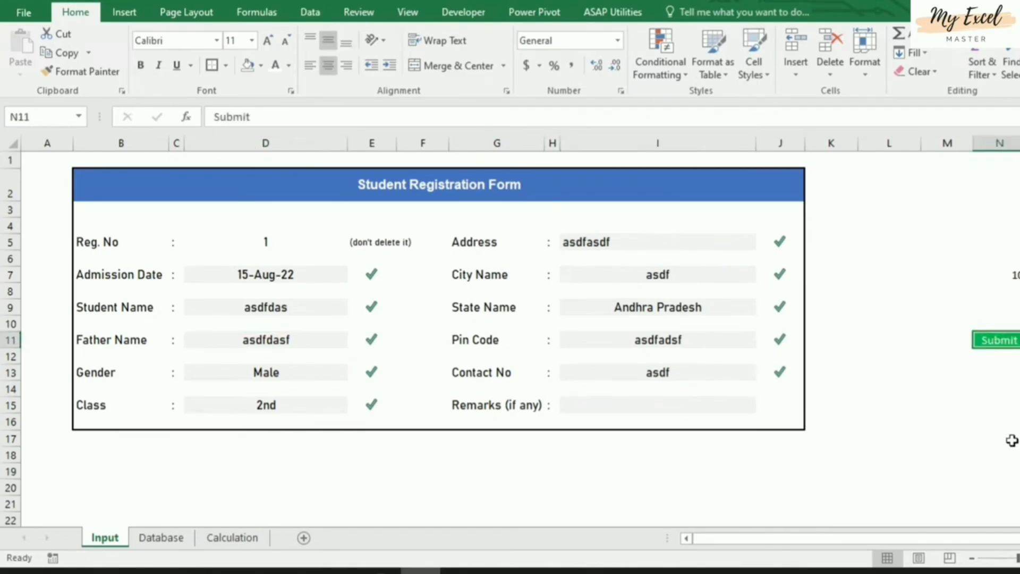
Copy the Submit cell N11 and paste it as a linked picture
{"action": "key", "text": "ctrl+c"}
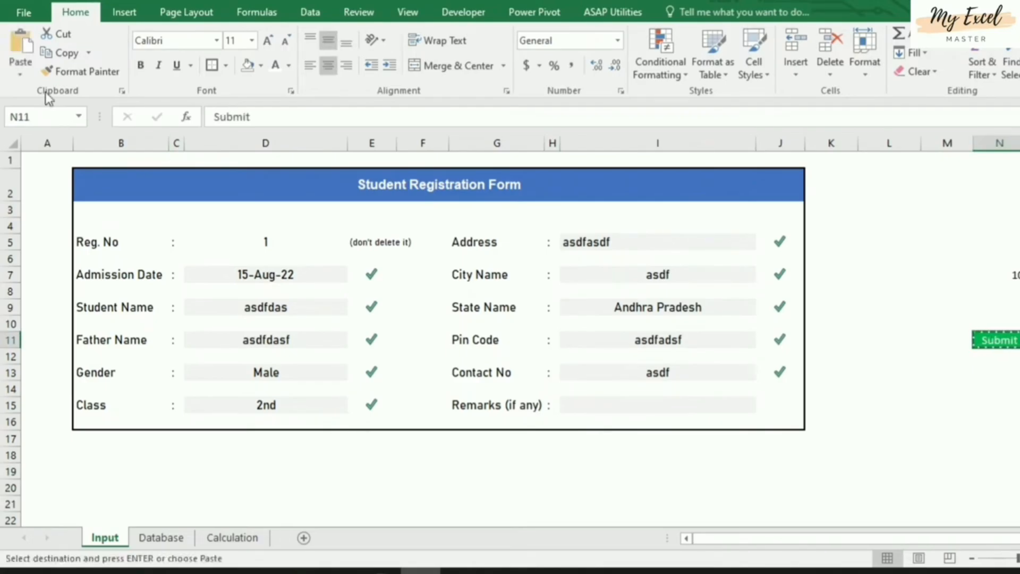
{"action": "left_click", "coordinate": [21, 78]}
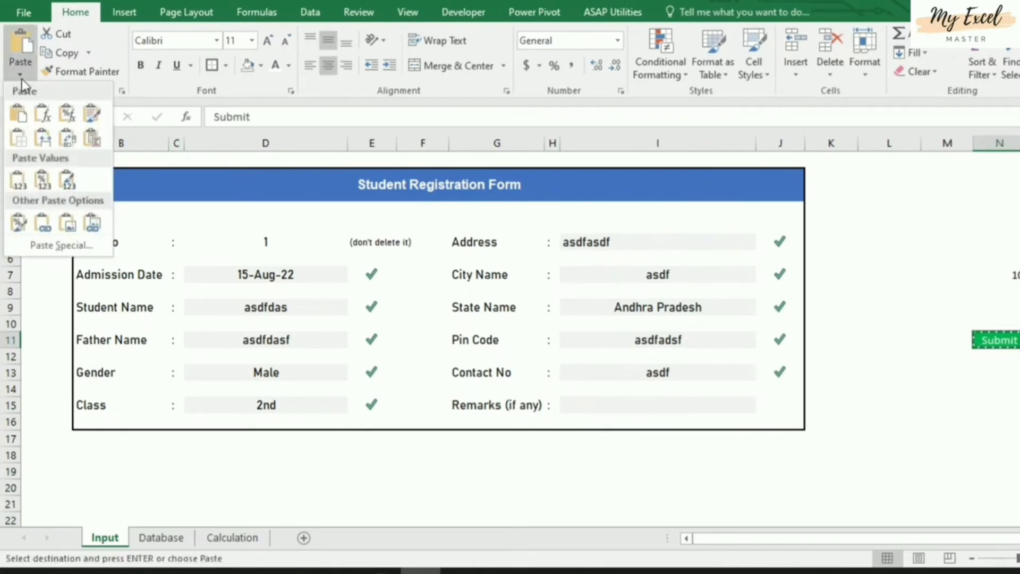
{"action": "left_click", "coordinate": [94, 224]}
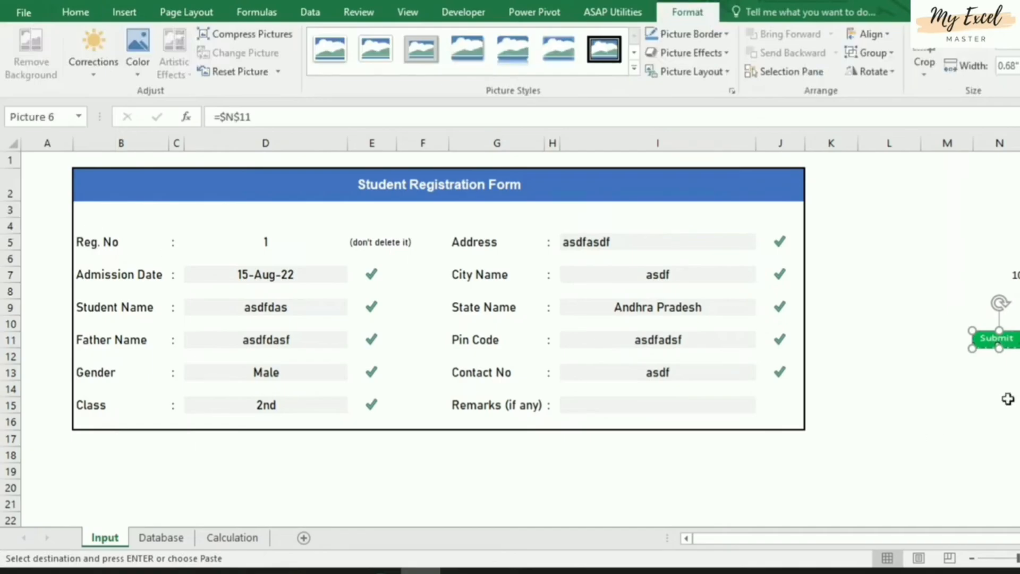
{"action": "left_click_drag", "start_coordinate": [987, 348], "coordinate": [914, 434]}
{"action": "key", "text": "Escape"}
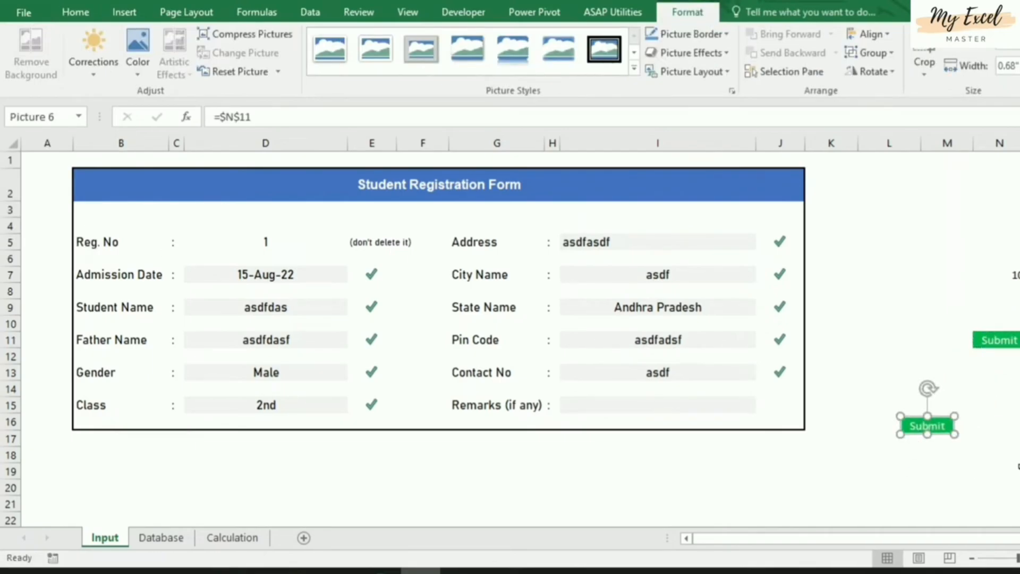
Move the Submit picture below the form, leaving it near D19
{"action": "left_click", "coordinate": [991, 470]}
{"action": "left_click", "coordinate": [936, 432]}
{"action": "left_click_drag", "start_coordinate": [941, 417], "coordinate": [267, 491]}
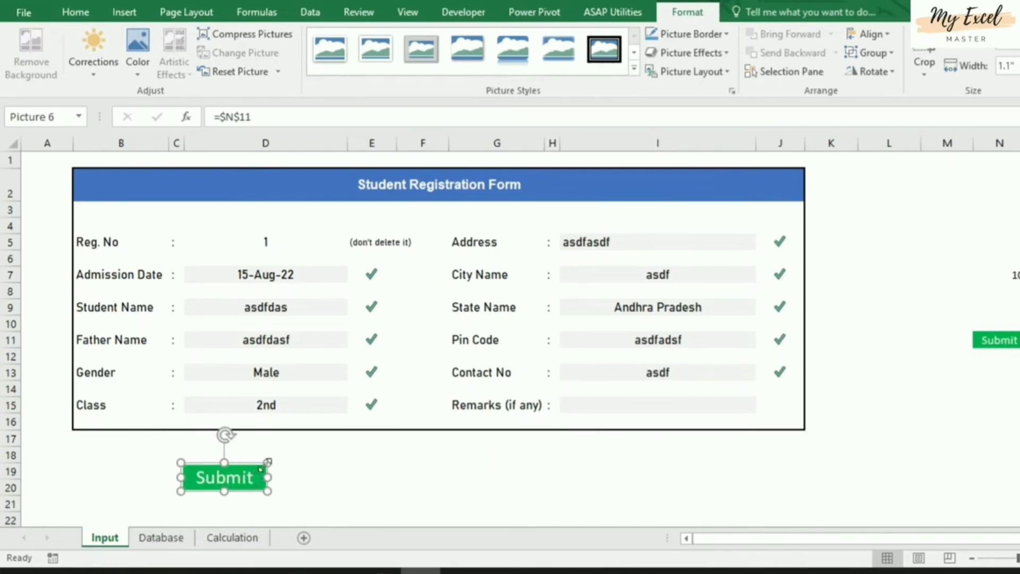
{"action": "left_click_drag", "start_coordinate": [242, 467], "coordinate": [323, 470]}
{"action": "left_click", "coordinate": [615, 483]}
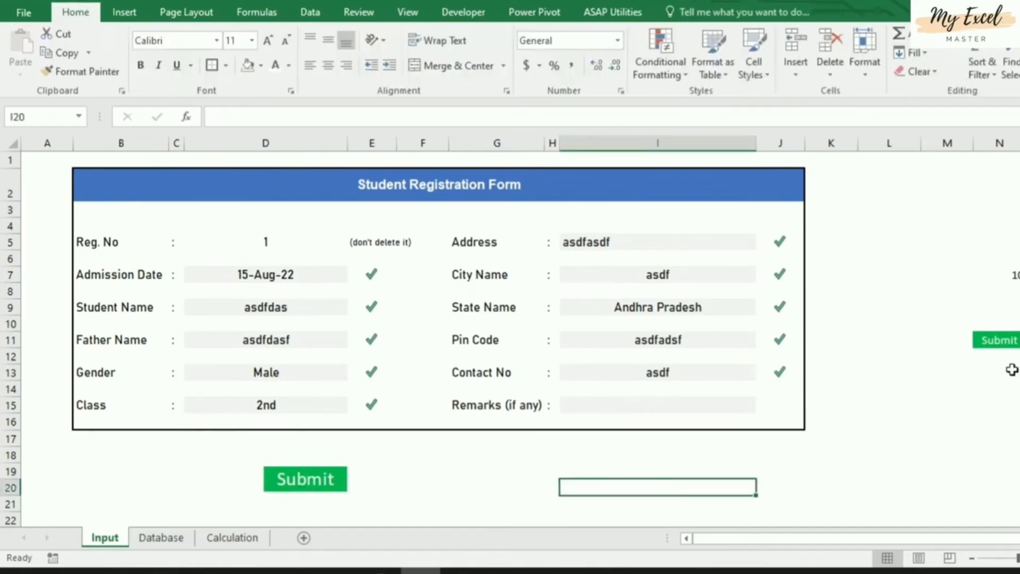
Enter 'Clear Data' in N13 with green fill and white text, then copy the cell
{"action": "left_click", "coordinate": [994, 371]}
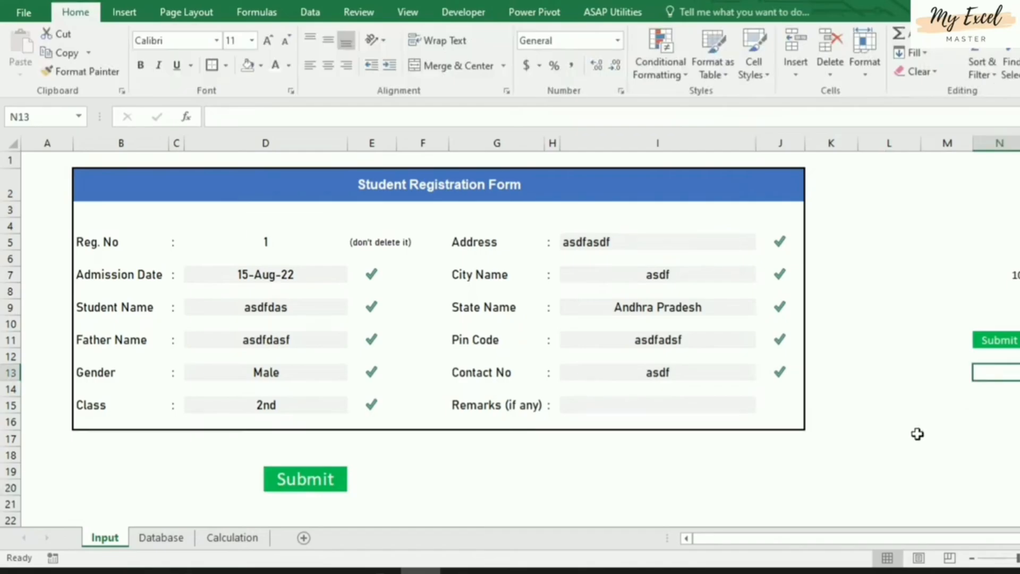
{"action": "type", "text": "Clear"}
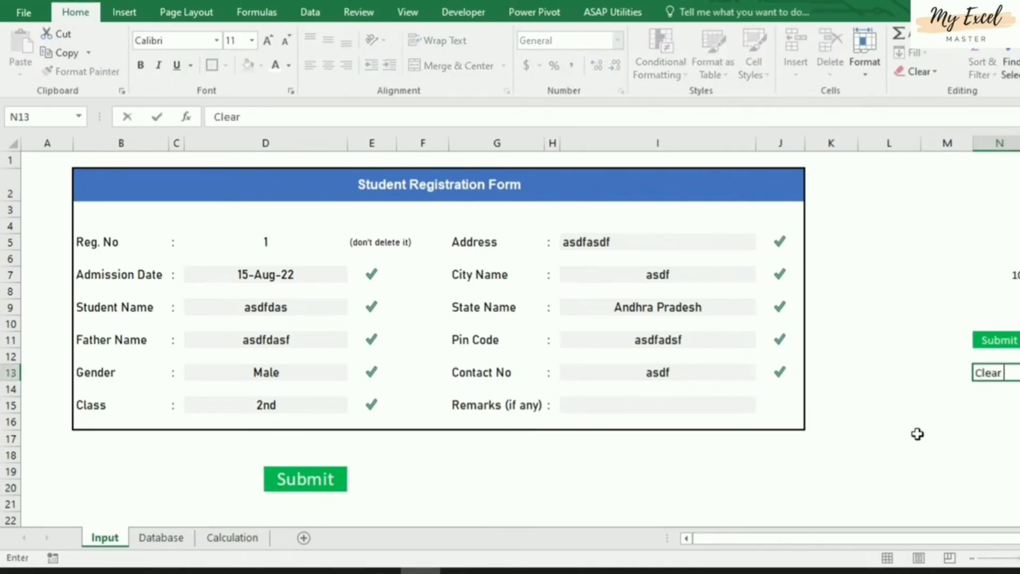
{"action": "type", "text": " Data"}
{"action": "key", "text": "ctrl+Return"}
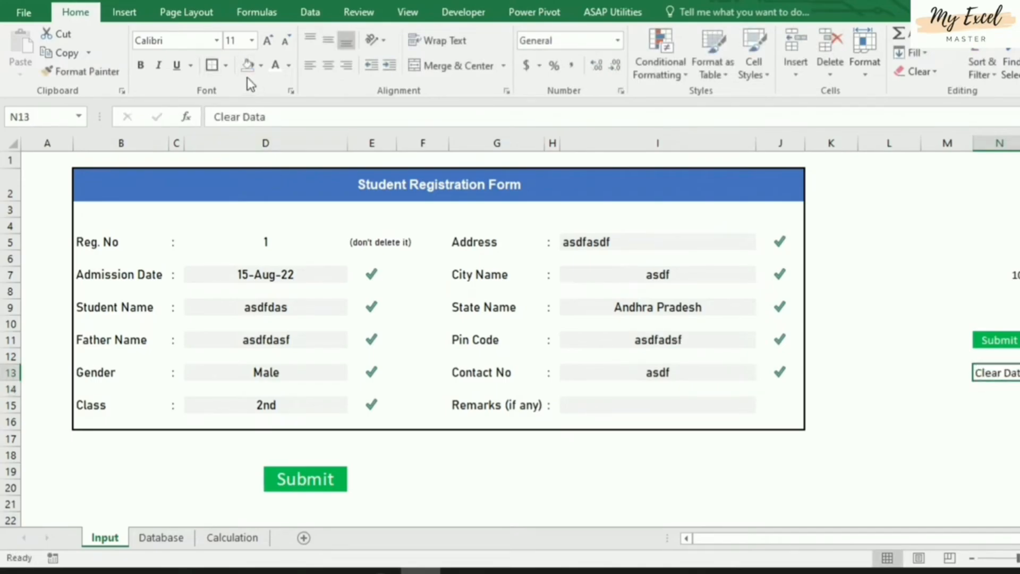
{"action": "left_click", "coordinate": [260, 64]}
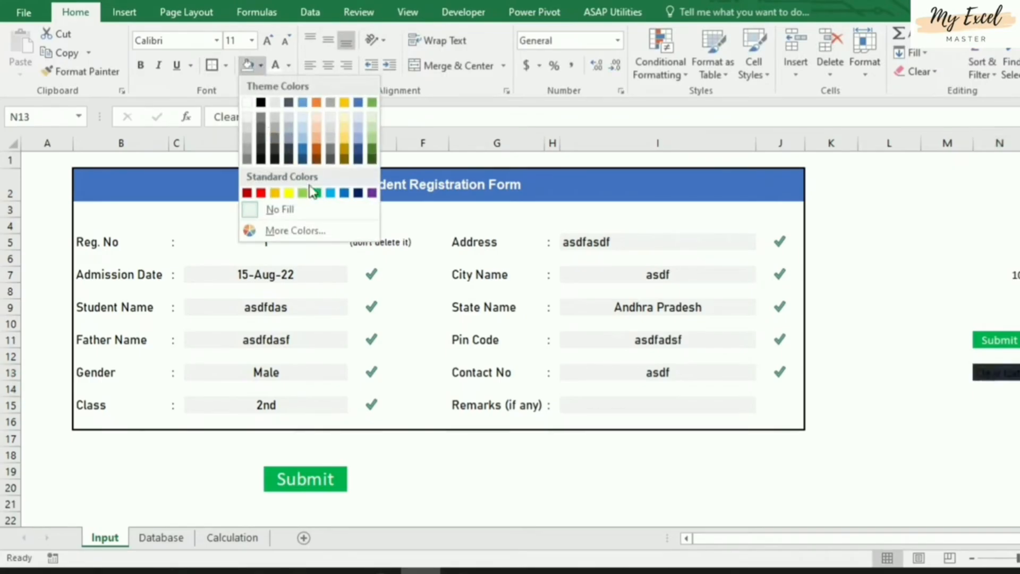
{"action": "left_click", "coordinate": [315, 192]}
{"action": "left_click", "coordinate": [277, 72]}
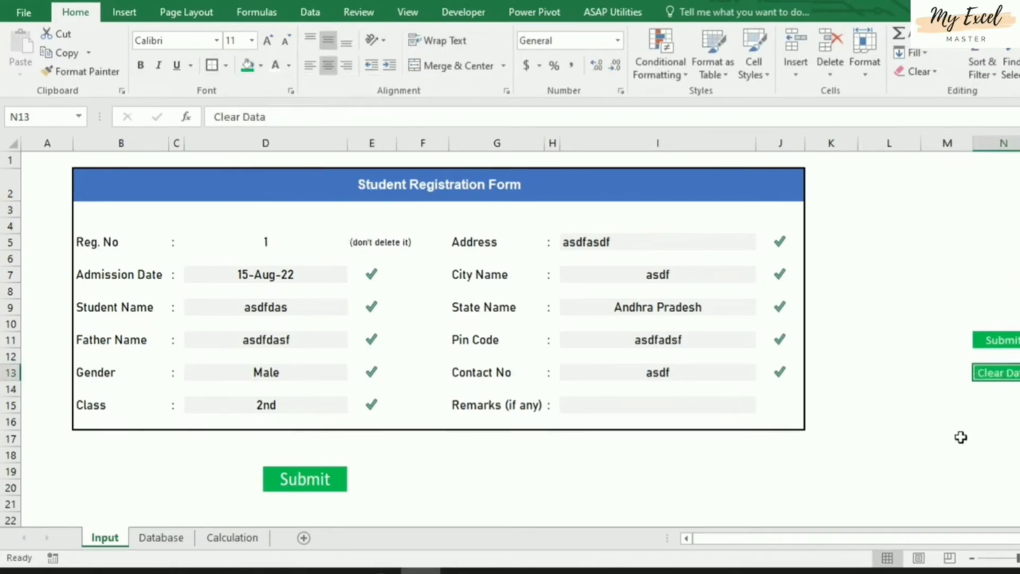
{"action": "key", "text": "ctrl+c"}
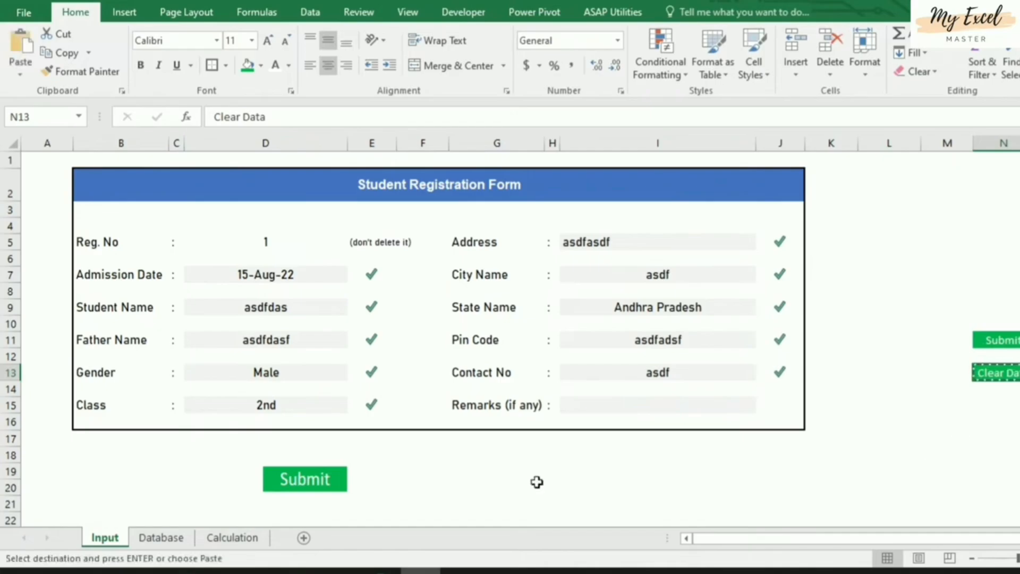
Paste N13 as a linked picture and place it below the form beside Submit
{"action": "left_click", "coordinate": [23, 76]}
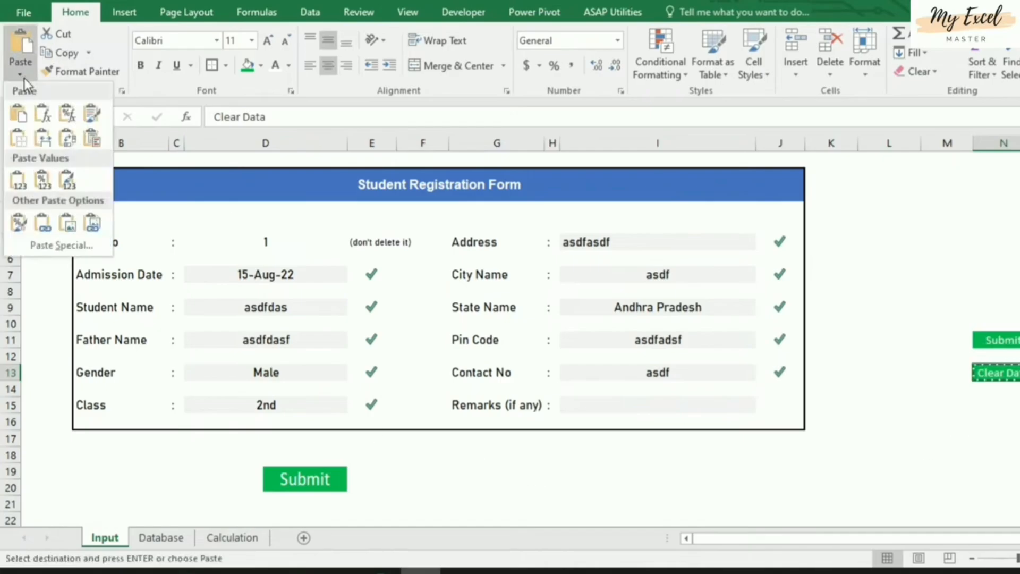
{"action": "left_click", "coordinate": [92, 224]}
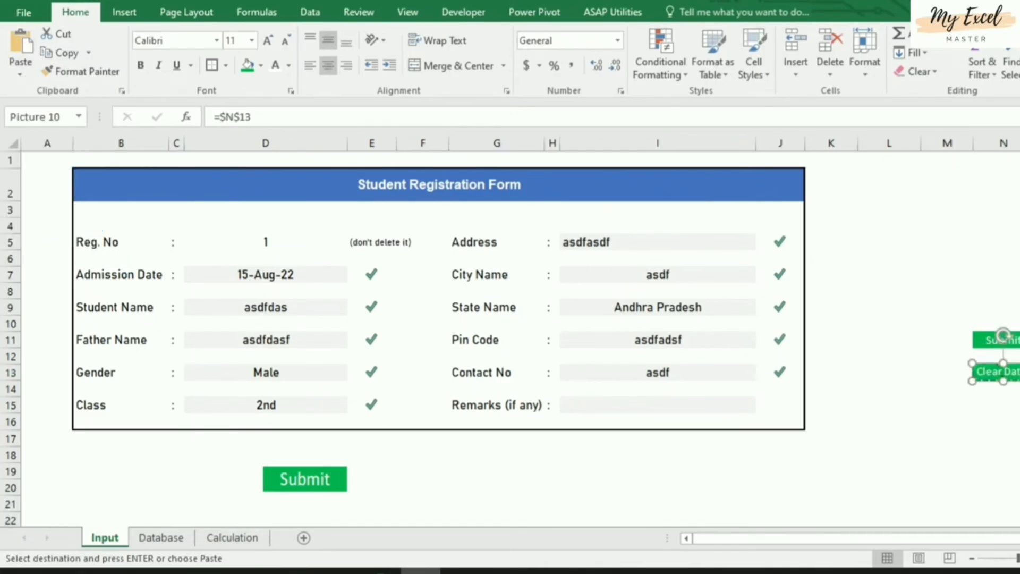
{"action": "double_click", "coordinate": [998, 374]}
{"action": "left_click_drag", "start_coordinate": [997, 371], "coordinate": [486, 490]}
{"action": "left_click", "coordinate": [579, 502]}
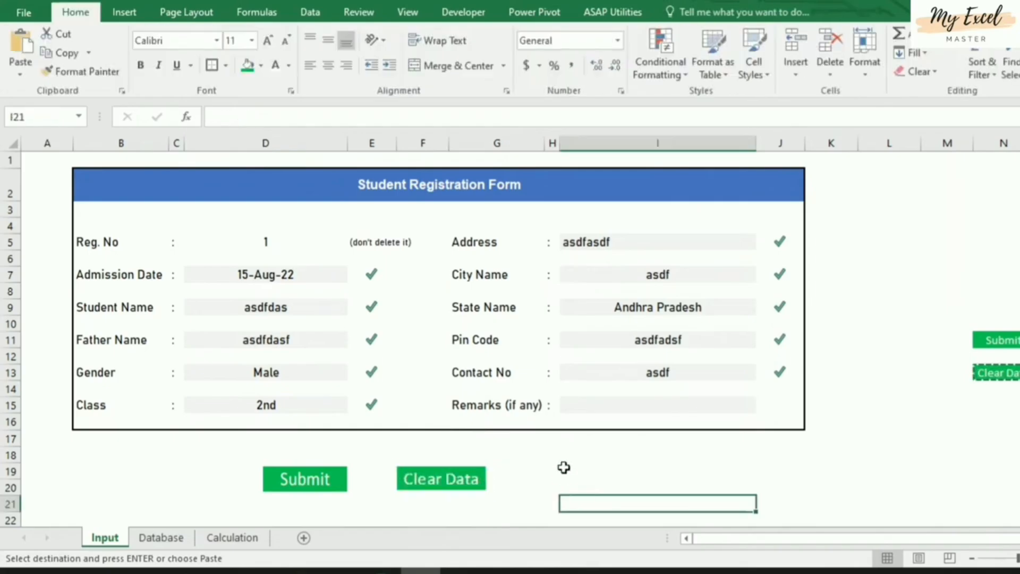
Nudge the Clear Data picture further right and cancel a stray entry in I21
{"action": "left_click_drag", "start_coordinate": [466, 481], "coordinate": [547, 485]}
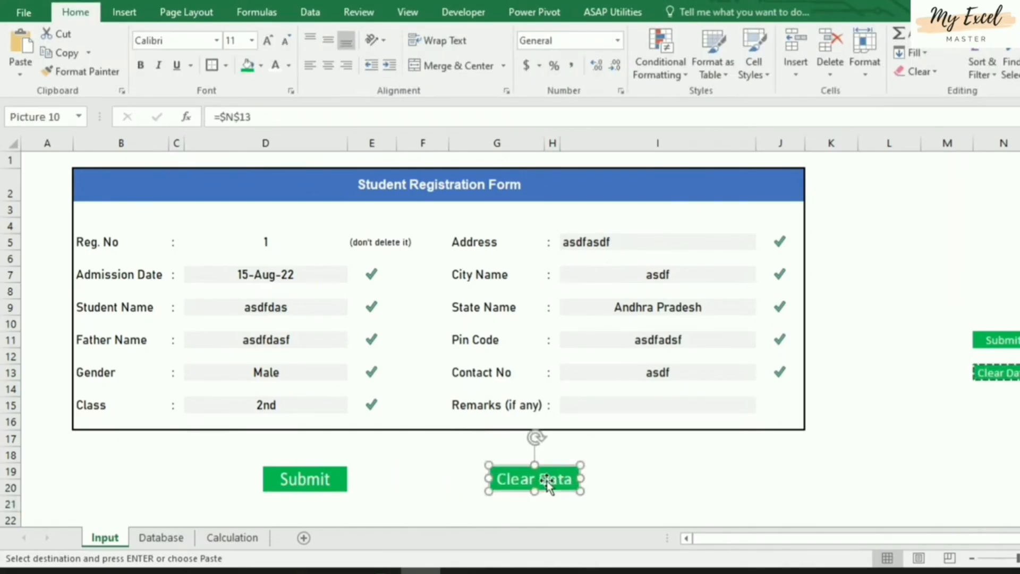
{"action": "left_click", "coordinate": [662, 480]}
{"action": "left_click", "coordinate": [661, 454]}
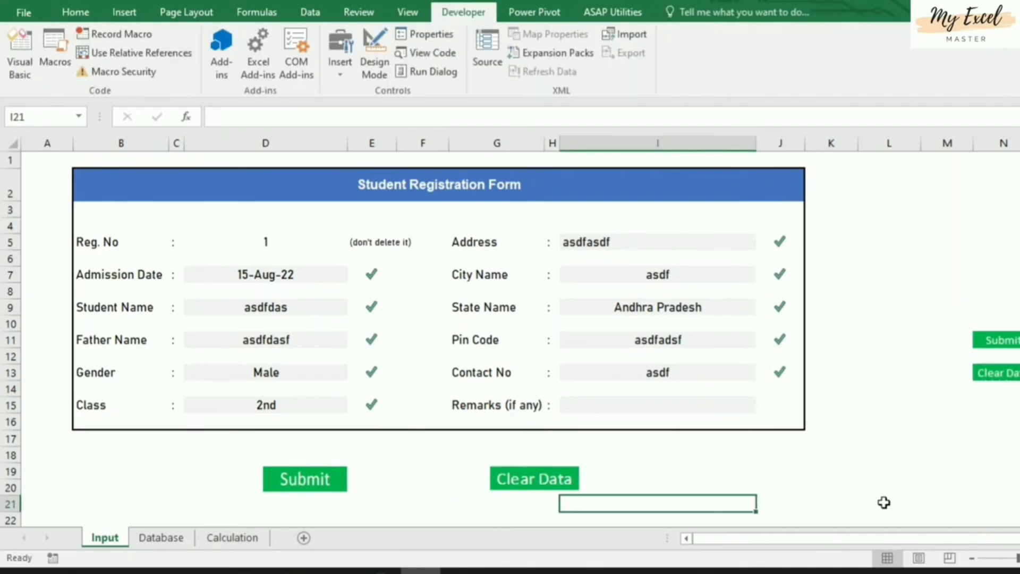
{"action": "type", "text": "s"}
{"action": "key", "text": "Escape"}
{"action": "left_click", "coordinate": [839, 492]}
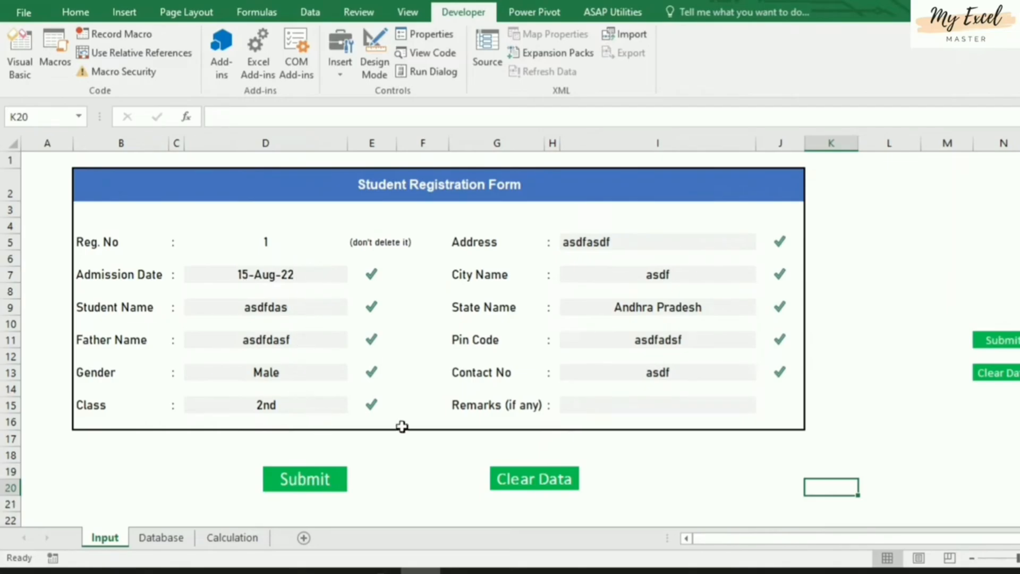
{"action": "left_click", "coordinate": [162, 537]}
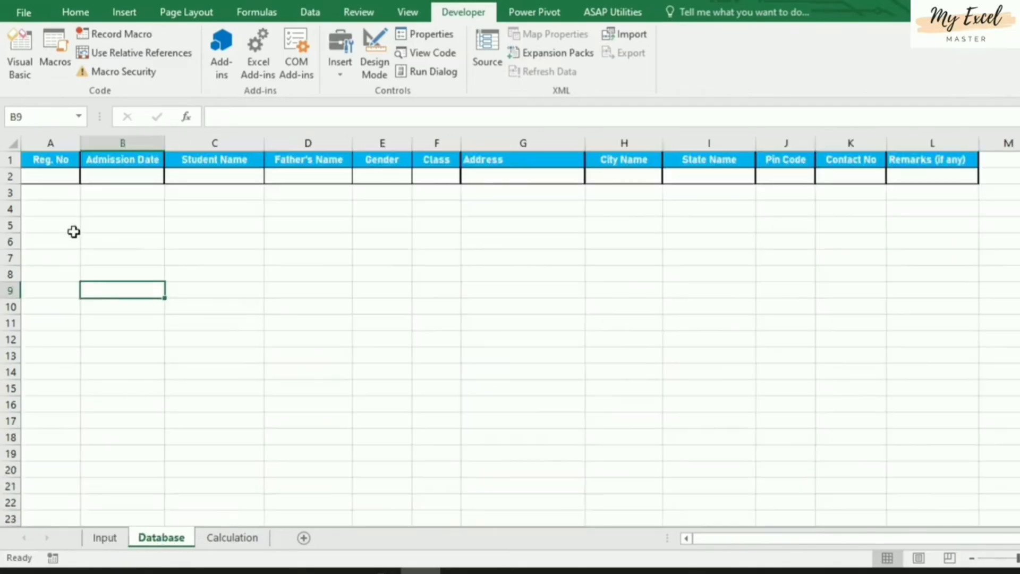
{"action": "left_click", "coordinate": [106, 539]}
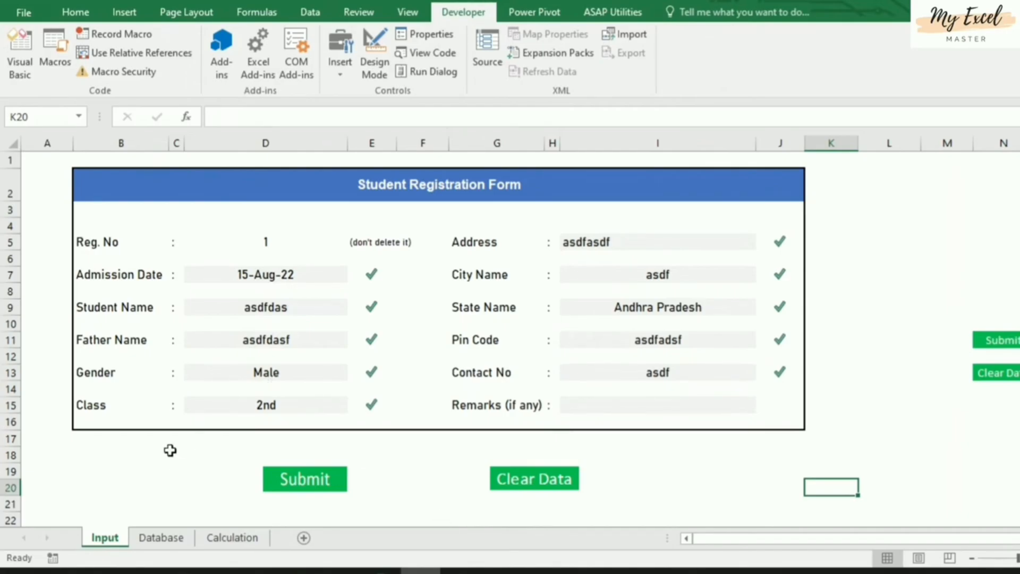
Review the form entries, the helper table's column headers and the Database sheet
{"action": "left_click", "coordinate": [278, 274]}
{"action": "key", "text": "Return"}
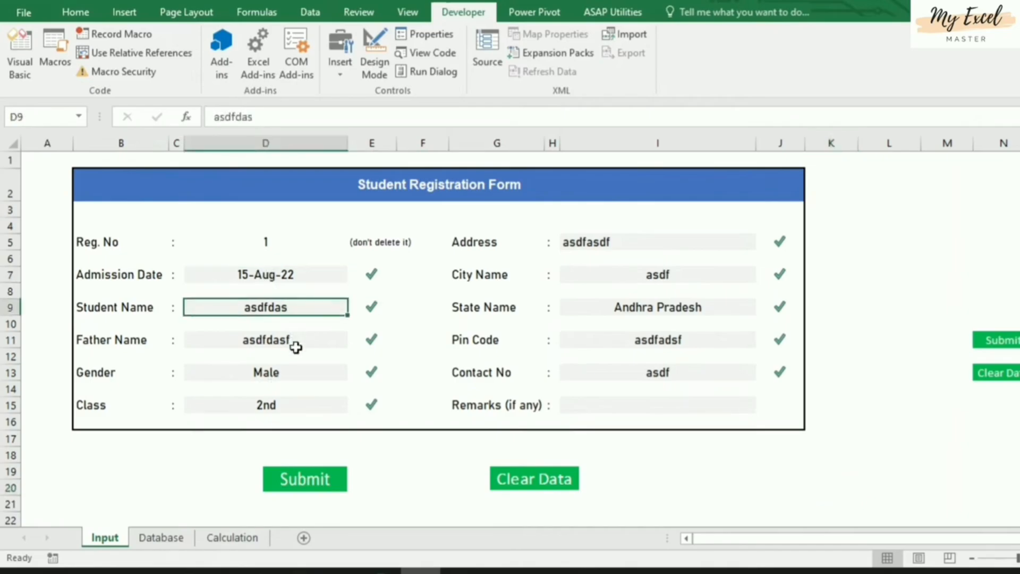
{"action": "key", "text": "Return"}
{"action": "key", "text": "Return"}
{"action": "key", "text": "Return"}
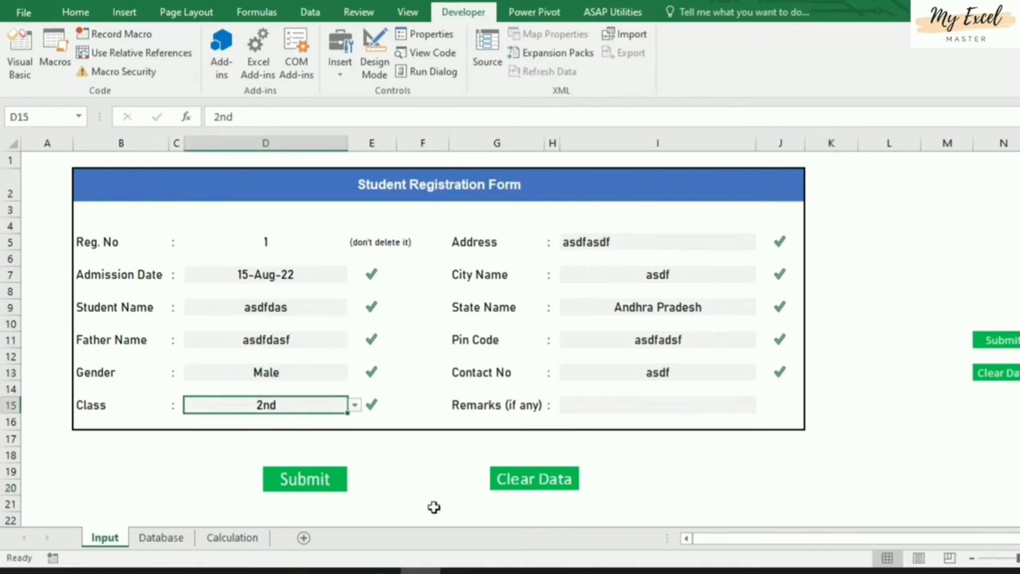
{"action": "scroll", "coordinate": [431, 509], "scroll_direction": "down", "scroll_amount": 3}
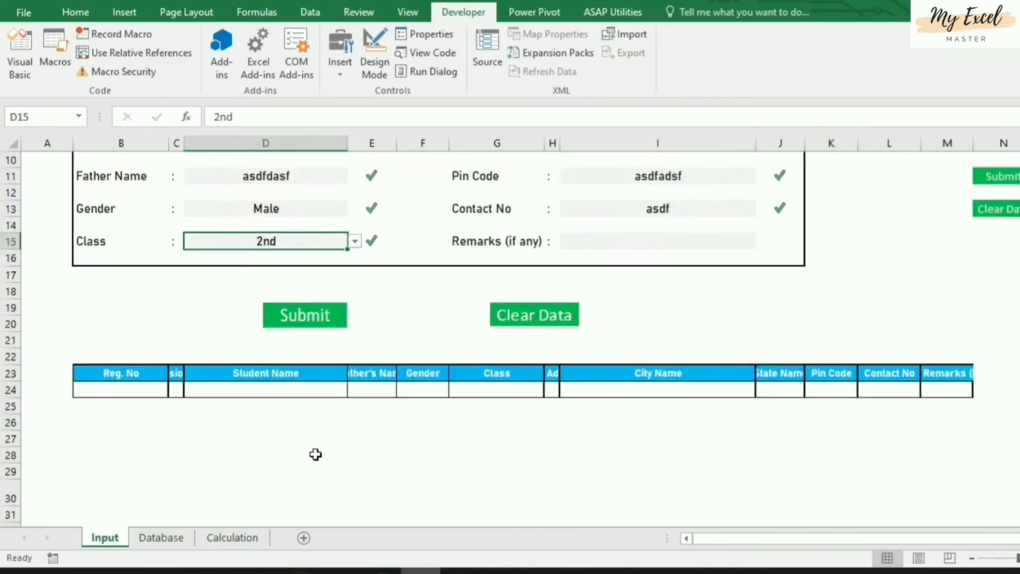
{"action": "left_click", "coordinate": [136, 370]}
{"action": "left_click", "coordinate": [282, 373]}
{"action": "left_click", "coordinate": [374, 372]}
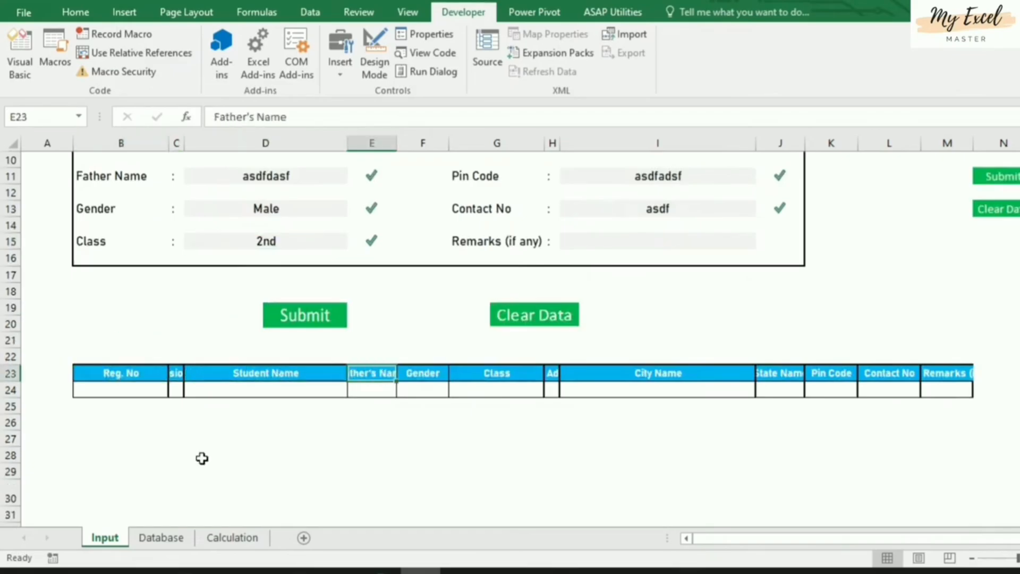
{"action": "left_click", "coordinate": [161, 538]}
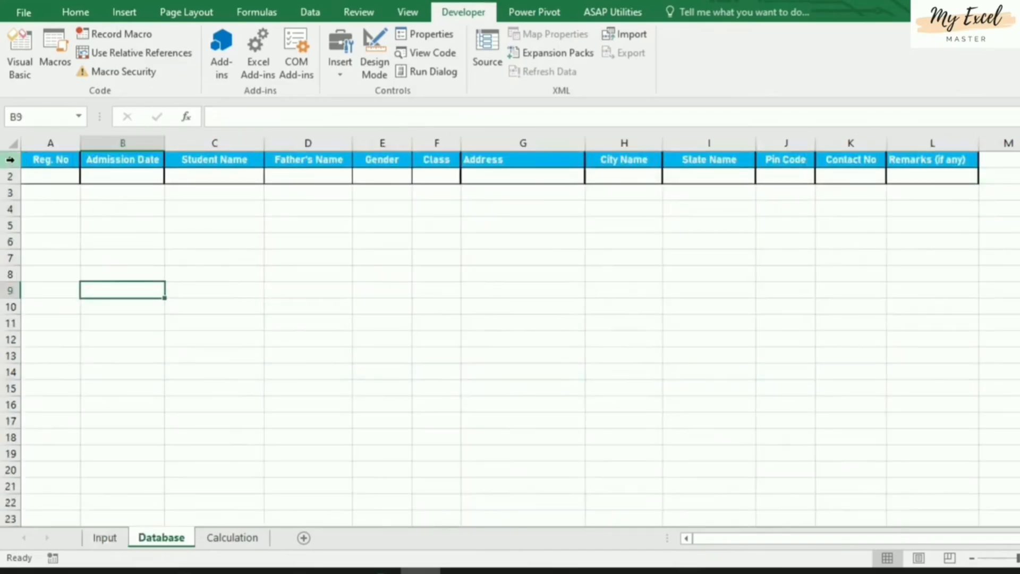
{"action": "left_click", "coordinate": [104, 537]}
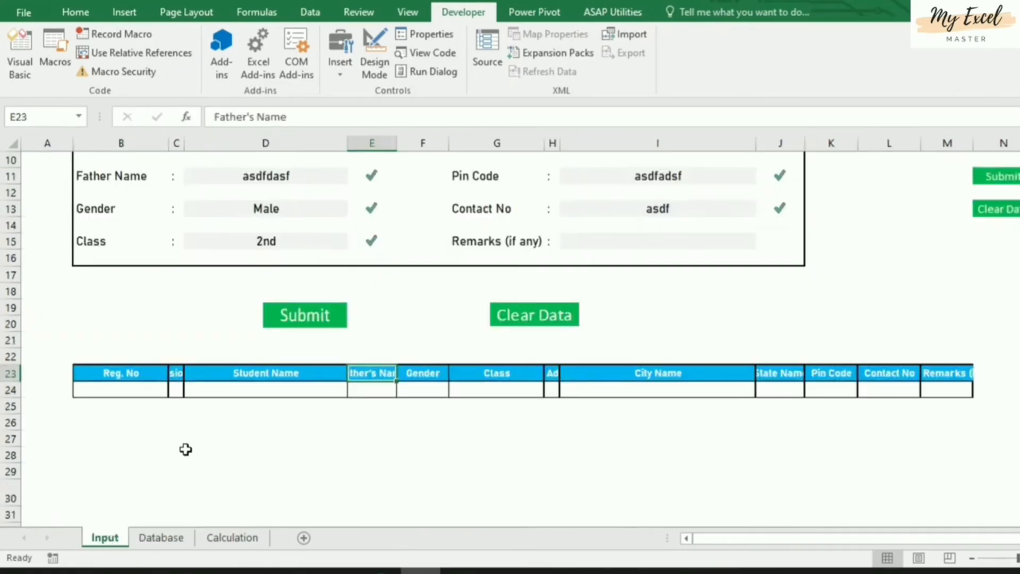
{"action": "left_click", "coordinate": [141, 371]}
{"action": "scroll", "coordinate": [437, 474], "scroll_direction": "up", "scroll_amount": 3}
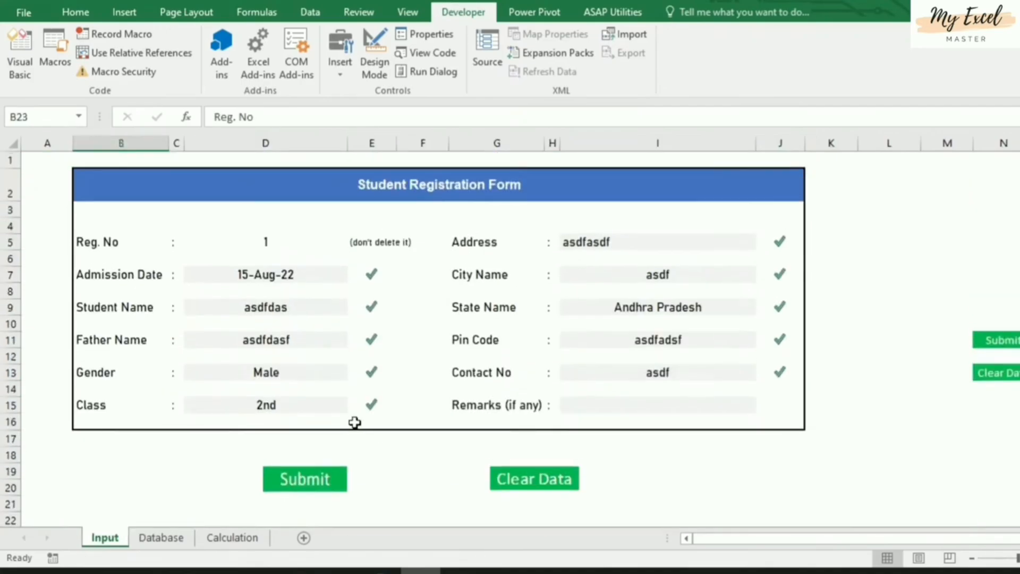
{"action": "scroll", "coordinate": [353, 421], "scroll_direction": "down", "scroll_amount": 3}
Link the row 24 Reg. No, Admission Date and Student Name cells to the form entries
{"action": "left_click", "coordinate": [130, 389]}
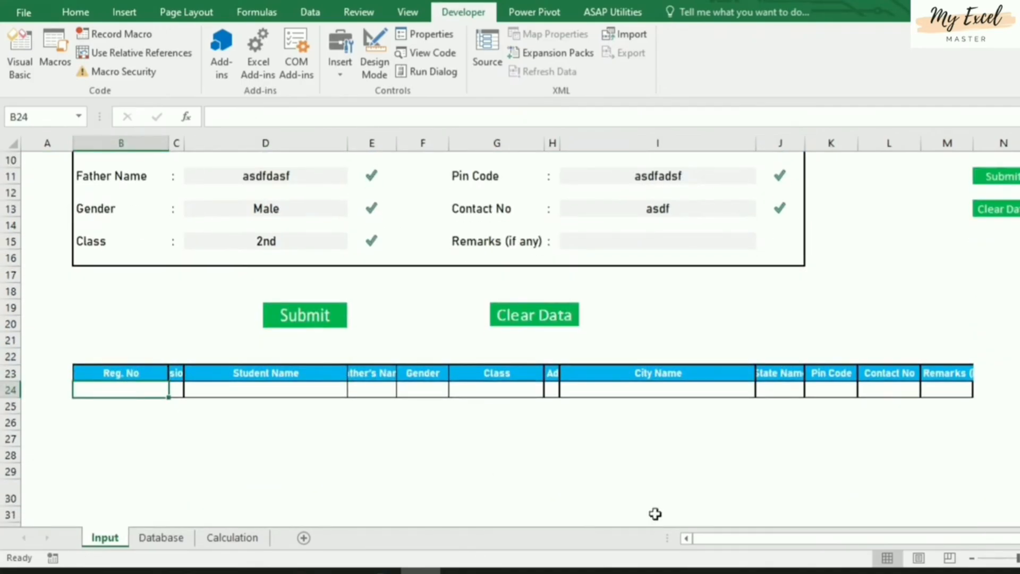
{"action": "type", "text": "="}
{"action": "scroll", "coordinate": [328, 427], "scroll_direction": "up", "scroll_amount": 3}
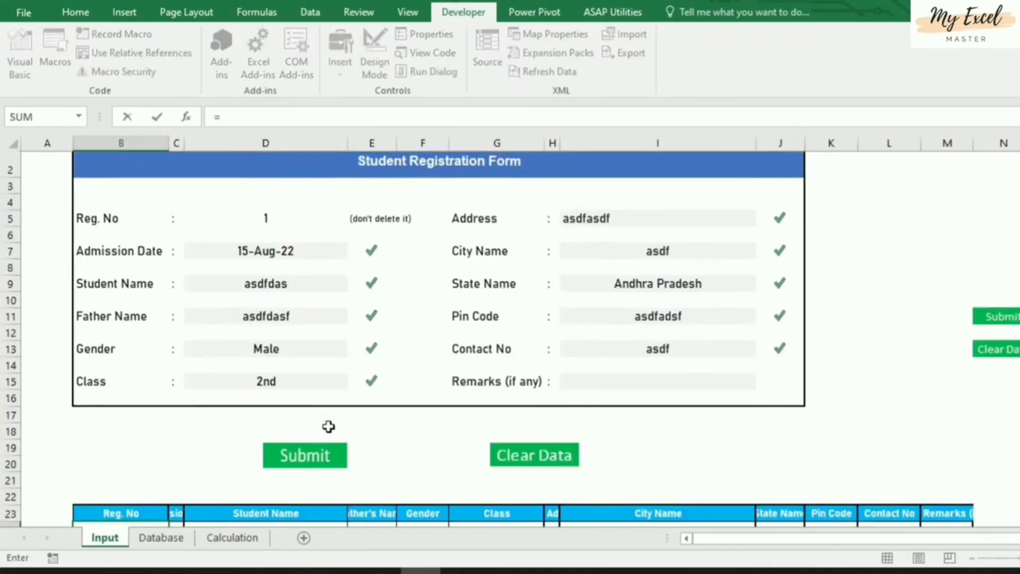
{"action": "left_click", "coordinate": [271, 242]}
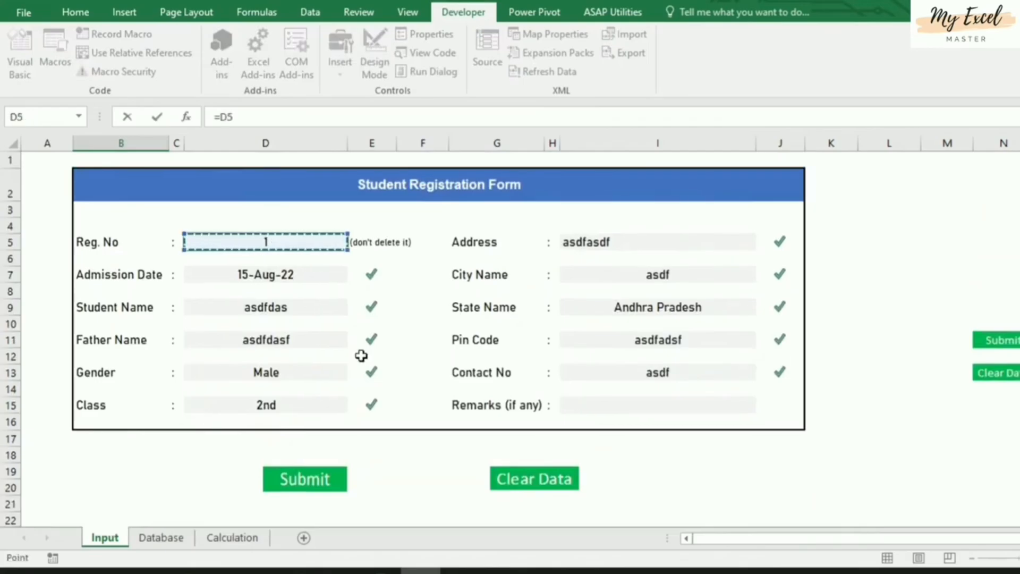
{"action": "key", "text": "Return"}
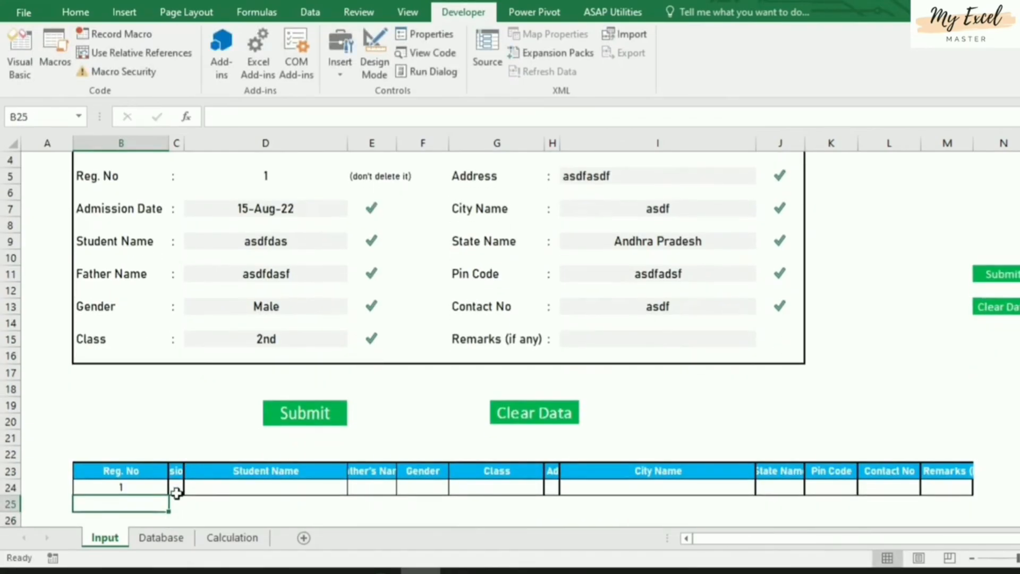
{"action": "left_click", "coordinate": [176, 489]}
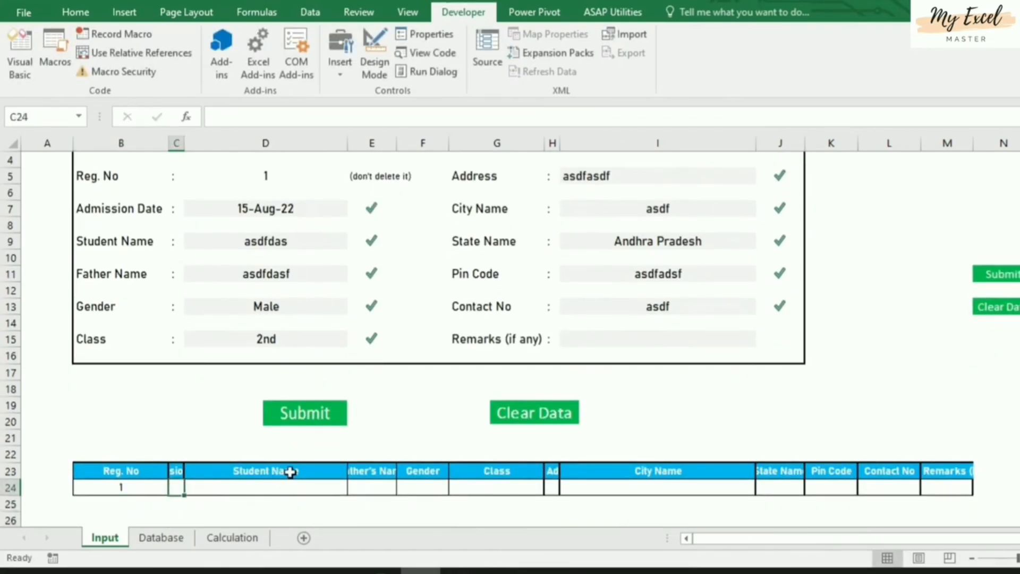
{"action": "type", "text": "="}
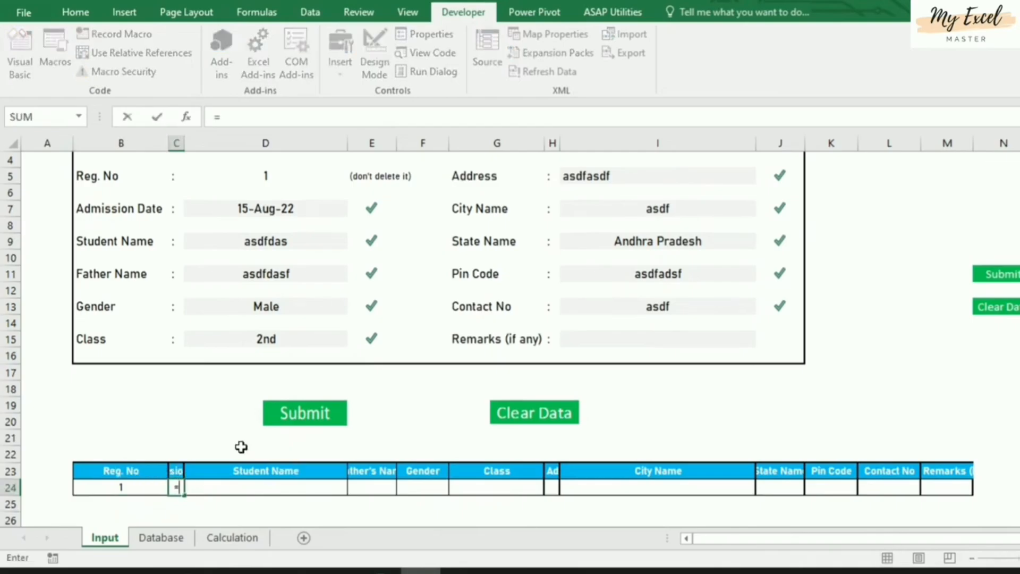
{"action": "left_click", "coordinate": [293, 210]}
{"action": "key", "text": "Return"}
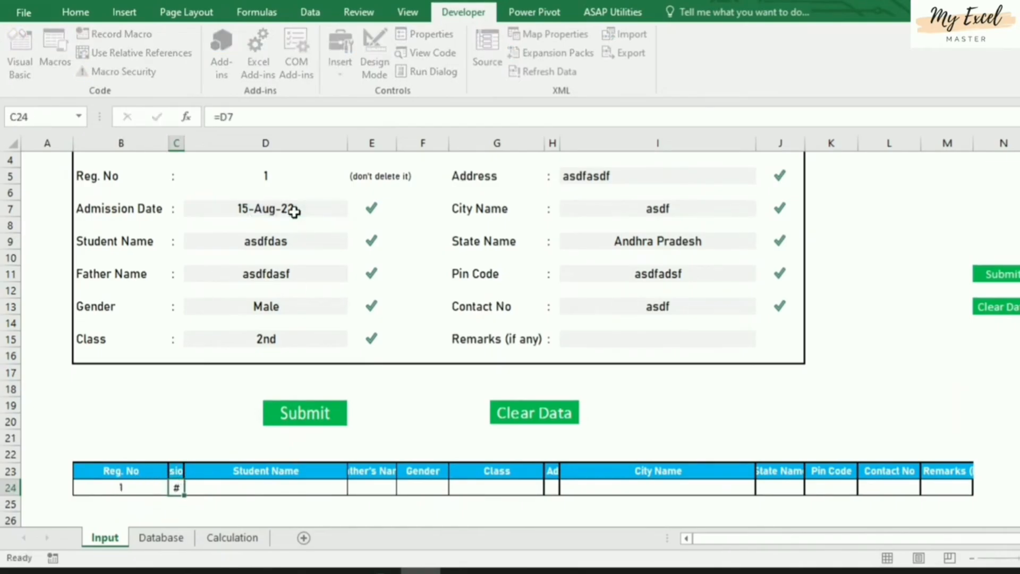
{"action": "left_click", "coordinate": [296, 484]}
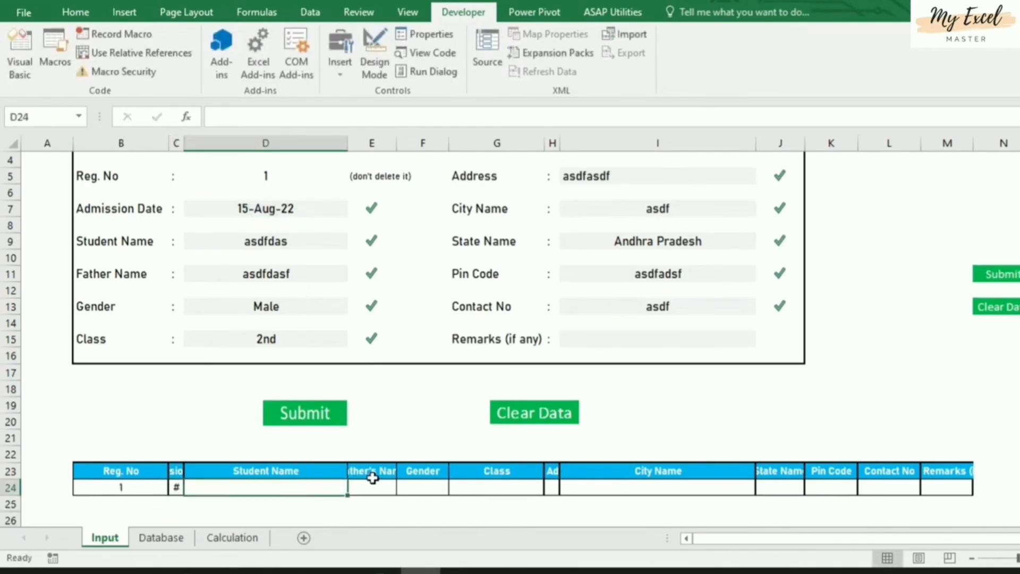
{"action": "type", "text": "="}
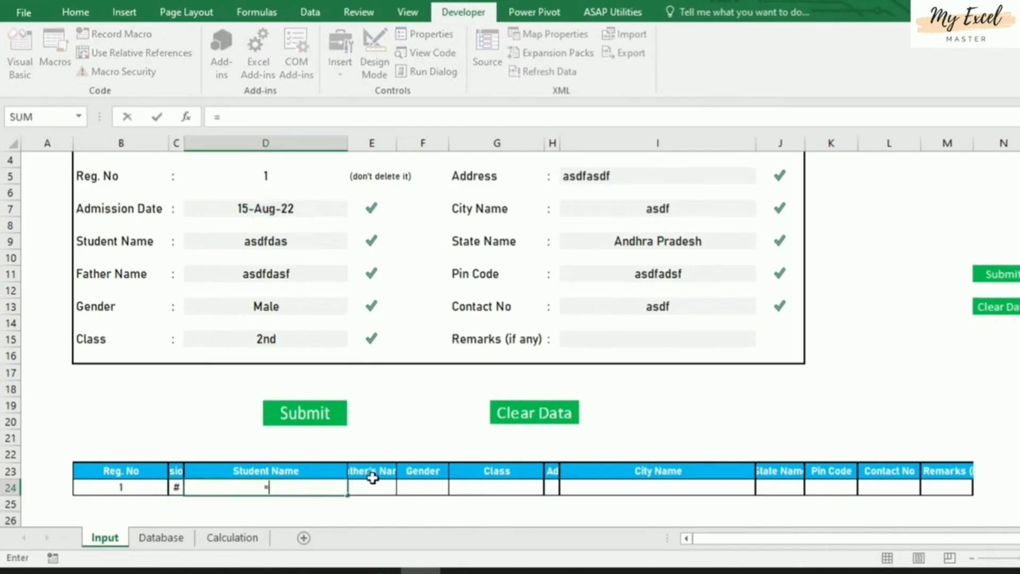
{"action": "left_click", "coordinate": [275, 243]}
{"action": "key", "text": "Return"}
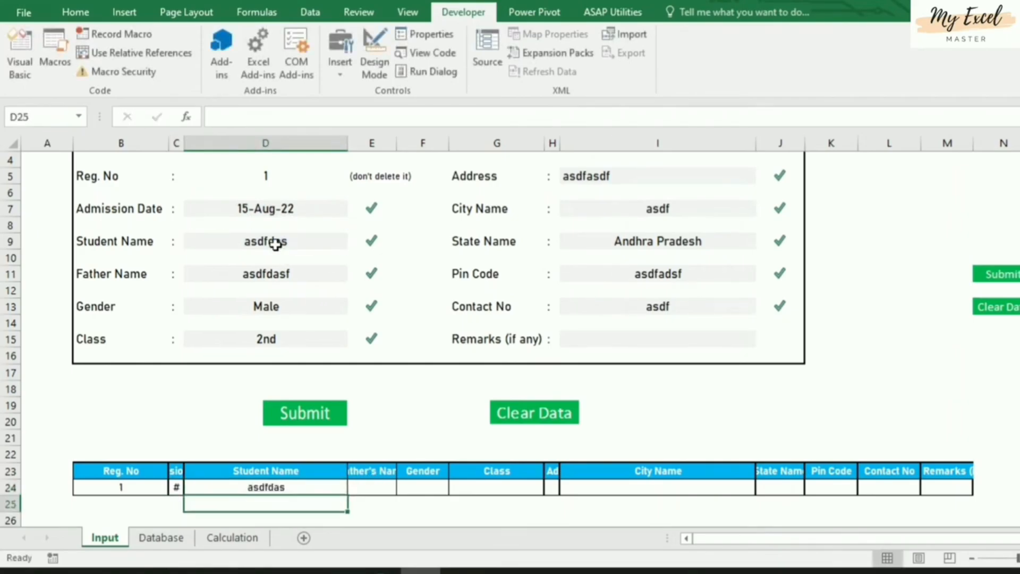
Link the row's Father's Name, Gender and Class cells to their form entries
{"action": "left_click", "coordinate": [380, 488]}
{"action": "type", "text": "="}
{"action": "left_click", "coordinate": [300, 275]}
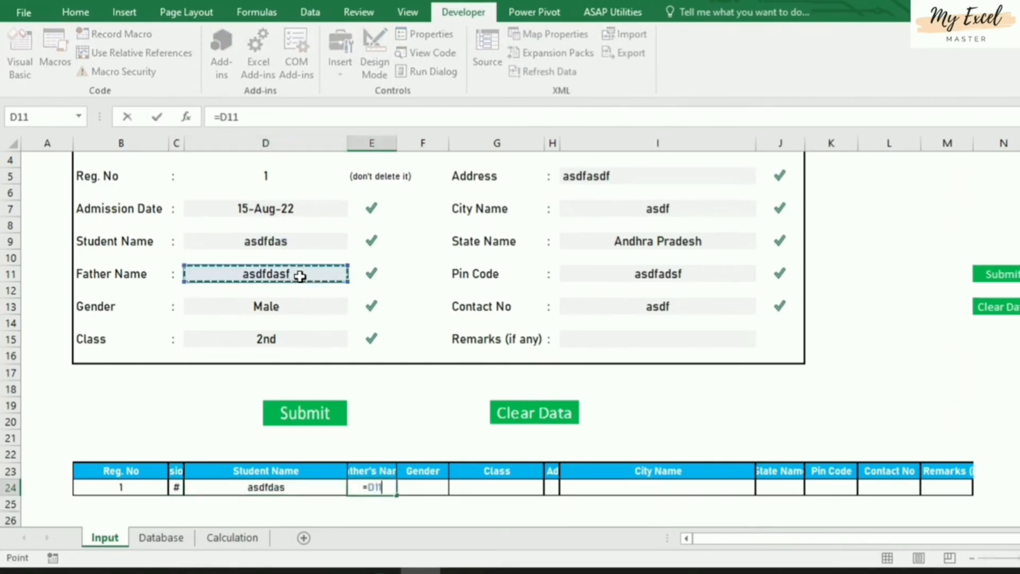
{"action": "key", "text": "Return"}
{"action": "left_click", "coordinate": [430, 492]}
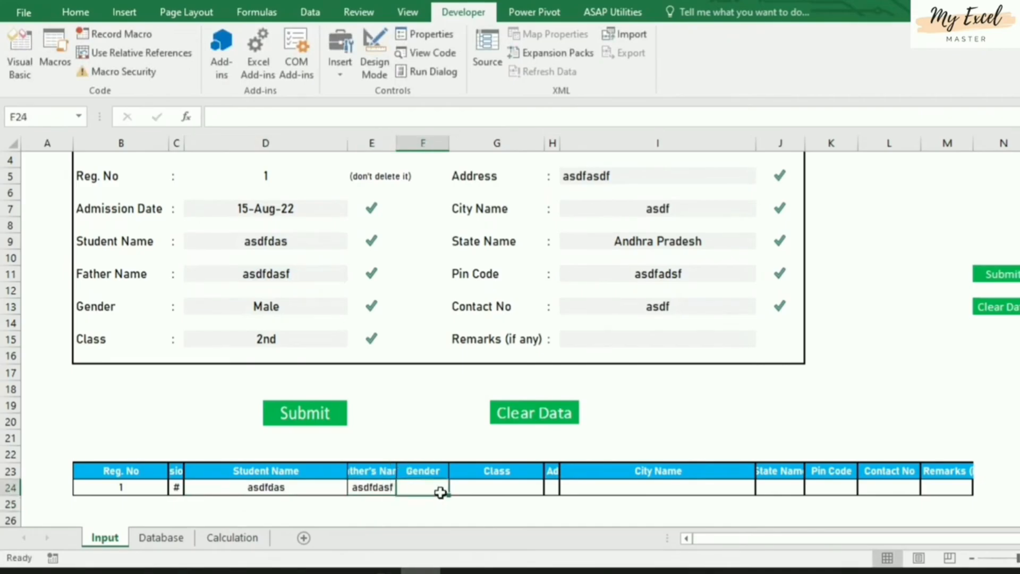
{"action": "type", "text": "="}
{"action": "left_click", "coordinate": [282, 308]}
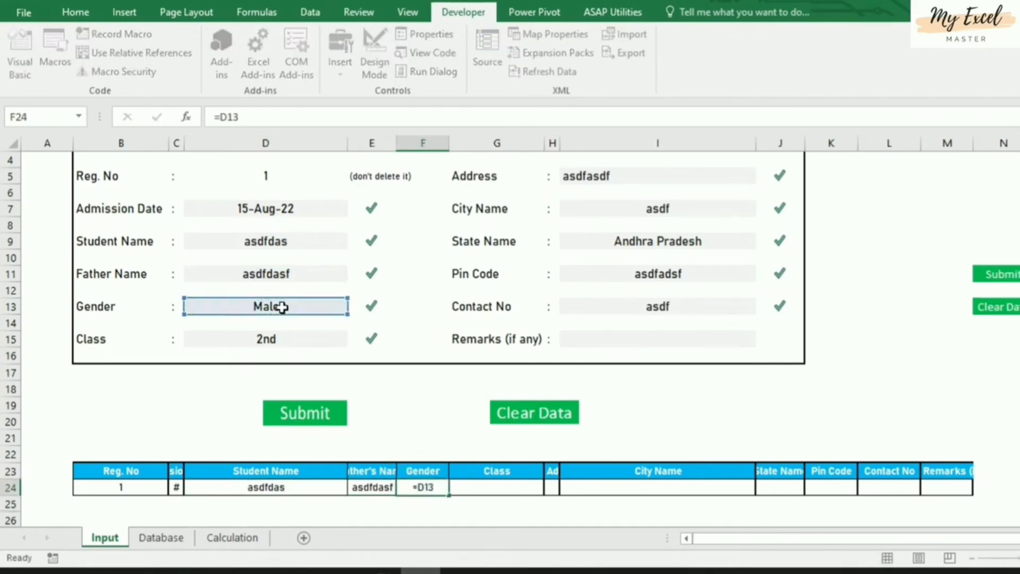
{"action": "key", "text": "Return"}
{"action": "left_click", "coordinate": [521, 486]}
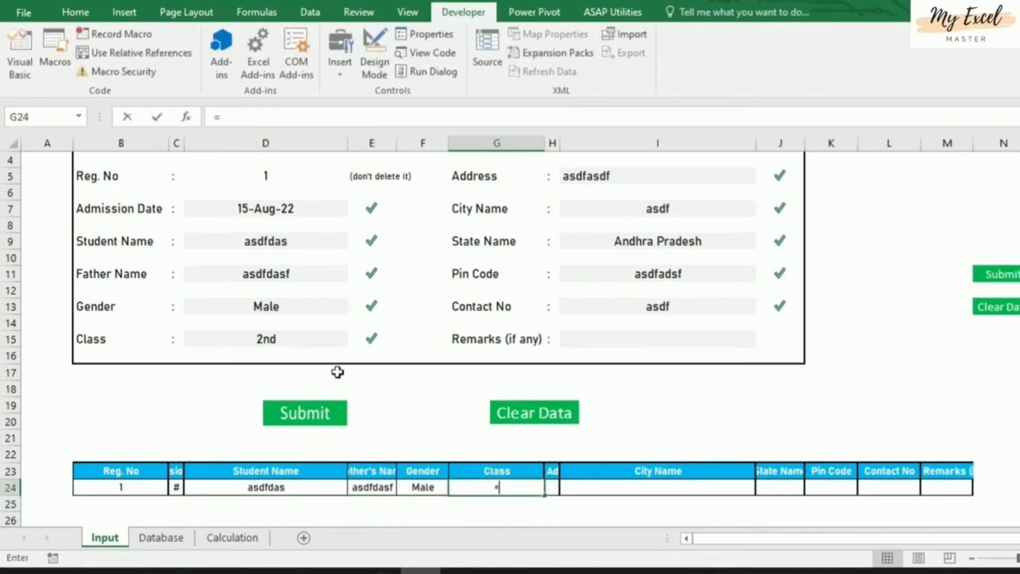
{"action": "type", "text": "="}
{"action": "left_click", "coordinate": [303, 342]}
{"action": "key", "text": "Return"}
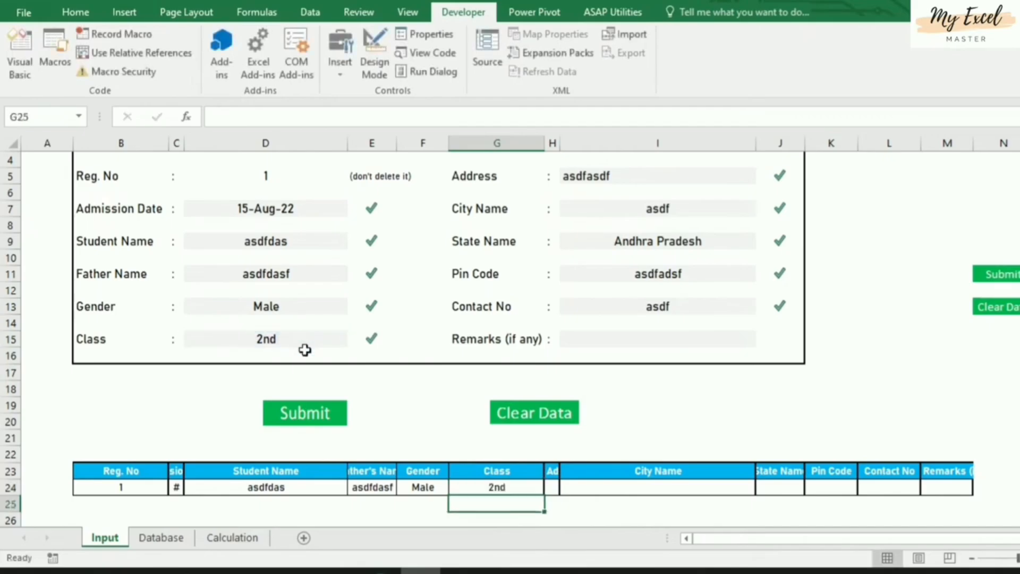
Link the row's Address, City Name and State Name cells to their form entries
{"action": "left_click", "coordinate": [561, 487]}
{"action": "left_click", "coordinate": [552, 487]}
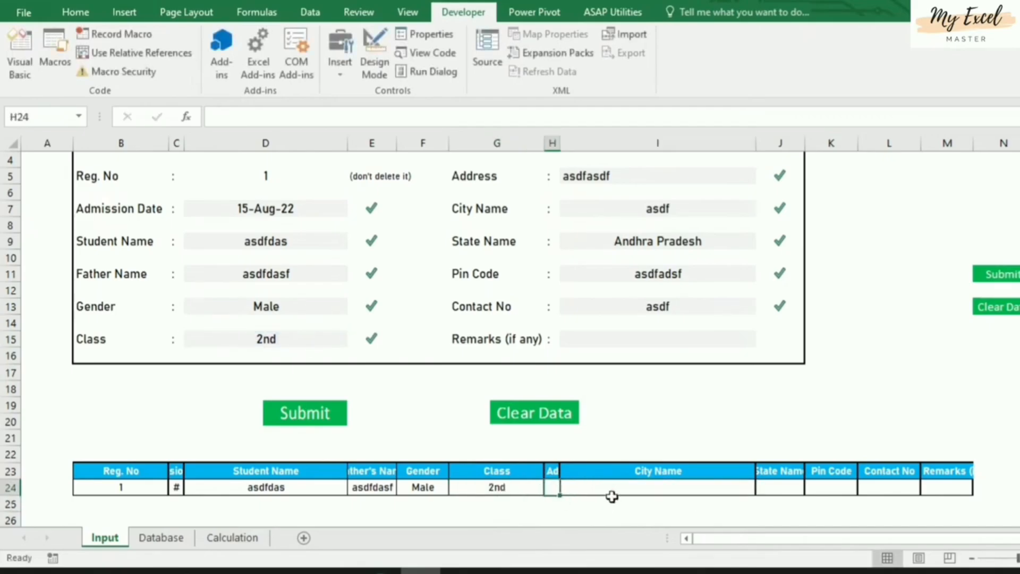
{"action": "type", "text": "="}
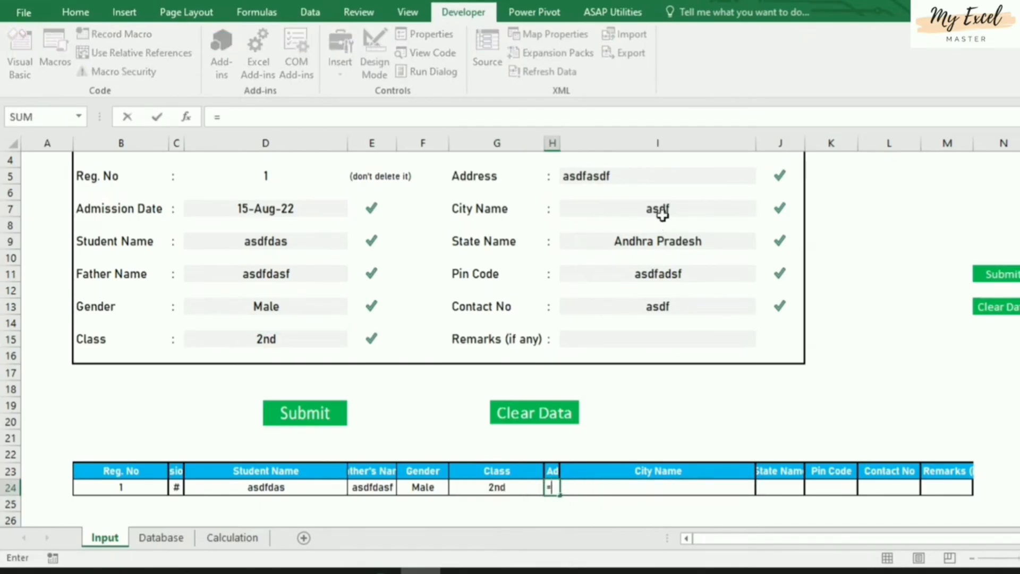
{"action": "left_click", "coordinate": [653, 175]}
{"action": "key", "text": "Return"}
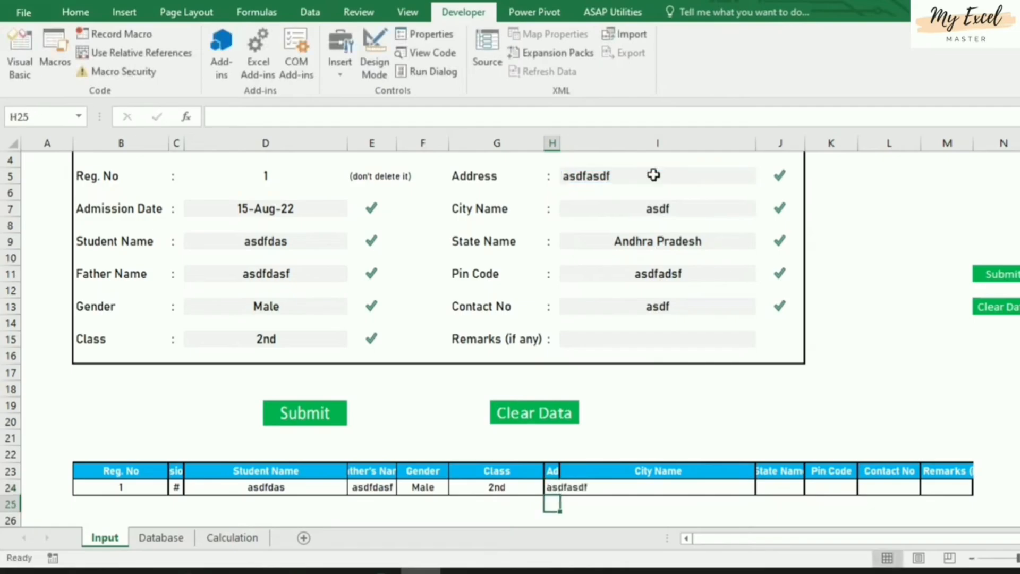
{"action": "left_click", "coordinate": [657, 486]}
{"action": "type", "text": "="}
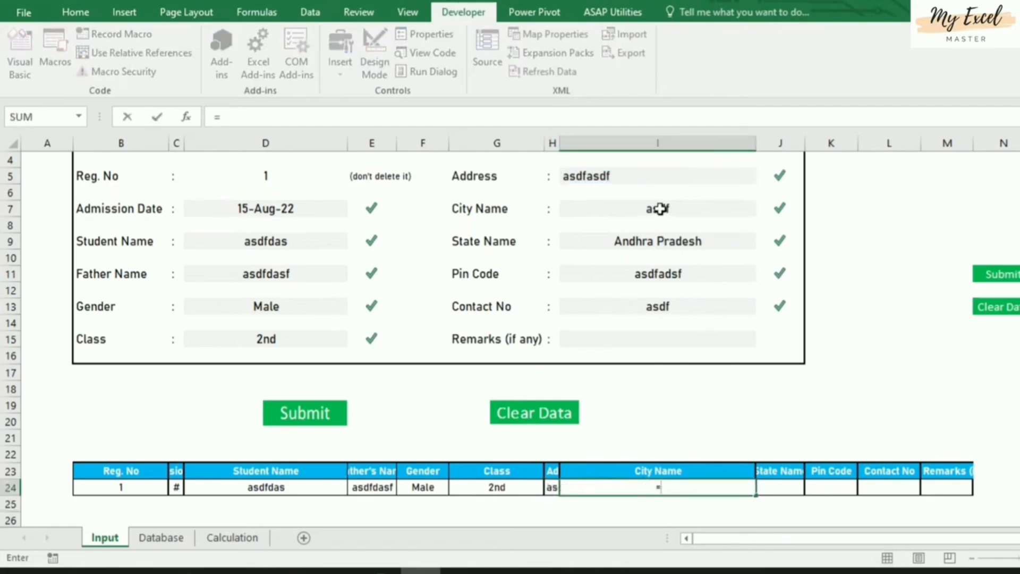
{"action": "left_click", "coordinate": [657, 208]}
{"action": "key", "text": "Return"}
{"action": "left_click", "coordinate": [785, 487]}
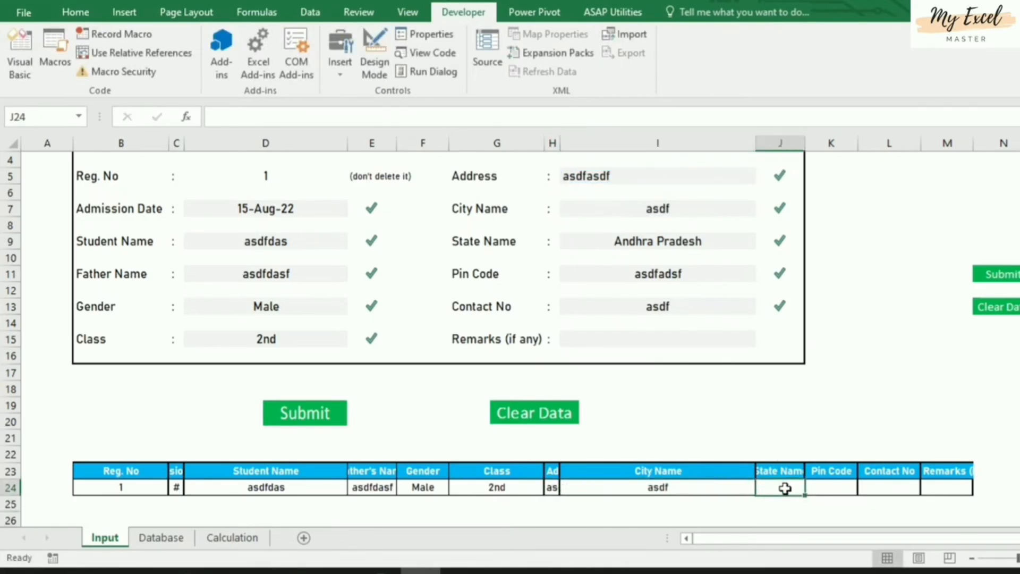
{"action": "type", "text": "="}
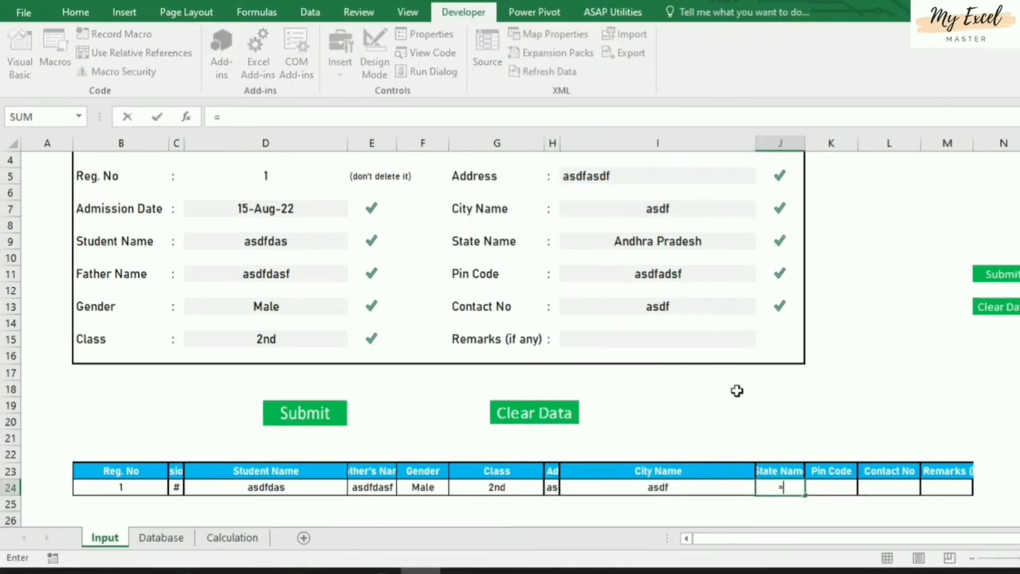
{"action": "left_click", "coordinate": [671, 245]}
{"action": "key", "text": "Return"}
Link K24, L24 and M24 to Pin Code (=I11), Contact No (=I13) and Remarks (=I15)
{"action": "left_click", "coordinate": [833, 487]}
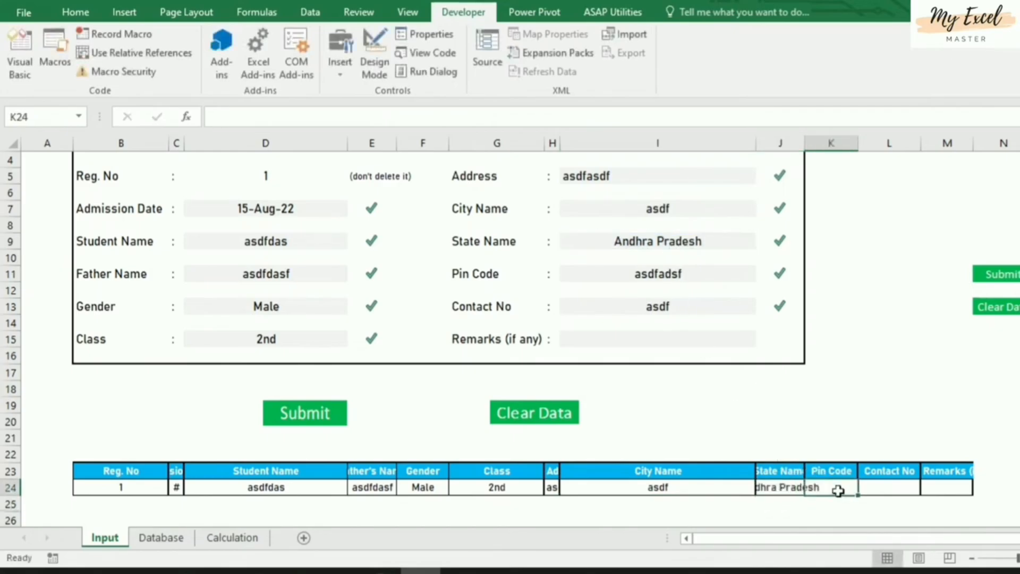
{"action": "type", "text": "="}
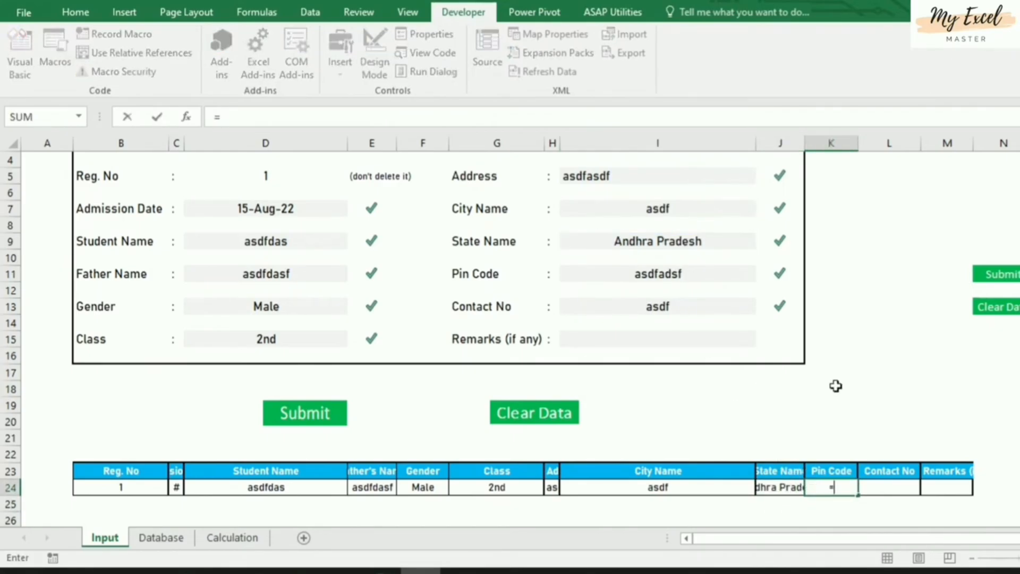
{"action": "left_click", "coordinate": [675, 275]}
{"action": "key", "text": "Return"}
{"action": "left_click", "coordinate": [885, 489]}
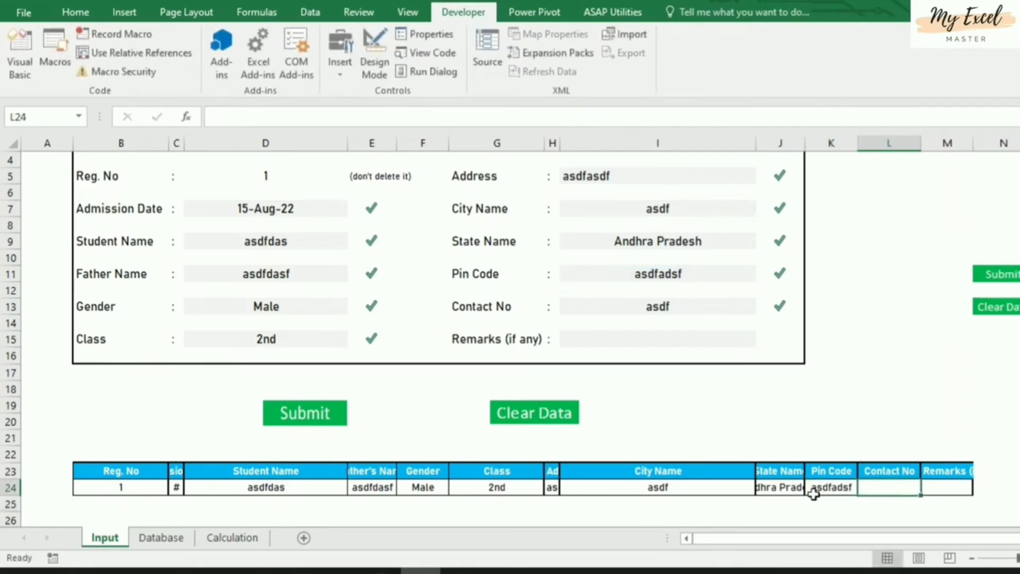
{"action": "type", "text": "="}
{"action": "left_click", "coordinate": [659, 303]}
{"action": "key", "text": "Return"}
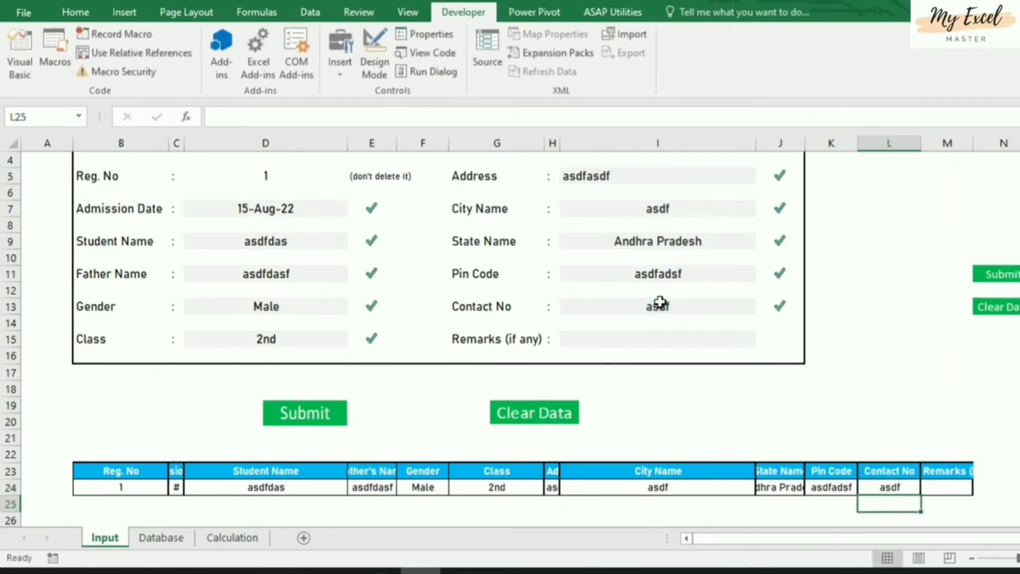
{"action": "left_click", "coordinate": [951, 489]}
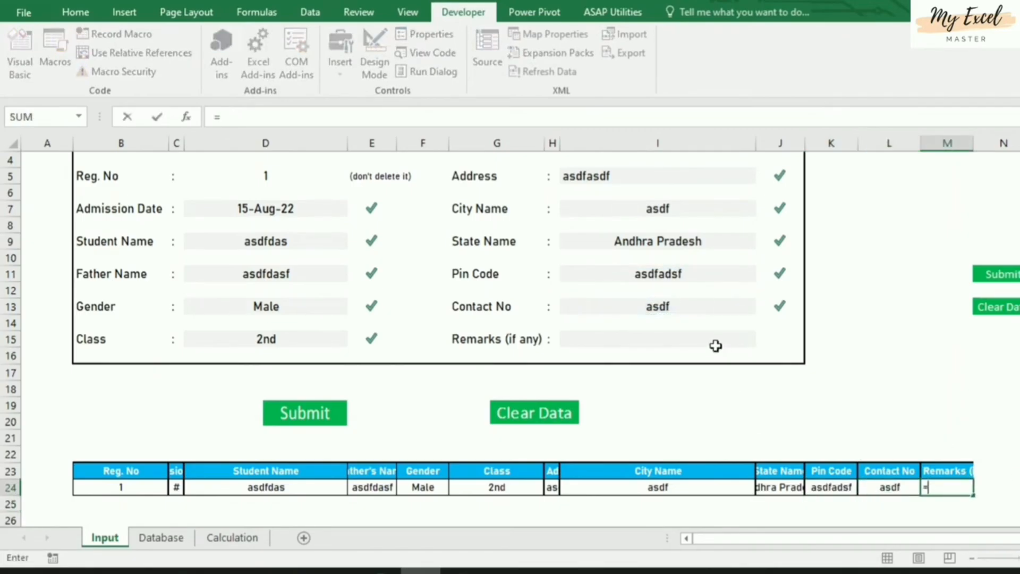
{"action": "type", "text": "="}
{"action": "left_click", "coordinate": [684, 337]}
{"action": "key", "text": "Return"}
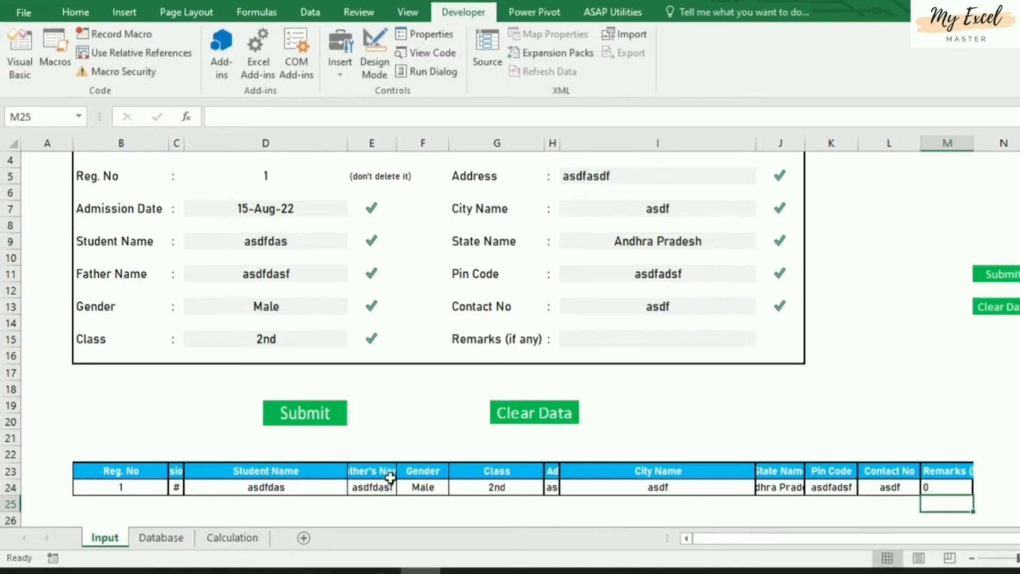
{"action": "left_click_drag", "start_coordinate": [111, 469], "coordinate": [948, 488]}
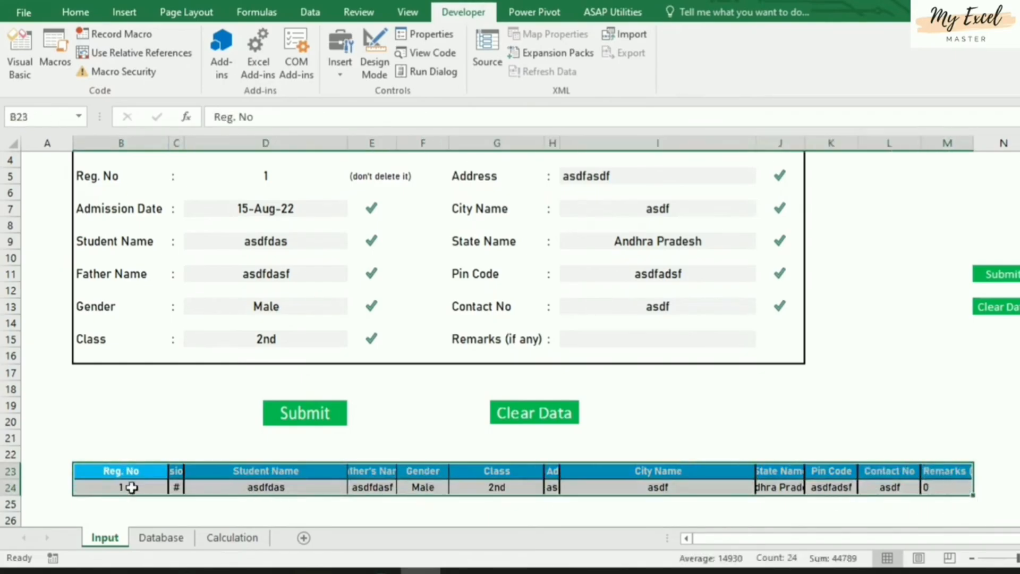
{"action": "left_click", "coordinate": [131, 486]}
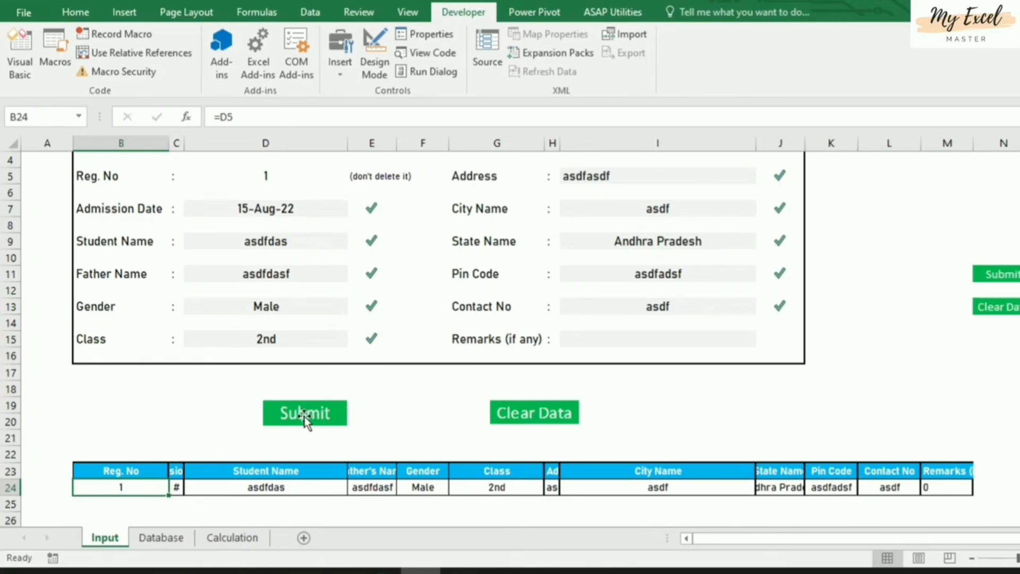
{"action": "left_click", "coordinate": [173, 542]}
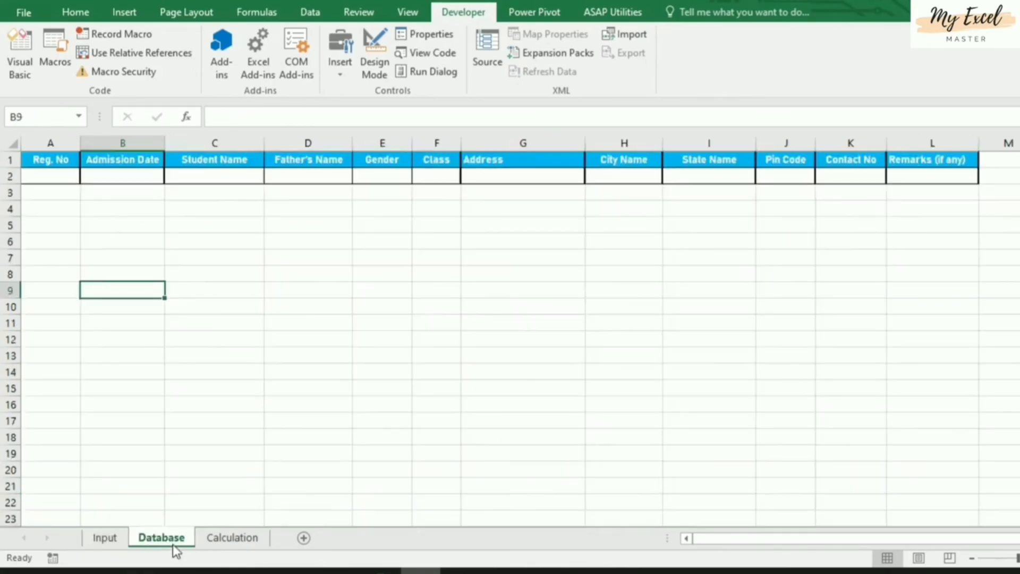
{"action": "left_click", "coordinate": [104, 539]}
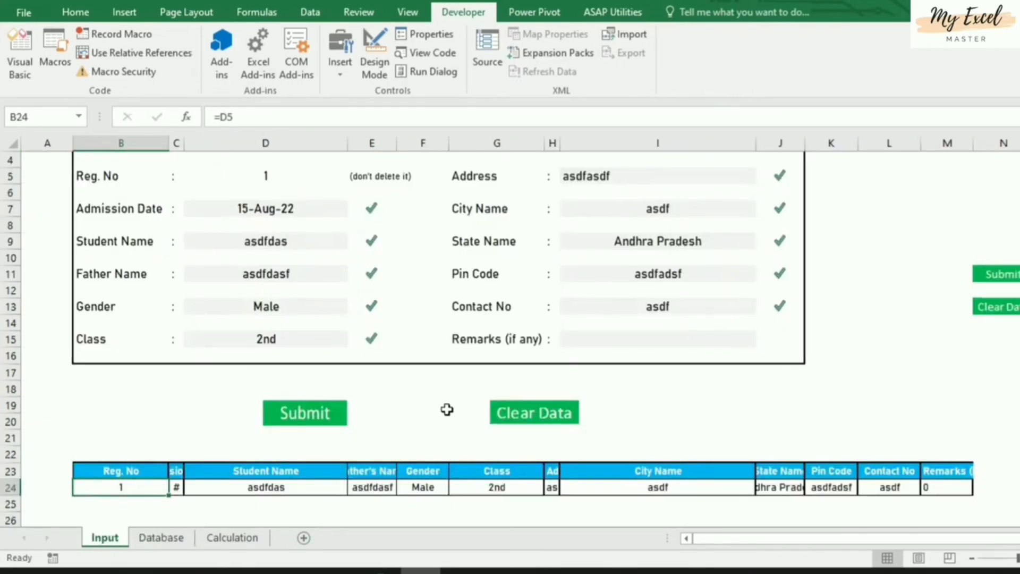
{"action": "scroll", "coordinate": [447, 408], "scroll_direction": "up", "scroll_amount": 1}
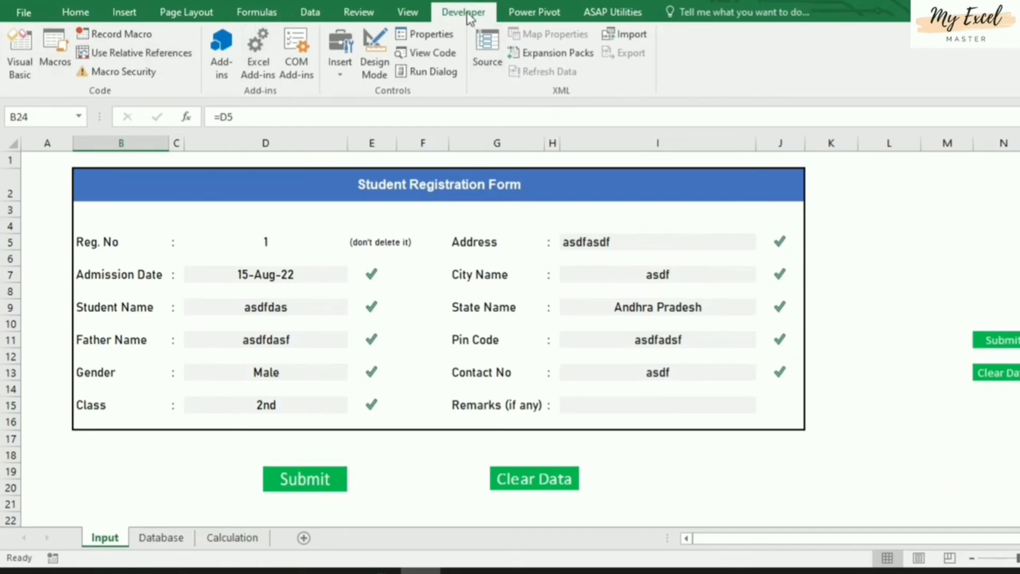
Start recording the savedetail macro and copy the linked row B24:M24
{"action": "left_click", "coordinate": [140, 35]}
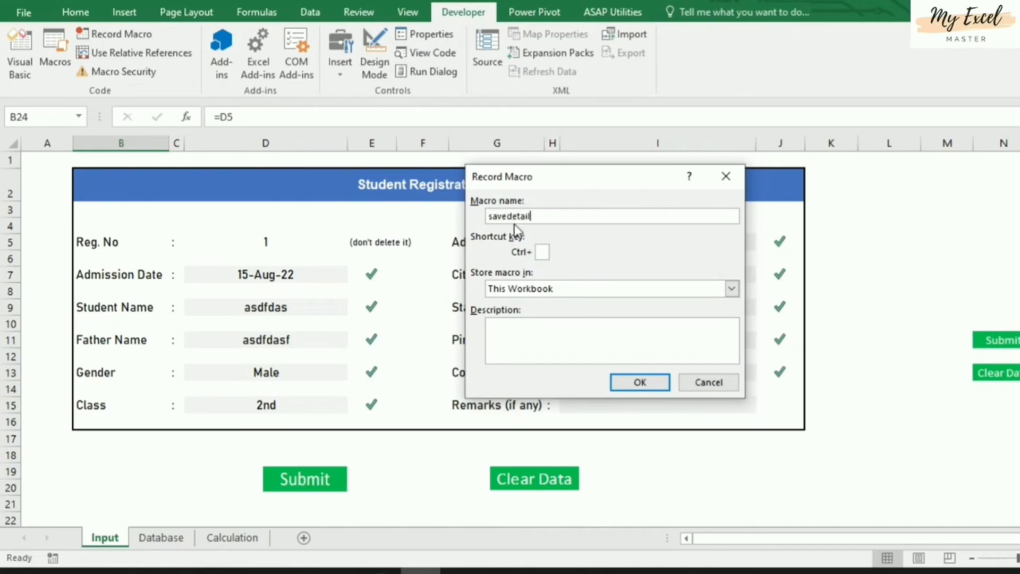
{"action": "left_click", "coordinate": [635, 383]}
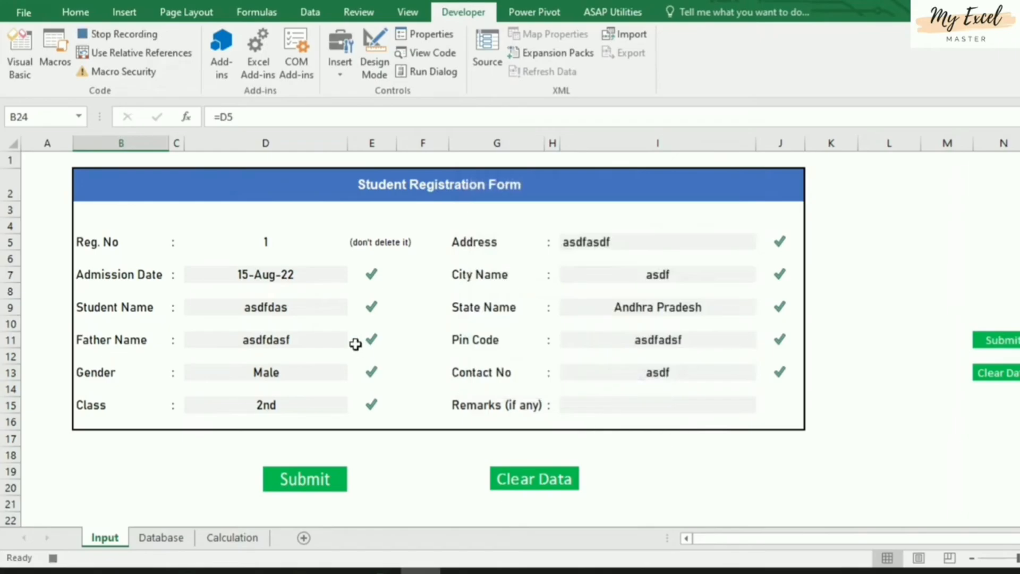
{"action": "scroll", "coordinate": [356, 344], "scroll_direction": "down", "scroll_amount": 3}
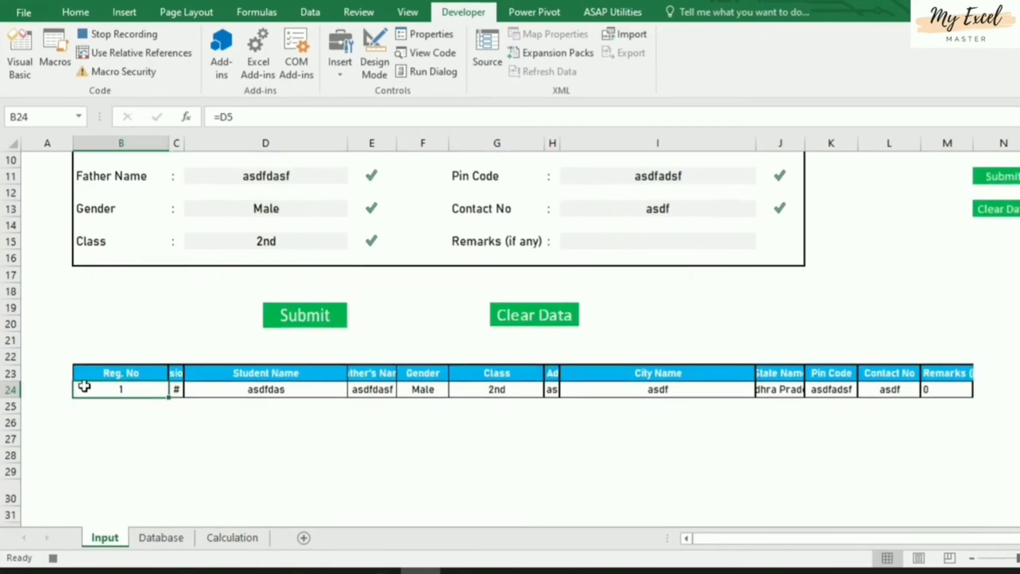
{"action": "left_click", "coordinate": [939, 391], "text": "shift"}
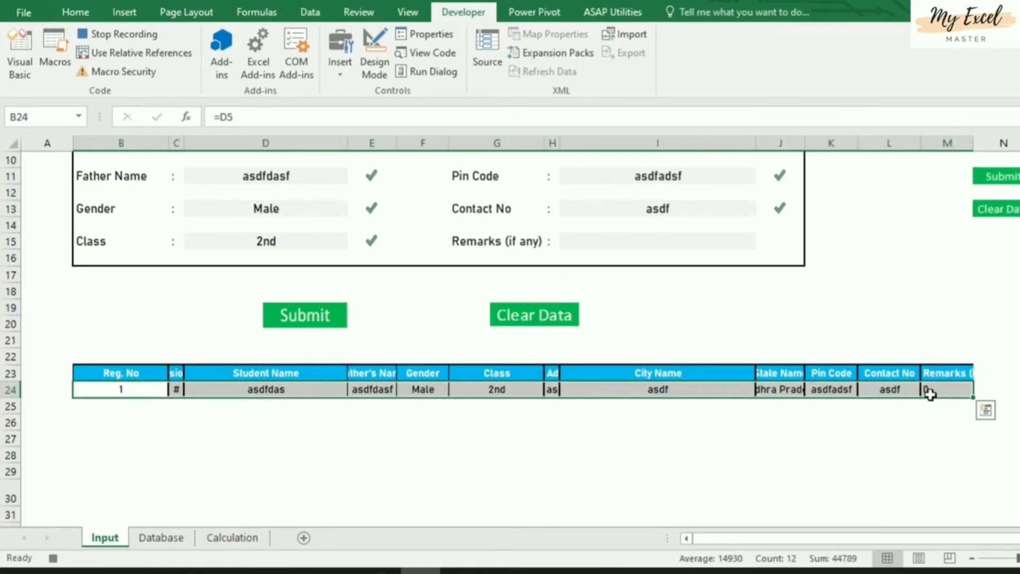
{"action": "key", "text": "ctrl+c"}
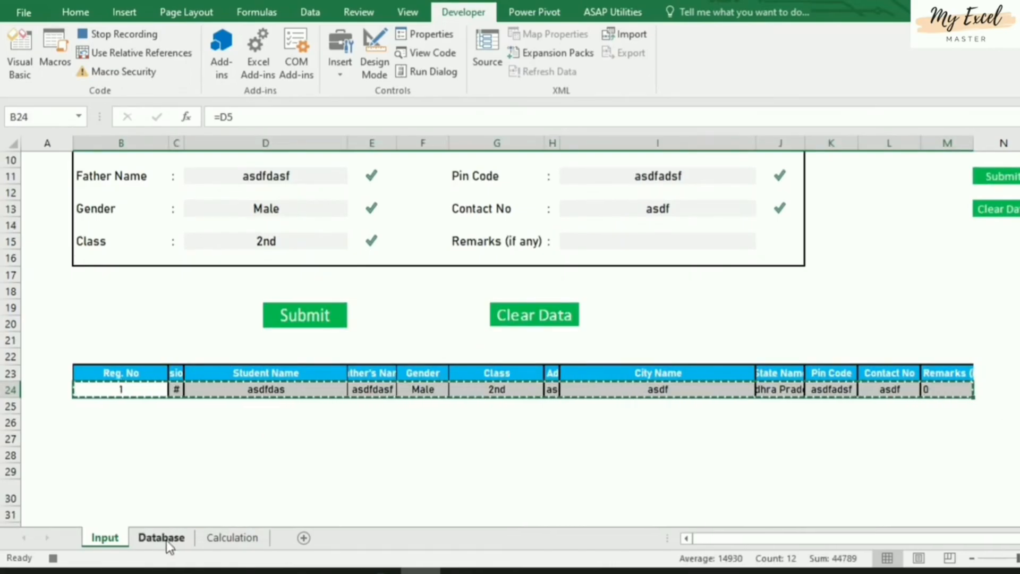
On the Database sheet, reach A1, enable relative references, move to A2, and open Paste Special
{"action": "left_click", "coordinate": [162, 537]}
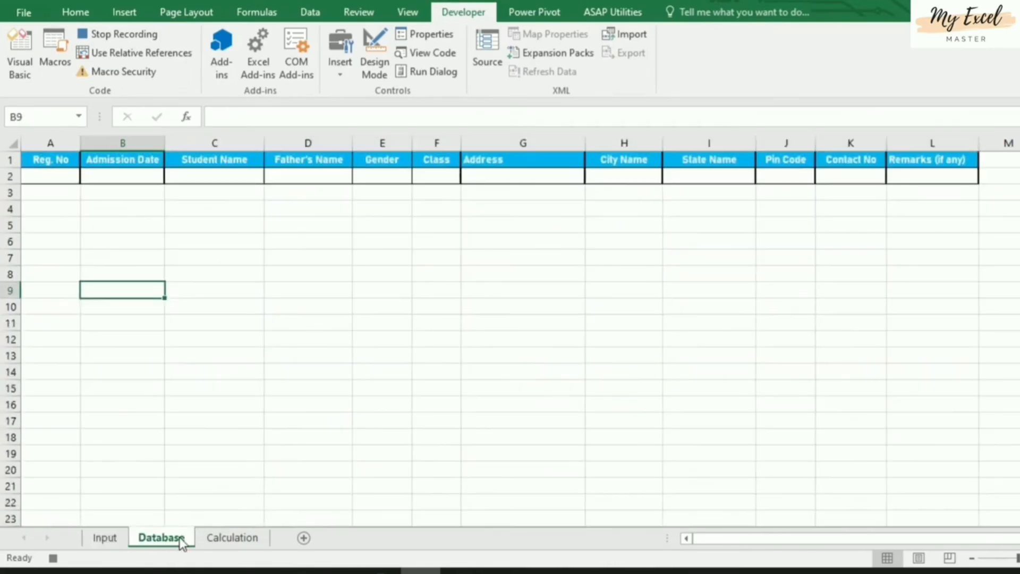
{"action": "left_click", "coordinate": [1015, 160]}
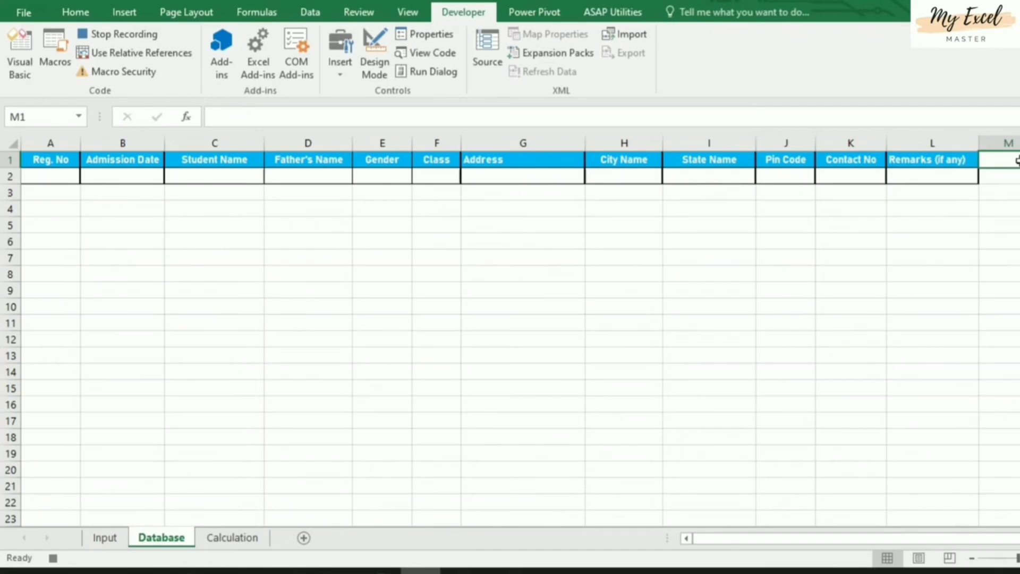
{"action": "key", "text": "ctrl+Down"}
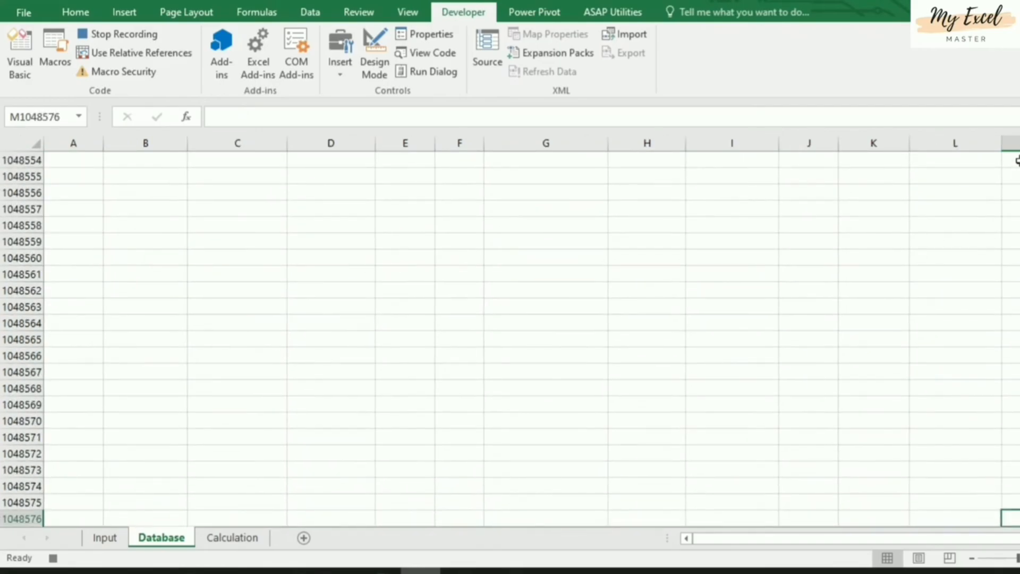
{"action": "key", "text": "ctrl+Left"}
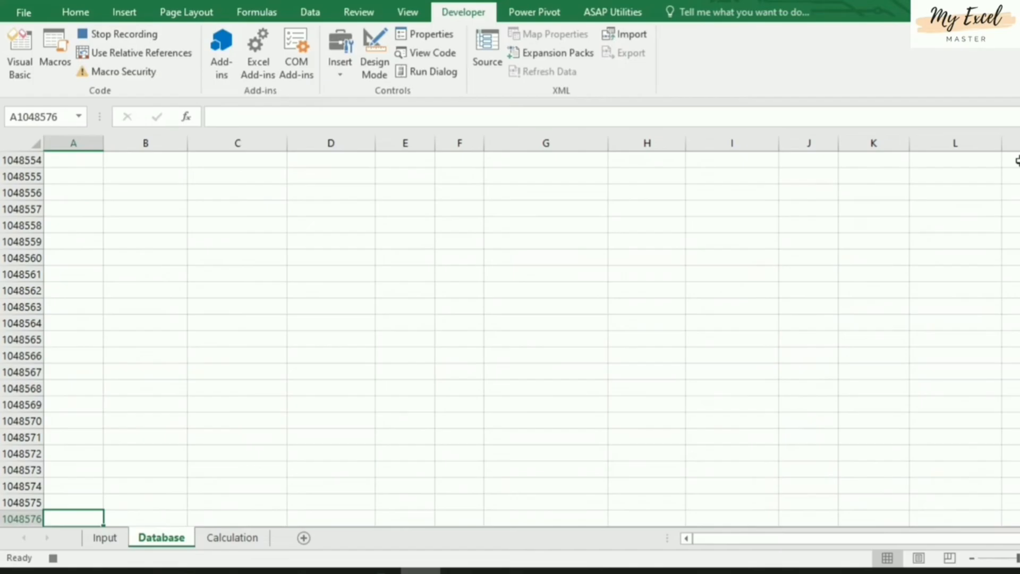
{"action": "key", "text": "ctrl+Up"}
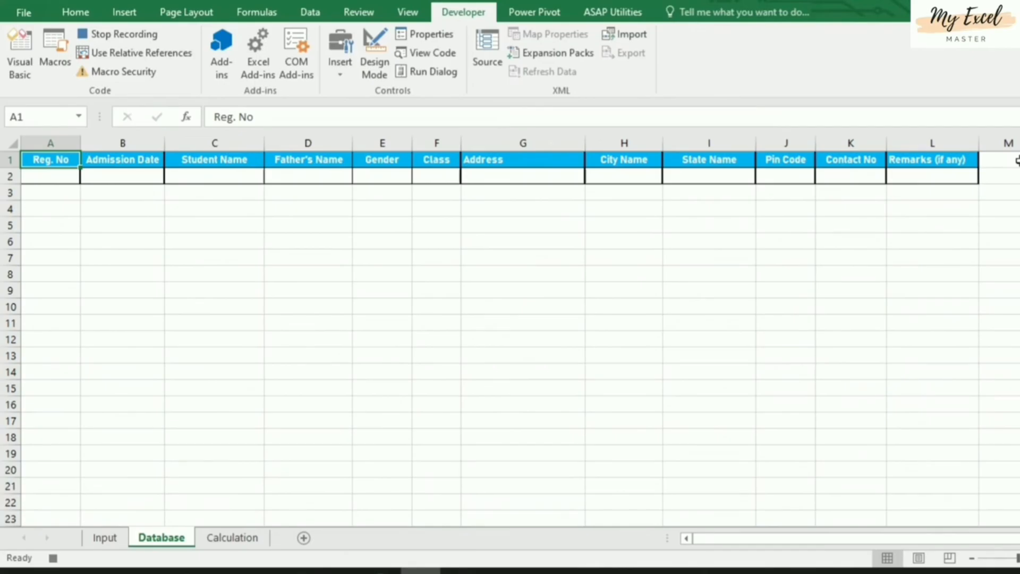
{"action": "left_click", "coordinate": [143, 55]}
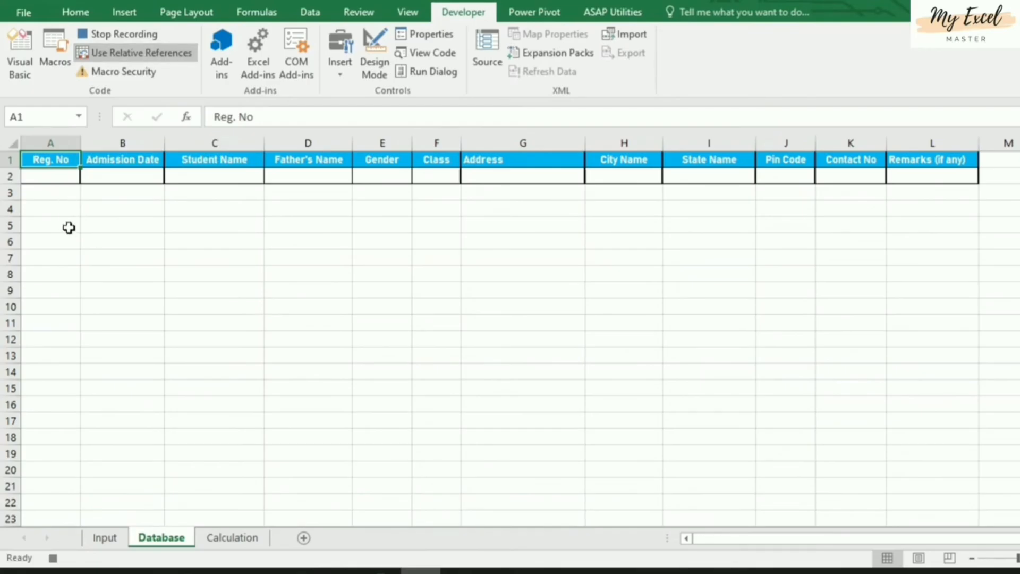
{"action": "key", "text": "Down"}
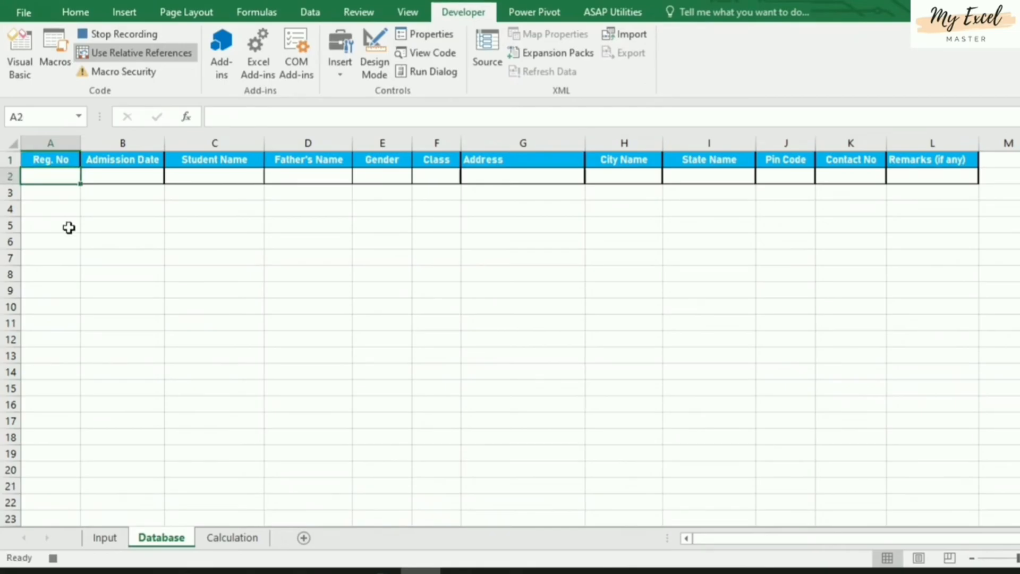
{"action": "key", "text": "alt+e"}
{"action": "key", "text": "s"}
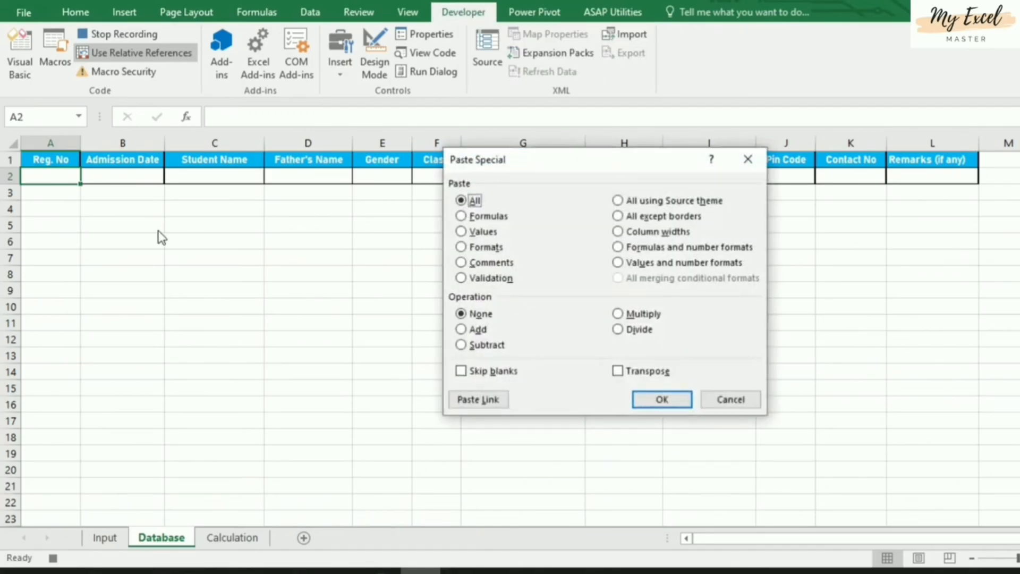
Paste the copied registration row into Database A2:L2 as values only
{"action": "left_click", "coordinate": [462, 232]}
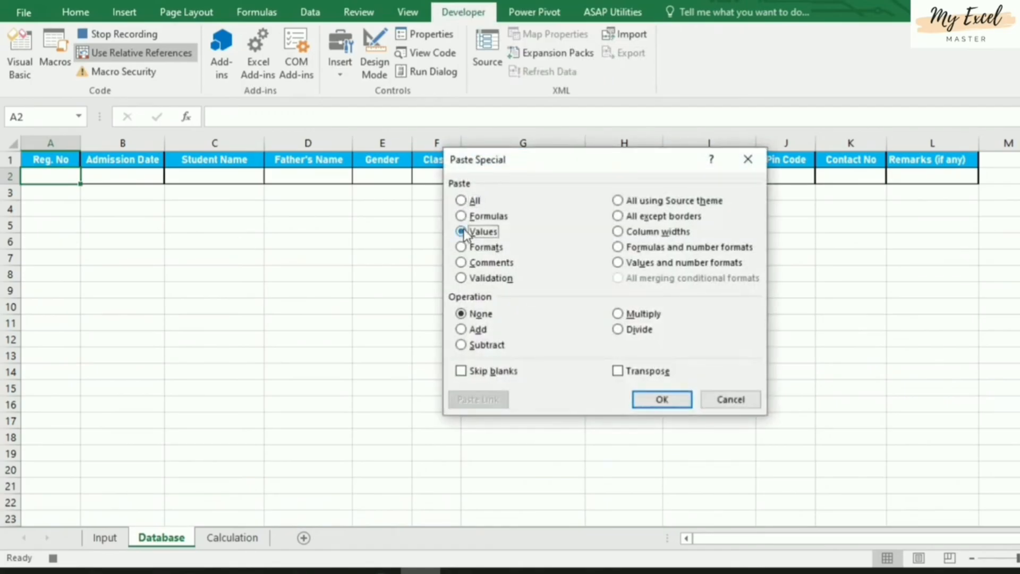
{"action": "left_click", "coordinate": [662, 401]}
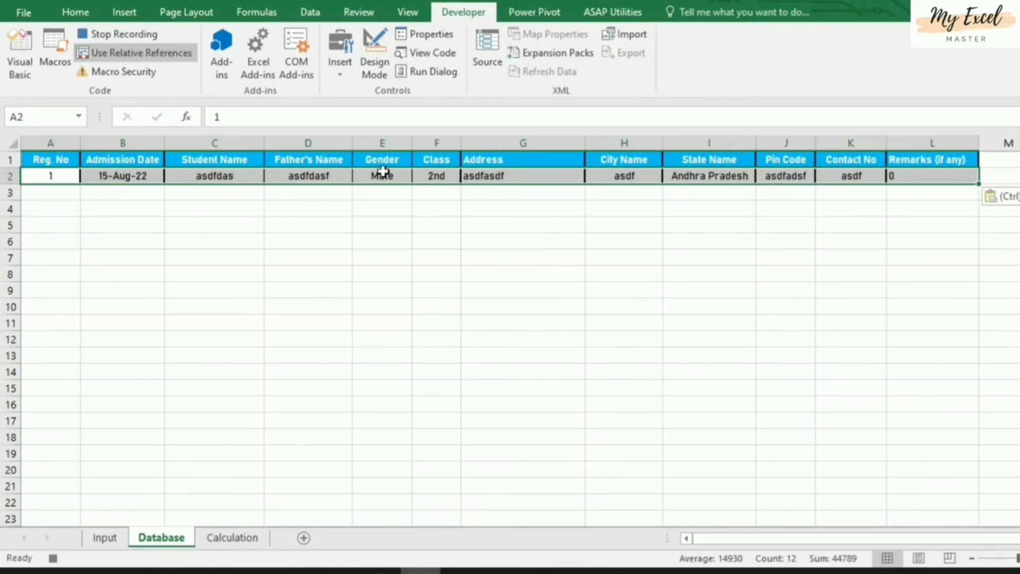
Apply All Borders to Database row 2, then check cells B2, L2 and M2
{"action": "left_click", "coordinate": [75, 12]}
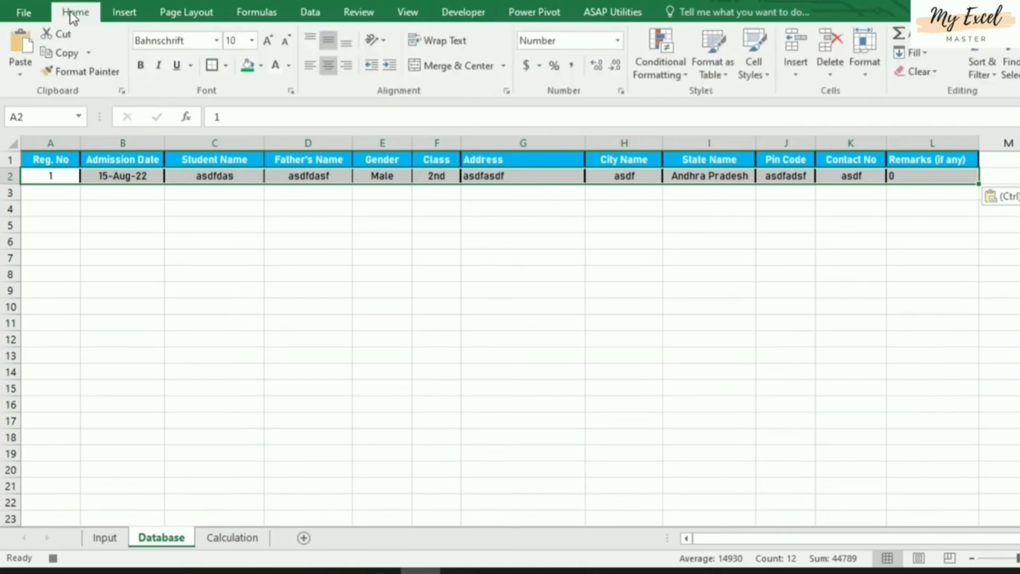
{"action": "left_click", "coordinate": [226, 64]}
{"action": "left_click", "coordinate": [248, 205]}
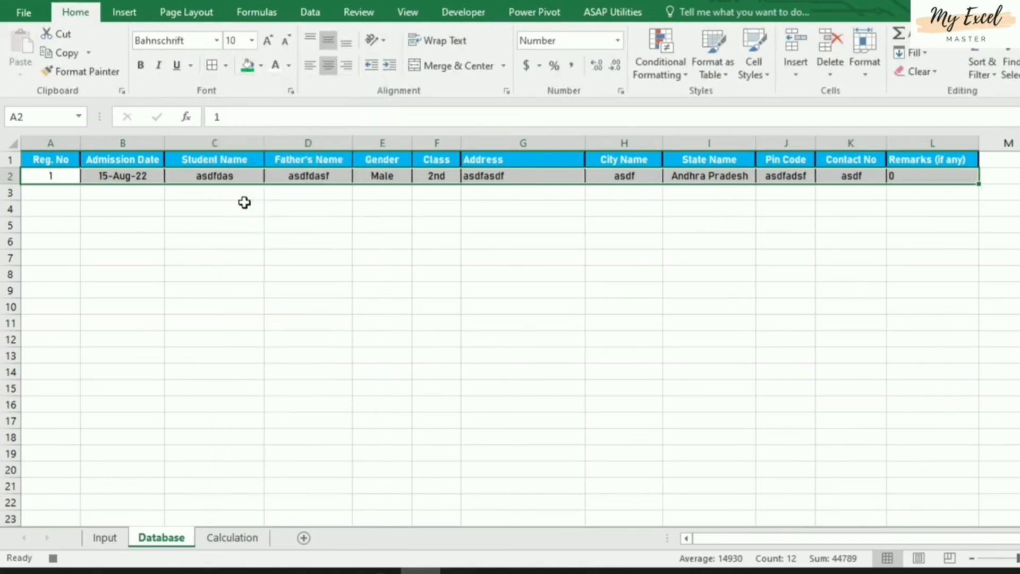
{"action": "left_click", "coordinate": [113, 179]}
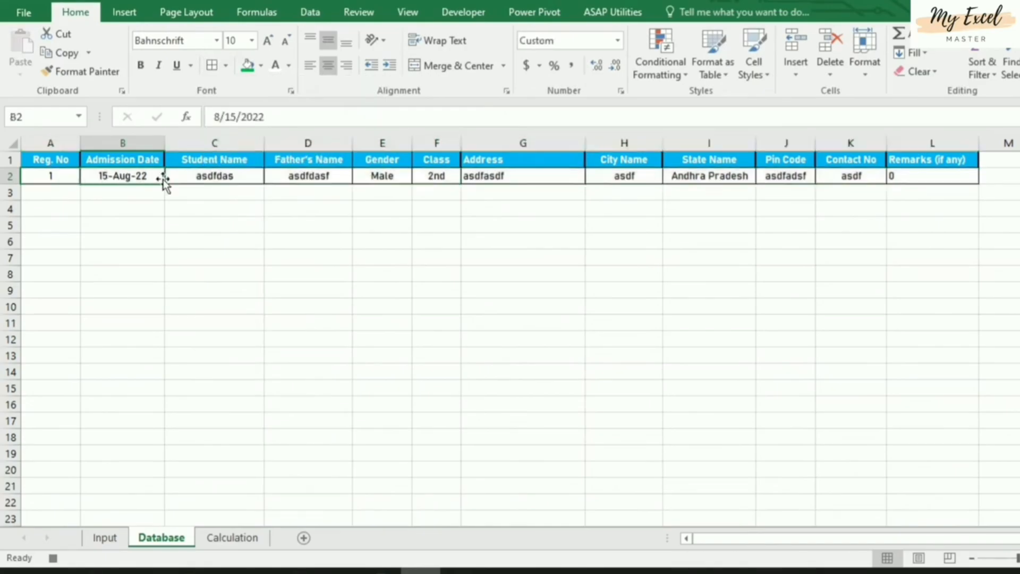
{"action": "left_click", "coordinate": [912, 179]}
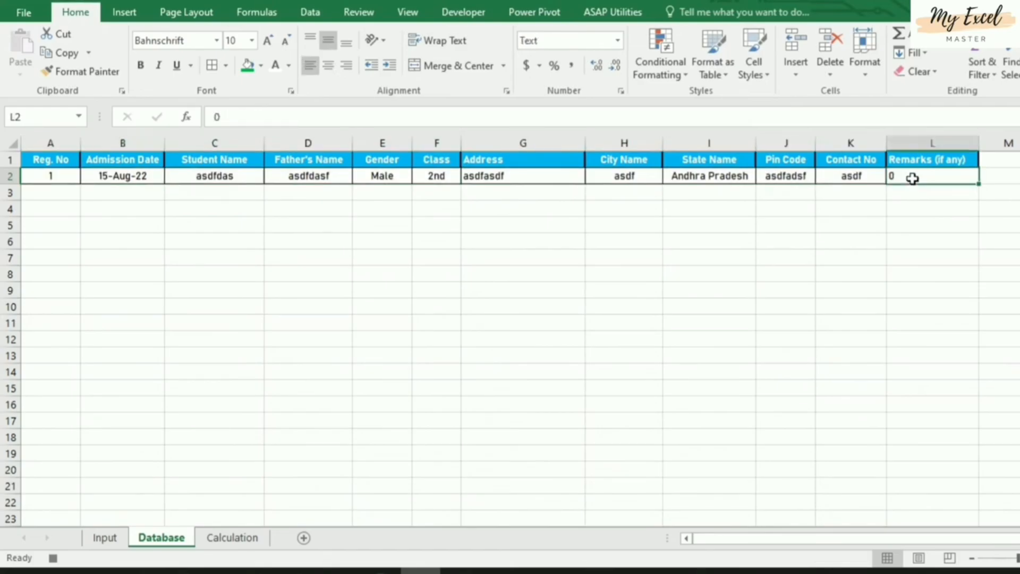
{"action": "left_click", "coordinate": [1012, 177]}
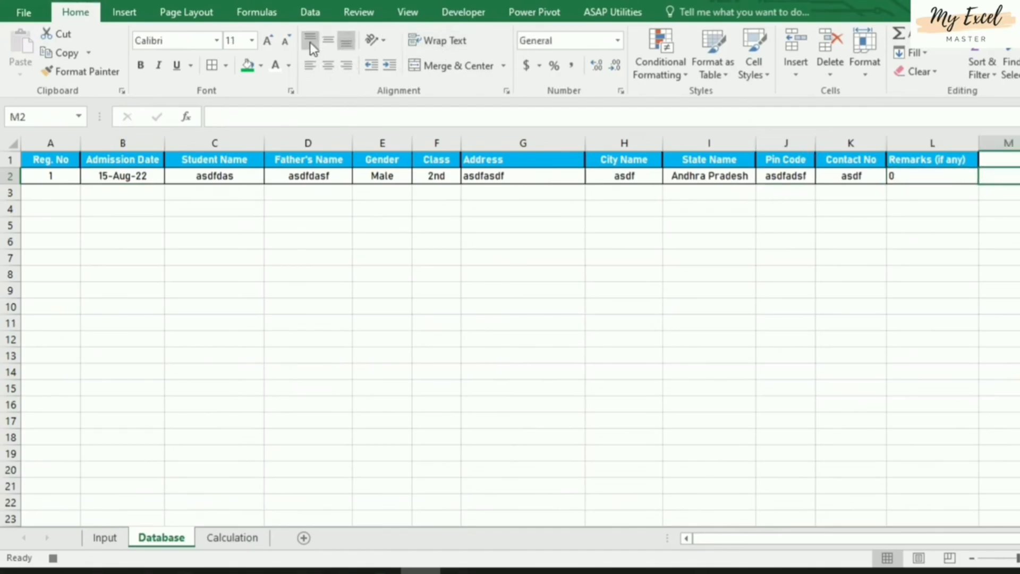
Turn Use Relative References off and return to the Input sheet
{"action": "left_click", "coordinate": [467, 15]}
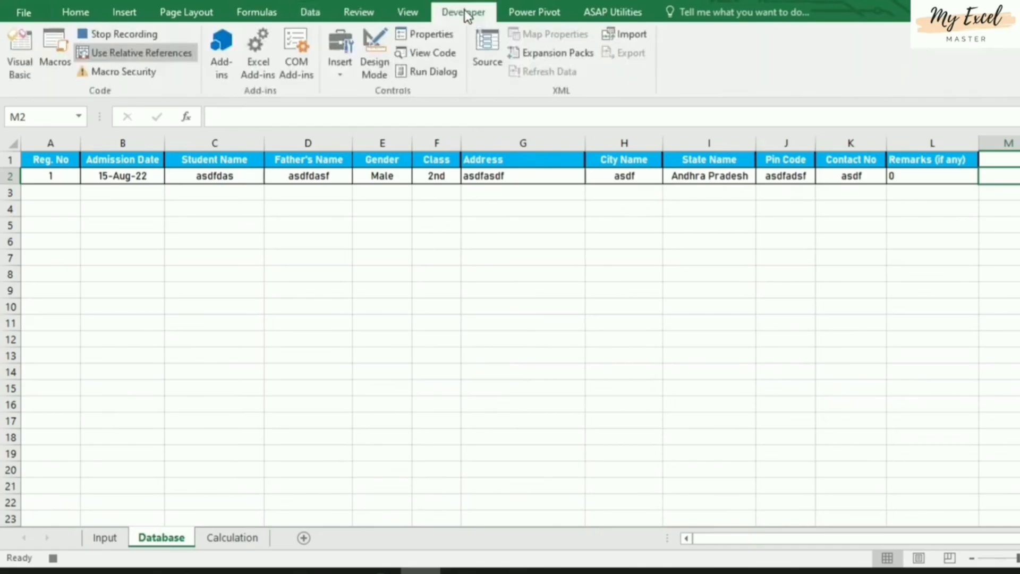
{"action": "left_click", "coordinate": [167, 56]}
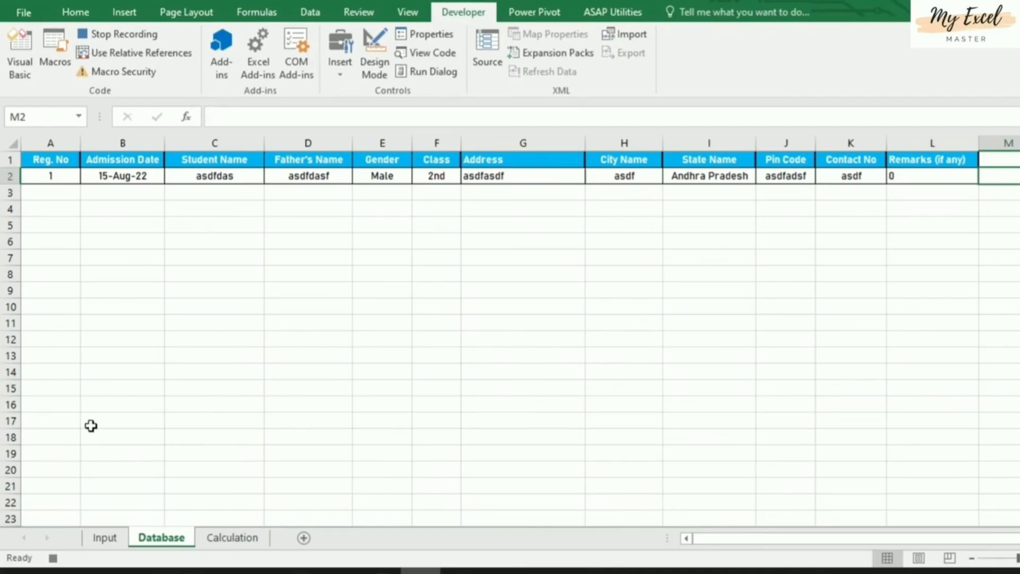
{"action": "left_click", "coordinate": [104, 538]}
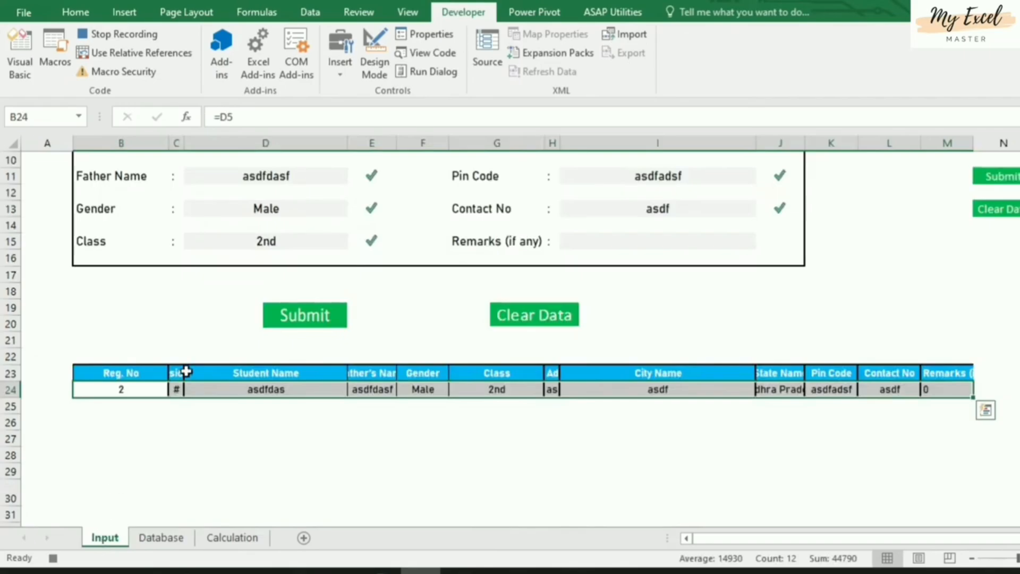
Delete the Admission Date, Student Name, Father Name, Gender and Class entries
{"action": "scroll", "coordinate": [212, 366], "scroll_direction": "up", "scroll_amount": 3}
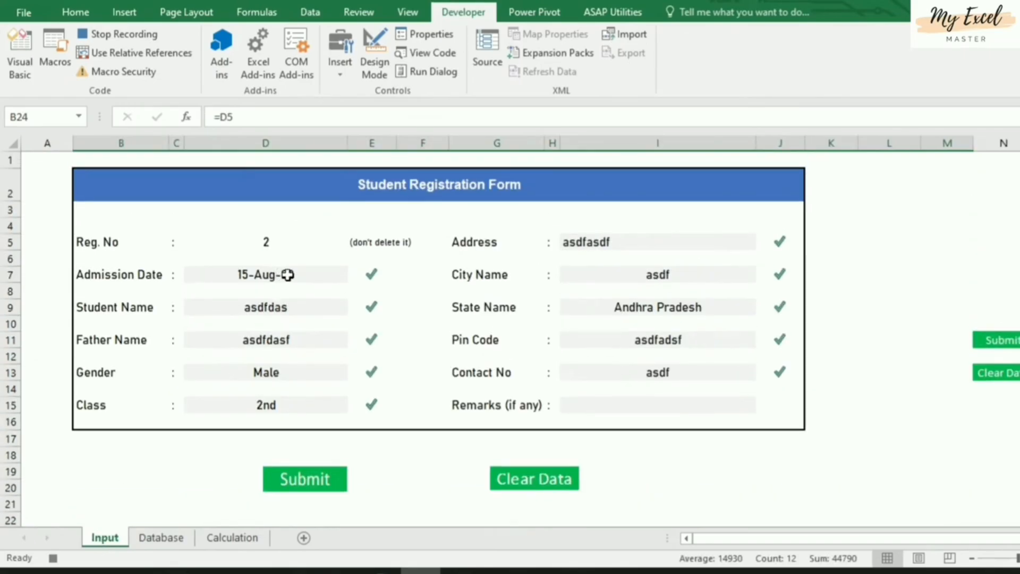
{"action": "left_click", "coordinate": [287, 275]}
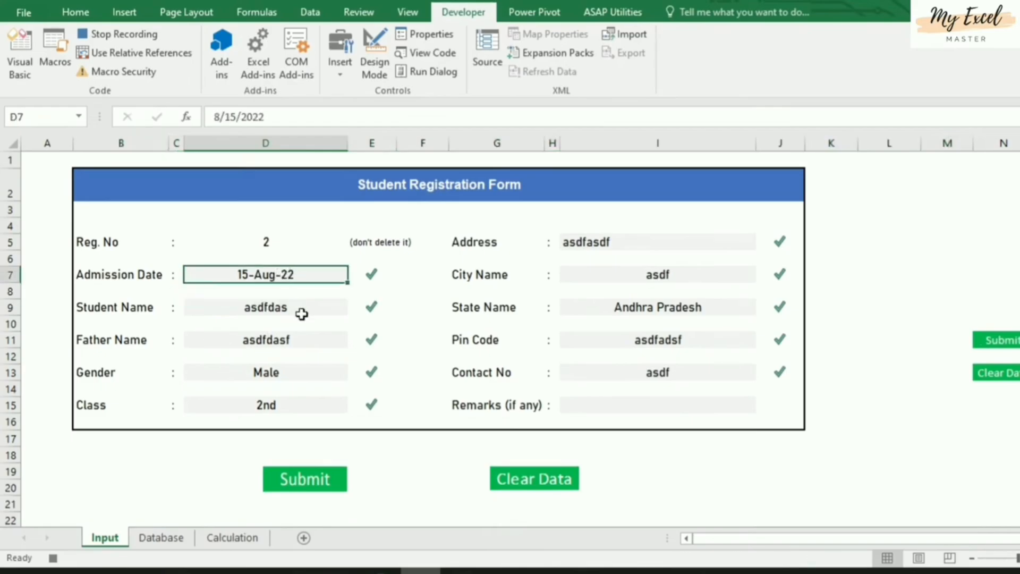
{"action": "key", "text": "Delete"}
{"action": "left_click", "coordinate": [293, 307]}
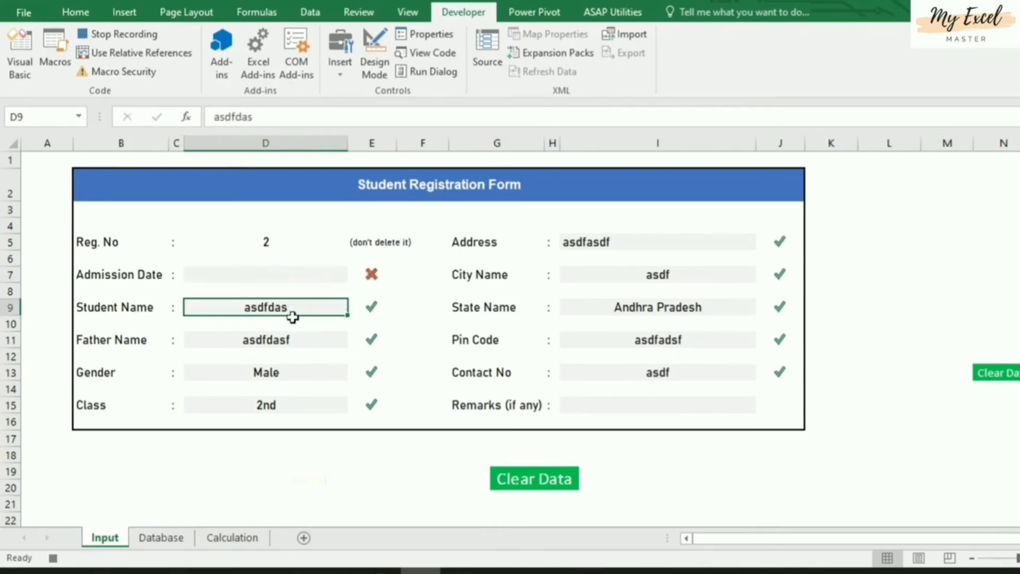
{"action": "key", "text": "Delete"}
{"action": "left_click", "coordinate": [294, 340]}
{"action": "key", "text": "Delete"}
{"action": "left_click", "coordinate": [294, 375]}
{"action": "key", "text": "Delete"}
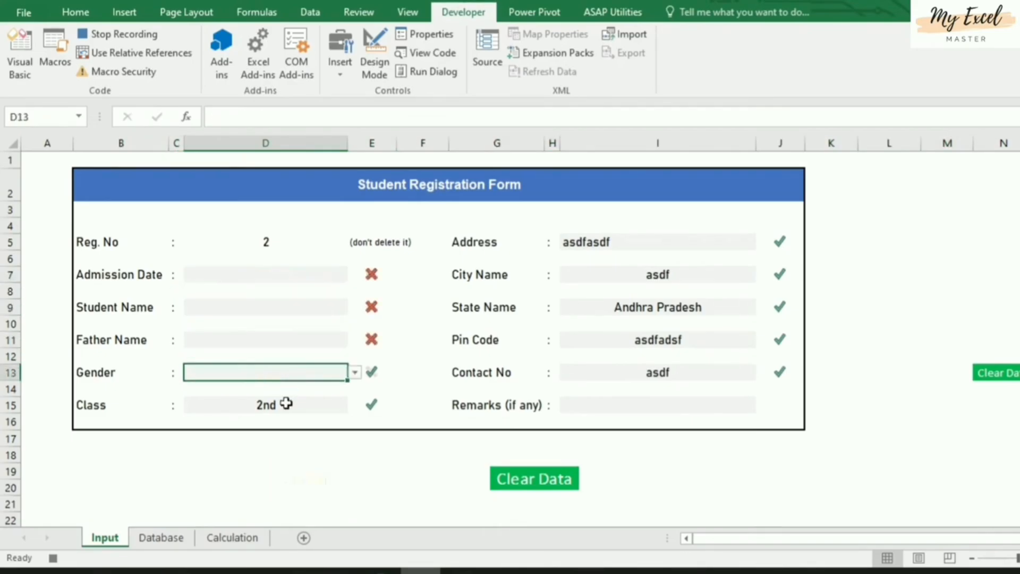
{"action": "left_click", "coordinate": [294, 406]}
{"action": "key", "text": "Delete"}
Delete the Address, City, State, Pin Code and Contact No entries, then stop the macro recording
{"action": "left_click", "coordinate": [690, 243]}
{"action": "key", "text": "Delete"}
{"action": "left_click", "coordinate": [674, 274]}
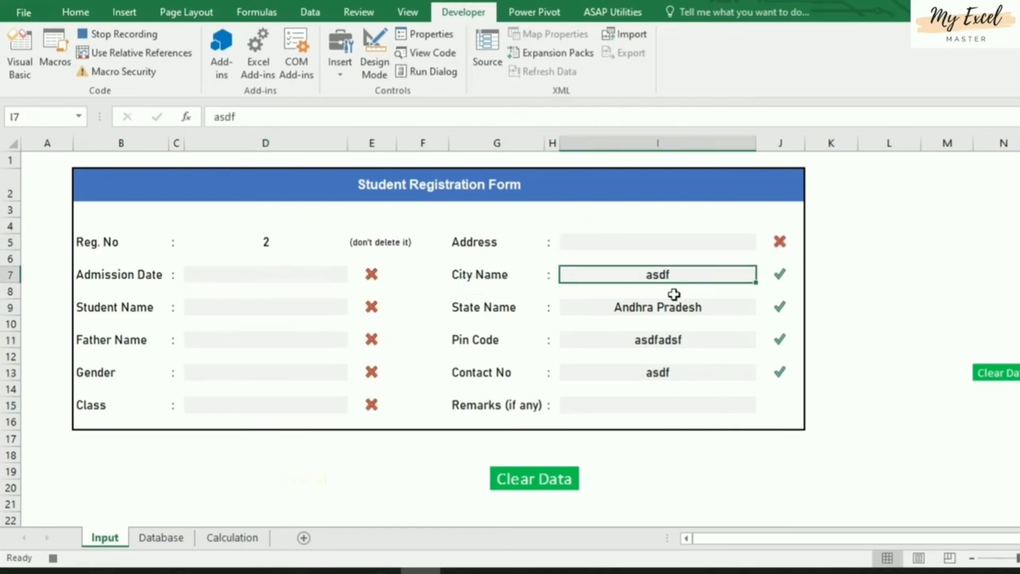
{"action": "key", "text": "Delete"}
{"action": "left_click", "coordinate": [675, 307]}
{"action": "key", "text": "Delete"}
{"action": "left_click", "coordinate": [674, 340]}
{"action": "key", "text": "Delete"}
{"action": "left_click", "coordinate": [667, 373]}
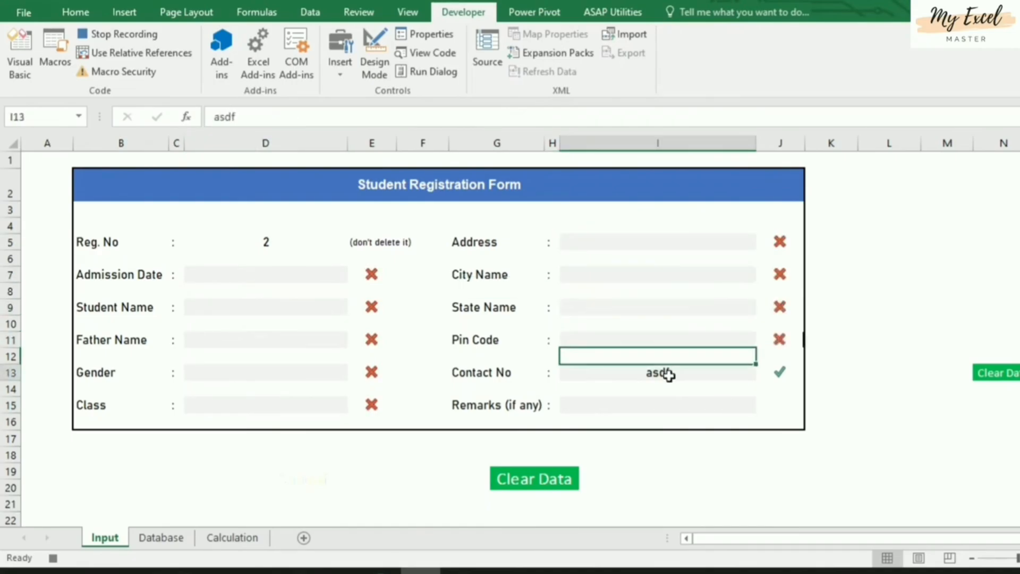
{"action": "key", "text": "Delete"}
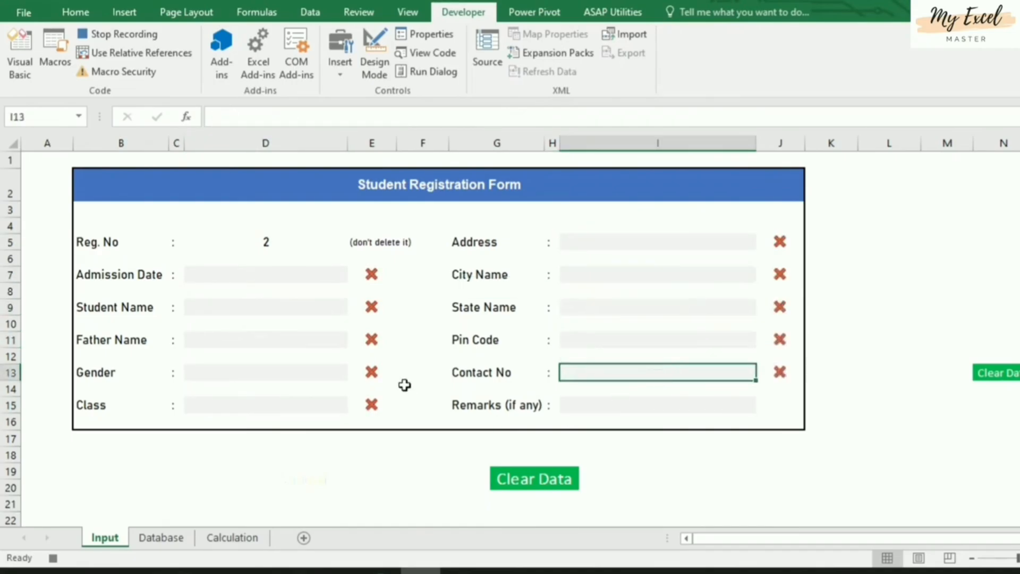
{"action": "scroll", "coordinate": [404, 385], "scroll_direction": "down", "scroll_amount": 3}
{"action": "scroll", "coordinate": [405, 382], "scroll_direction": "up", "scroll_amount": 3}
{"action": "left_click", "coordinate": [260, 277]}
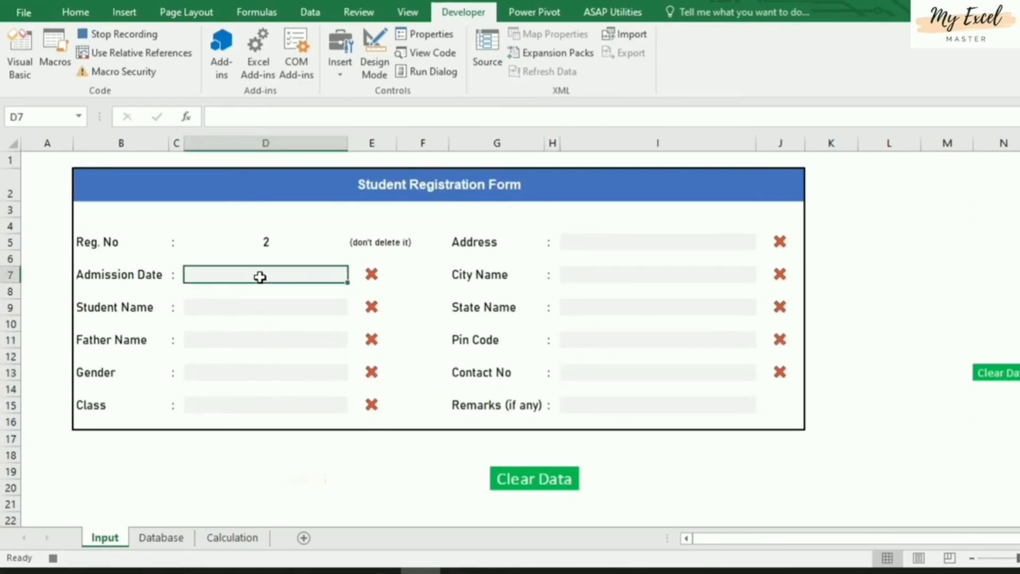
{"action": "left_click", "coordinate": [125, 38]}
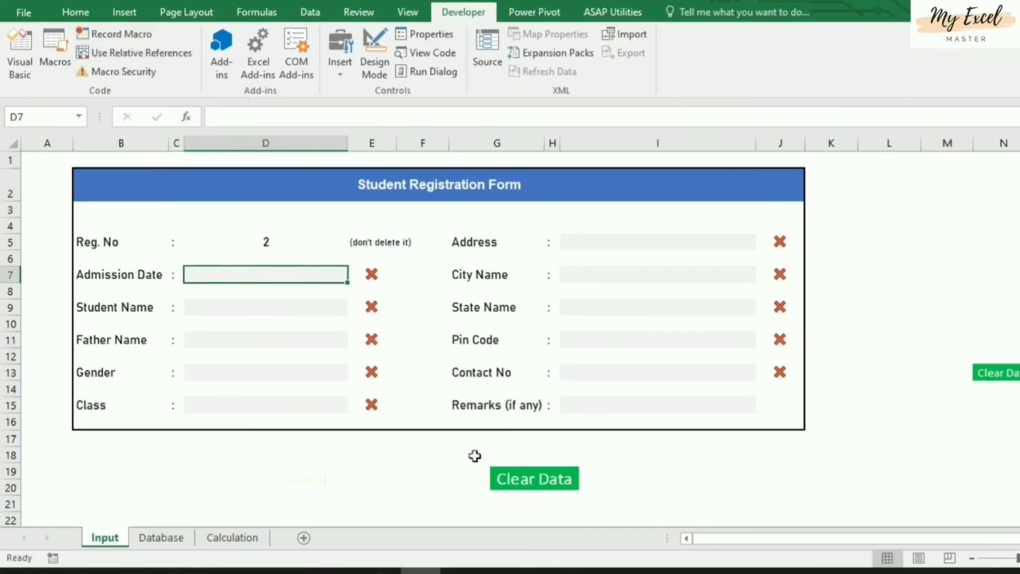
Assign the savedetail macro to the hidden Submit picture below the form
{"action": "left_click", "coordinate": [444, 459]}
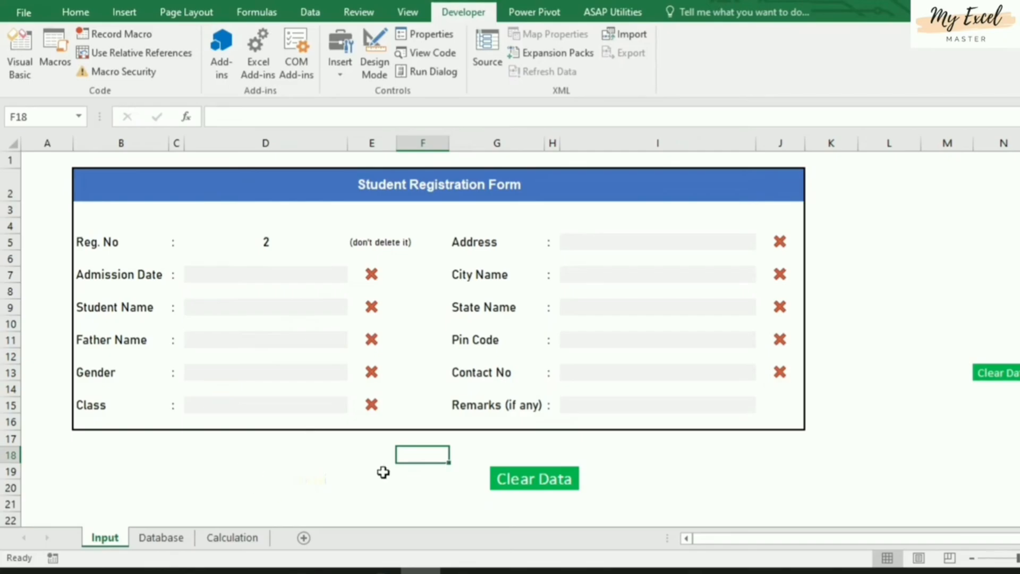
{"action": "left_click", "coordinate": [268, 477]}
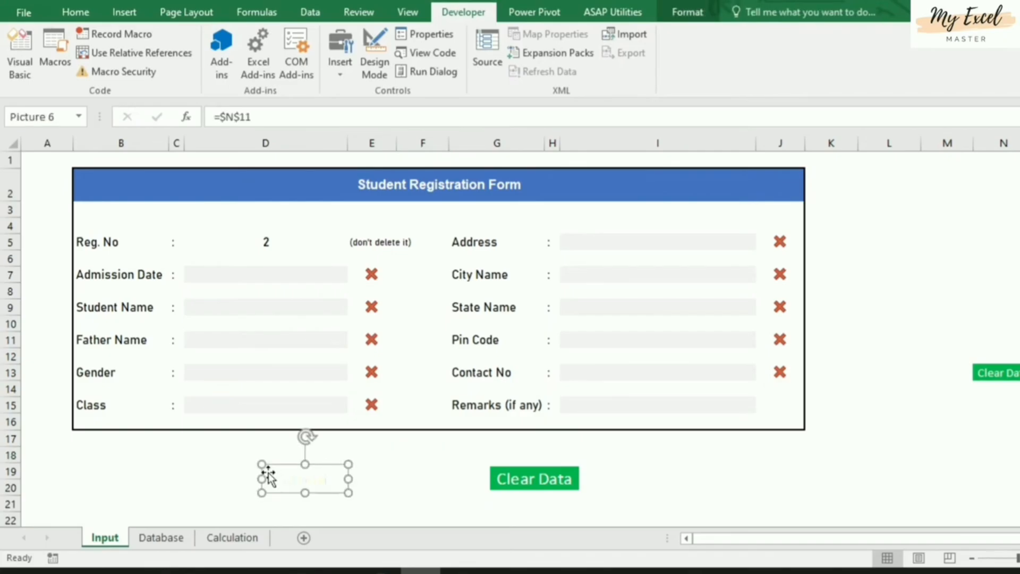
{"action": "right_click", "coordinate": [327, 486]}
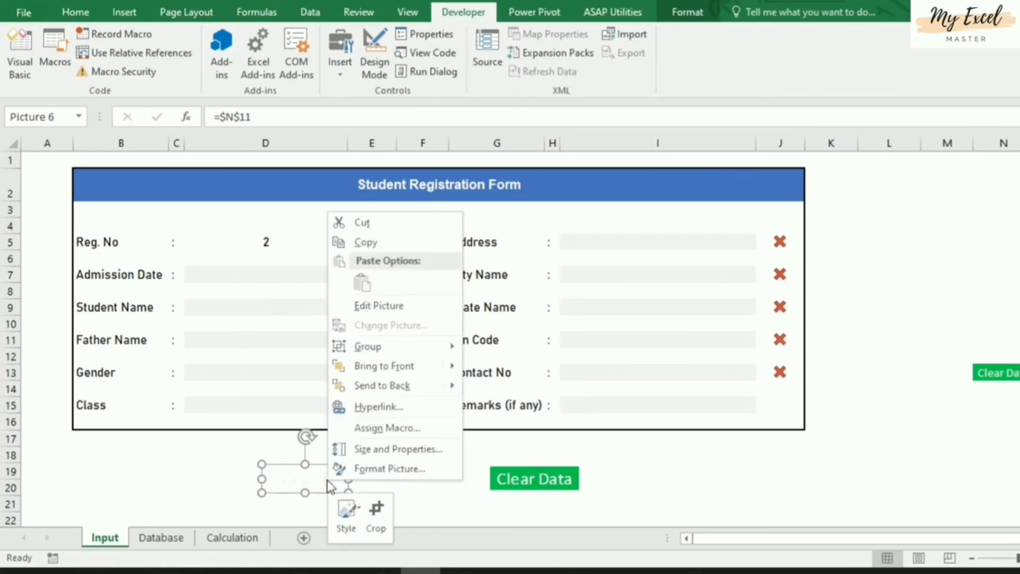
{"action": "left_click", "coordinate": [412, 432]}
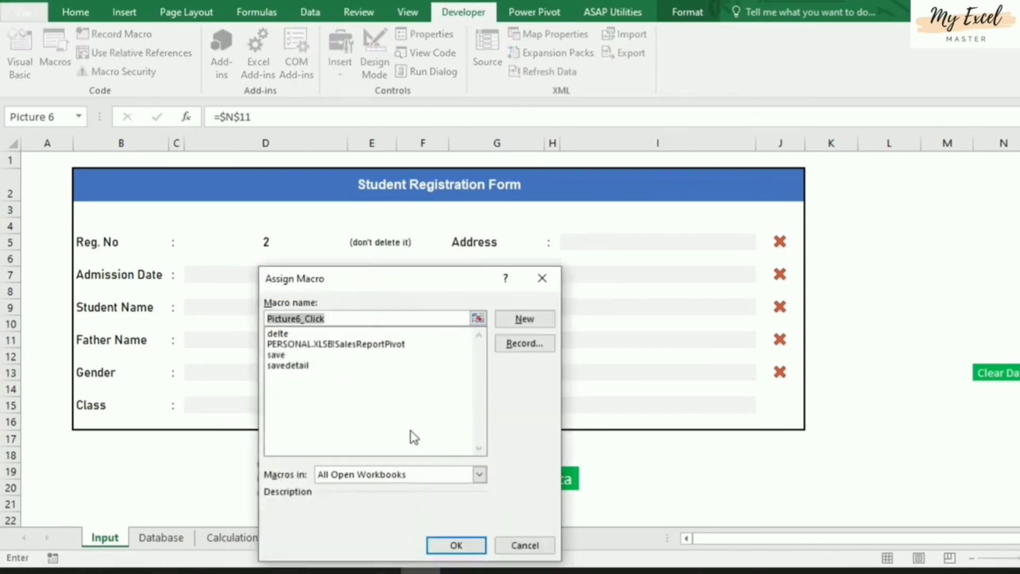
{"action": "left_click", "coordinate": [277, 367]}
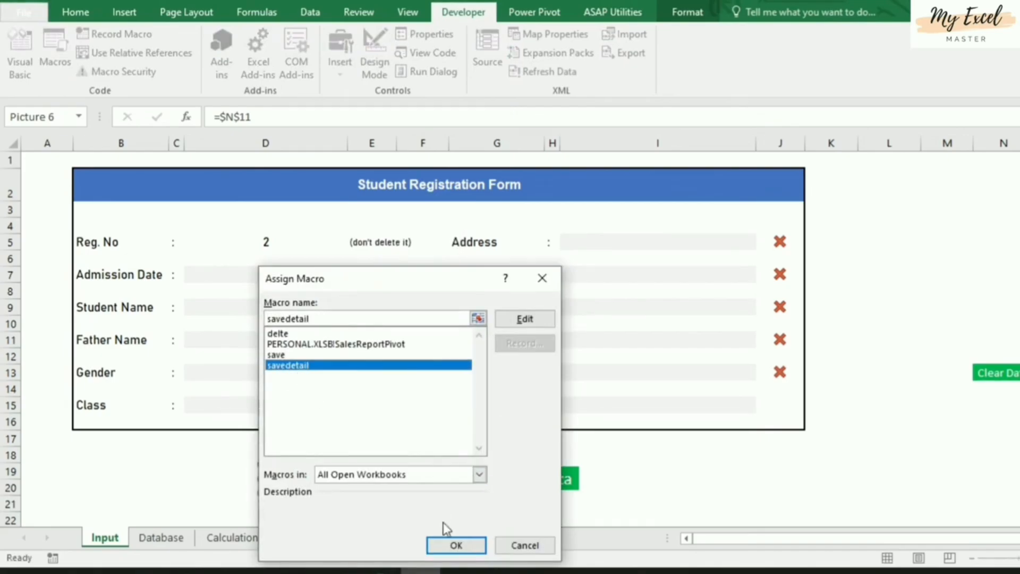
{"action": "left_click", "coordinate": [454, 543]}
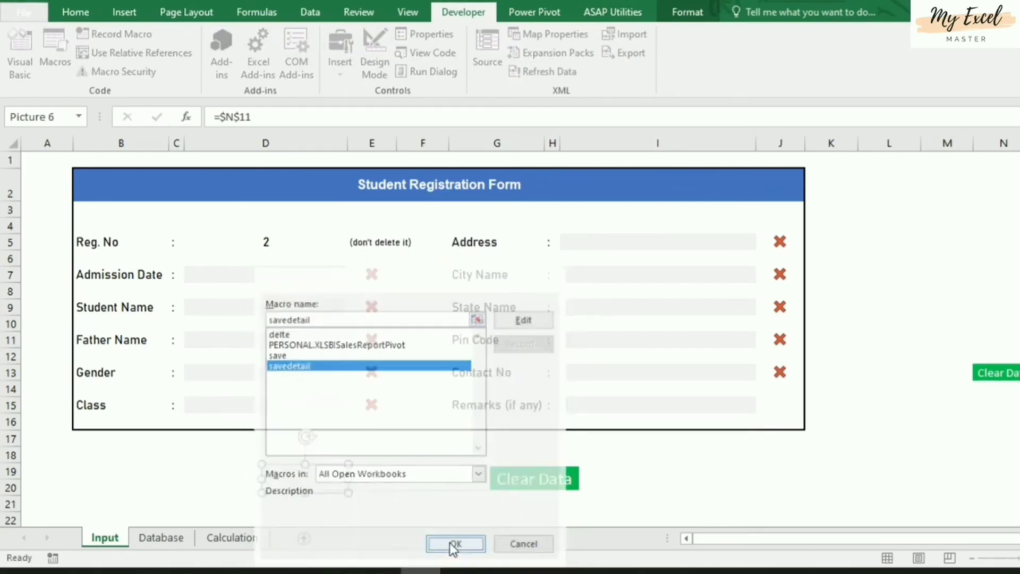
{"action": "left_click", "coordinate": [619, 446]}
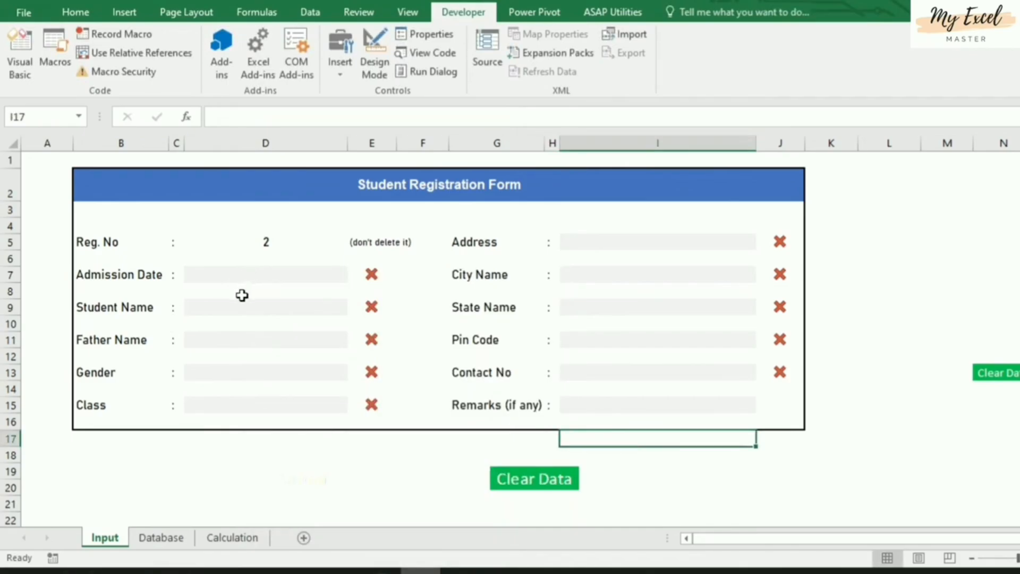
Enter admission date 15-Aug-22, then the student's name and the father's name
{"action": "left_click", "coordinate": [277, 243]}
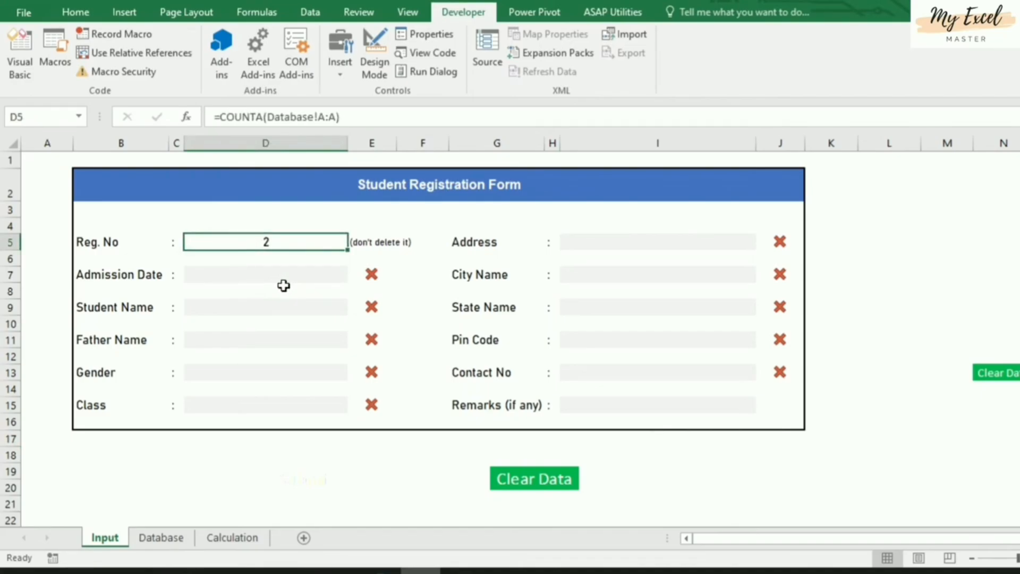
{"action": "left_click", "coordinate": [275, 273]}
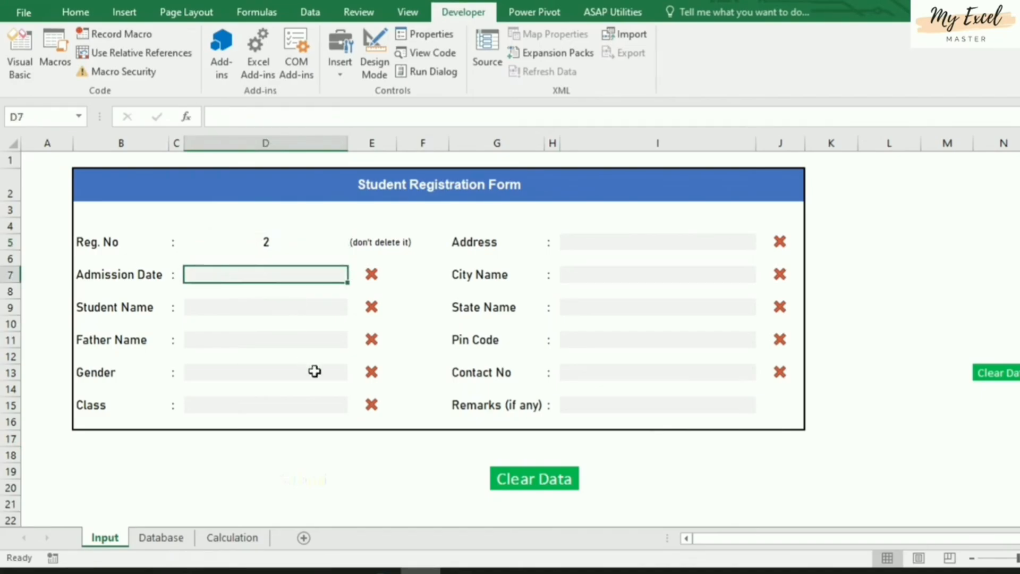
{"action": "type", "text": "8/15/22"}
{"action": "key", "text": "Return"}
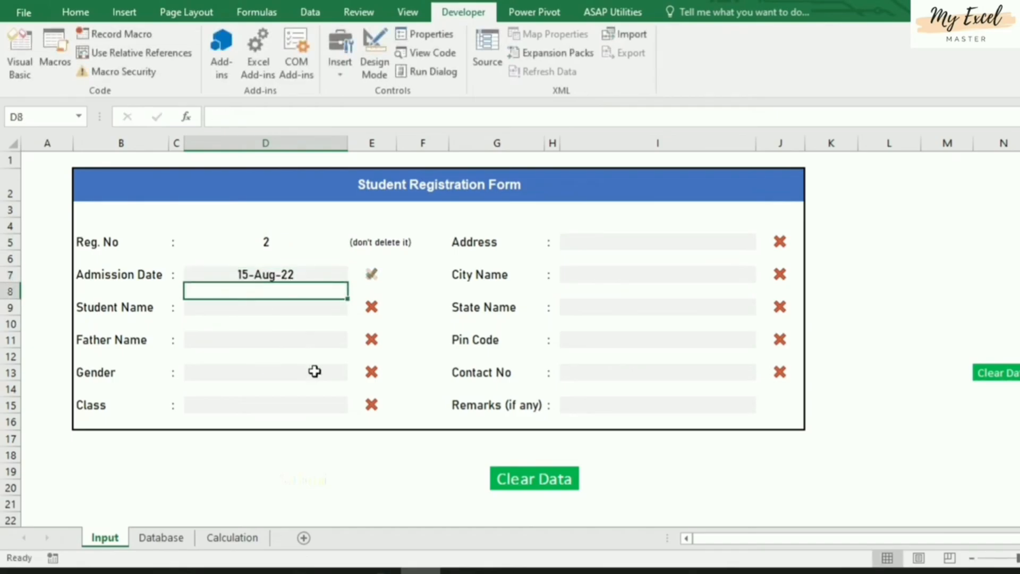
{"action": "key", "text": "Down"}
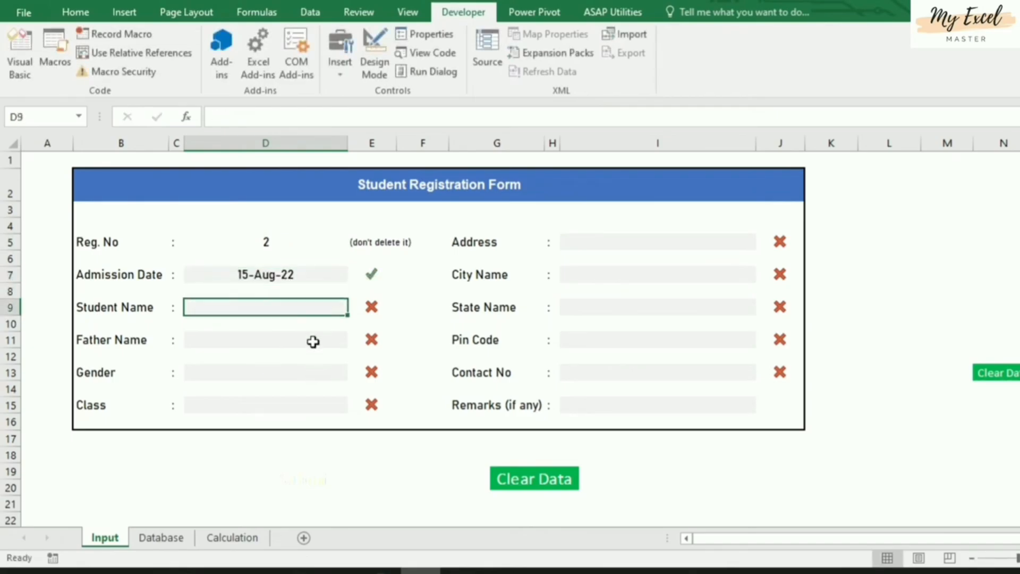
{"action": "type", "text": "Mahesh"}
{"action": "key", "text": "Return"}
{"action": "key", "text": "Down"}
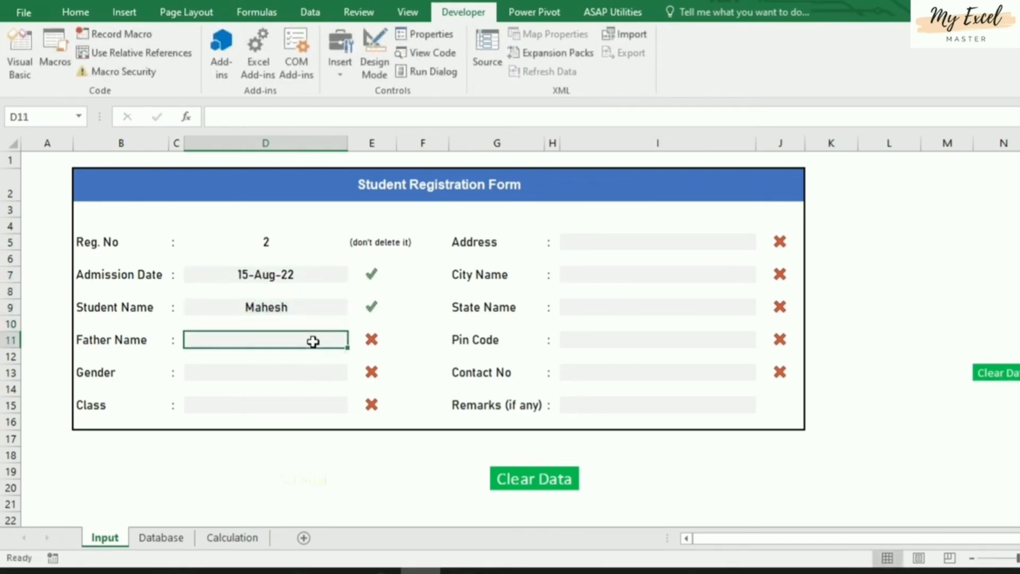
{"action": "type", "text": "Suresh"}
{"action": "key", "text": "Return"}
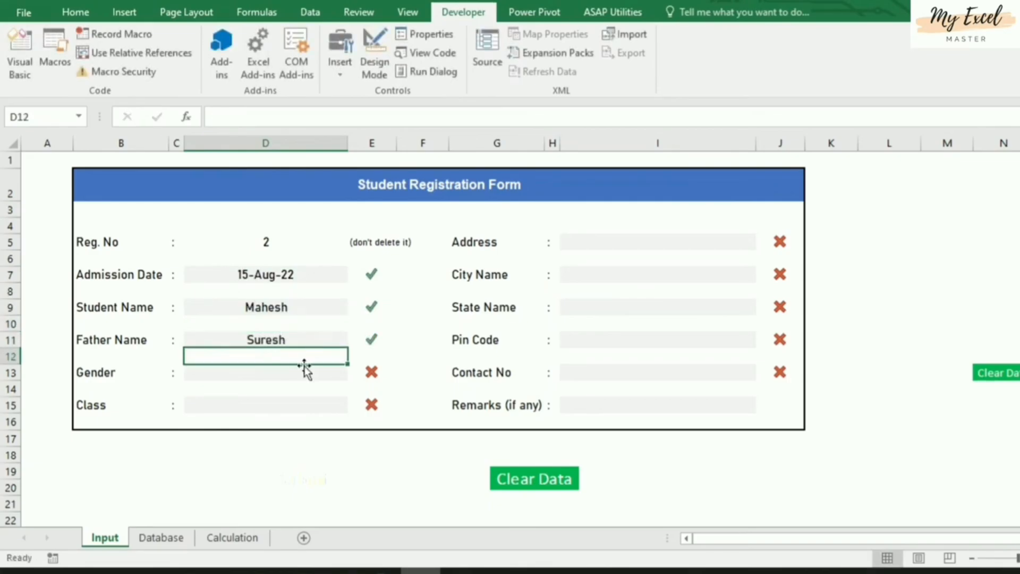
Choose Male as Gender and 2nd as Class from their dropdowns
{"action": "key", "text": "Down"}
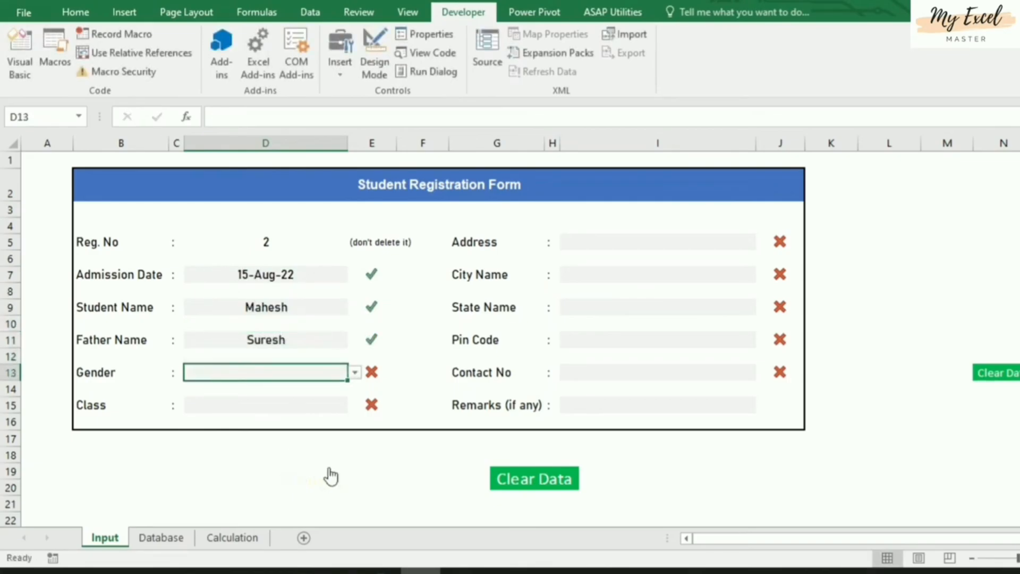
{"action": "key", "text": "alt+Down"}
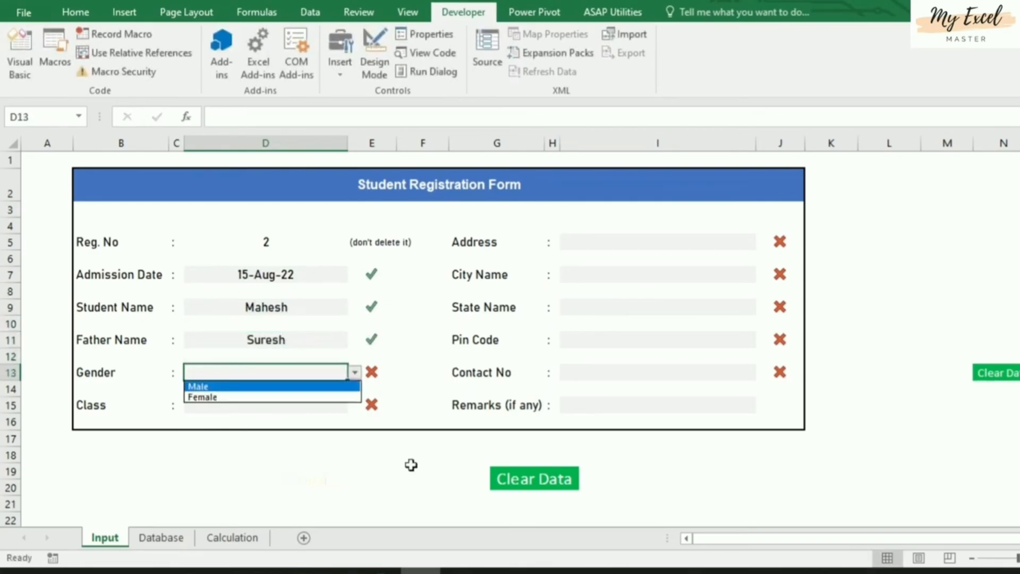
{"action": "key", "text": "Down"}
{"action": "key", "text": "Up"}
{"action": "key", "text": "Return"}
{"action": "key", "text": "Down"}
{"action": "key", "text": "Down"}
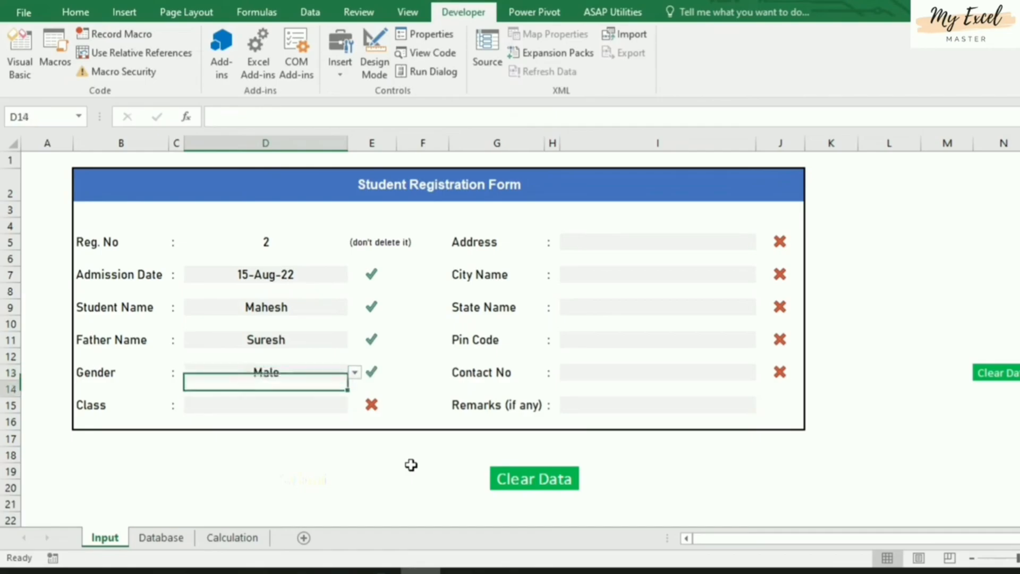
{"action": "key", "text": "alt+Down"}
{"action": "key", "text": "Down"}
{"action": "key", "text": "Return"}
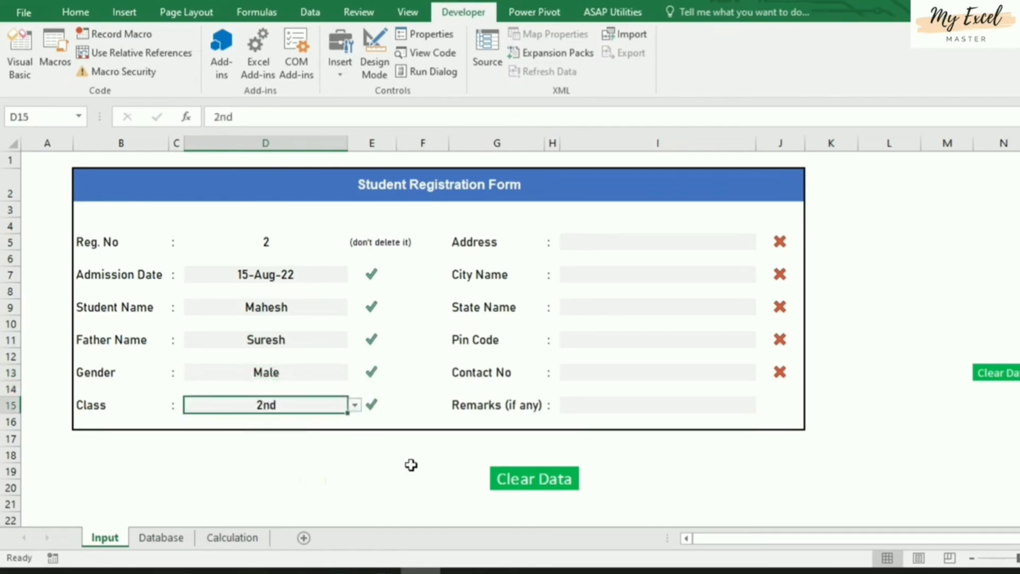
Fill in the student's street address and Chennai as City Name
{"action": "left_click", "coordinate": [577, 239]}
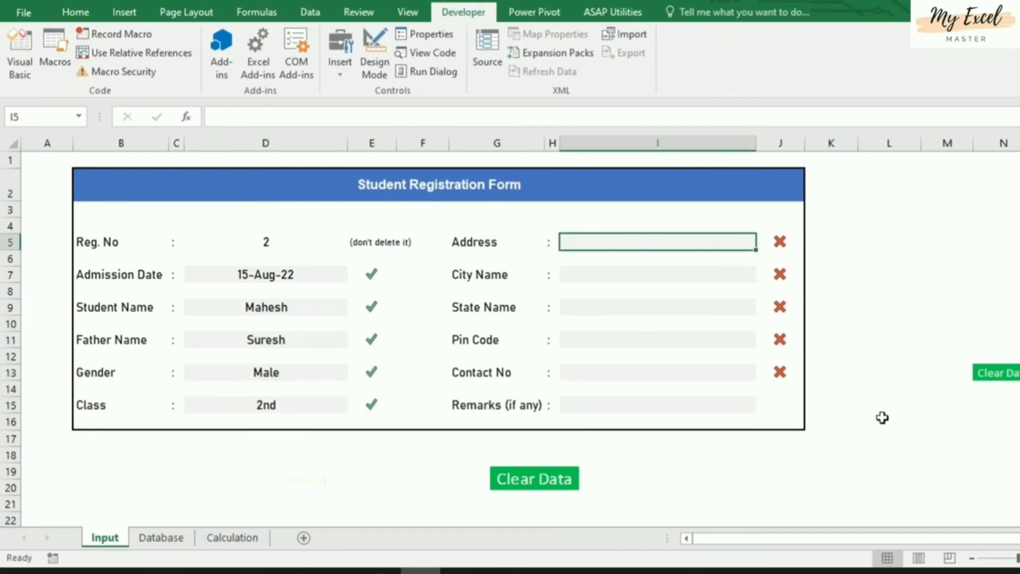
{"action": "type", "text": "Hno 1234"}
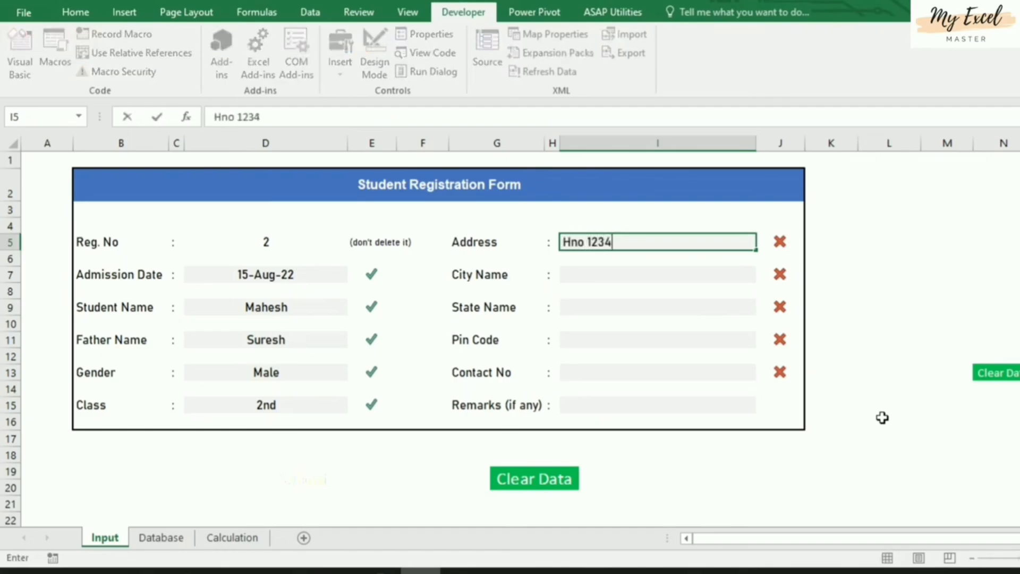
{"action": "type", "text": ", old b"}
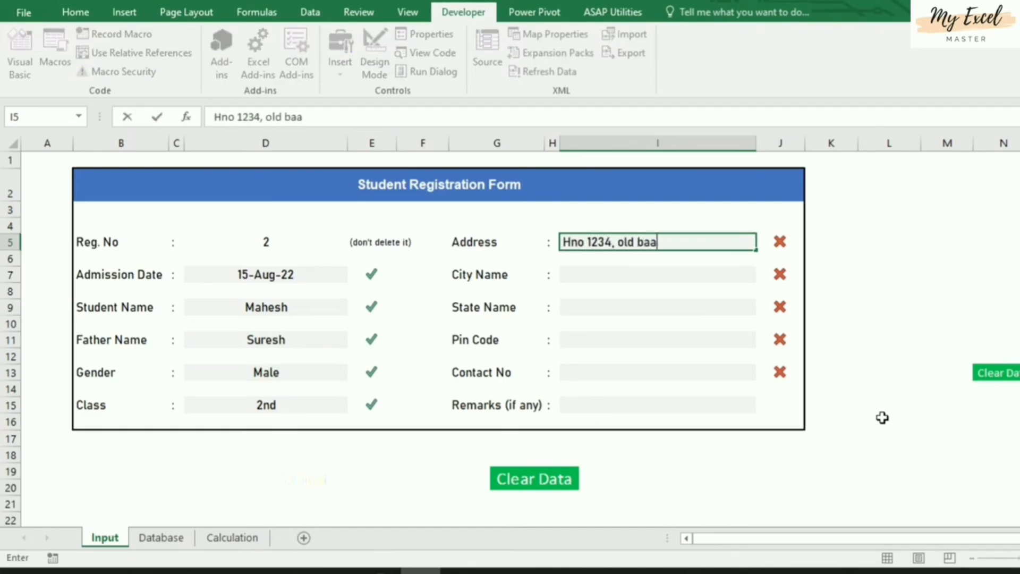
{"action": "type", "text": "azar"}
{"action": "key", "text": "Return"}
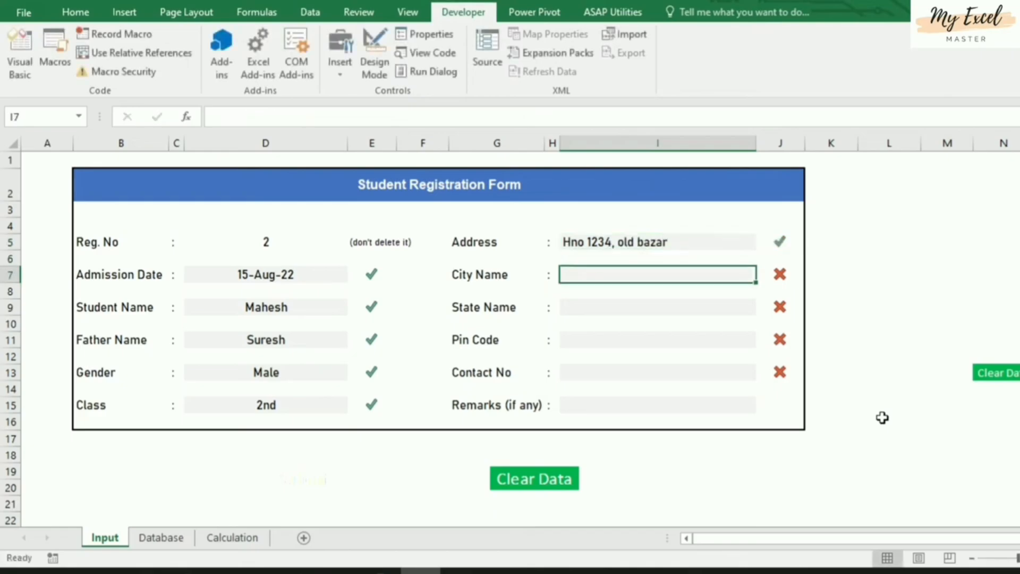
{"action": "type", "text": "Che"}
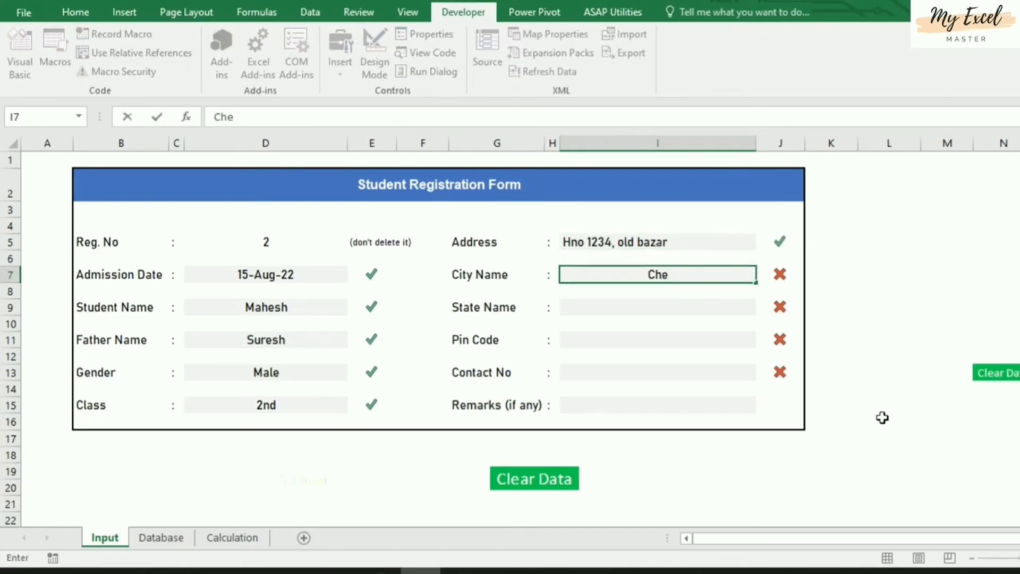
{"action": "type", "text": "nnai"}
{"action": "key", "text": "Return"}
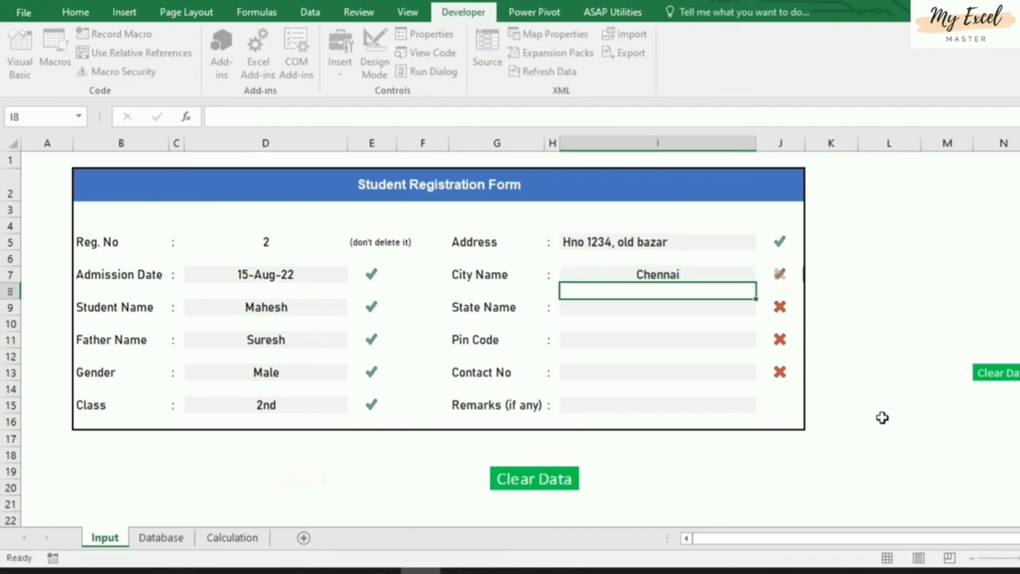
{"action": "key", "text": "Return"}
Pick Tamil Nadu as State Name, then enter the pin code and contact number
{"action": "key", "text": "alt+Down"}
{"action": "key", "text": "Down"}
{"action": "key", "text": "Down"}
{"action": "key", "text": "Down"}
{"action": "key", "text": "Down"}
{"action": "key", "text": "Down"}
{"action": "key", "text": "Down"}
{"action": "key", "text": "Down"}
{"action": "key", "text": "Down"}
{"action": "key", "text": "Down"}
{"action": "key", "text": "Down"}
{"action": "key", "text": "Down"}
{"action": "key", "text": "Down"}
{"action": "key", "text": "Down"}
{"action": "key", "text": "Down"}
{"action": "key", "text": "Down"}
{"action": "key", "text": "Down"}
{"action": "key", "text": "Down"}
{"action": "key", "text": "Down"}
{"action": "key", "text": "Down"}
{"action": "key", "text": "Down"}
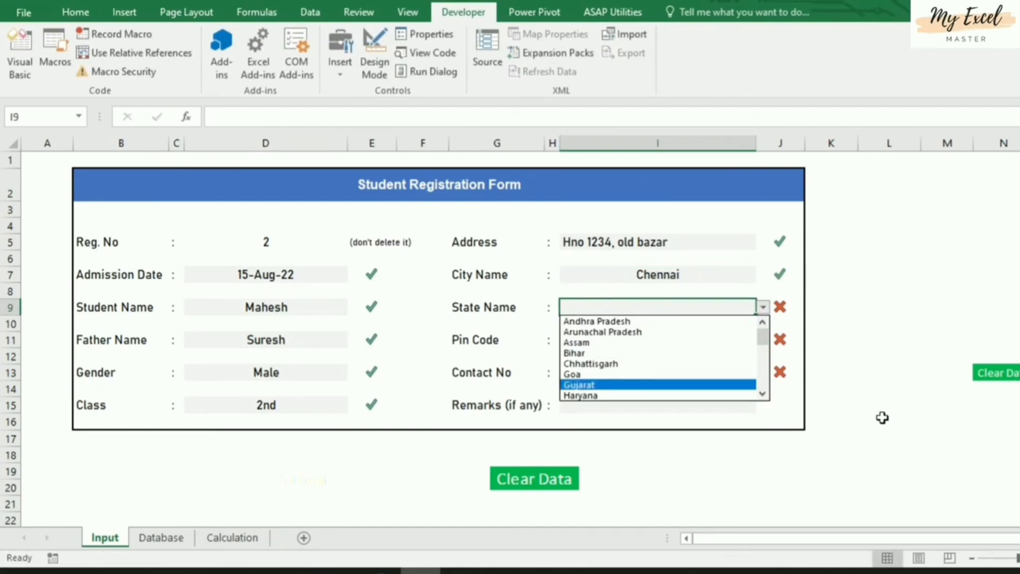
{"action": "key", "text": "Down"}
{"action": "key", "text": "Up"}
{"action": "key", "text": "Return"}
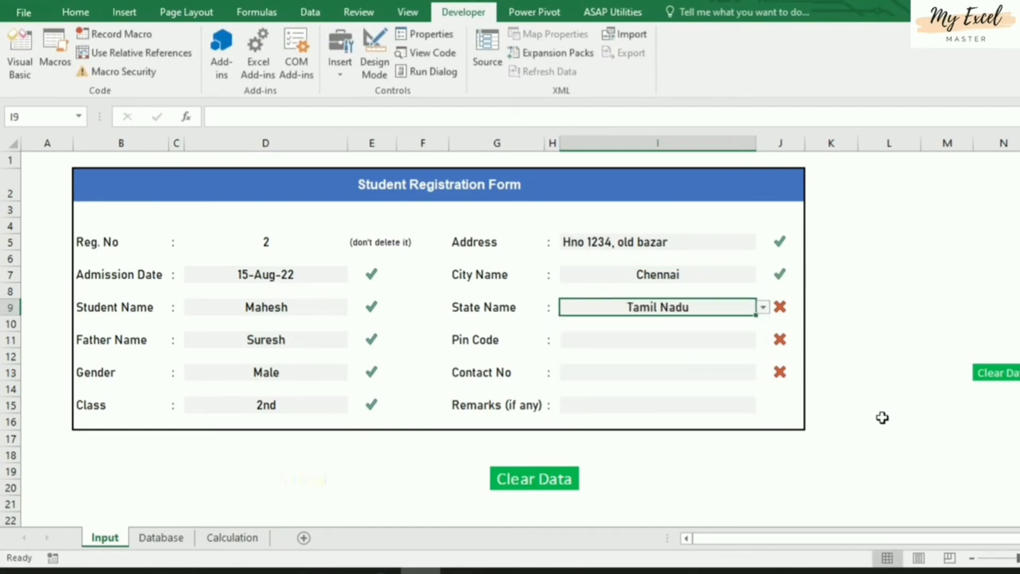
{"action": "key", "text": "Return"}
{"action": "key", "text": "Return"}
{"action": "type", "text": "501234"}
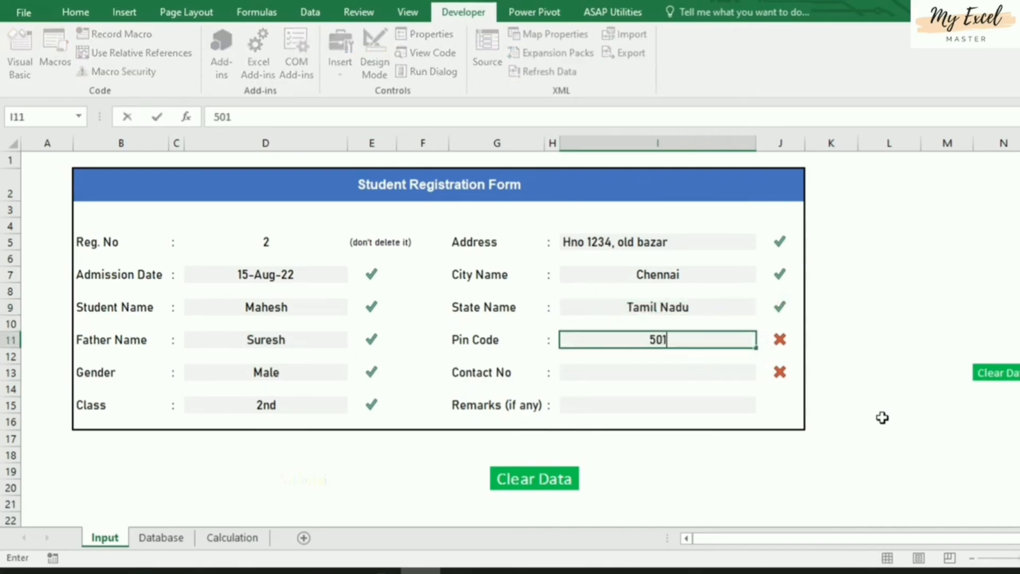
{"action": "key", "text": "Return"}
{"action": "key", "text": "Return"}
{"action": "type", "text": "1"}
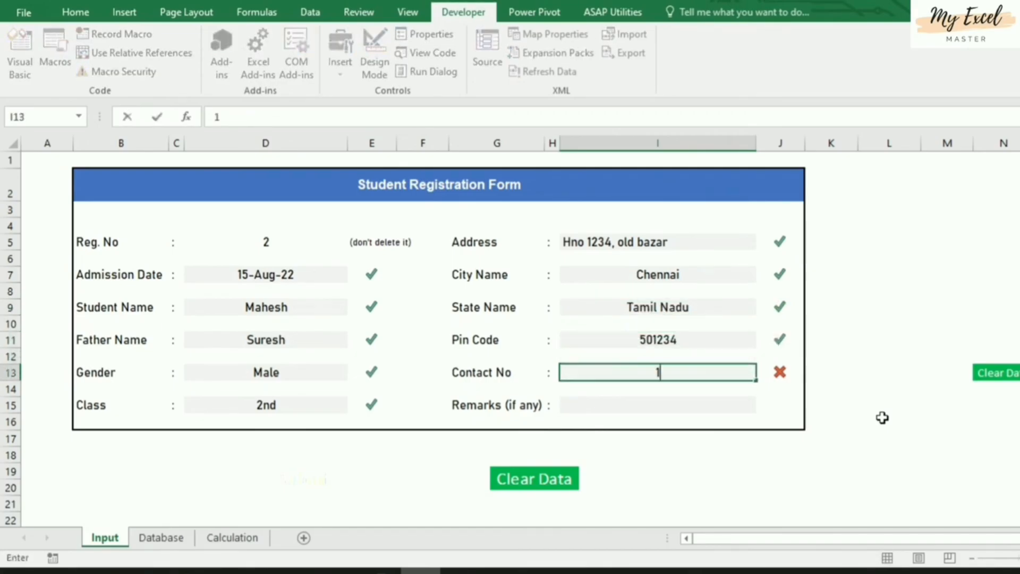
{"action": "type", "text": "21355855"}
{"action": "key", "text": "Return"}
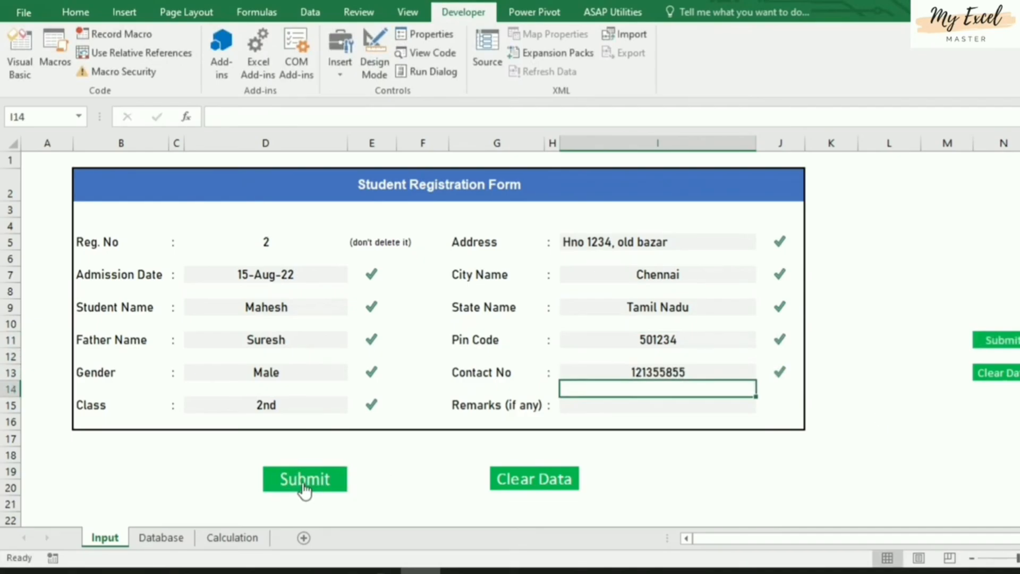
Submit record 2 to the Database sheet and select its Admission Date column B
{"action": "left_click", "coordinate": [304, 486]}
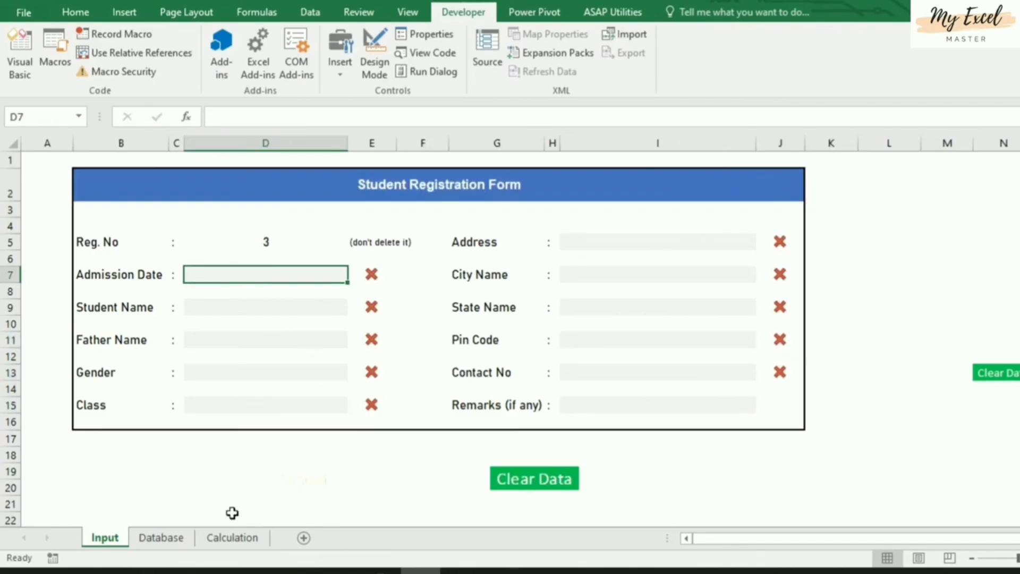
{"action": "left_click", "coordinate": [155, 538]}
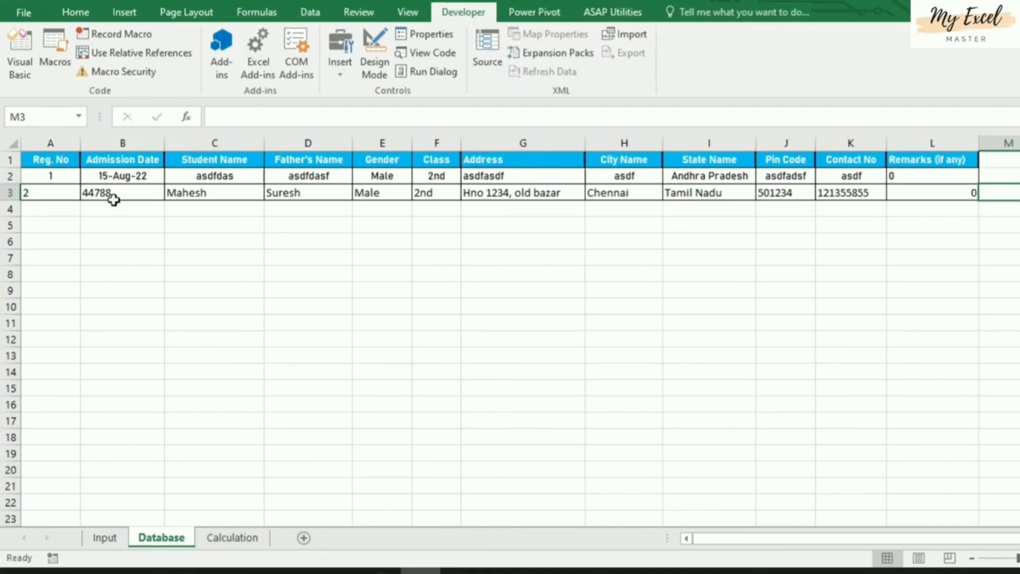
{"action": "left_click", "coordinate": [127, 142]}
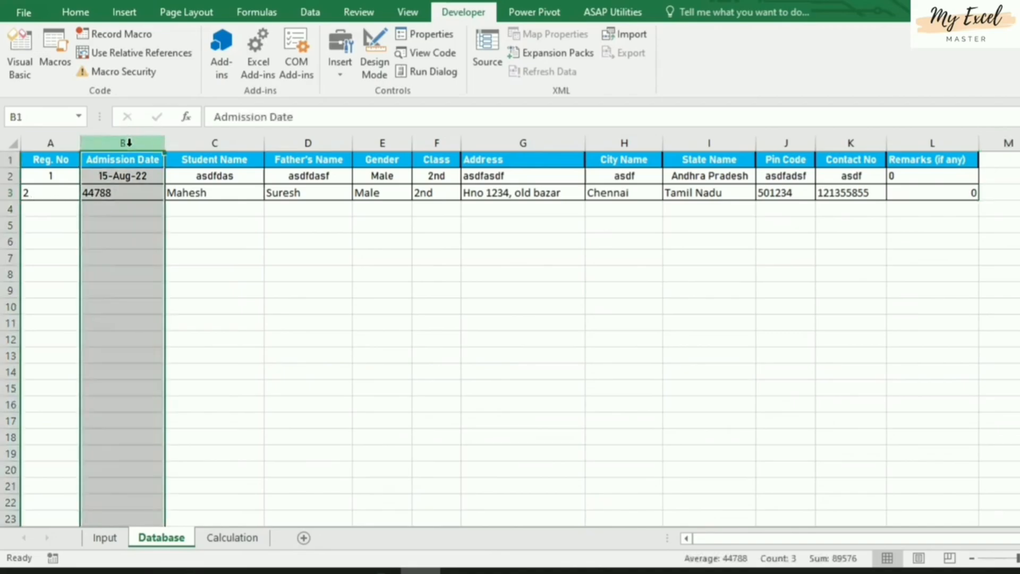
{"action": "left_click", "coordinate": [76, 11]}
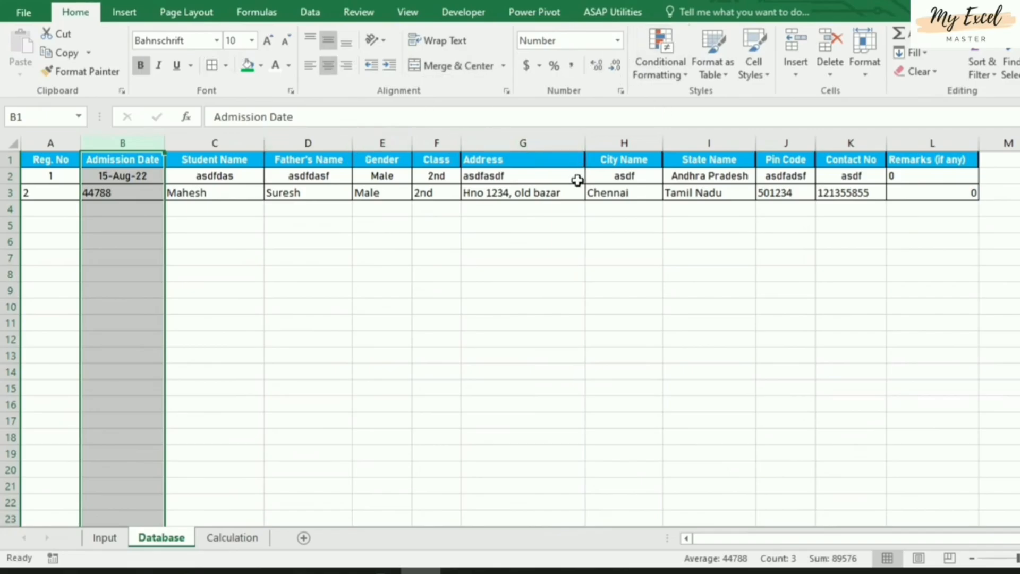
Format Database column B with the custom d-mmm-yy date format
{"action": "key", "text": "ctrl+1"}
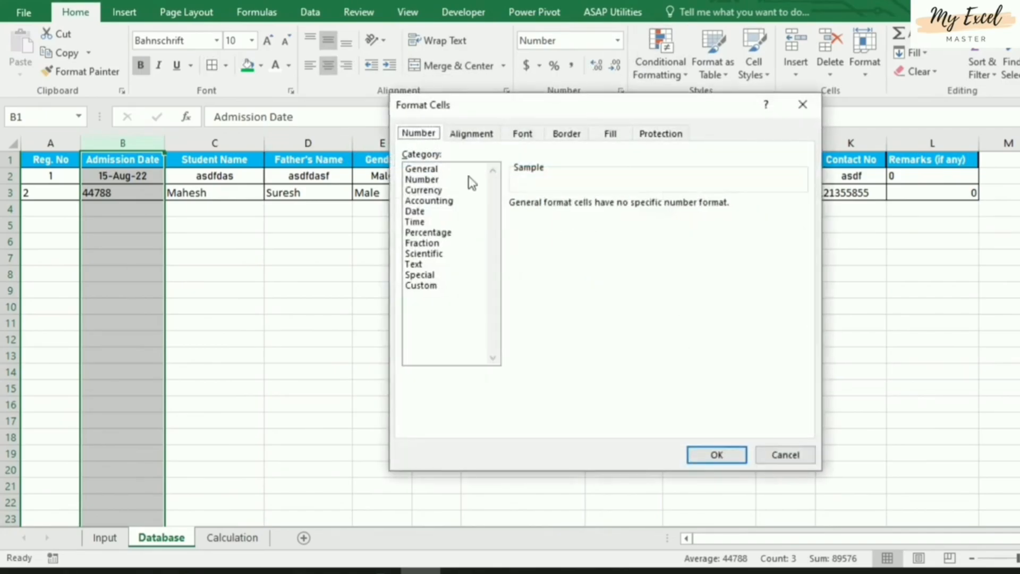
{"action": "left_click", "coordinate": [415, 287]}
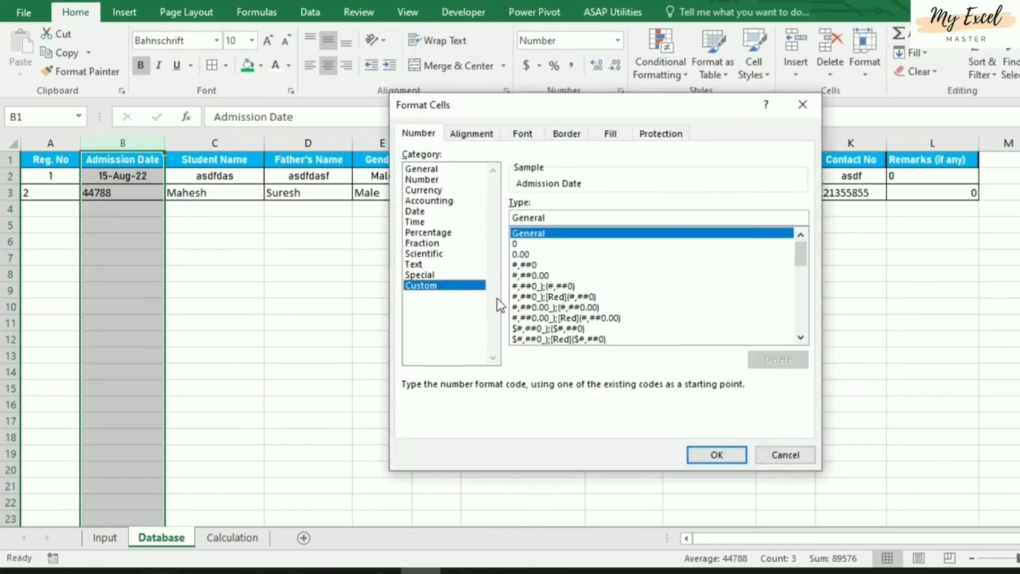
{"action": "left_click", "coordinate": [800, 279]}
{"action": "left_click", "coordinate": [539, 340]}
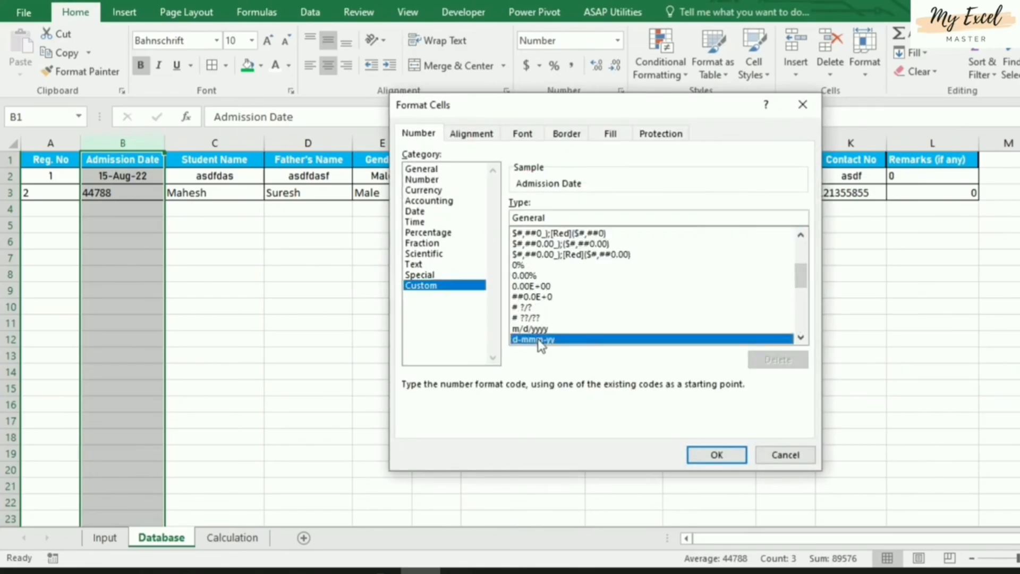
{"action": "left_click", "coordinate": [801, 338]}
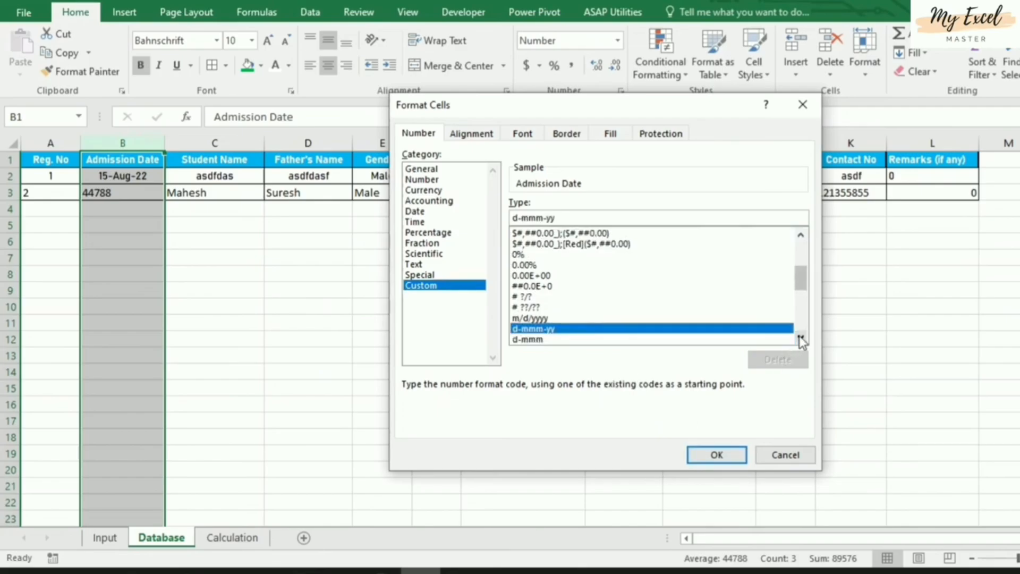
{"action": "left_click", "coordinate": [701, 460]}
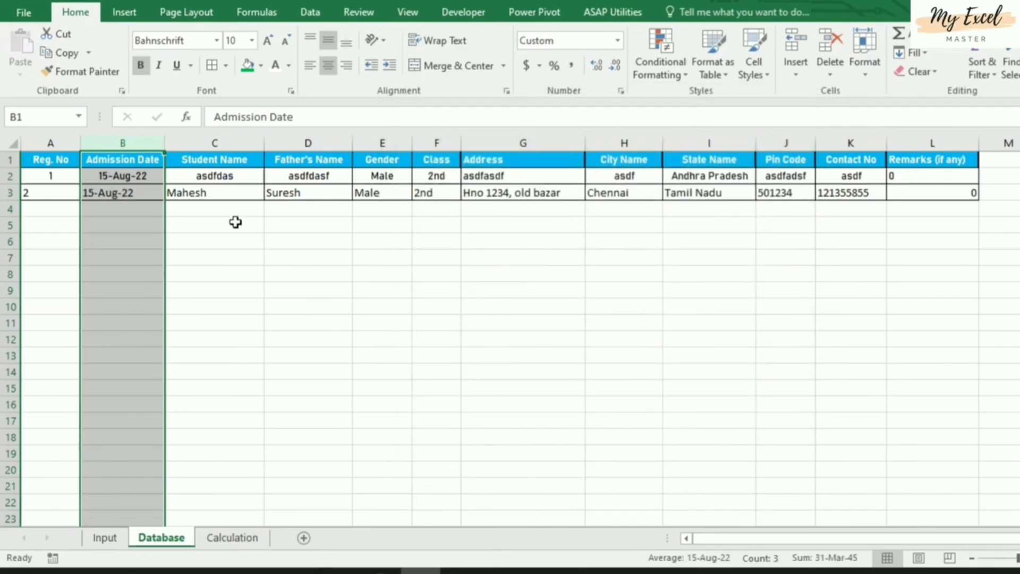
Centre-align all Database sheet entries and return to the Input sheet
{"action": "left_click", "coordinate": [245, 256]}
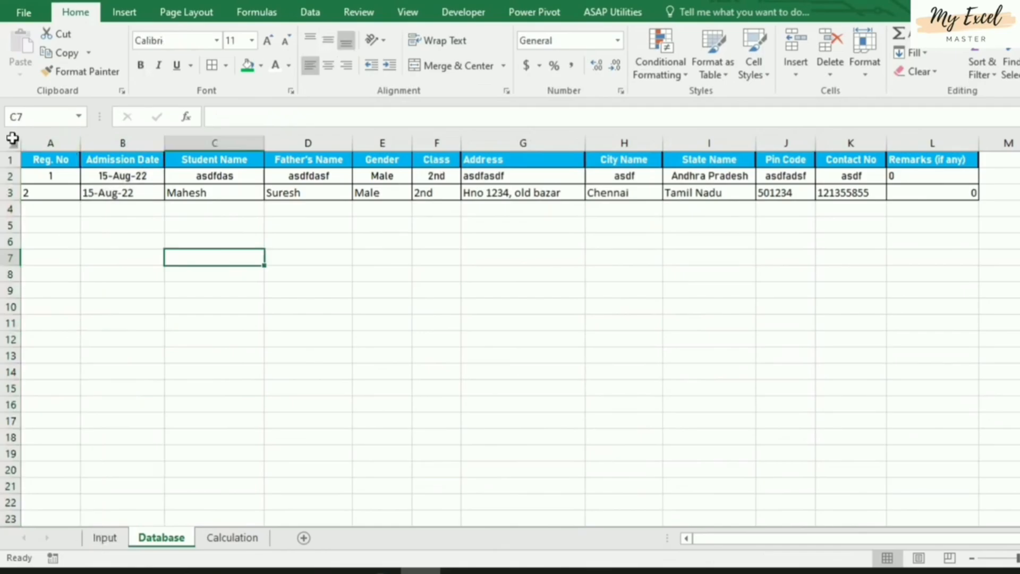
{"action": "left_click", "coordinate": [11, 140]}
{"action": "left_click", "coordinate": [328, 65]}
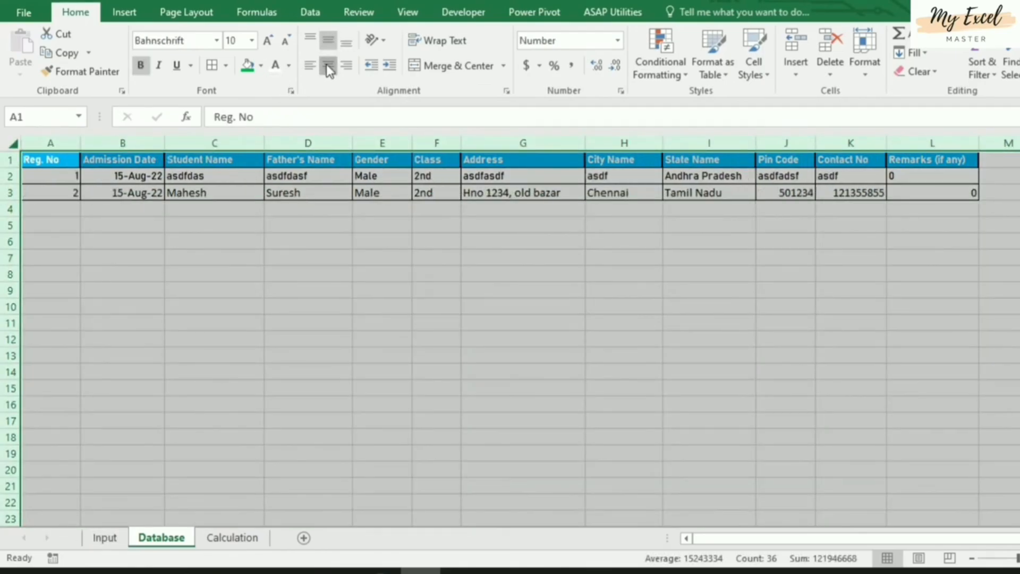
{"action": "left_click", "coordinate": [329, 65]}
{"action": "left_click", "coordinate": [191, 271]}
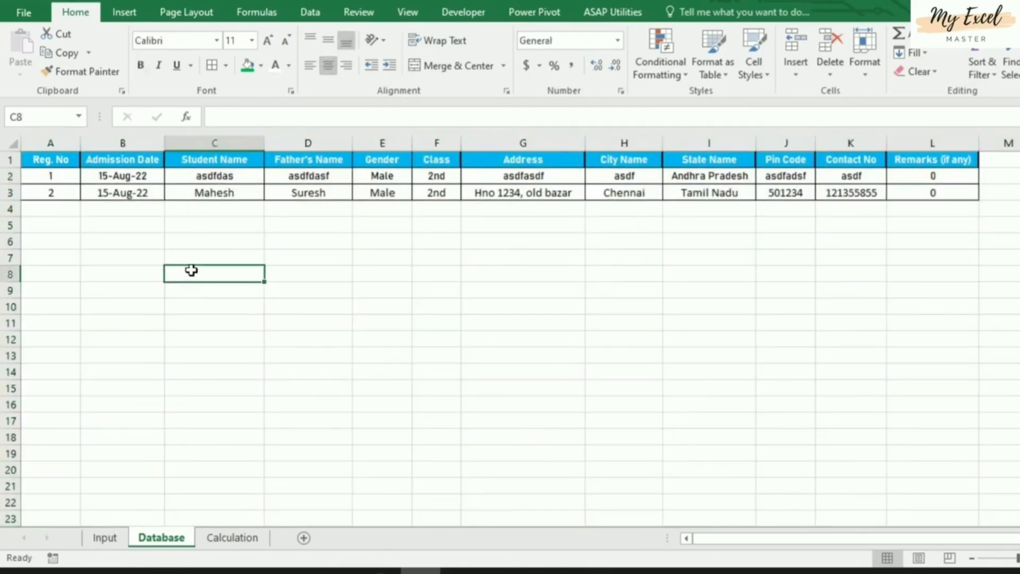
{"action": "left_click", "coordinate": [102, 538]}
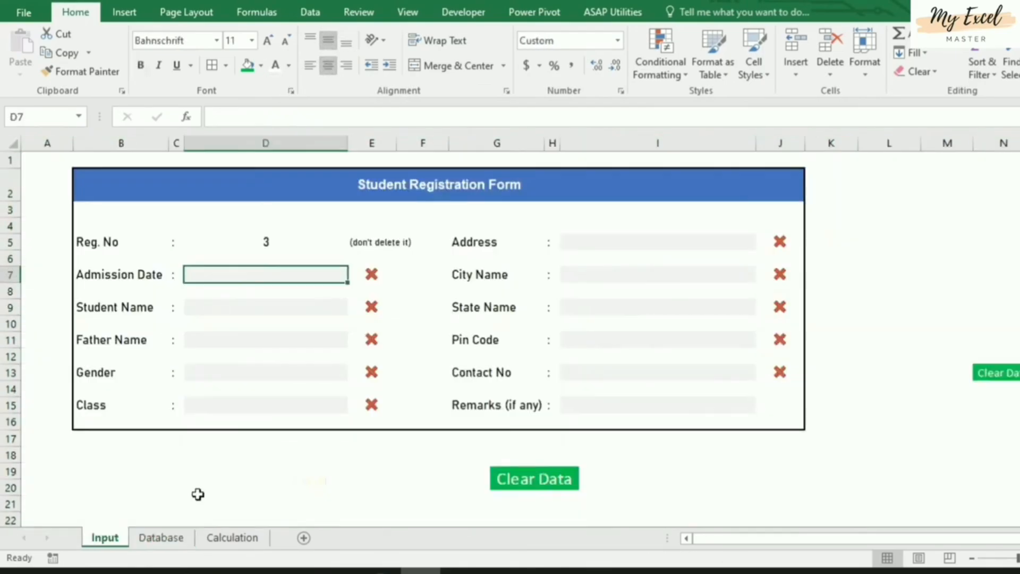
Enter test text asdf in Admission Date, Student Name and Father Name, removing a stray entry in D12
{"action": "left_click", "coordinate": [432, 438]}
{"action": "left_click", "coordinate": [272, 281]}
{"action": "type", "text": "asdf"}
{"action": "key", "text": "Return"}
{"action": "key", "text": "Return"}
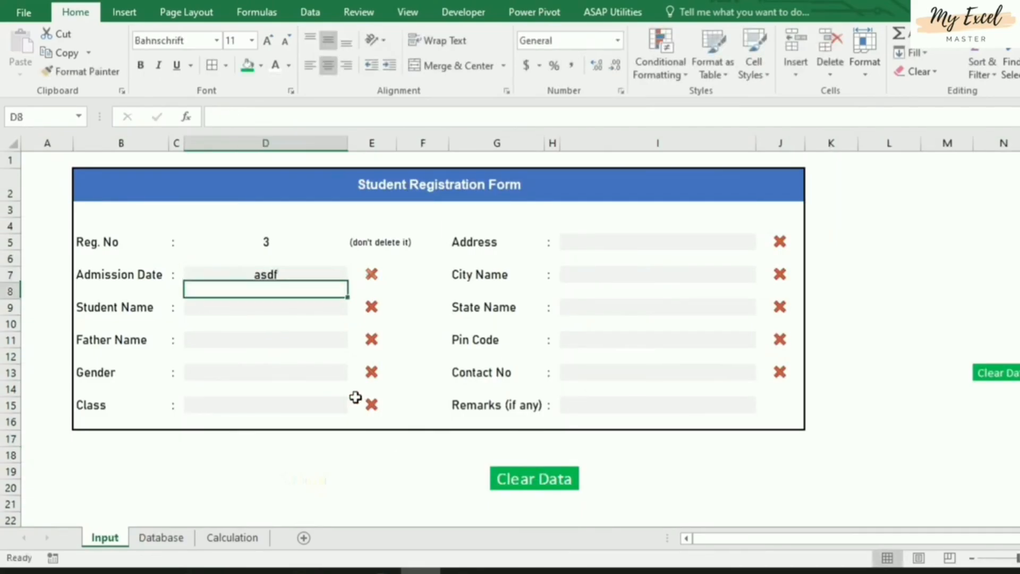
{"action": "type", "text": "asdf"}
{"action": "key", "text": "Return"}
{"action": "key", "text": "Return"}
{"action": "key", "text": "Return"}
{"action": "type", "text": "asdf"}
{"action": "key", "text": "Return"}
{"action": "key", "text": "Up"}
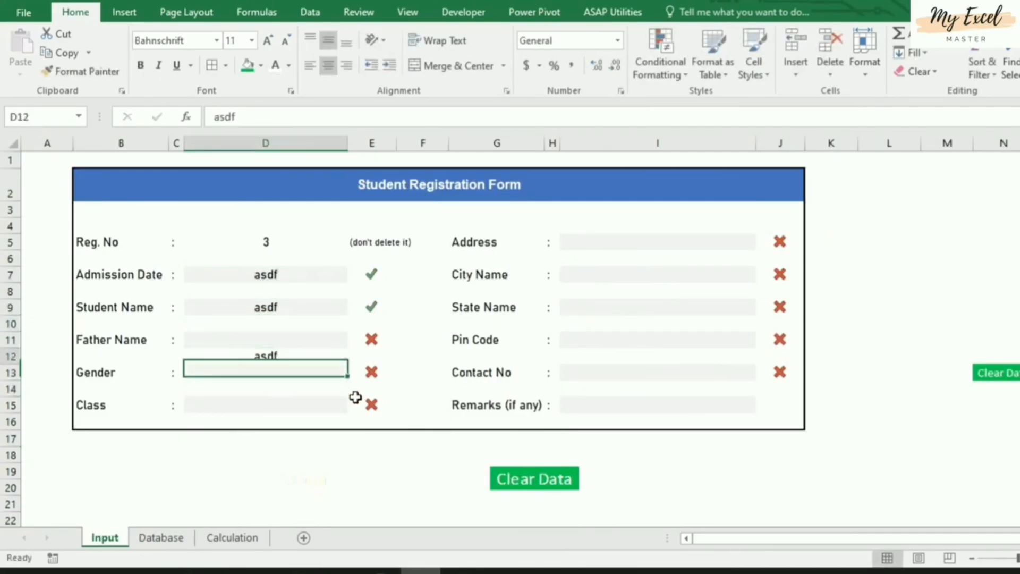
{"action": "key", "text": "Delete"}
{"action": "key", "text": "Up"}
{"action": "type", "text": "asdf"}
{"action": "key", "text": "Return"}
{"action": "key", "text": "Return"}
{"action": "key", "text": "Return"}
{"action": "key", "text": "Up"}
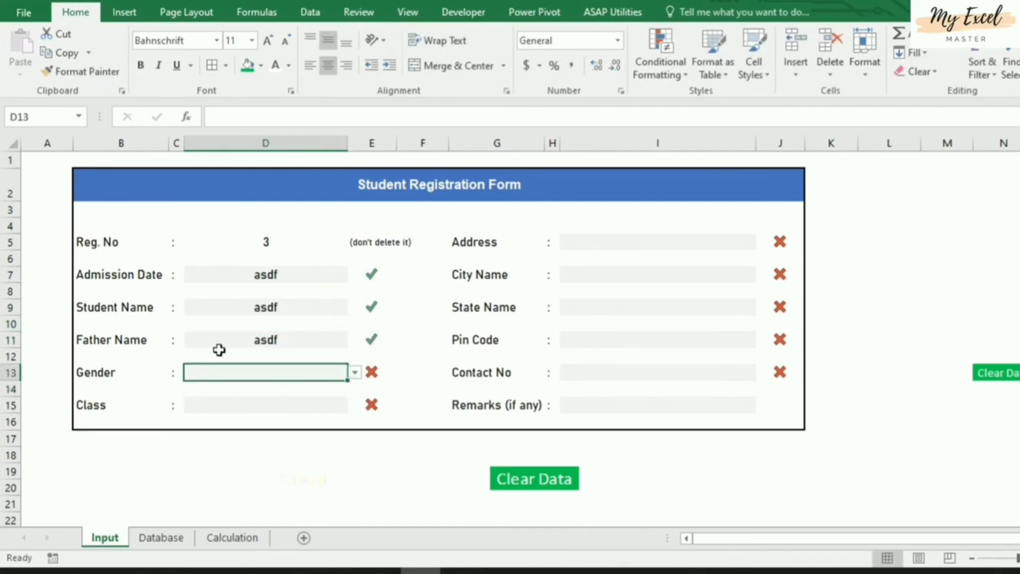
Select and deselect the Clear Data shape, then show the Developer tab
{"action": "left_click", "coordinate": [537, 481], "text": "ctrl"}
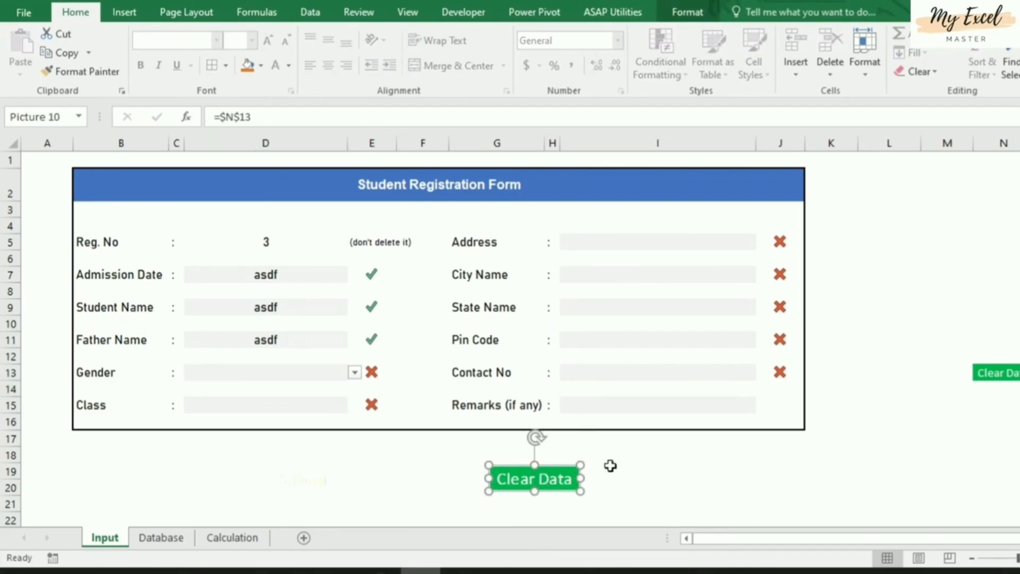
{"action": "left_click", "coordinate": [601, 450]}
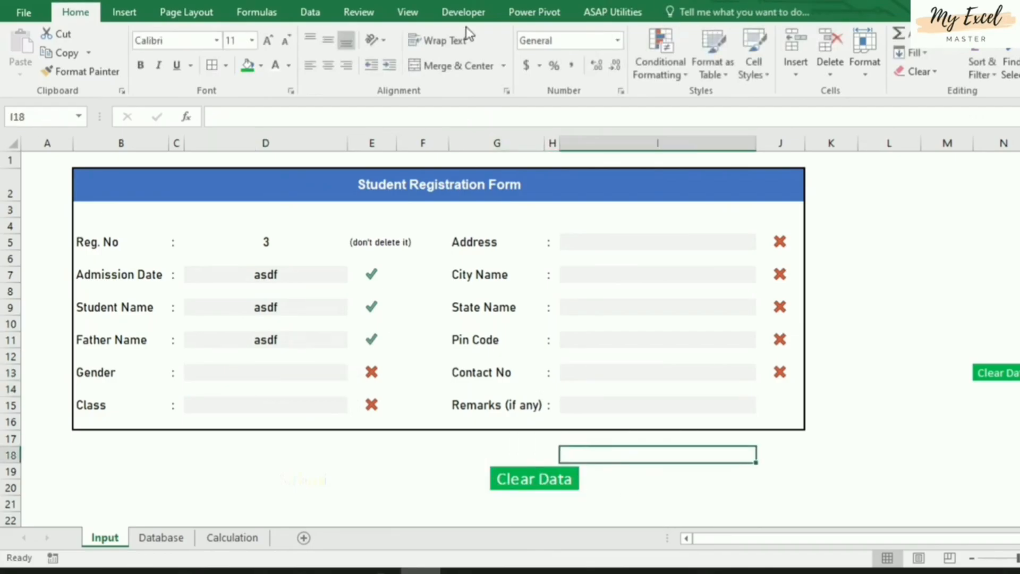
{"action": "left_click", "coordinate": [464, 13]}
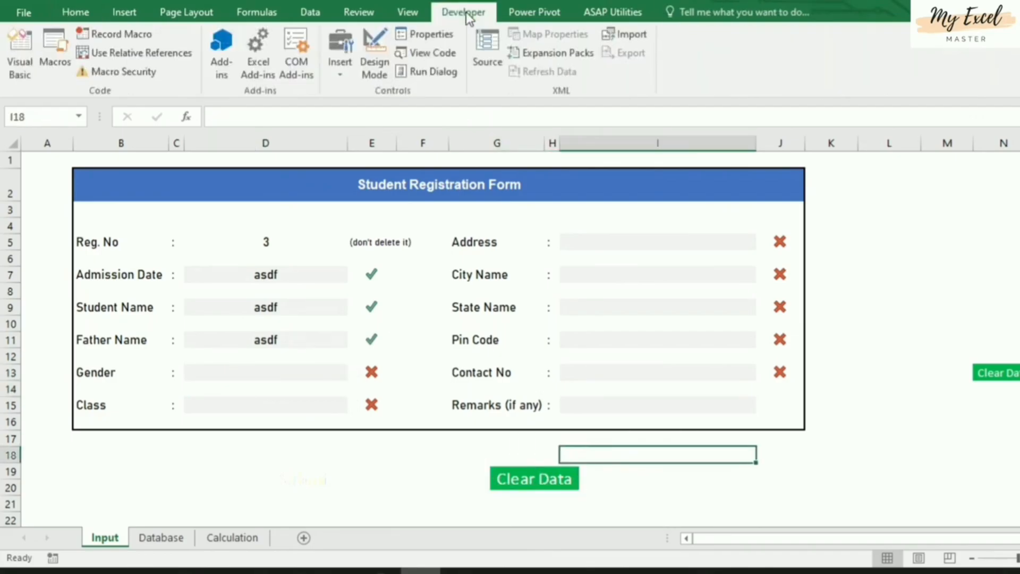
Start recording a new macro and delete the Admission Date, Student Name and Father Name entries
{"action": "left_click", "coordinate": [111, 39]}
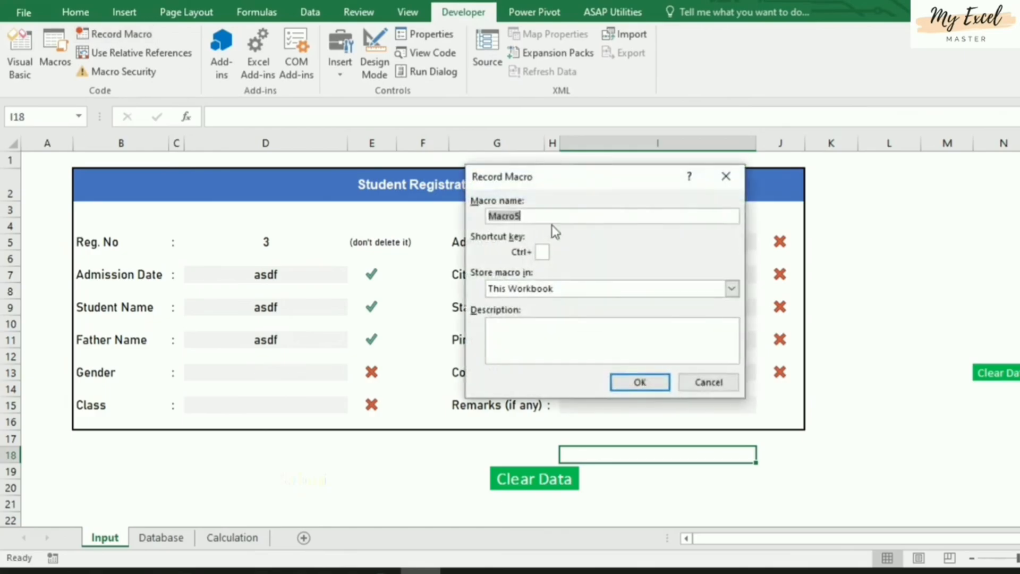
{"action": "type", "text": "data"}
{"action": "left_click", "coordinate": [650, 378]}
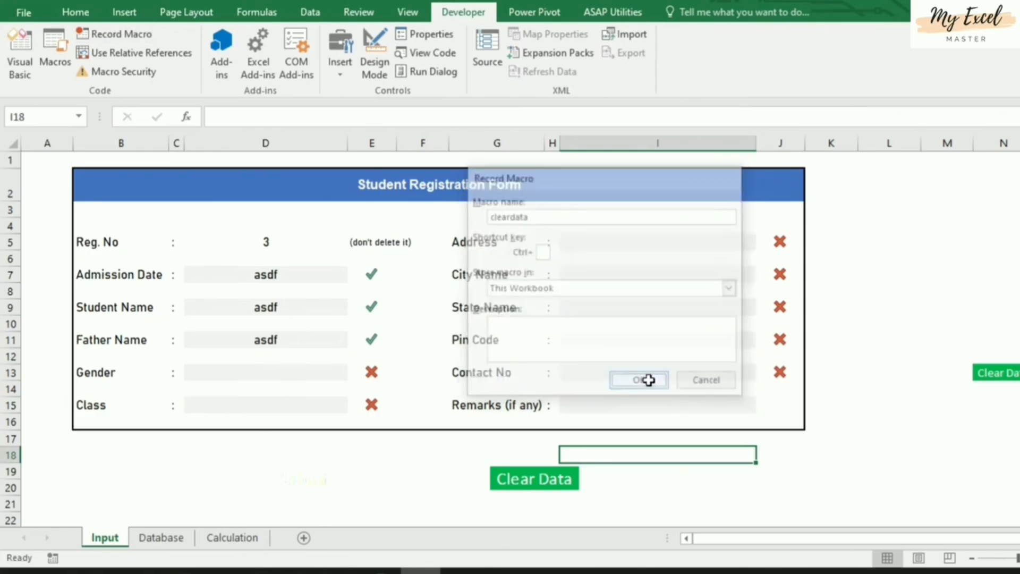
{"action": "left_click", "coordinate": [268, 276]}
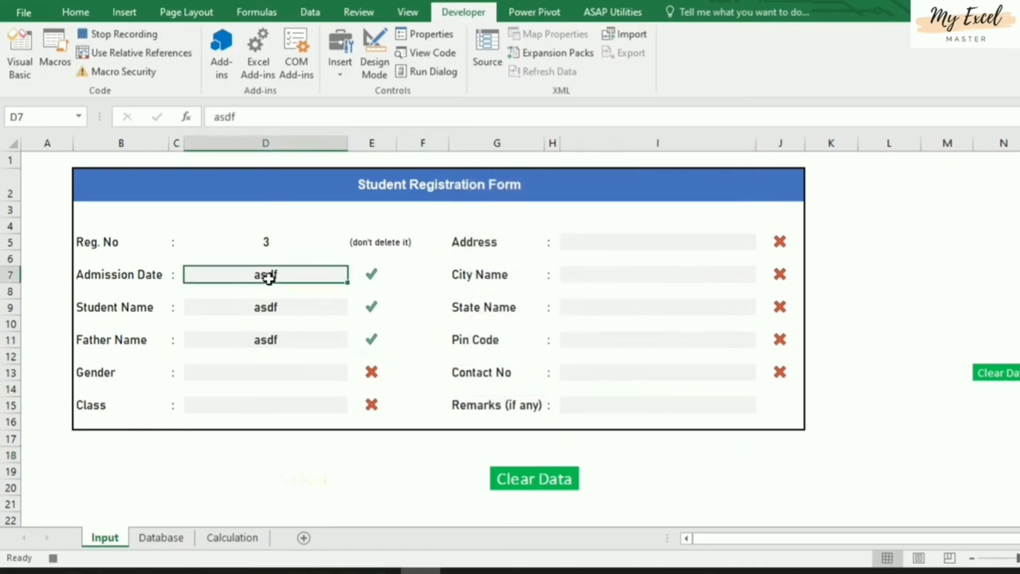
{"action": "key", "text": "Delete"}
{"action": "left_click", "coordinate": [284, 307]}
{"action": "key", "text": "Delete"}
{"action": "left_click", "coordinate": [289, 342]}
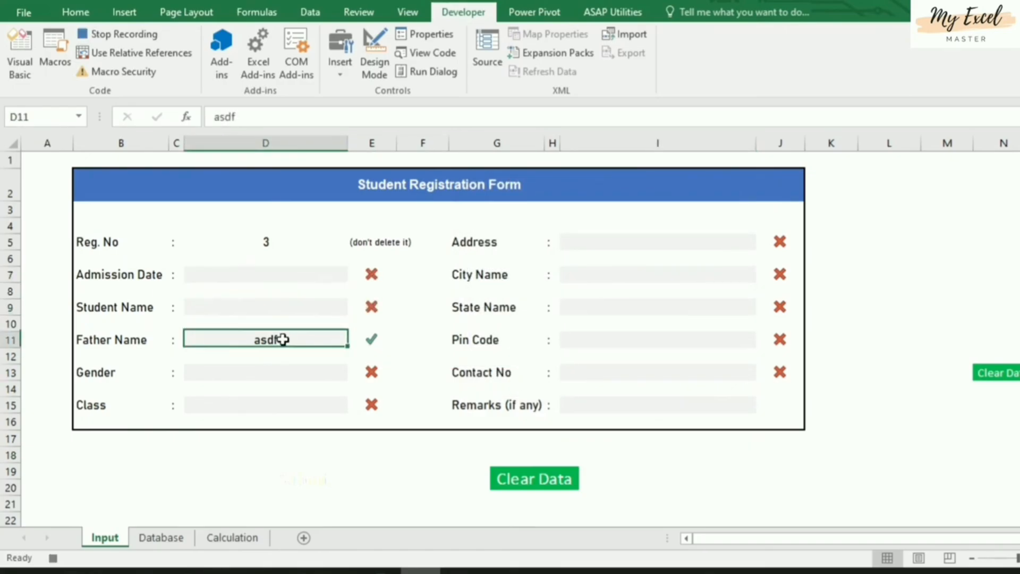
{"action": "key", "text": "Delete"}
Step through Gender down to Remarks, return to Admission Date D7, and stop recording
{"action": "left_click", "coordinate": [291, 371]}
{"action": "left_click", "coordinate": [295, 404]}
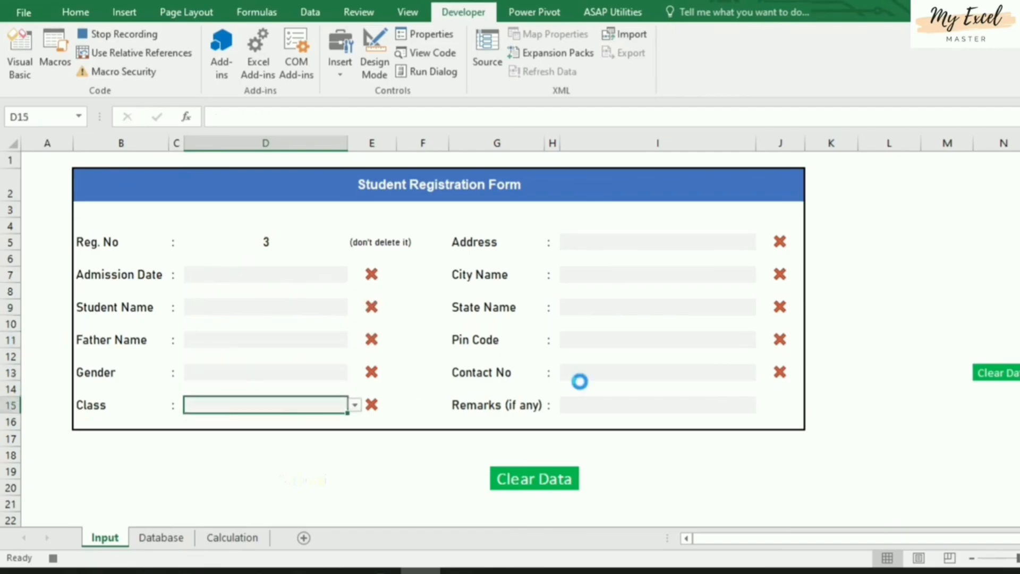
{"action": "left_click", "coordinate": [636, 251]}
{"action": "left_click", "coordinate": [622, 274]}
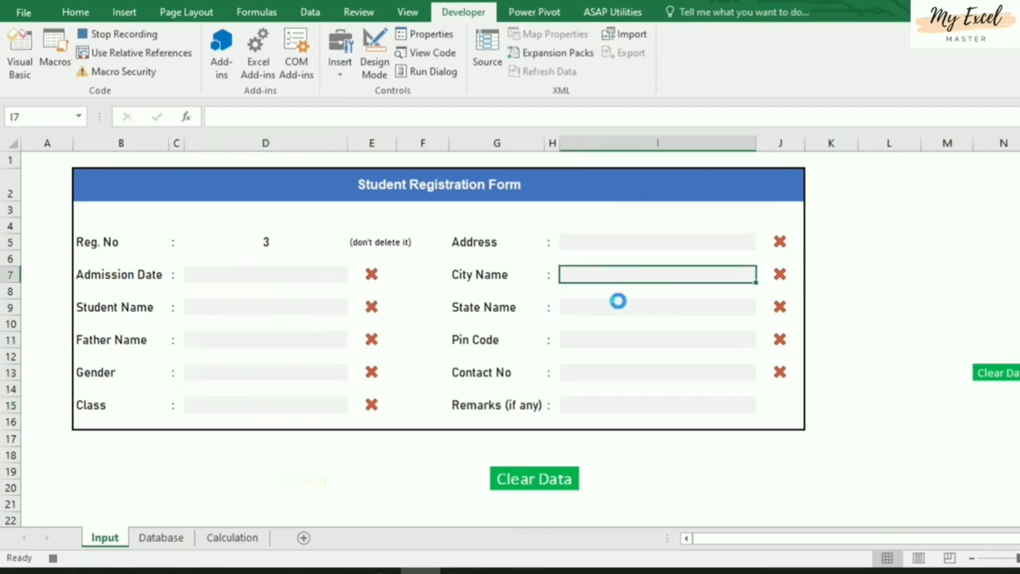
{"action": "left_click", "coordinate": [615, 306]}
{"action": "left_click", "coordinate": [613, 342]}
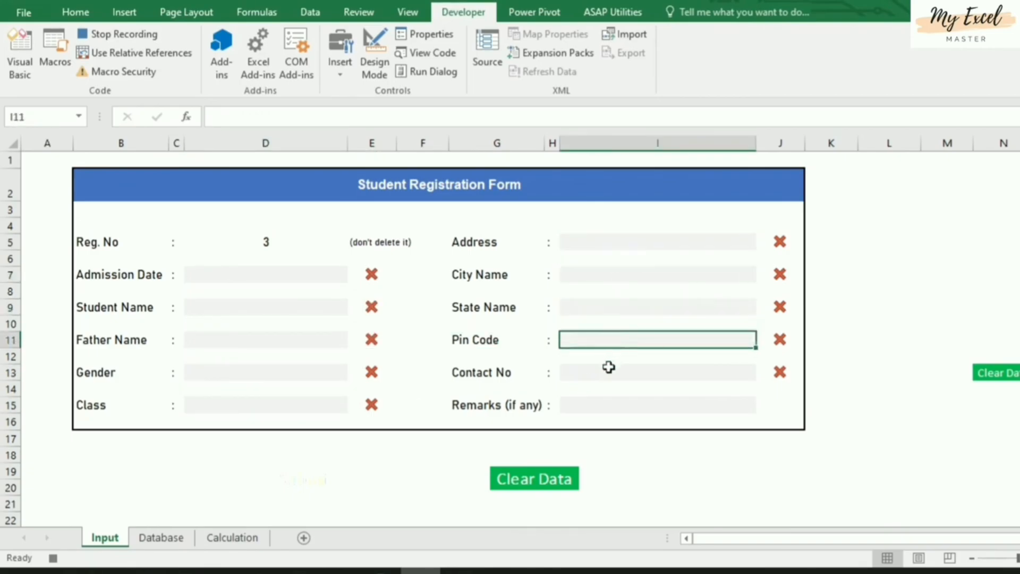
{"action": "left_click", "coordinate": [609, 372]}
{"action": "left_click", "coordinate": [613, 402]}
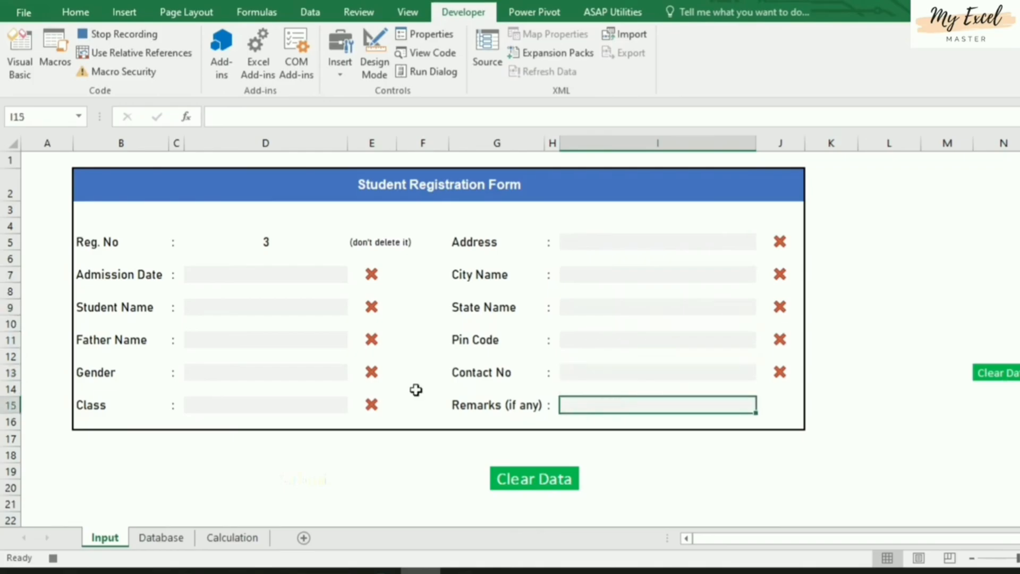
{"action": "left_click", "coordinate": [271, 277]}
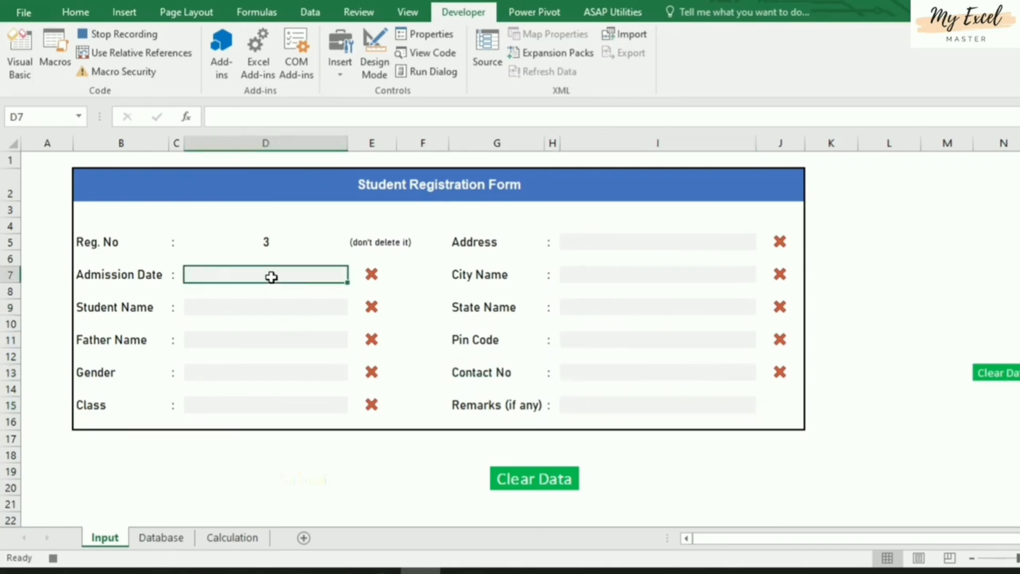
{"action": "left_click", "coordinate": [110, 39]}
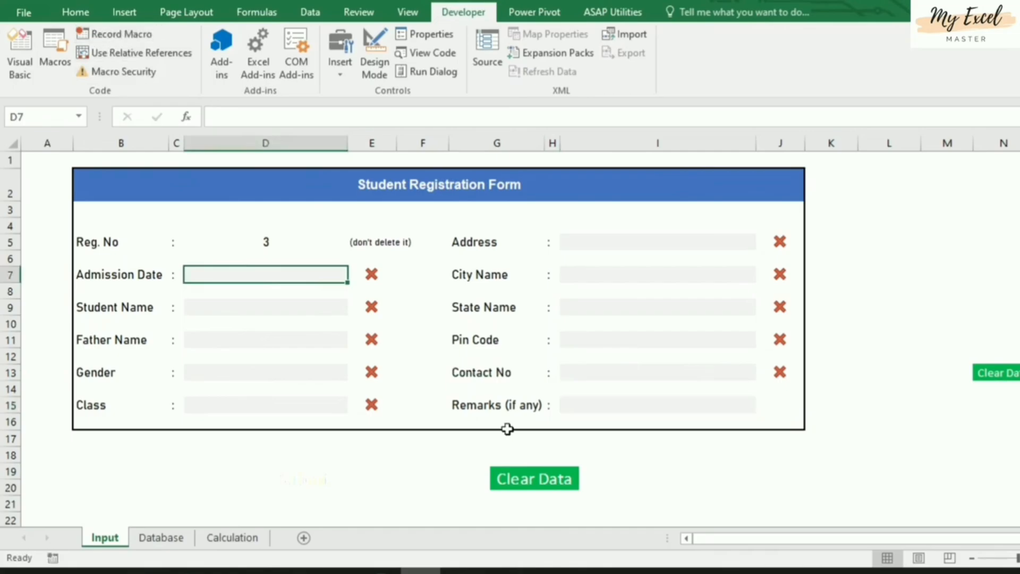
Assign the cleardata macro to the green Clear Data picture below the form
{"action": "left_click", "coordinate": [536, 480]}
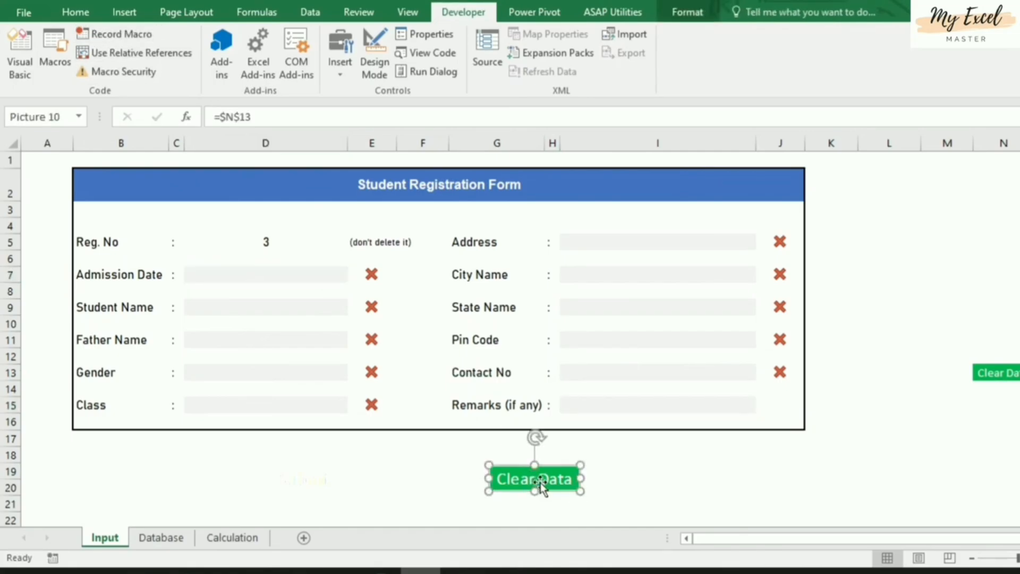
{"action": "right_click", "coordinate": [538, 481]}
{"action": "left_click", "coordinate": [538, 478]}
{"action": "right_click", "coordinate": [533, 479]}
{"action": "left_click", "coordinate": [606, 429]}
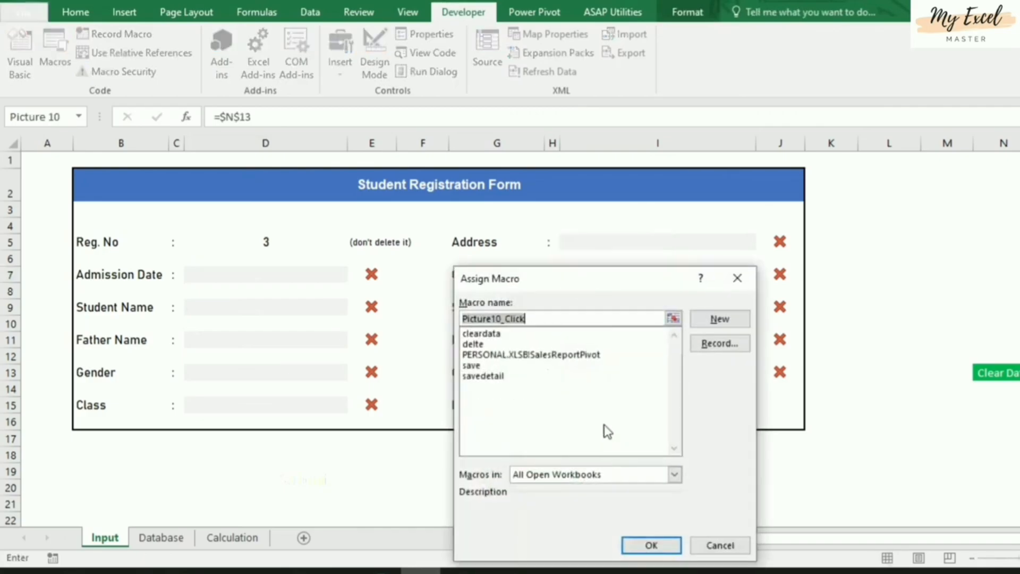
{"action": "left_click", "coordinate": [484, 335]}
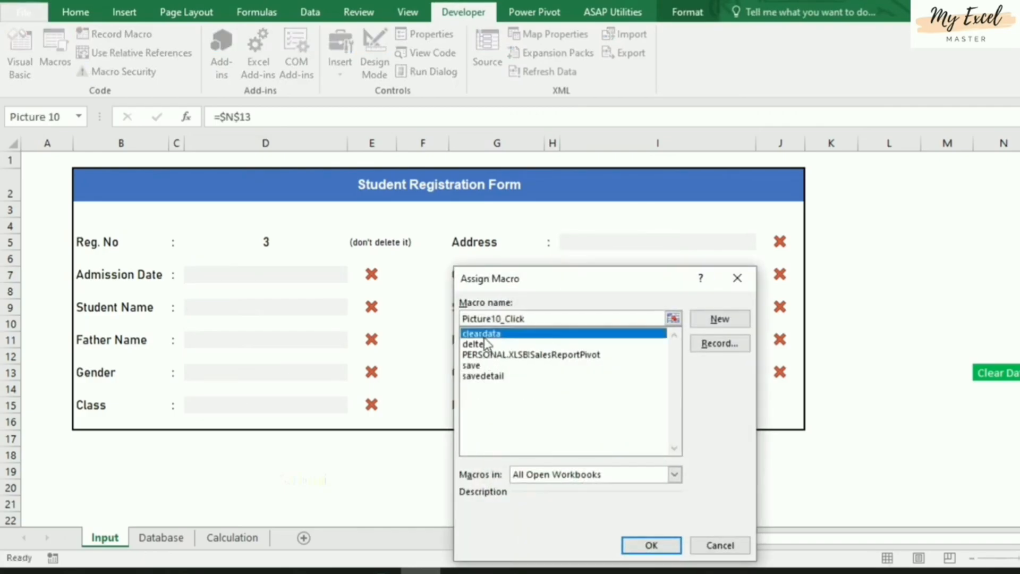
{"action": "left_click", "coordinate": [651, 545]}
{"action": "left_click", "coordinate": [726, 466]}
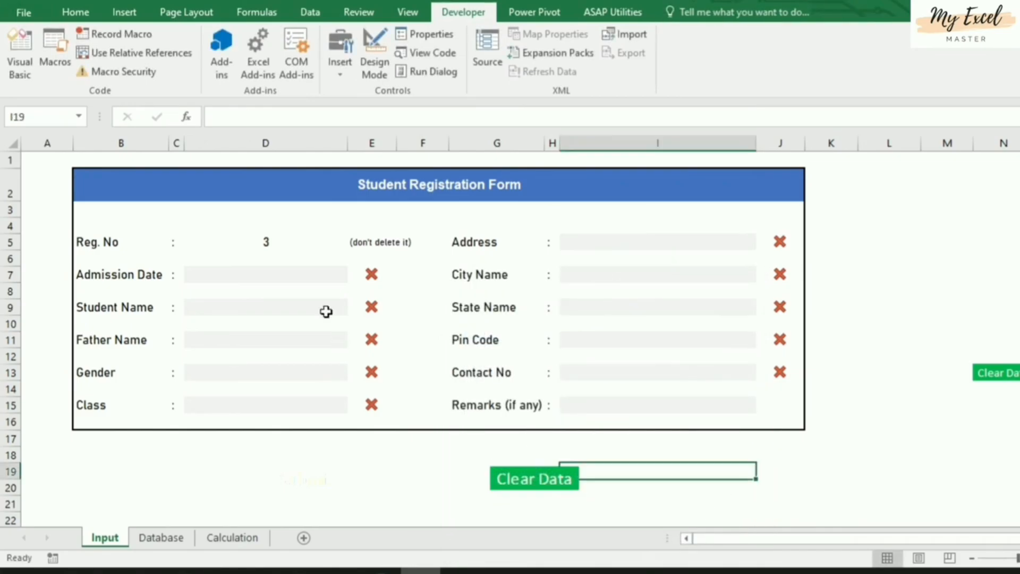
Enter asdf test entries in three fields, then run Clear Data to empty the form
{"action": "left_click", "coordinate": [307, 277]}
{"action": "type", "text": "asdf"}
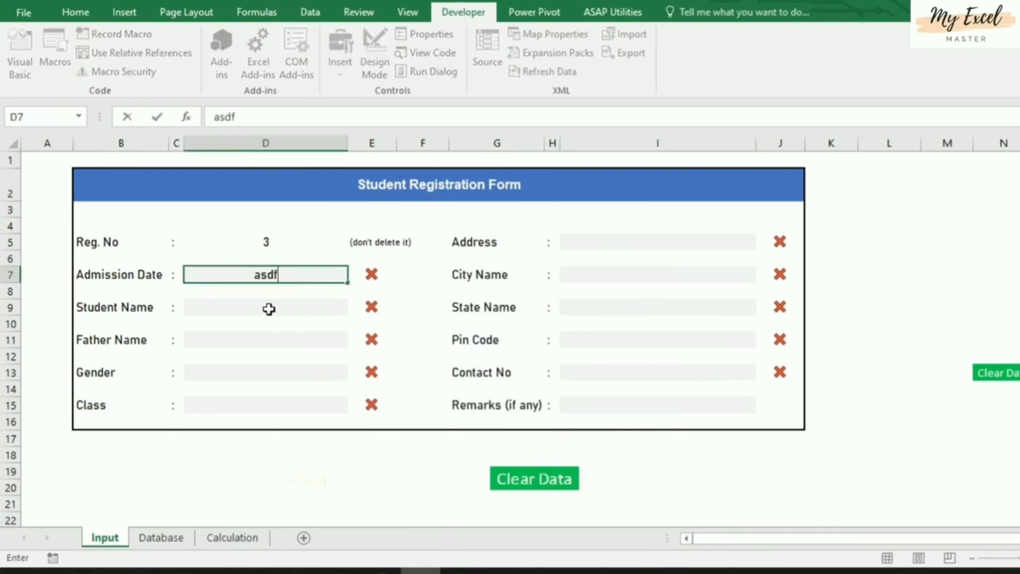
{"action": "key", "text": "Return"}
{"action": "type", "text": "asdf"}
{"action": "key", "text": "Return"}
{"action": "type", "text": "asdf"}
{"action": "left_click", "coordinate": [422, 485]}
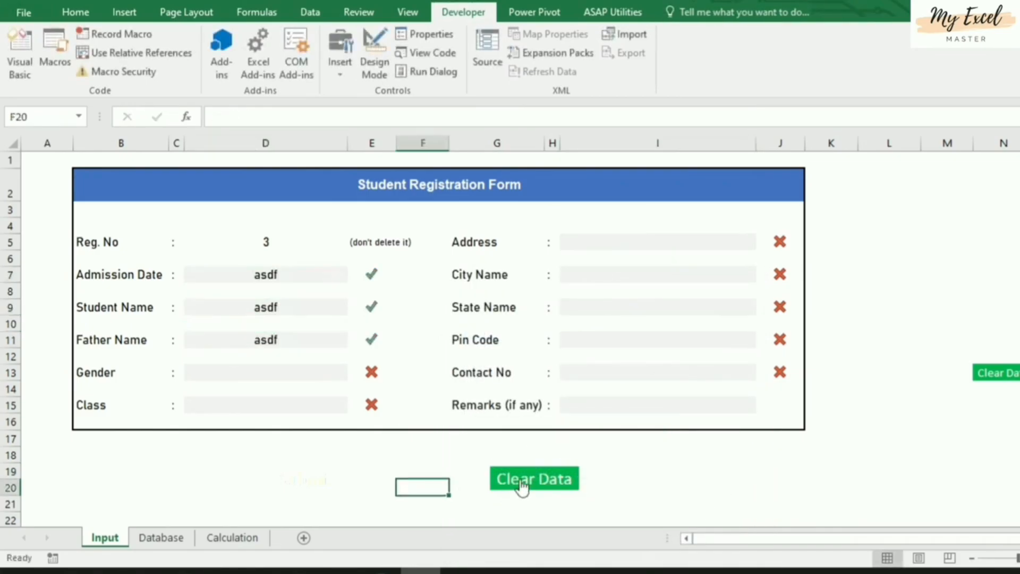
{"action": "left_click", "coordinate": [553, 484]}
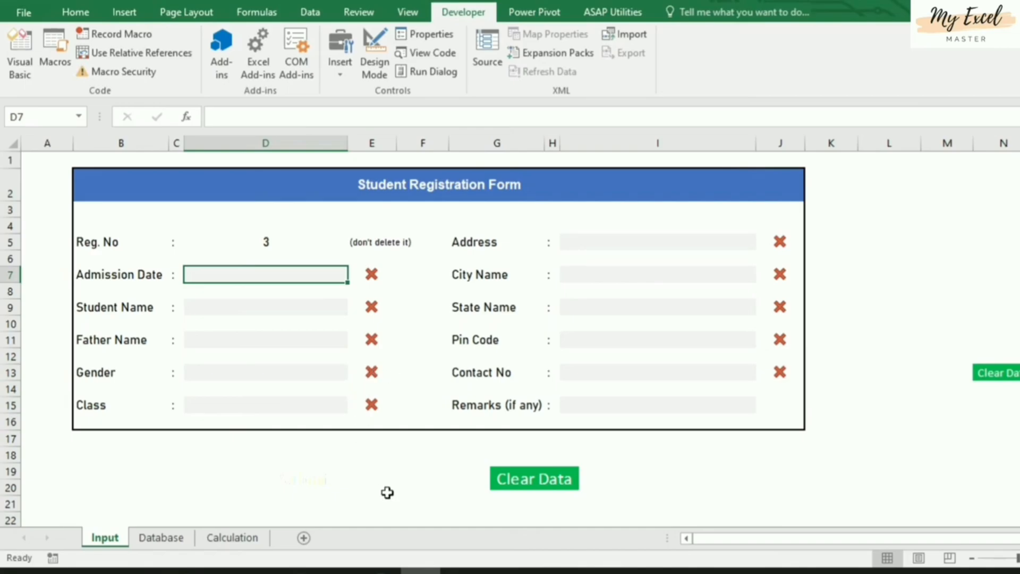
Enter admission date 8/15, the student's and father's names, Male as Gender and 3rd as Class
{"action": "type", "text": "8/15"}
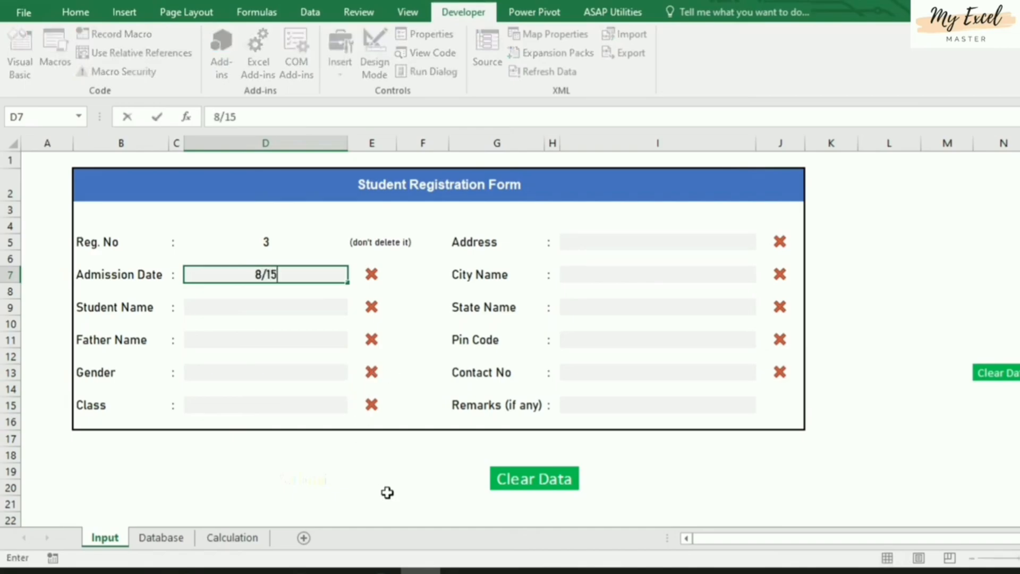
{"action": "key", "text": "Return"}
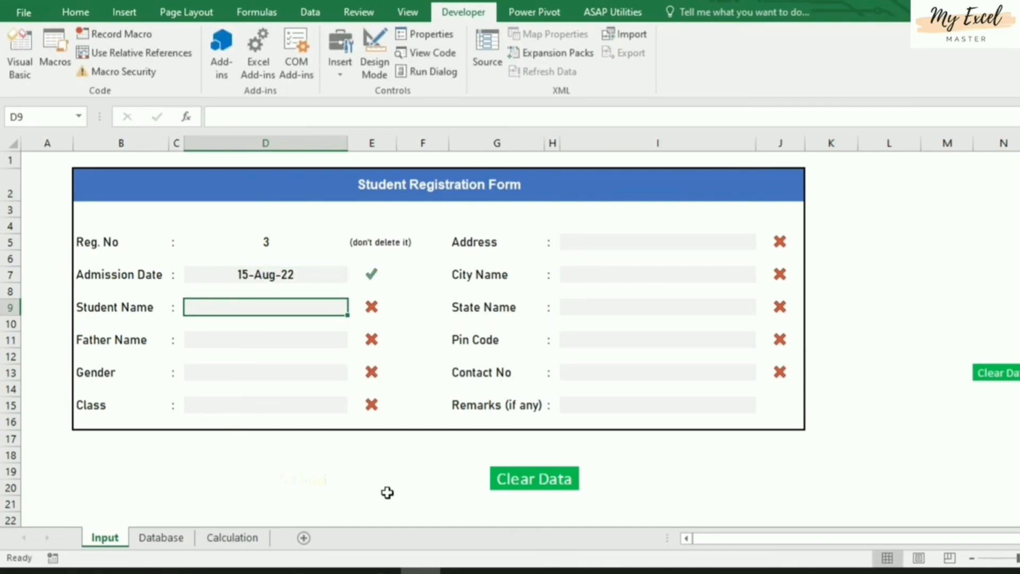
{"action": "type", "text": "Hari"}
{"action": "key", "text": "Return"}
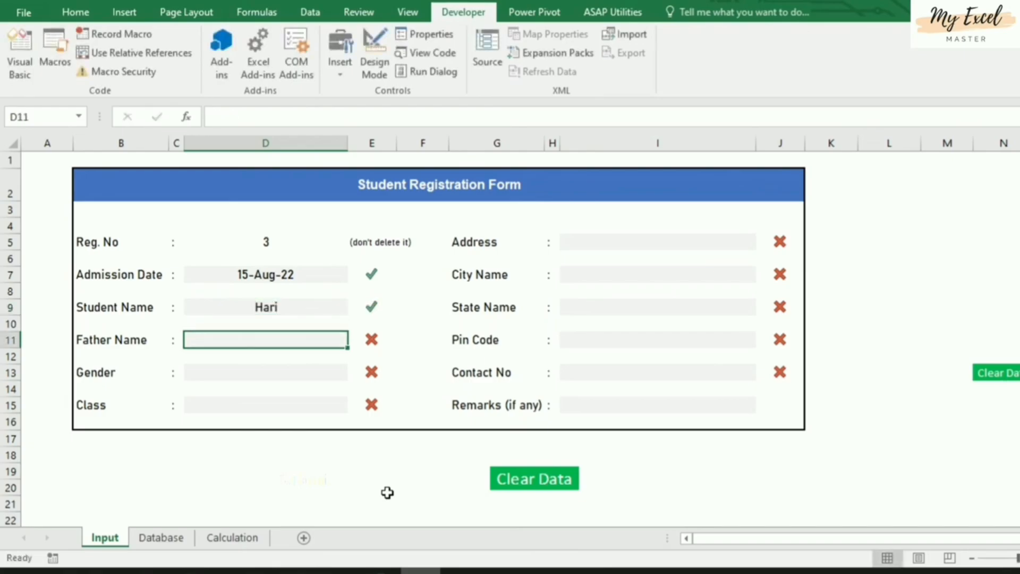
{"action": "type", "text": "Naresh"}
{"action": "key", "text": "Return"}
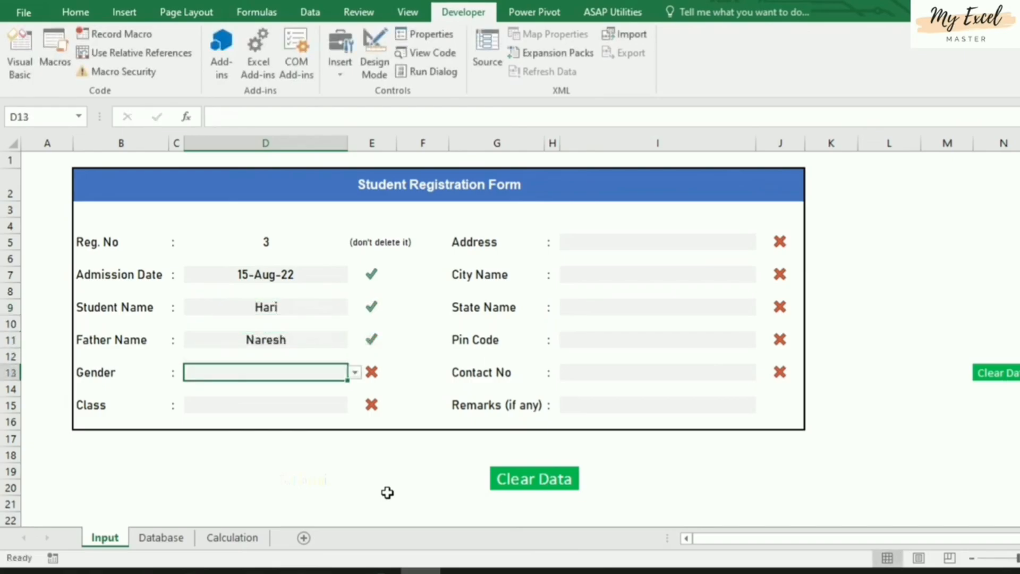
{"action": "key", "text": "alt+Down"}
{"action": "key", "text": "Down"}
{"action": "key", "text": "Return"}
{"action": "key", "text": "Return"}
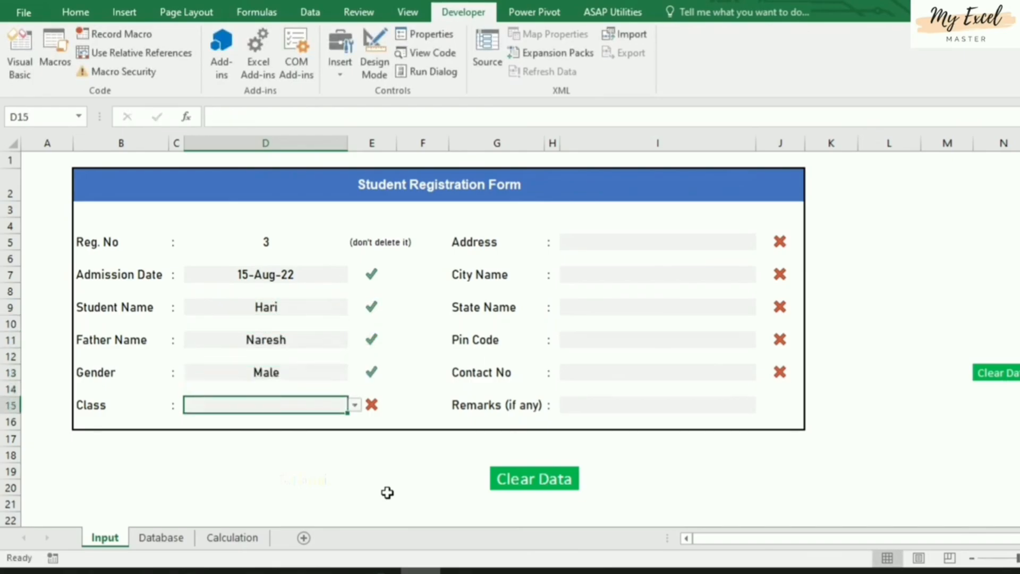
{"action": "key", "text": "alt+Down"}
{"action": "key", "text": "Down"}
{"action": "key", "text": "Down"}
{"action": "key", "text": "Down"}
{"action": "key", "text": "Return"}
Fill in the address, Hyderabad as city, Telangana as state, then the pin code and contact number
{"action": "left_click", "coordinate": [587, 243]}
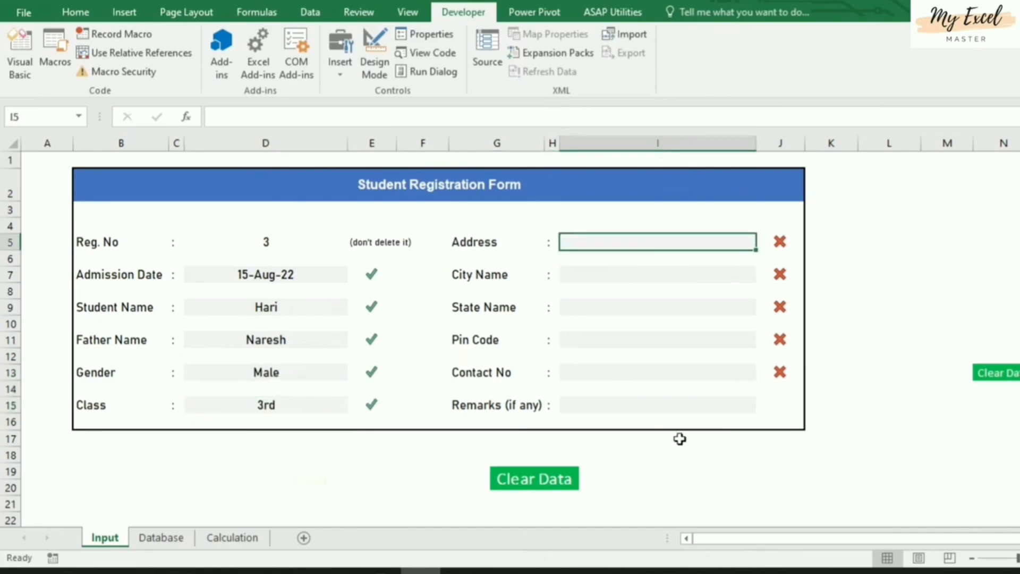
{"action": "type", "text": "hno"}
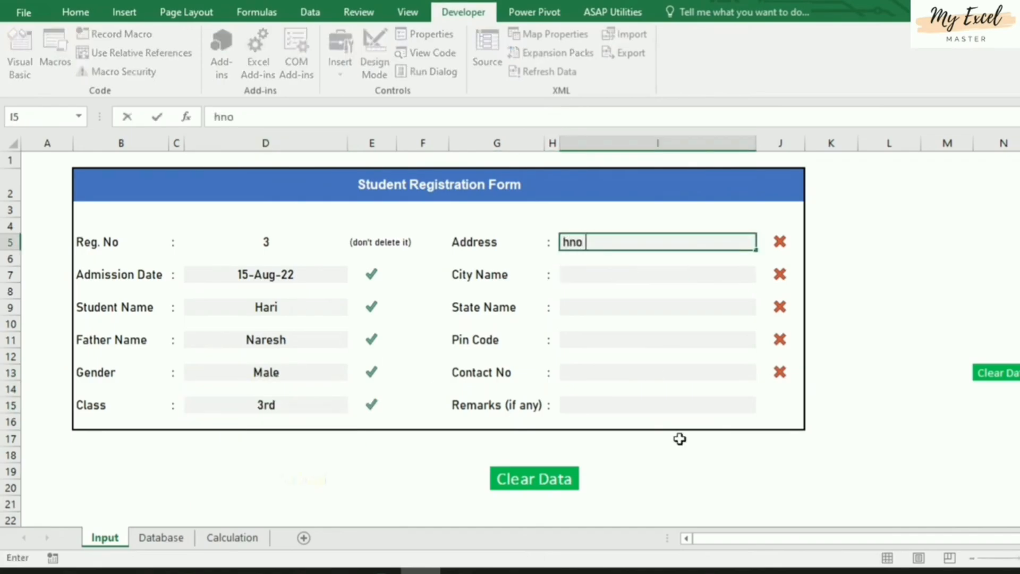
{"action": "type", "text": " 13232"}
{"action": "key", "text": "Return"}
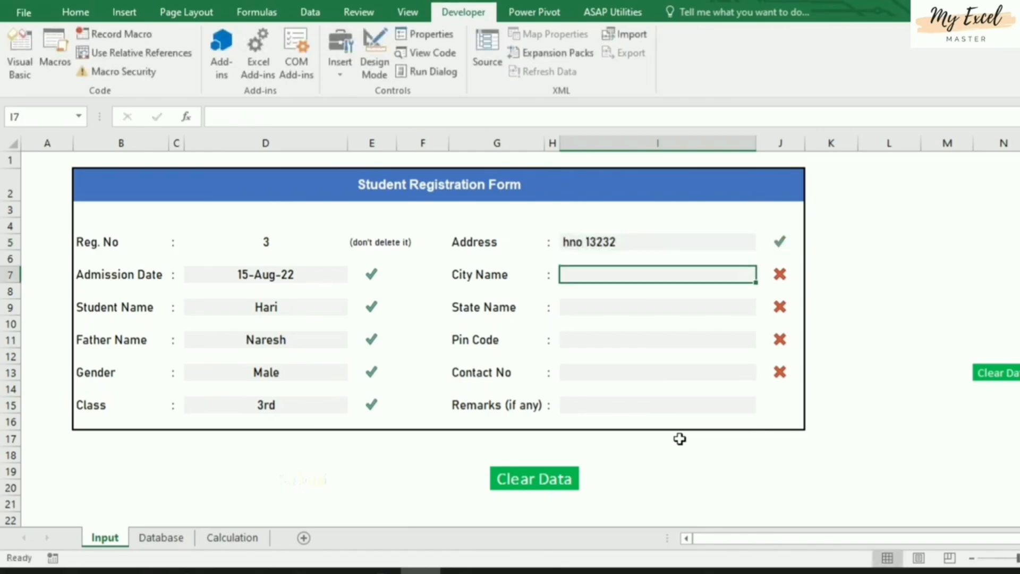
{"action": "type", "text": "O"}
{"action": "key", "text": "Escape"}
{"action": "type", "text": "Hyderabad"}
{"action": "key", "text": "Return"}
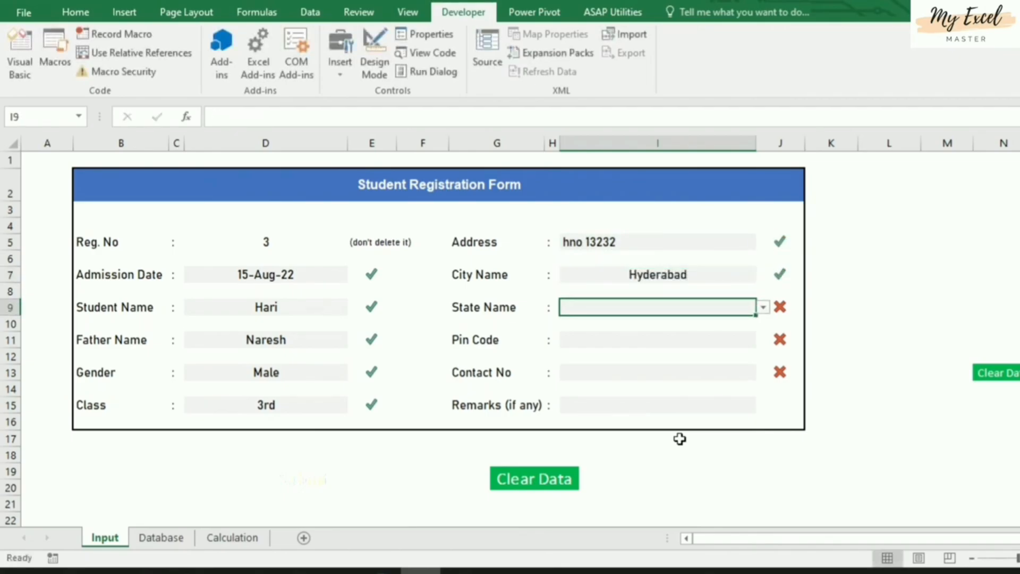
{"action": "key", "text": "alt+Down"}
{"action": "key", "text": "Down"}
{"action": "key", "text": "Down"}
{"action": "key", "text": "Down"}
{"action": "key", "text": "Down"}
{"action": "key", "text": "Down"}
{"action": "key", "text": "Down"}
{"action": "key", "text": "Down"}
{"action": "key", "text": "Down"}
{"action": "key", "text": "Down"}
{"action": "key", "text": "Down"}
{"action": "key", "text": "Down"}
{"action": "key", "text": "Down"}
{"action": "key", "text": "Down"}
{"action": "key", "text": "Down"}
{"action": "key", "text": "Down"}
{"action": "key", "text": "Down"}
{"action": "key", "text": "Down"}
{"action": "key", "text": "Down"}
{"action": "key", "text": "Down"}
{"action": "key", "text": "Down"}
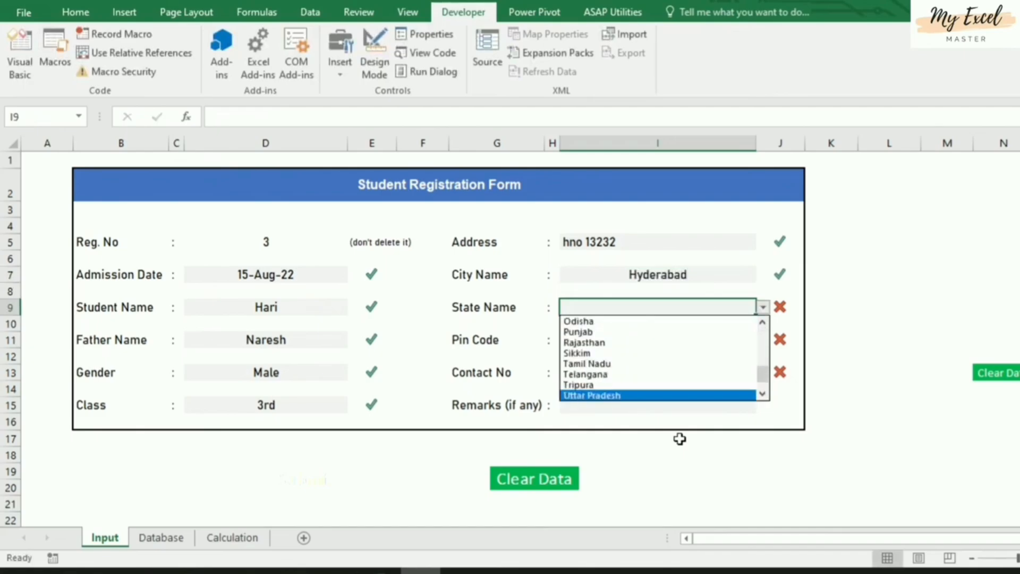
{"action": "key", "text": "Up"}
{"action": "key", "text": "Up"}
{"action": "key", "text": "Return"}
{"action": "key", "text": "Return"}
{"action": "type", "text": "5"}
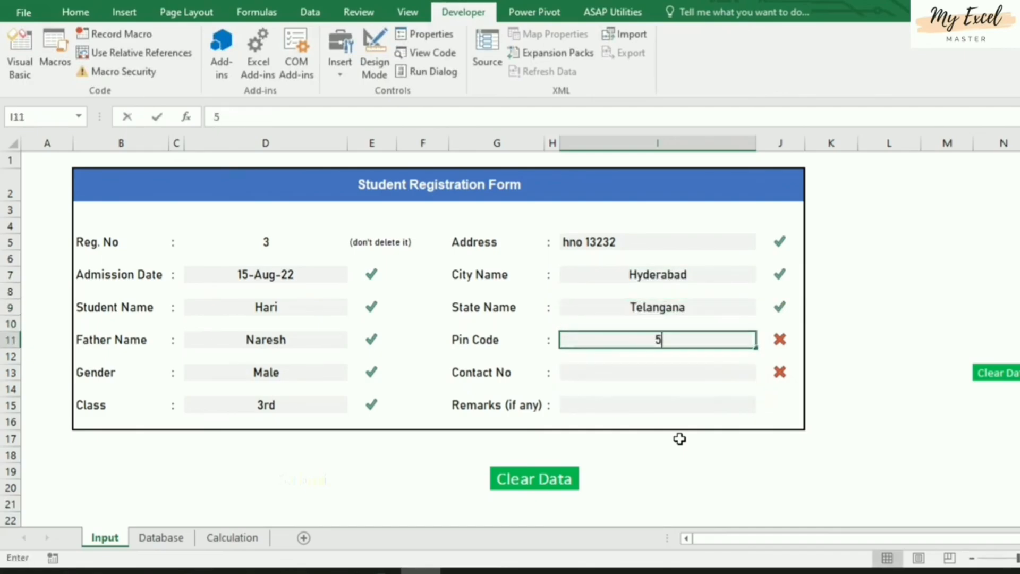
{"action": "type", "text": "0000"}
{"action": "key", "text": "Return"}
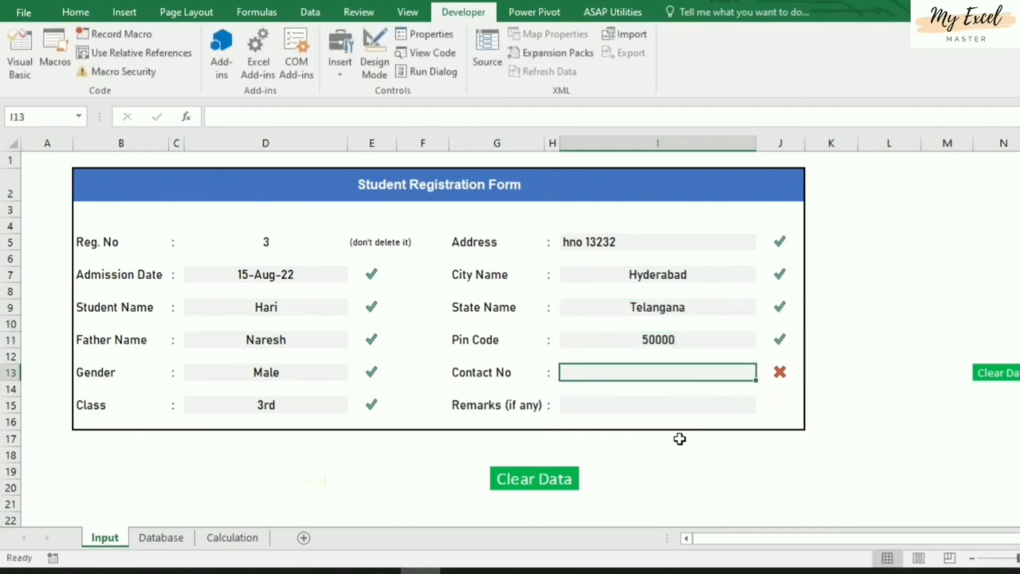
{"action": "type", "text": "512521222"}
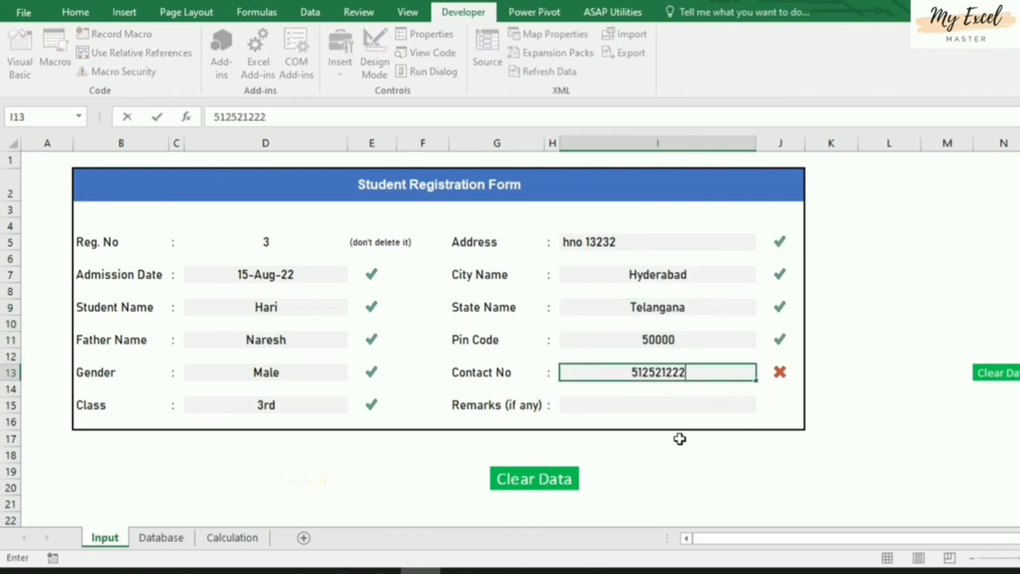
{"action": "key", "text": "Return"}
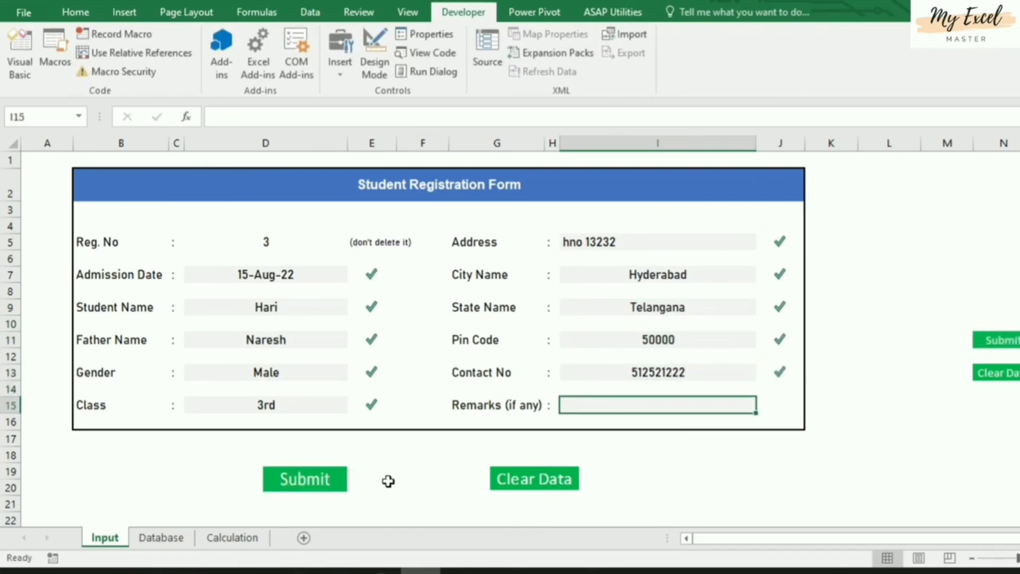
Copy the N7:N13 field-check helper range holding the validation total formula
{"action": "left_click", "coordinate": [415, 473]}
{"action": "left_click", "coordinate": [813, 457]}
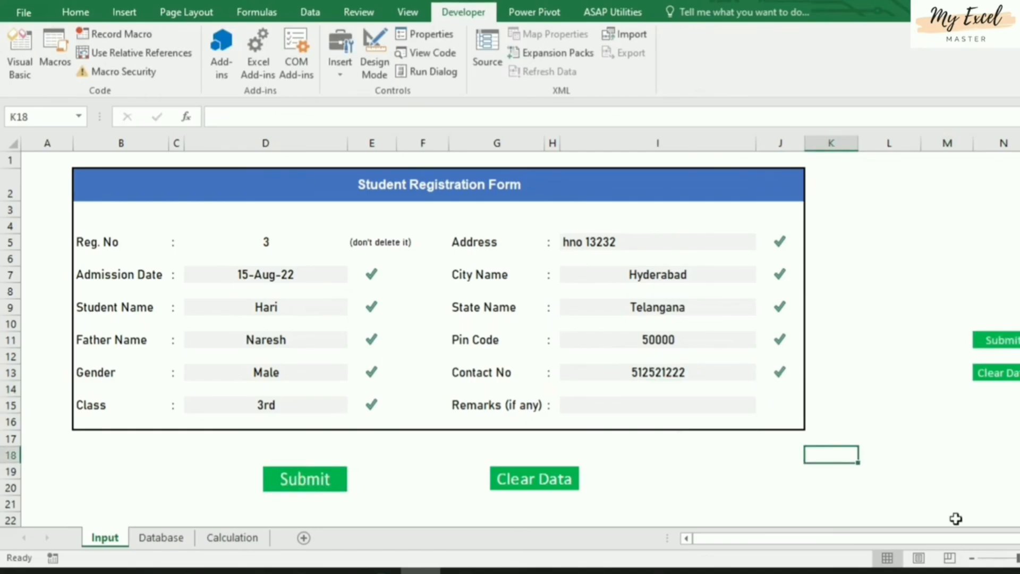
{"action": "left_click_drag", "start_coordinate": [980, 537], "coordinate": [999, 553]}
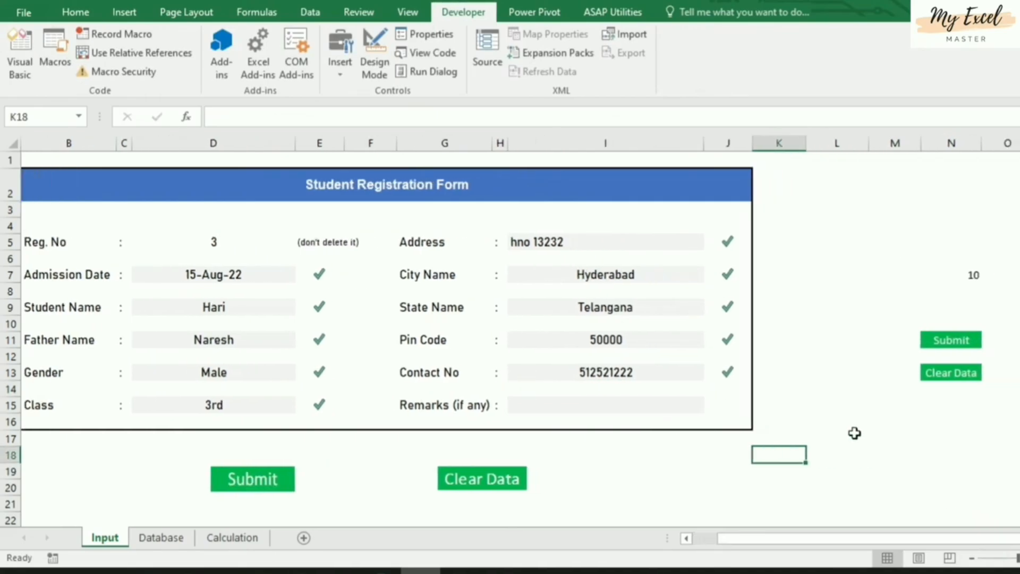
{"action": "scroll", "coordinate": [807, 393], "scroll_direction": "down", "scroll_amount": 6}
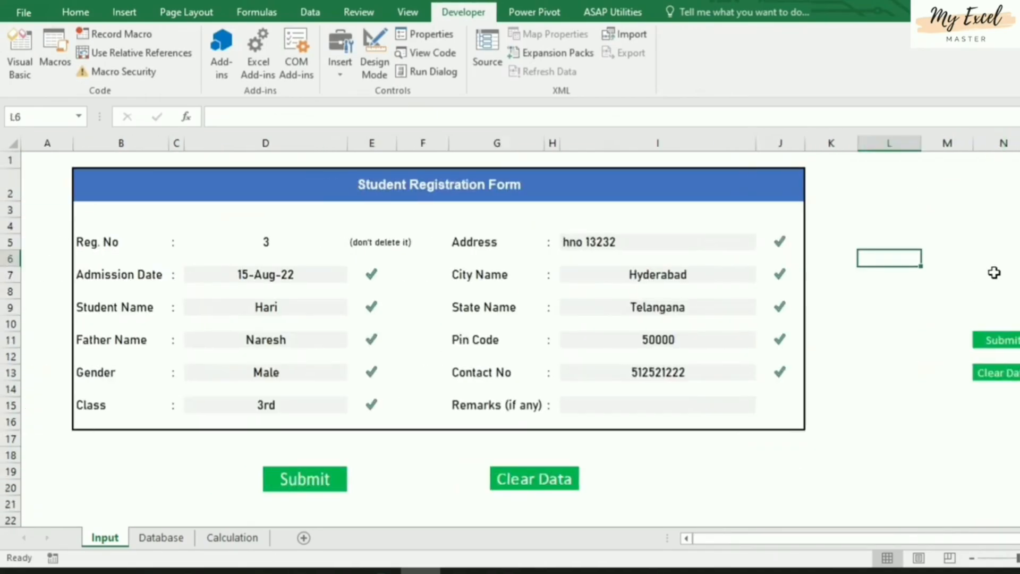
{"action": "left_click", "coordinate": [994, 273]}
{"action": "left_click", "coordinate": [1016, 375], "text": "shift"}
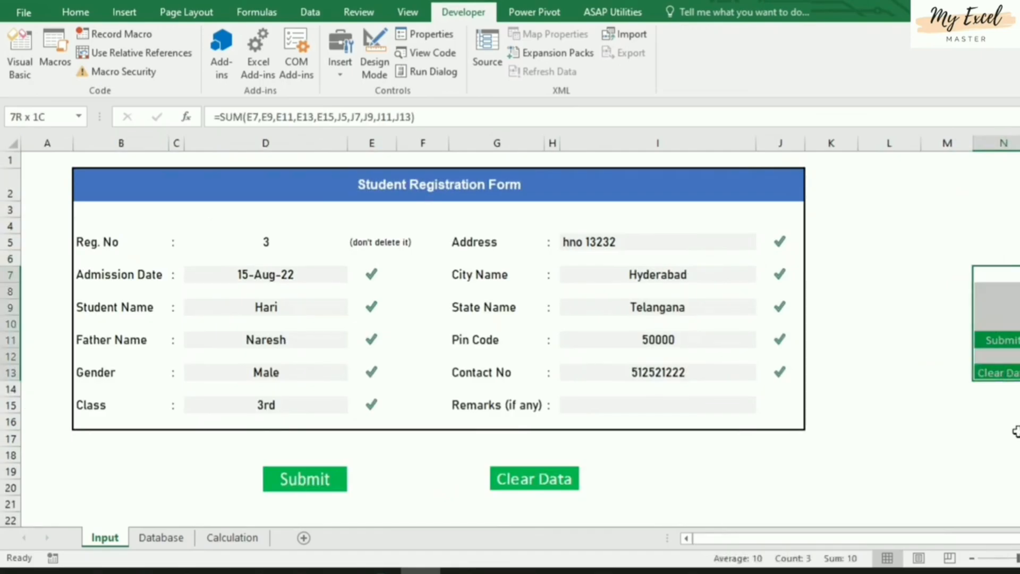
{"action": "key", "text": "ctrl+c"}
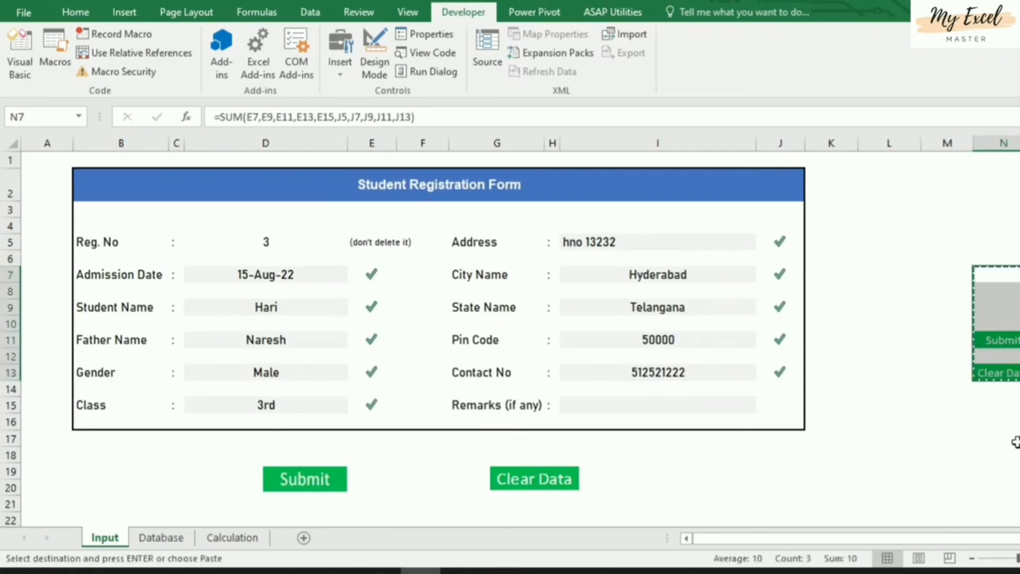
Paste the SUM check formula into XFD7:XFD13 at the sheet's far edge, then return to the form
{"action": "key", "text": "ctrl+Right"}
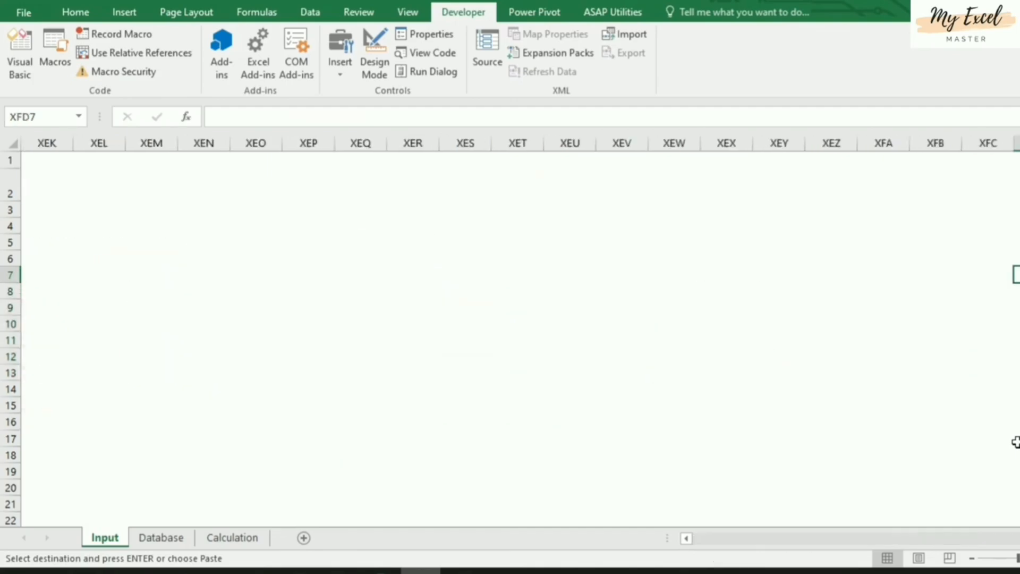
{"action": "key", "text": "Return"}
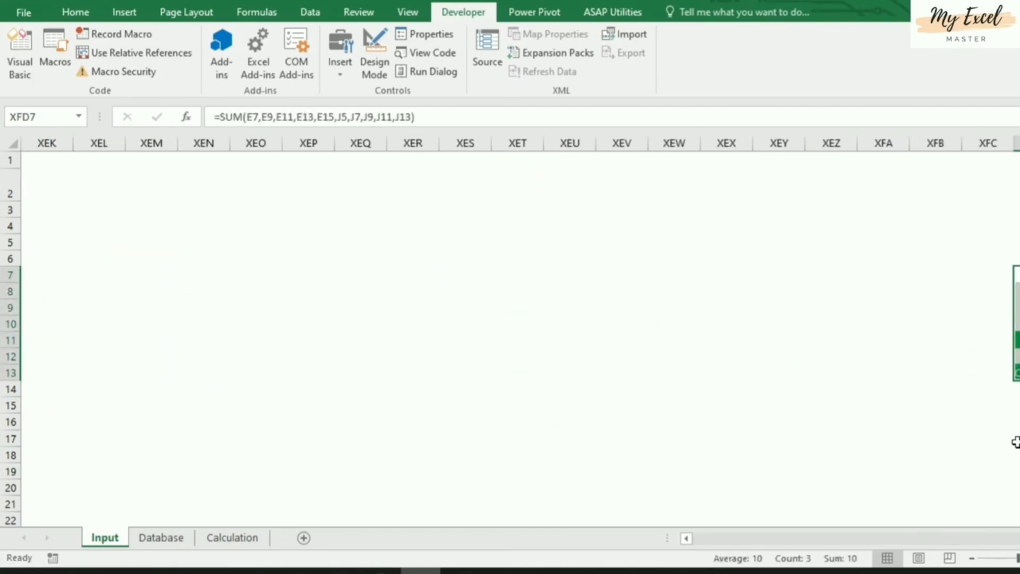
{"action": "key", "text": "Left"}
{"action": "key", "text": "Home"}
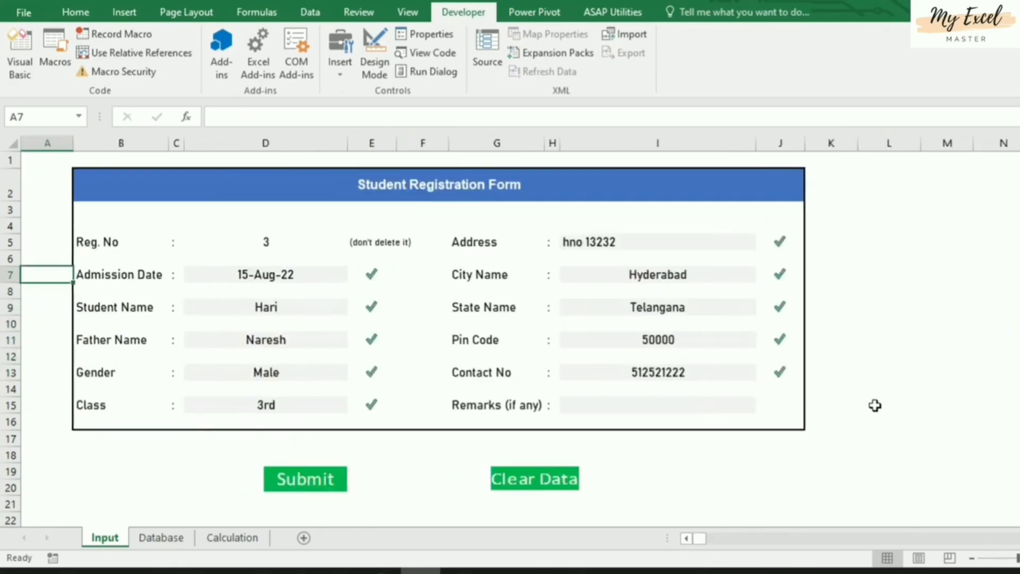
Hide rows 22 through the sheet's last row so only the registration form remains
{"action": "scroll", "coordinate": [812, 419], "scroll_direction": "down", "scroll_amount": 3}
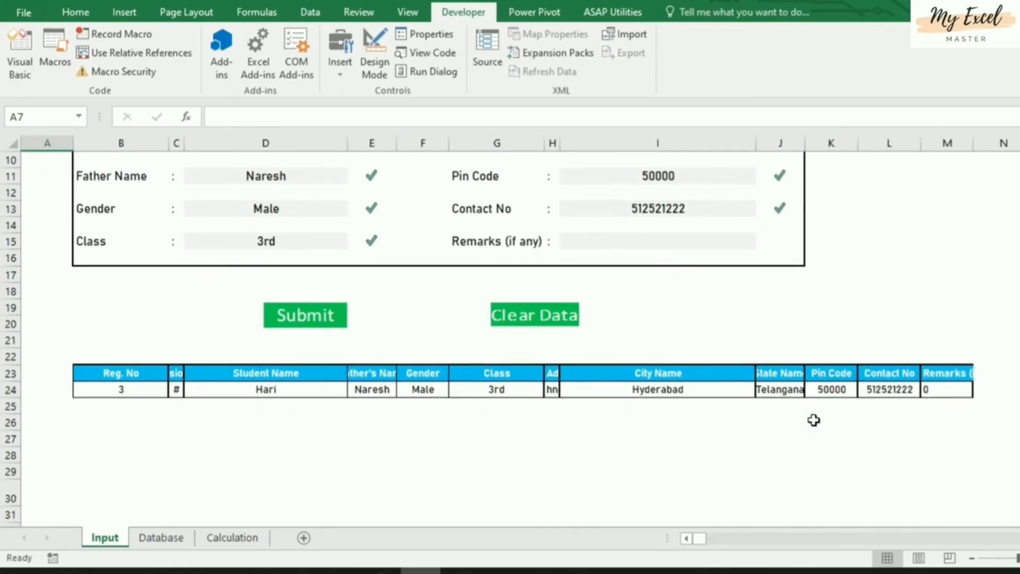
{"action": "left_click", "coordinate": [320, 462]}
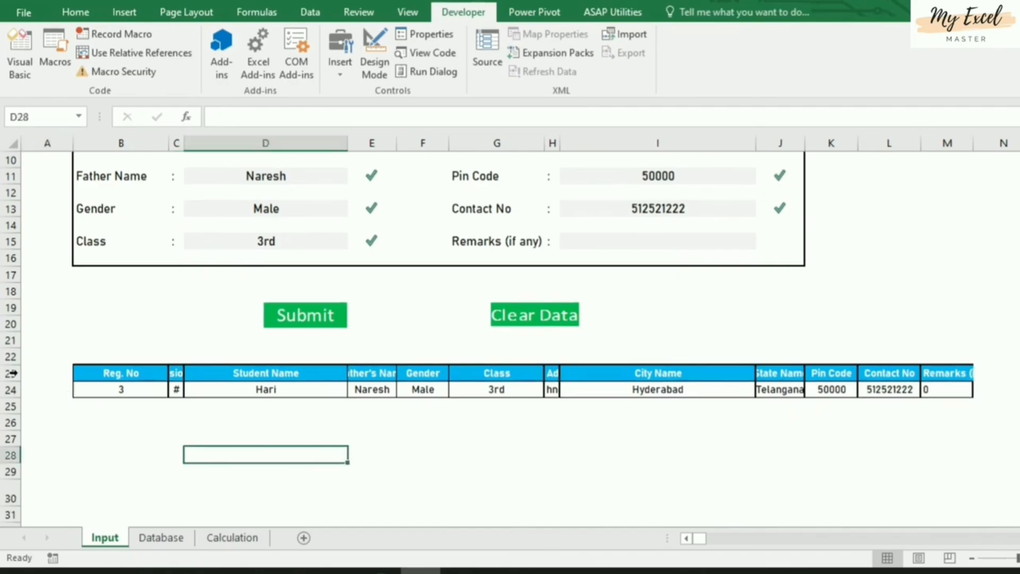
{"action": "left_click", "coordinate": [11, 356]}
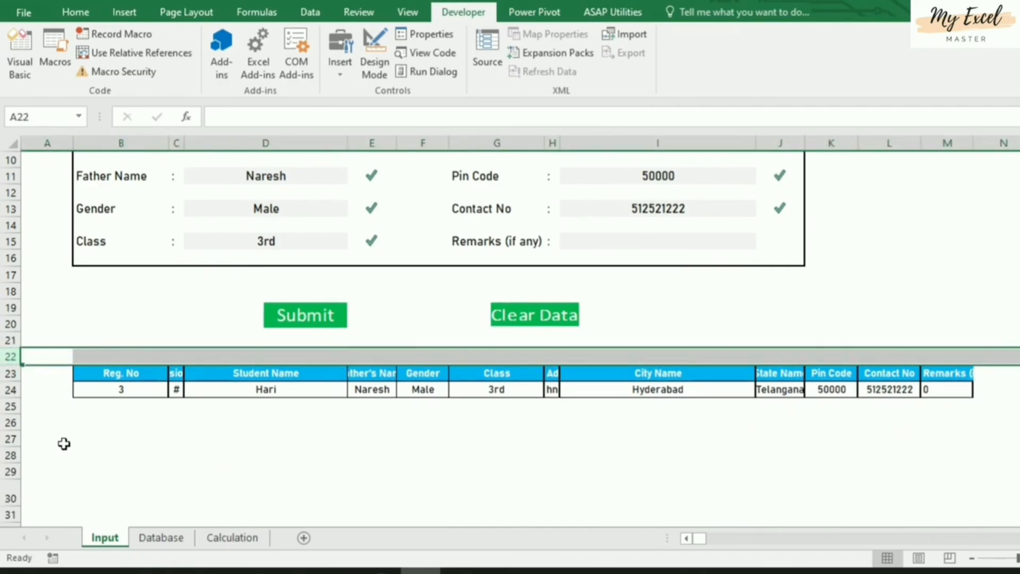
{"action": "key", "text": "ctrl+shift+Down"}
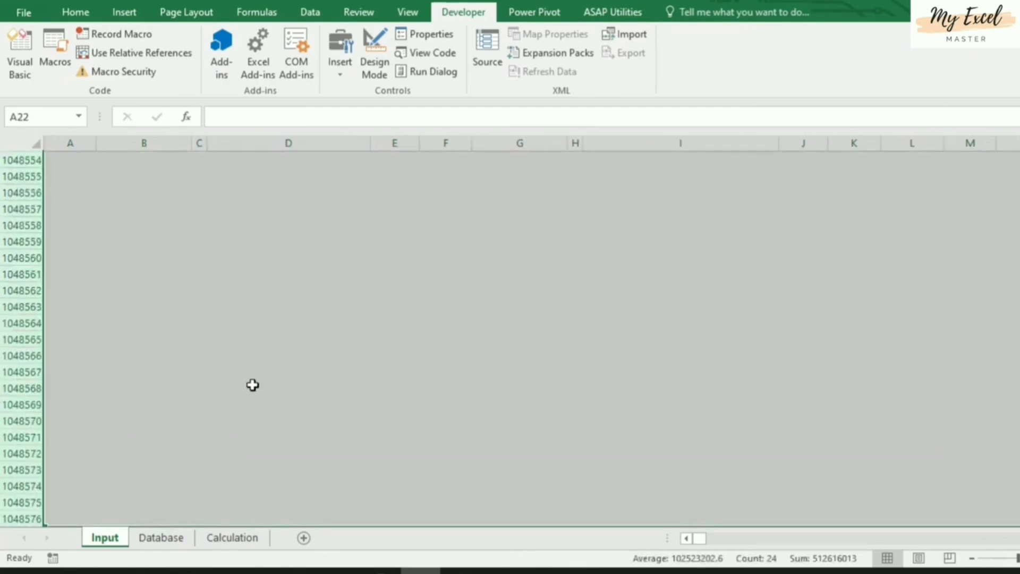
{"action": "right_click", "coordinate": [257, 383]}
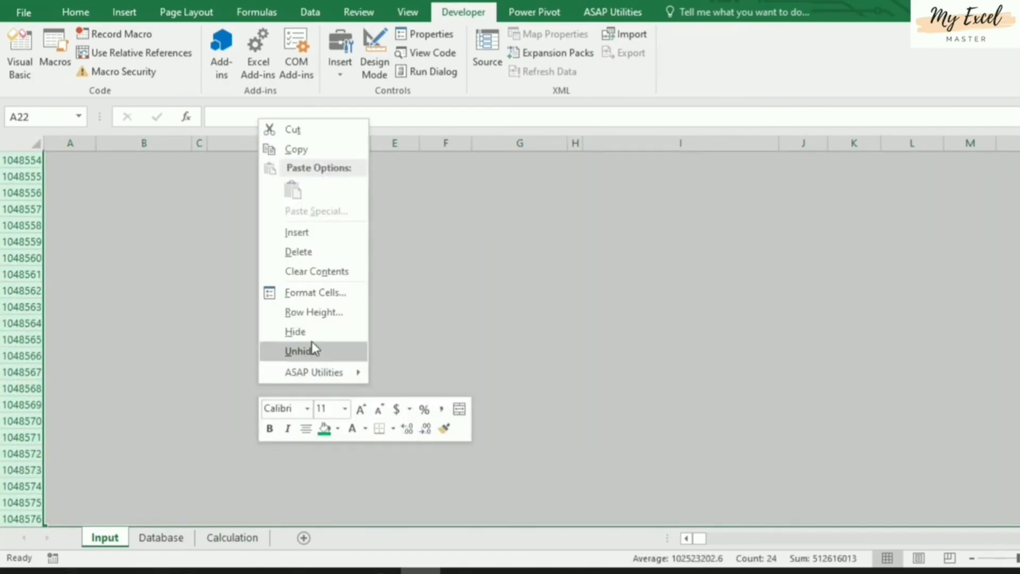
{"action": "left_click", "coordinate": [311, 343]}
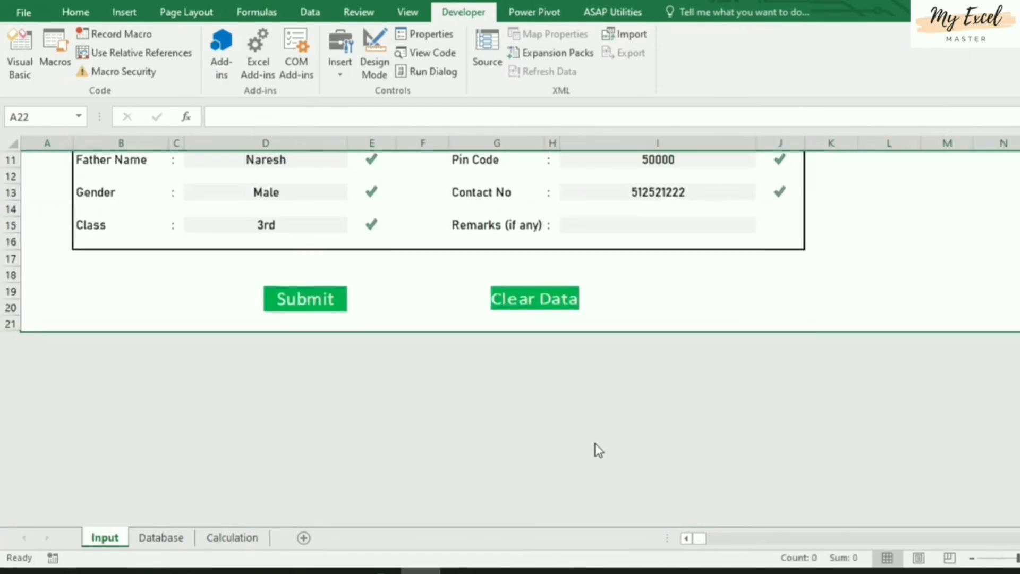
{"action": "scroll", "coordinate": [595, 443], "scroll_direction": "up", "scroll_amount": 4}
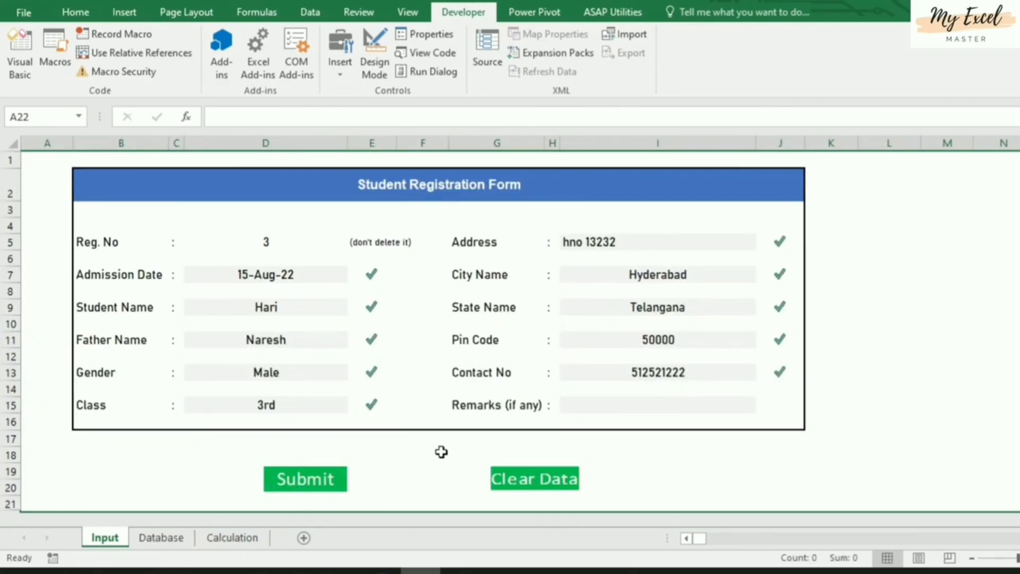
Clear the Contact No in I13 to confirm Submit hides, then restore it with undo
{"action": "left_click", "coordinate": [645, 367]}
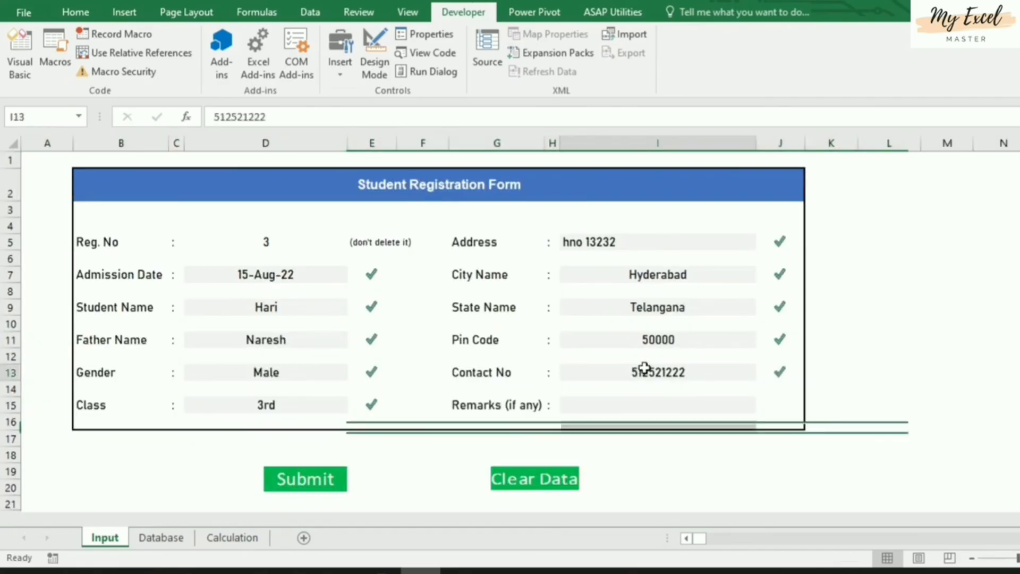
{"action": "key", "text": "Delete"}
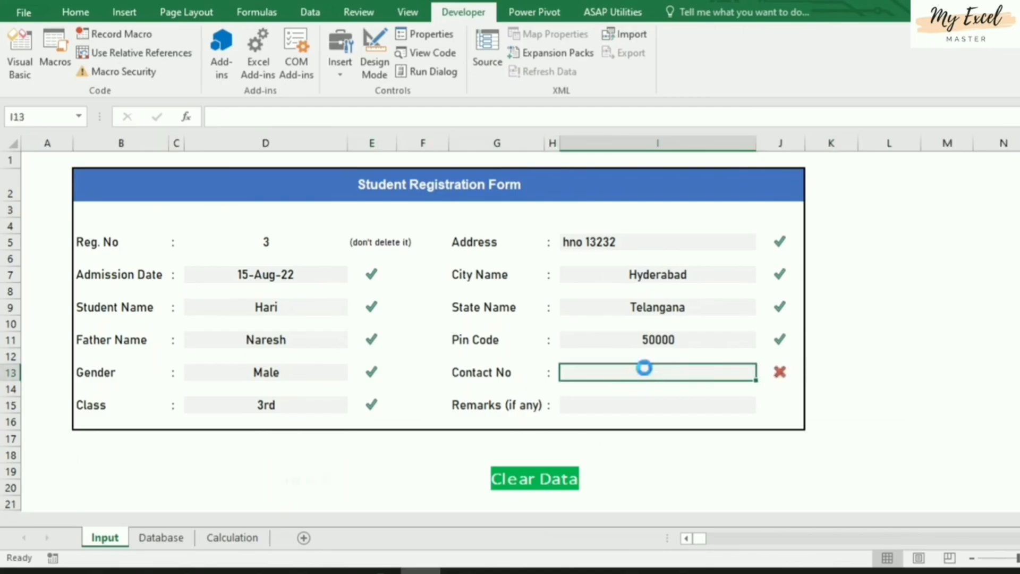
{"action": "key", "text": "ctrl+z"}
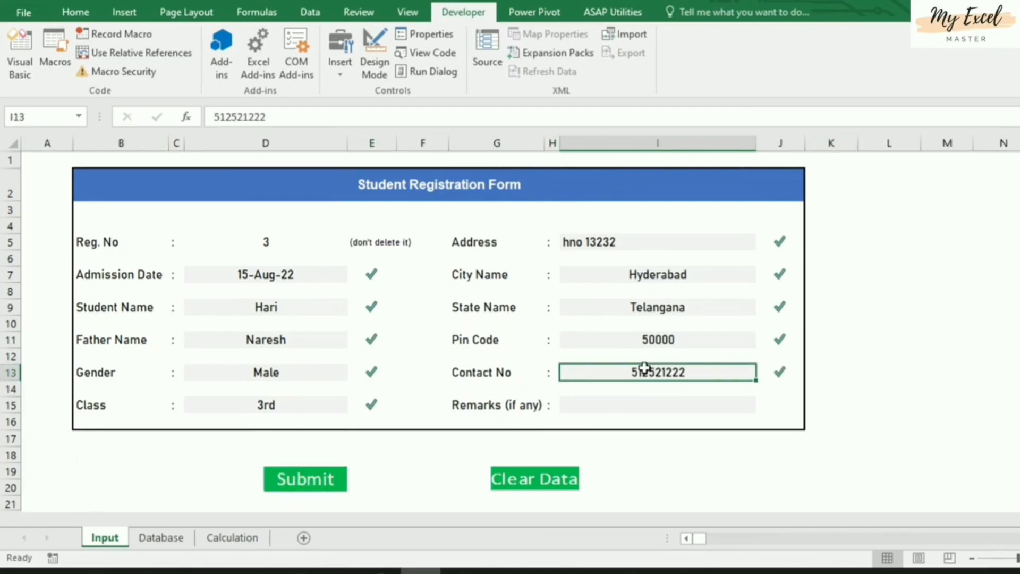
Submit the entry as record 3, verify it on the Database sheet, and return to Input
{"action": "left_click", "coordinate": [831, 454]}
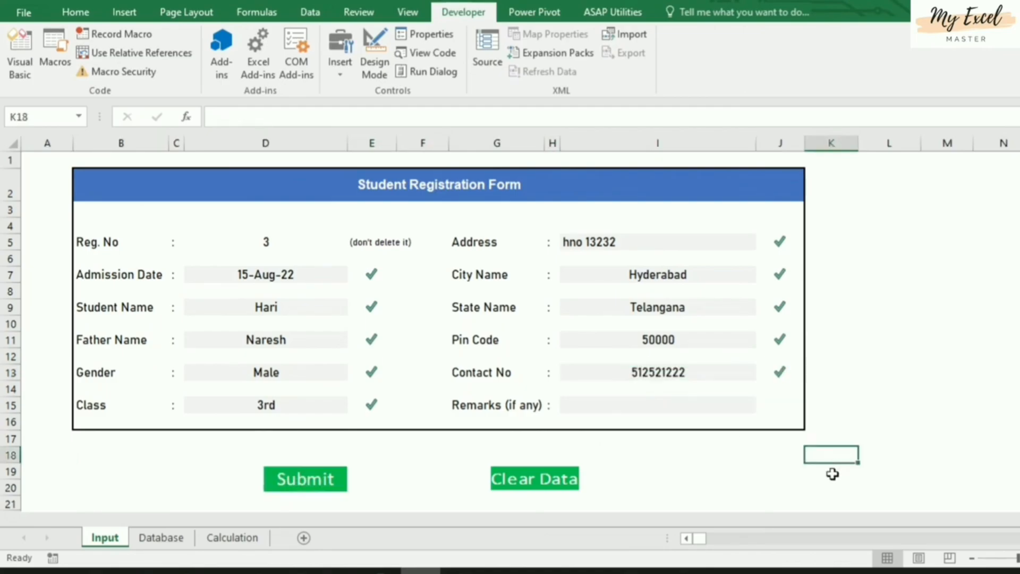
{"action": "left_click", "coordinate": [322, 485]}
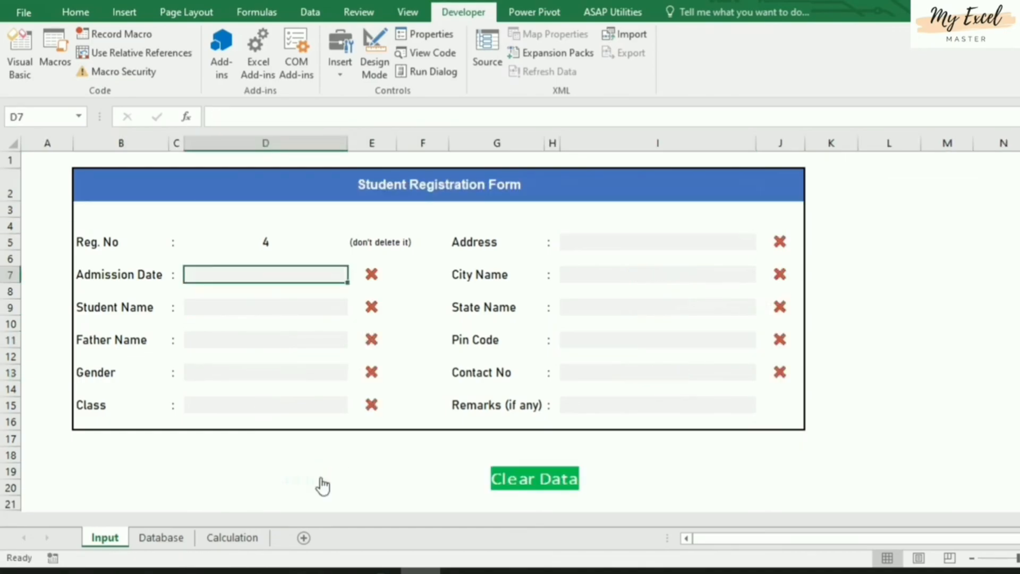
{"action": "left_click", "coordinate": [161, 537]}
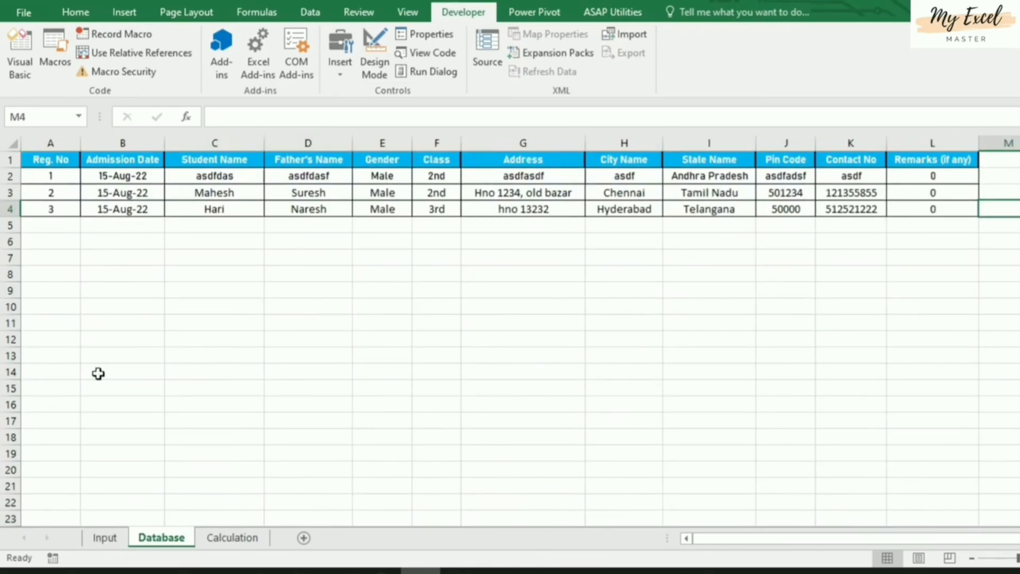
{"action": "left_click", "coordinate": [105, 538]}
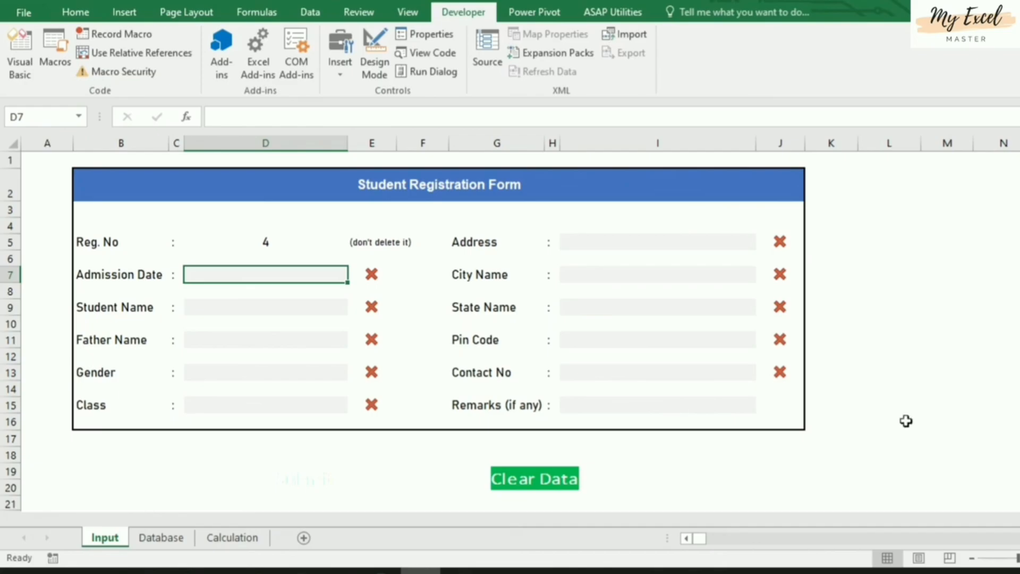
{"action": "left_click", "coordinate": [861, 458]}
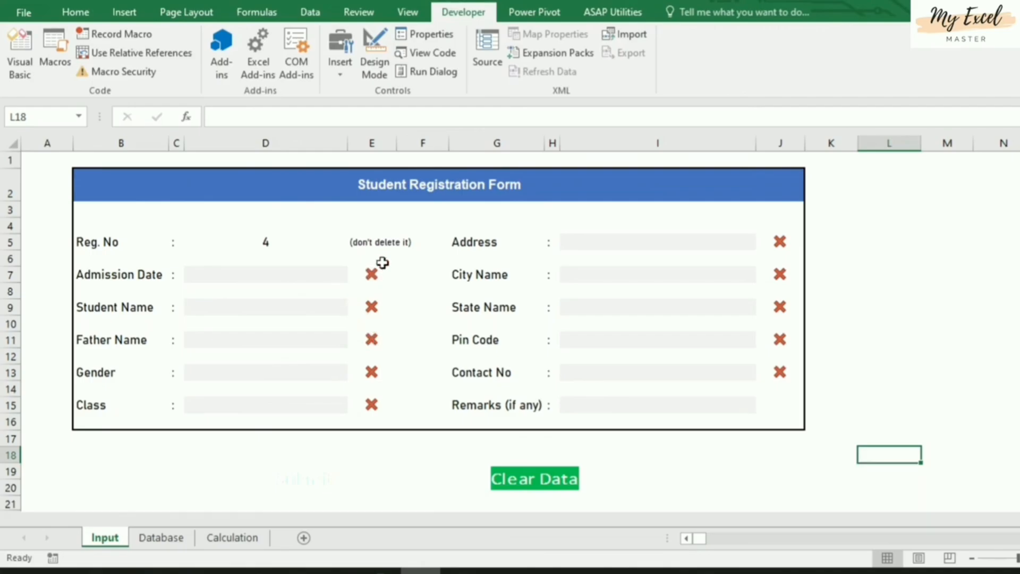
{"action": "left_click", "coordinate": [299, 243]}
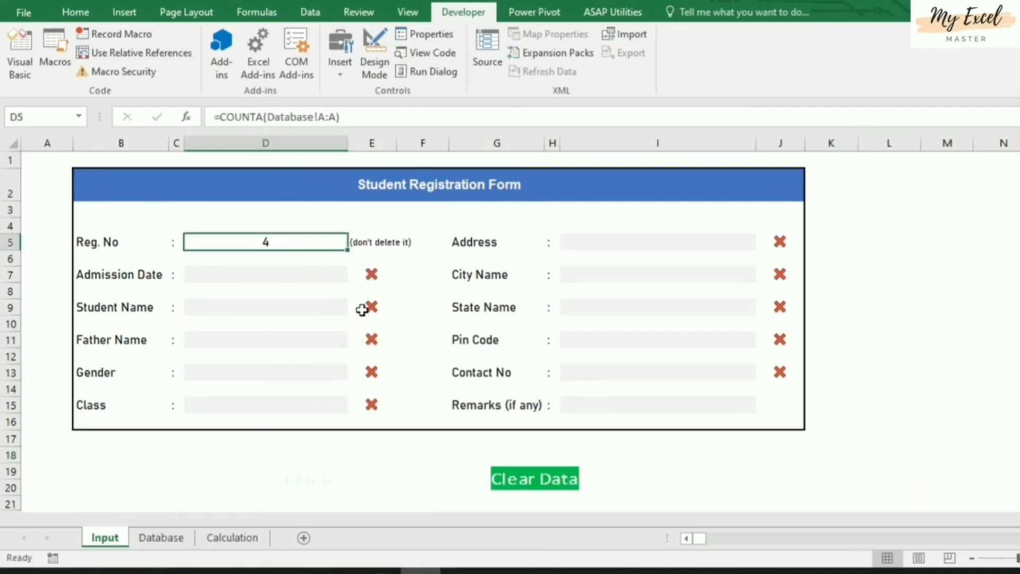
{"action": "left_click", "coordinate": [361, 276]}
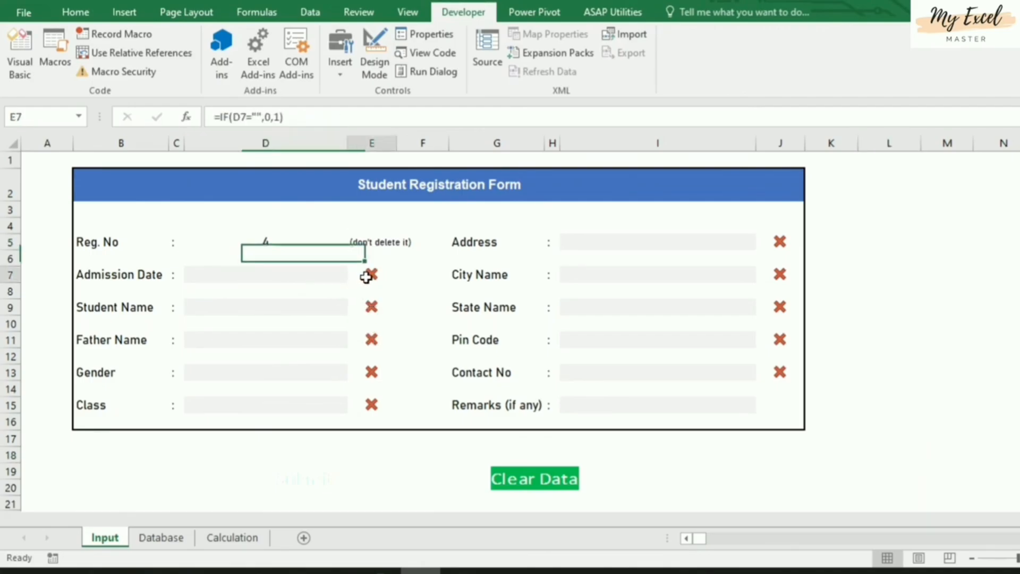
{"action": "left_click", "coordinate": [376, 310]}
{"action": "left_click", "coordinate": [372, 340]}
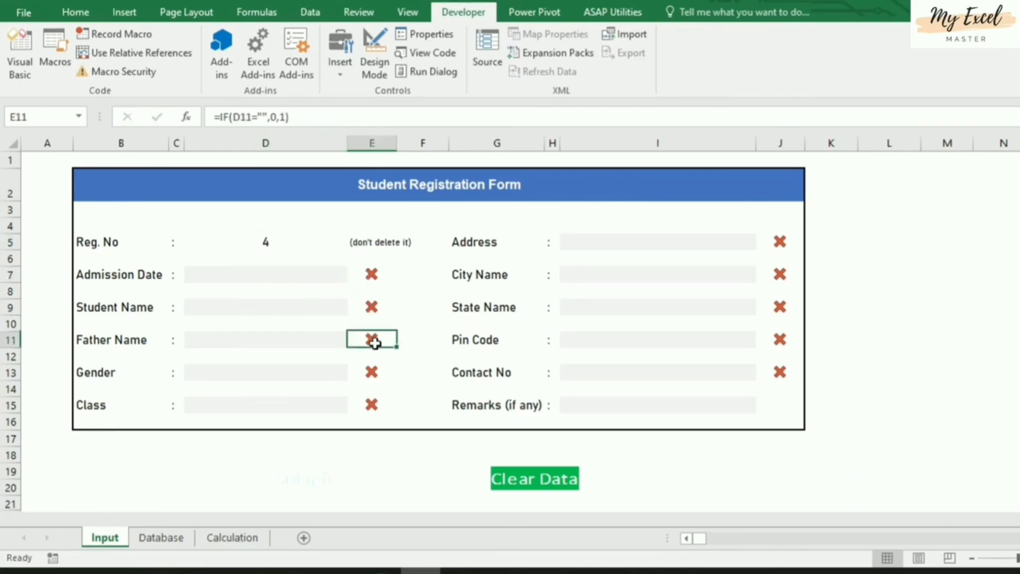
{"action": "left_click", "coordinate": [372, 371]}
{"action": "left_click", "coordinate": [369, 406]}
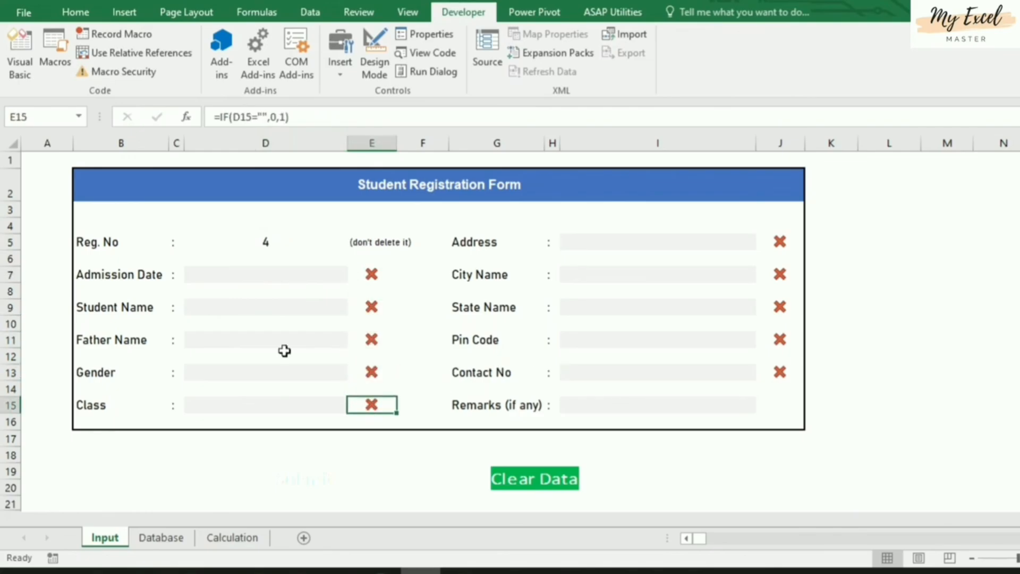
{"action": "left_click", "coordinate": [327, 376]}
{"action": "left_click", "coordinate": [354, 373]}
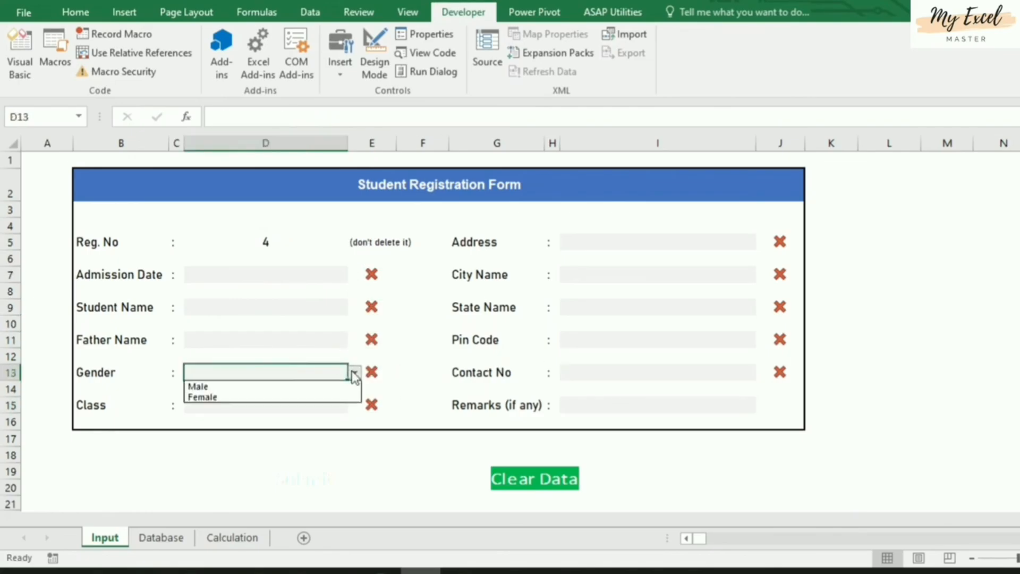
{"action": "key", "text": "Escape"}
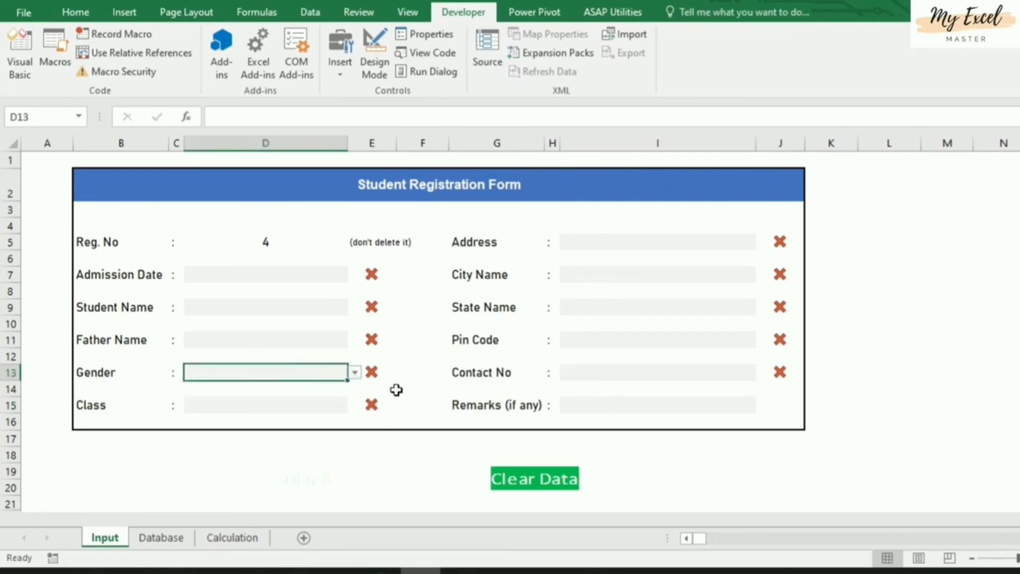
{"action": "left_click", "coordinate": [410, 451]}
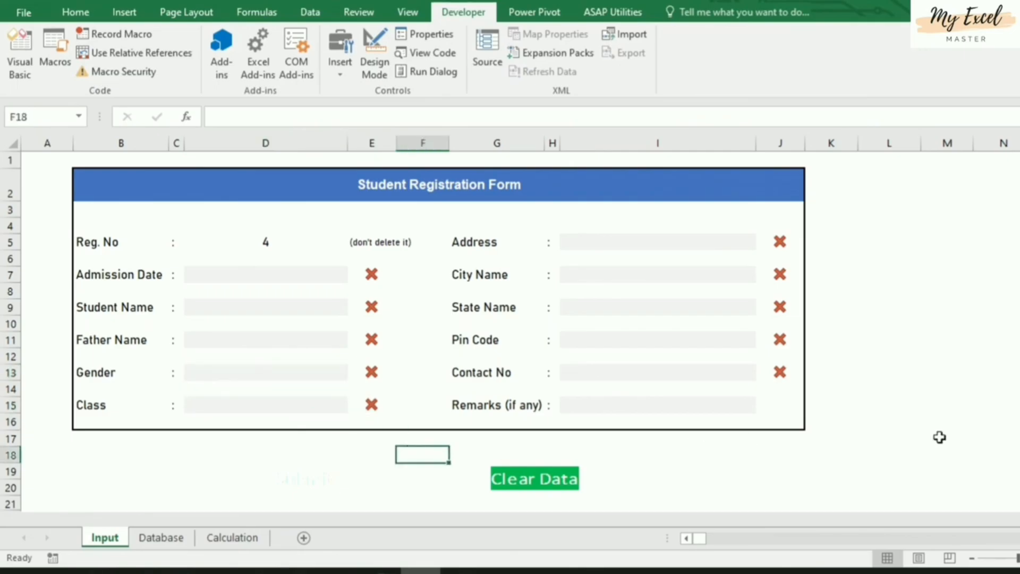
{"action": "left_click", "coordinate": [873, 254]}
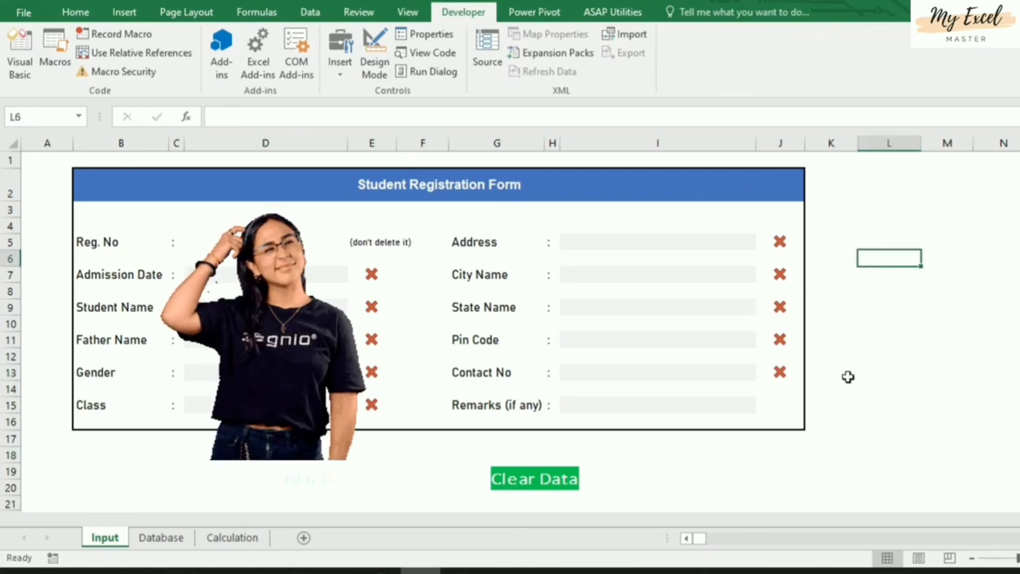